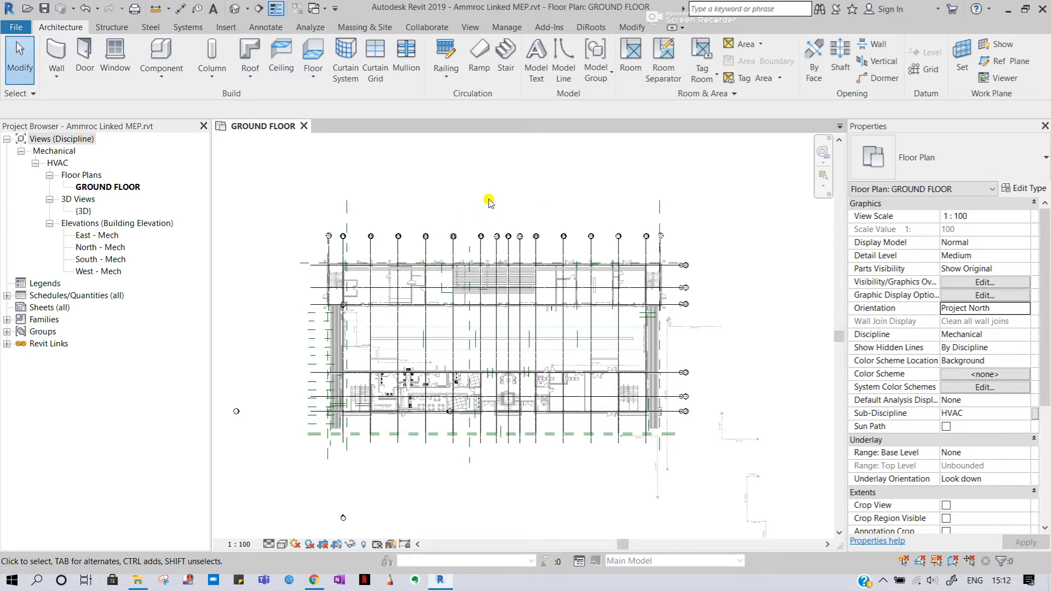
{"action": "scroll", "coordinate": [411, 192], "scroll_direction": "up", "scroll_amount": 2}
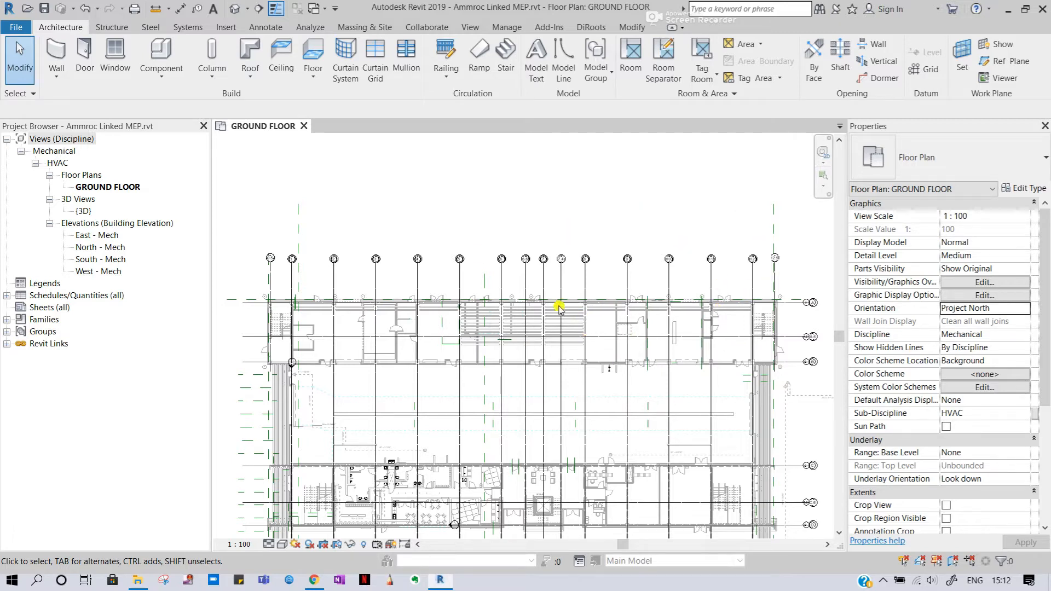
{"action": "scroll", "coordinate": [490, 237], "scroll_direction": "down", "scroll_amount": 2}
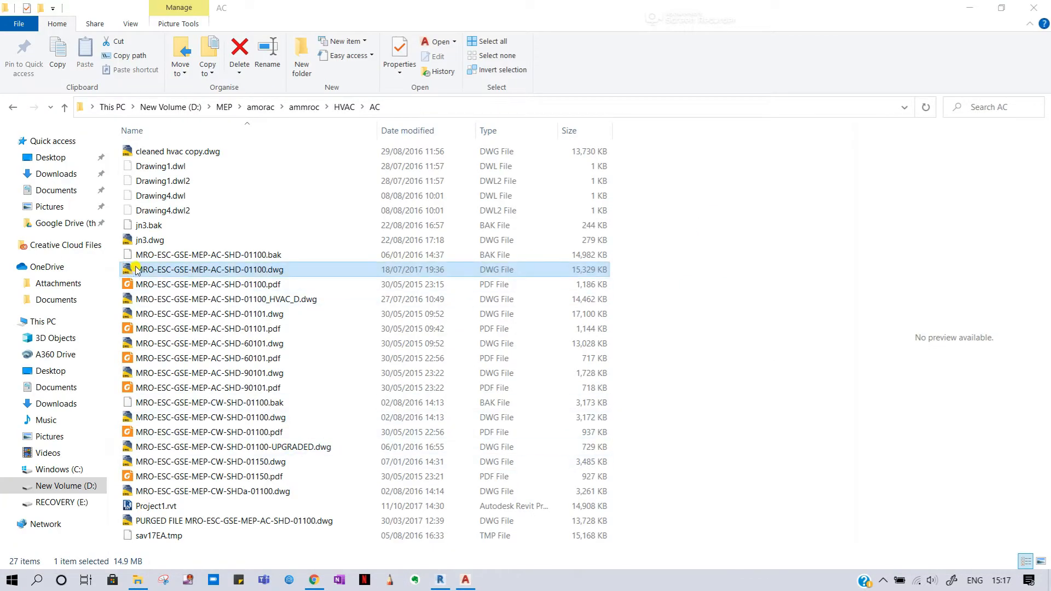
Open the drawing MRO-ESC-GSE-MEP-AC-SHD-01100.dwg from the AC project folder in AutoCAD.
{"action": "left_click", "coordinate": [162, 272]}
{"action": "double_click", "coordinate": [180, 270]}
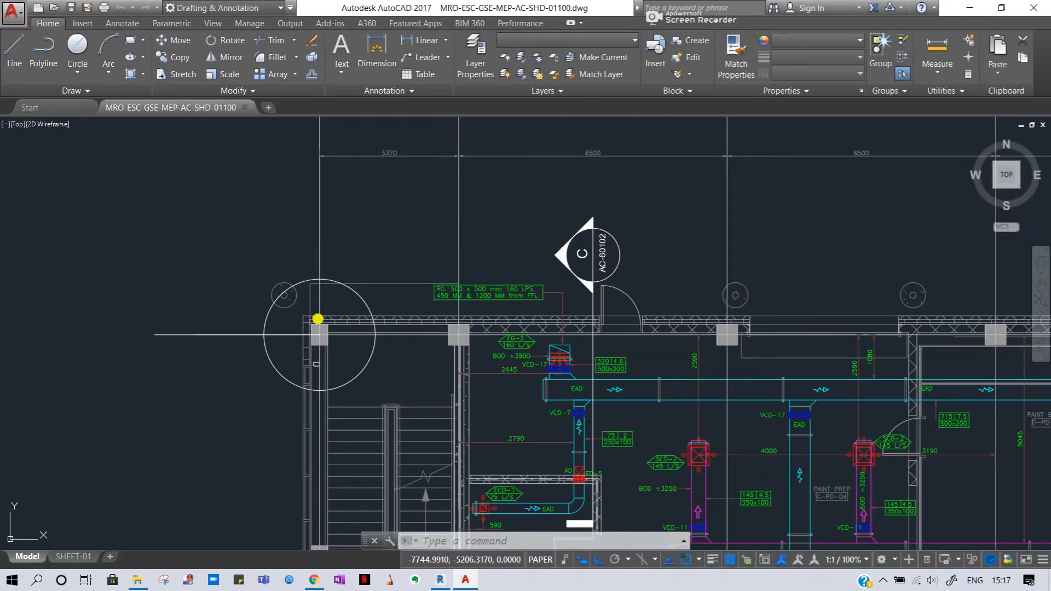
Delete the large circle around the corner column beside the staircase in model space.
{"action": "left_click", "coordinate": [360, 289]}
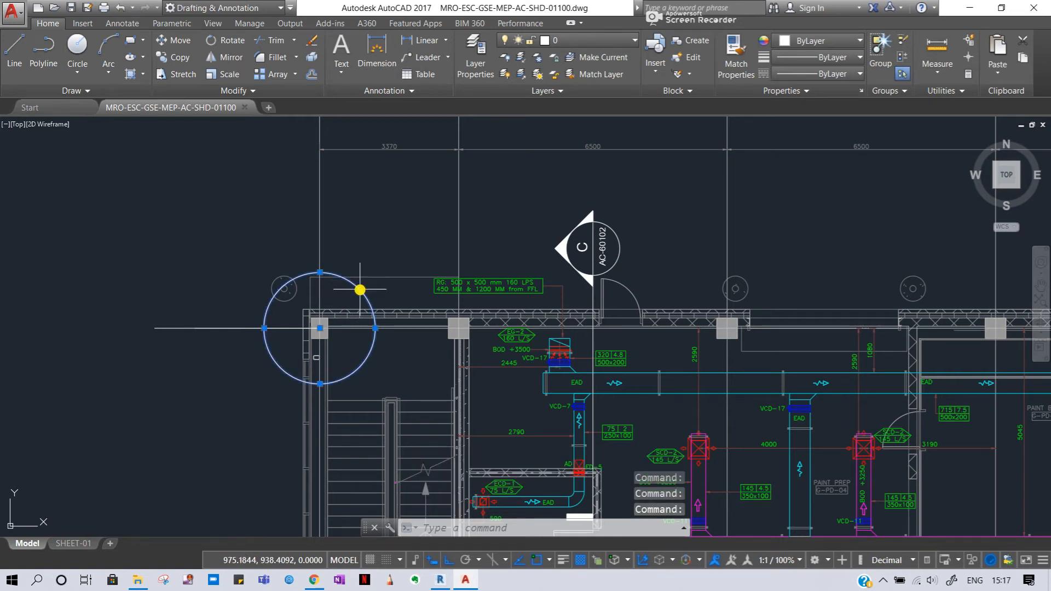
{"action": "key", "text": "Delete"}
{"action": "scroll", "coordinate": [351, 303], "scroll_direction": "down", "scroll_amount": 5}
{"action": "scroll", "coordinate": [395, 230], "scroll_direction": "up", "scroll_amount": 2}
{"action": "scroll", "coordinate": [395, 230], "scroll_direction": "down", "scroll_amount": 5}
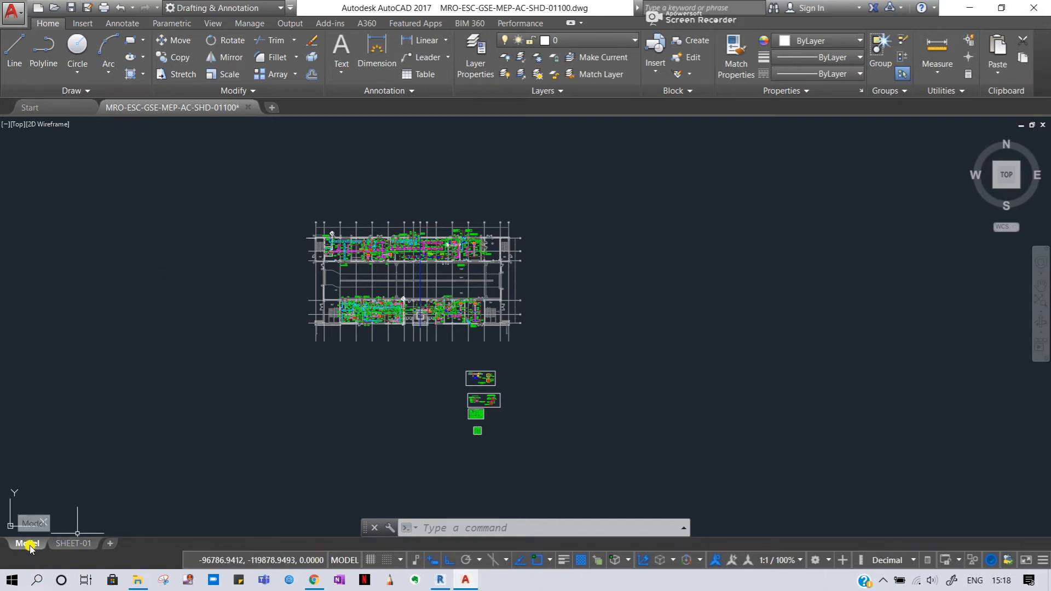
Switch to the SHEET-01 layout and look over the HVAC plan and the legend beside the key plan.
{"action": "mouse_move", "coordinate": [74, 542]}
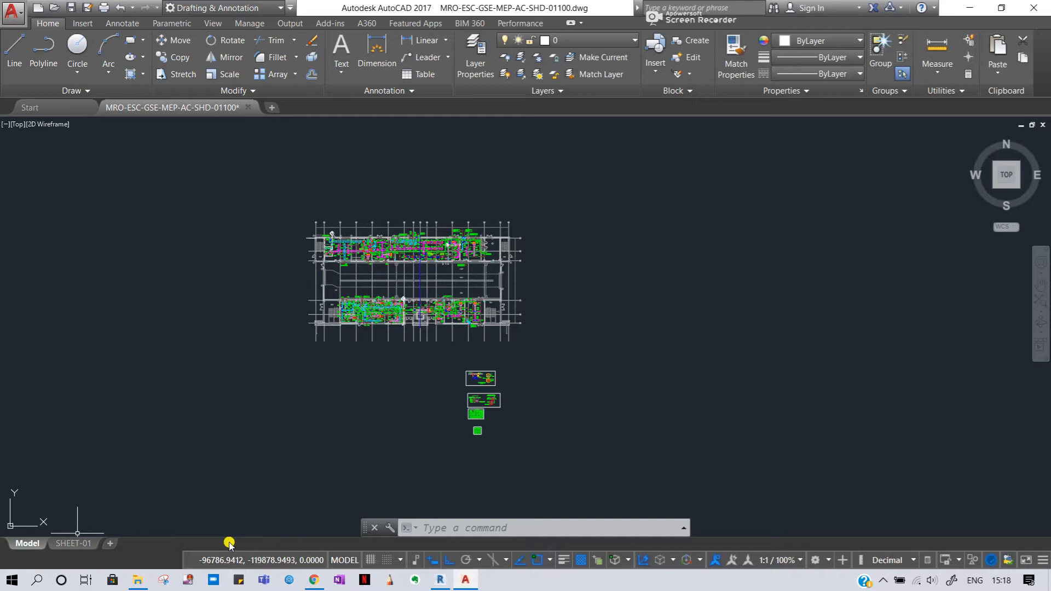
{"action": "left_click", "coordinate": [80, 549]}
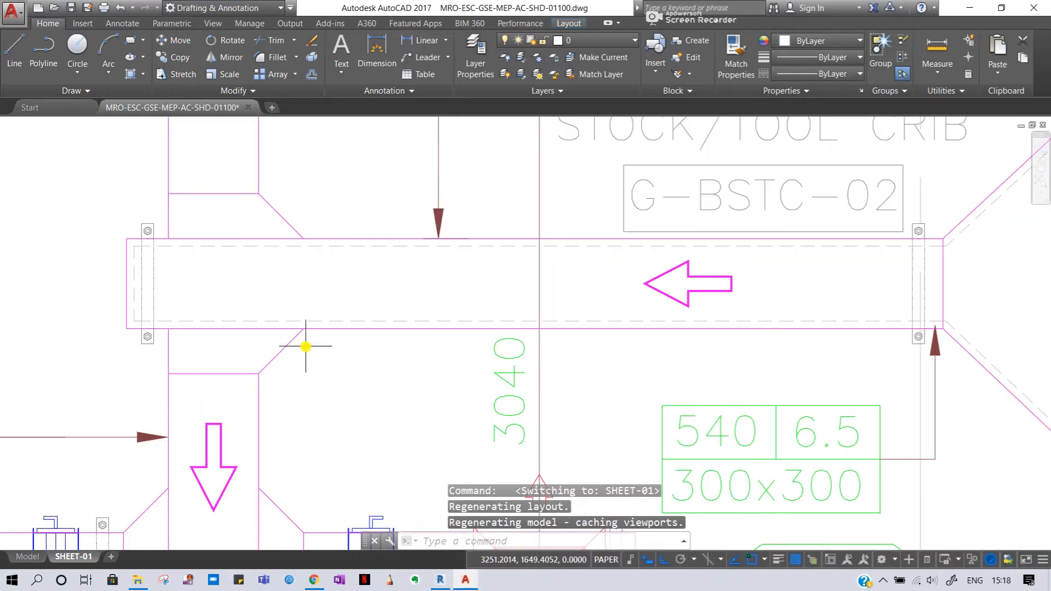
{"action": "scroll", "coordinate": [388, 326], "scroll_direction": "down", "scroll_amount": 3}
{"action": "scroll", "coordinate": [388, 326], "scroll_direction": "down", "scroll_amount": 5}
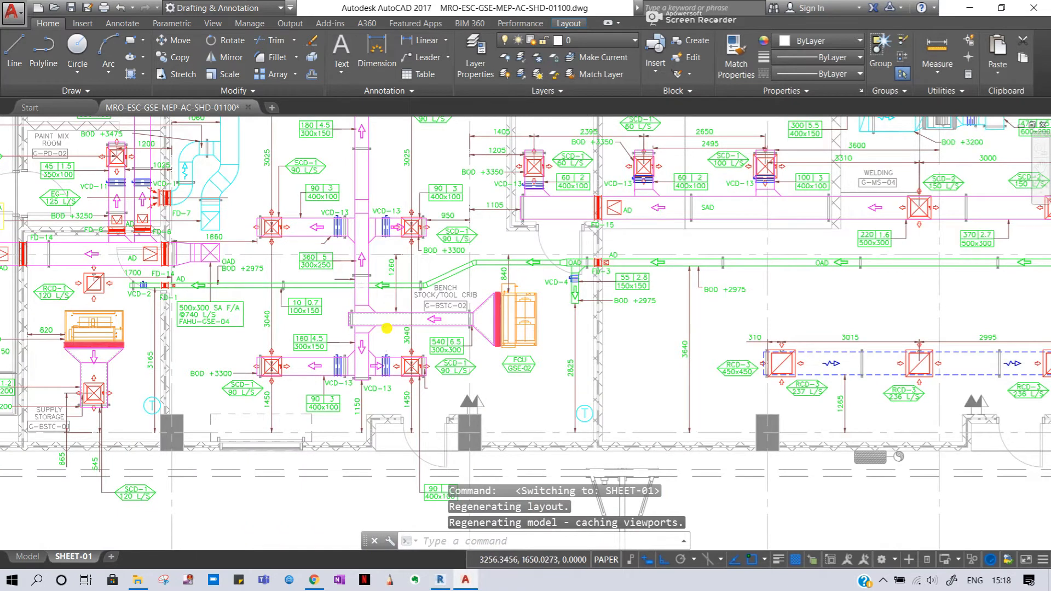
{"action": "scroll", "coordinate": [393, 326], "scroll_direction": "down", "scroll_amount": 2}
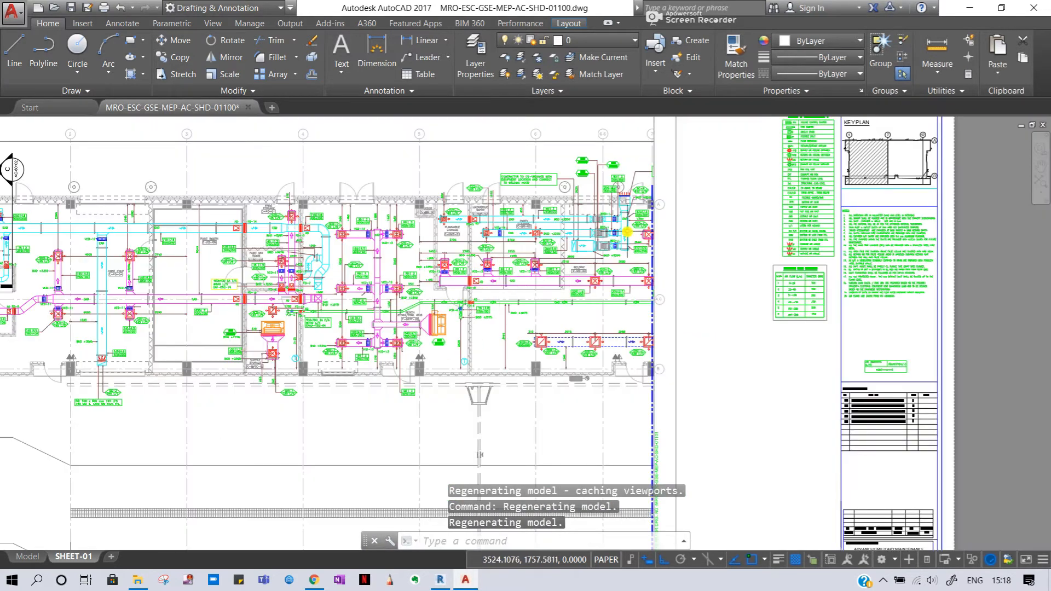
{"action": "middle_click_drag", "start_coordinate": [598, 279], "coordinate": [491, 300]}
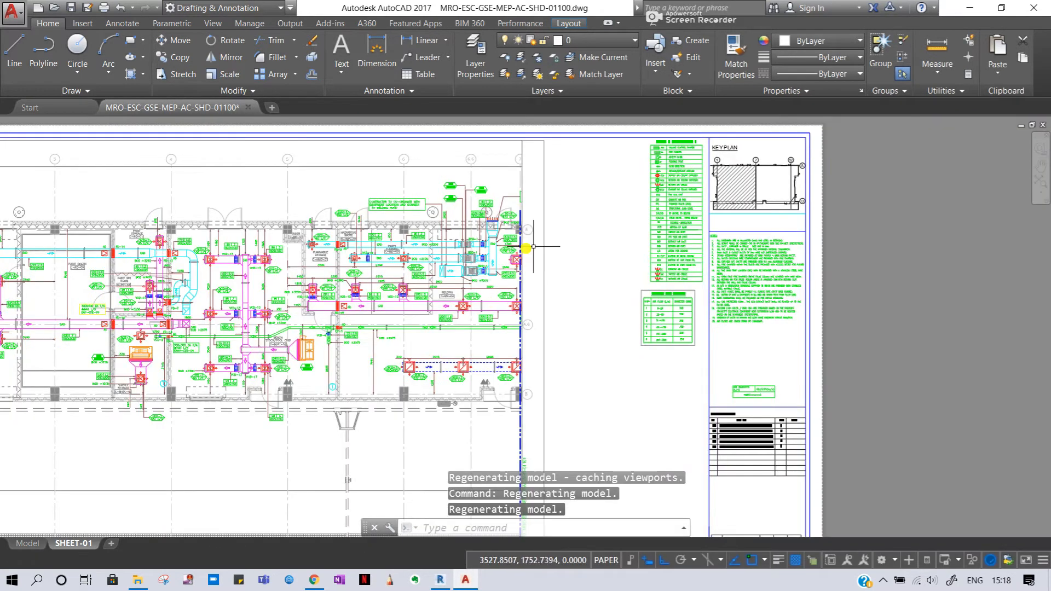
{"action": "scroll", "coordinate": [693, 156], "scroll_direction": "up", "scroll_amount": 4}
{"action": "scroll", "coordinate": [640, 144], "scroll_direction": "up", "scroll_amount": 2}
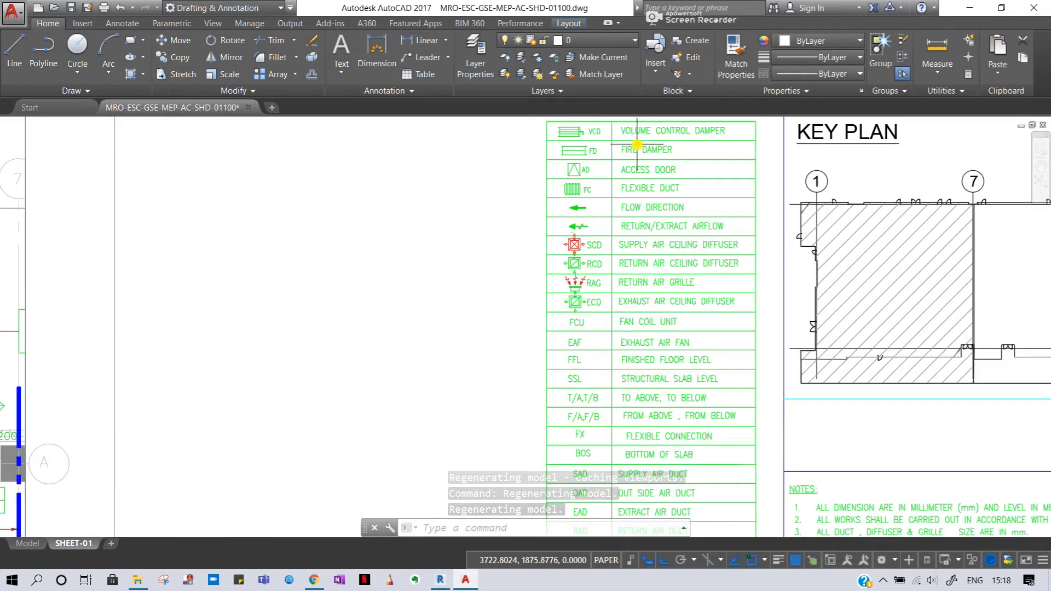
Examine the extract and supply air ducts, diffusers and size tags around the parts cleaning and welding rooms.
{"action": "scroll", "coordinate": [597, 141], "scroll_direction": "down", "scroll_amount": 4}
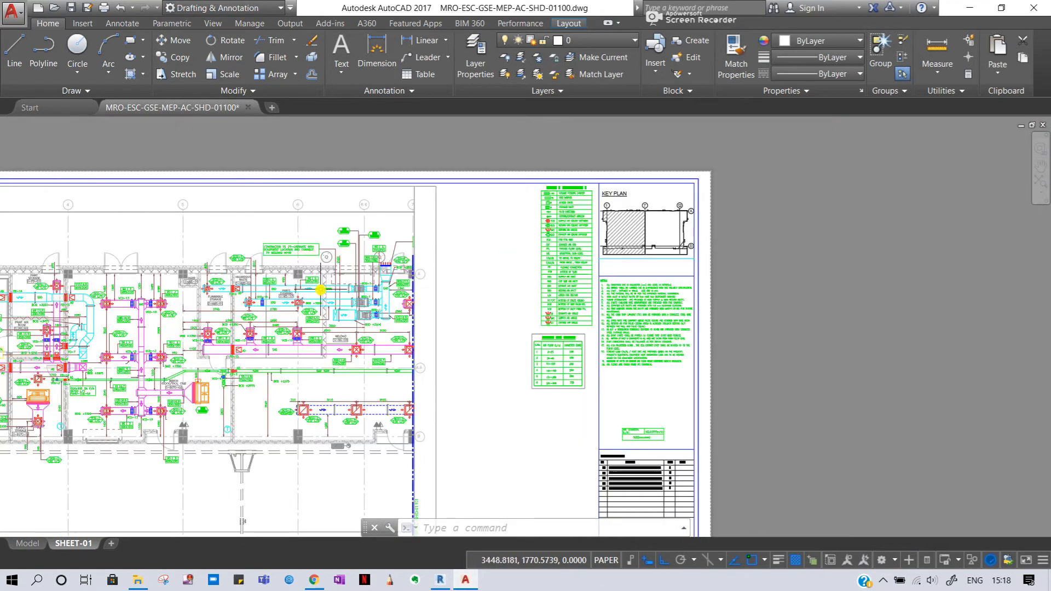
{"action": "scroll", "coordinate": [199, 299], "scroll_direction": "up", "scroll_amount": 2}
{"action": "scroll", "coordinate": [199, 299], "scroll_direction": "up", "scroll_amount": 3}
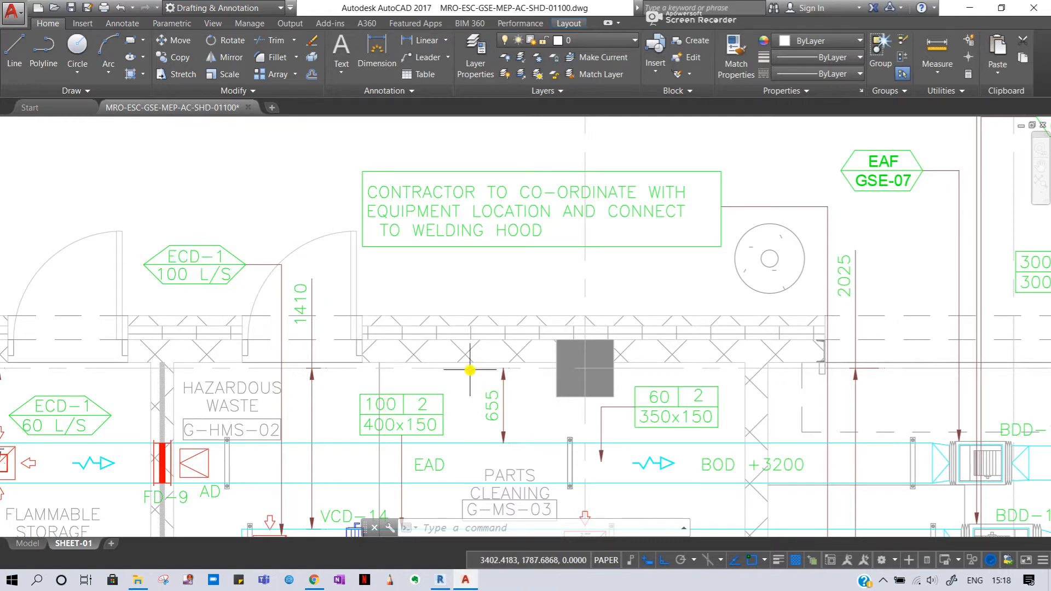
{"action": "scroll", "coordinate": [470, 363], "scroll_direction": "down", "scroll_amount": 3}
{"action": "middle_click_drag", "start_coordinate": [389, 428], "coordinate": [502, 390]}
{"action": "scroll", "coordinate": [400, 396], "scroll_direction": "up", "scroll_amount": 4}
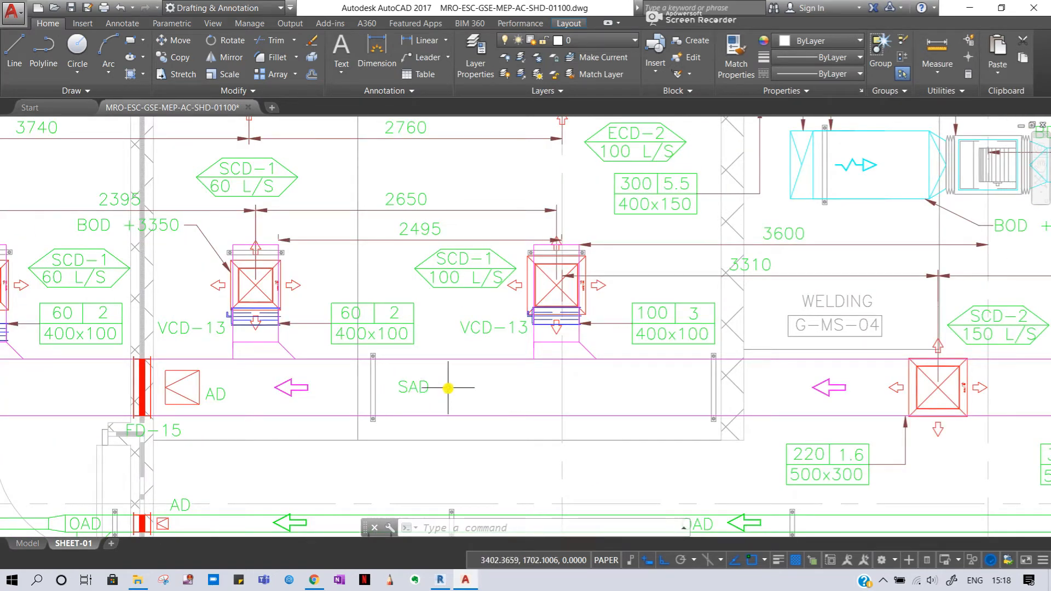
{"action": "scroll", "coordinate": [449, 387], "scroll_direction": "down", "scroll_amount": 4}
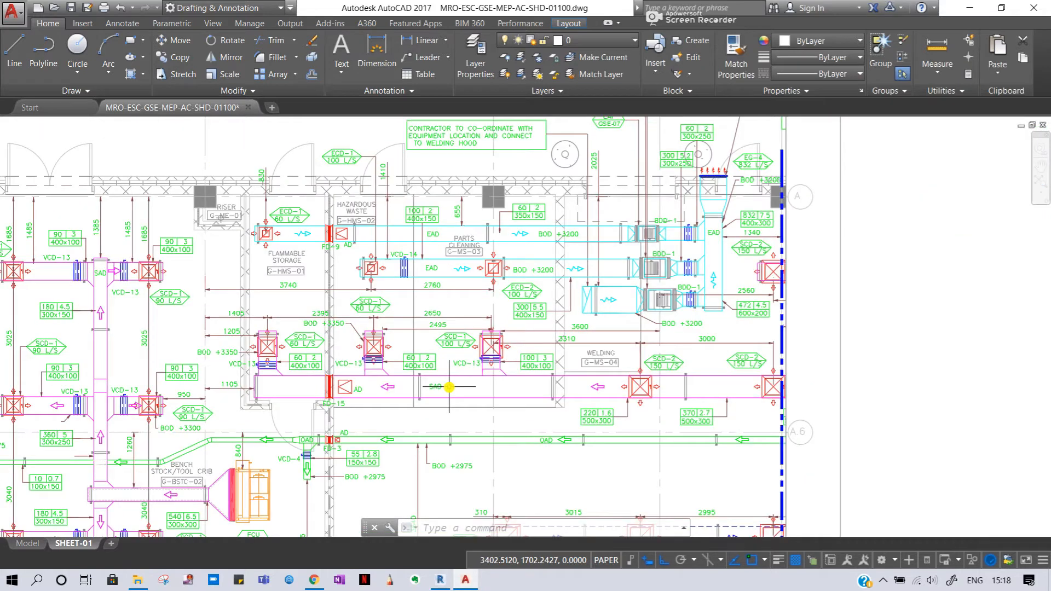
{"action": "scroll", "coordinate": [609, 293], "scroll_direction": "down", "scroll_amount": 8}
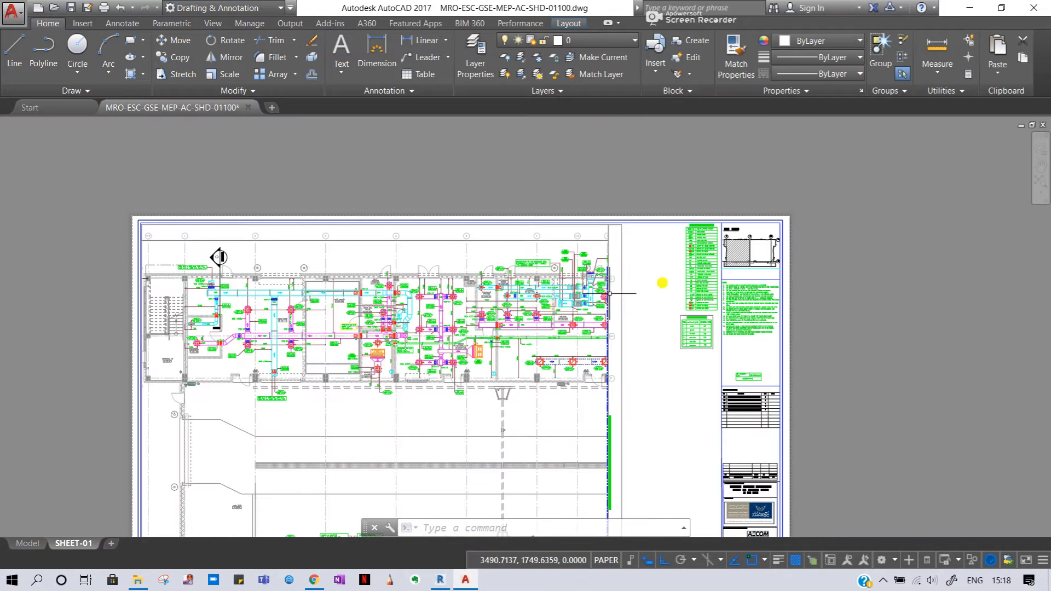
Read through the Legend & Abbreviation table on SHEET-01, from volume control damper down to outside air grille.
{"action": "scroll", "coordinate": [690, 239], "scroll_direction": "up", "scroll_amount": 6}
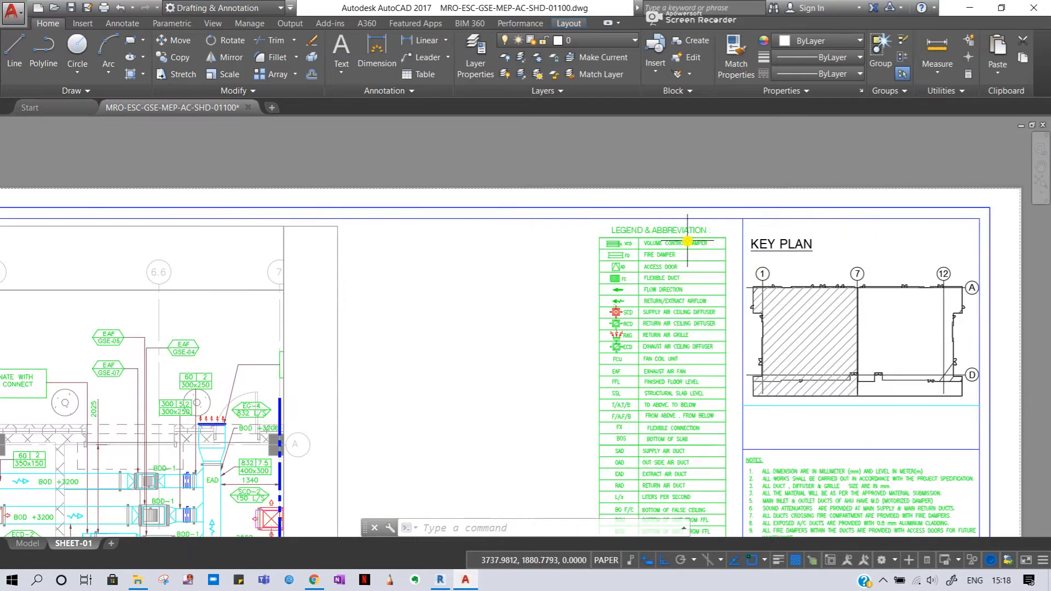
{"action": "middle_click_drag", "start_coordinate": [575, 274], "coordinate": [504, 242]}
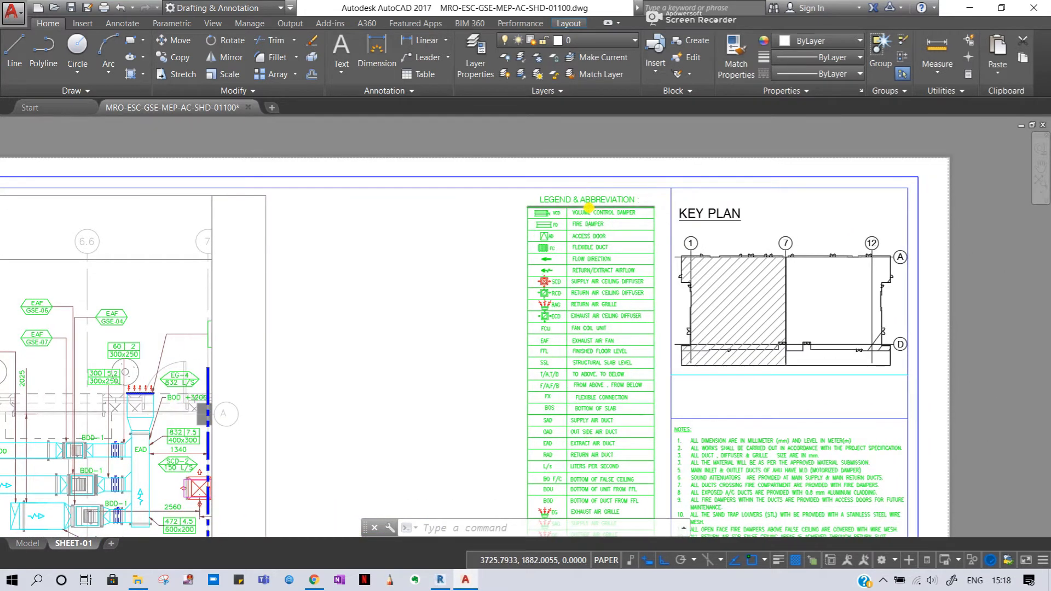
{"action": "scroll", "coordinate": [589, 208], "scroll_direction": "up", "scroll_amount": 3}
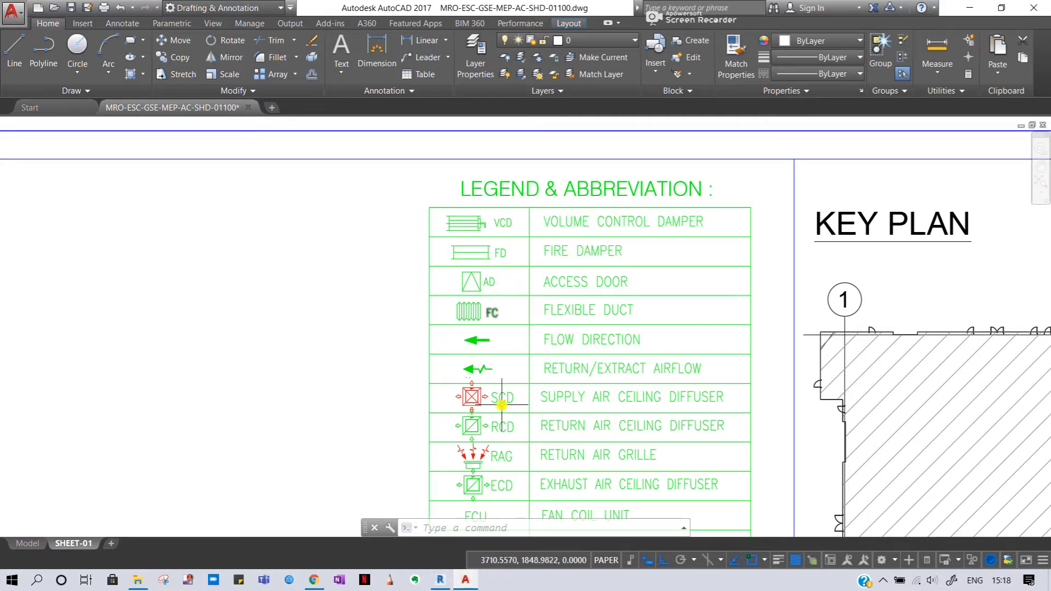
{"action": "middle_click_drag", "start_coordinate": [486, 409], "coordinate": [436, 315]}
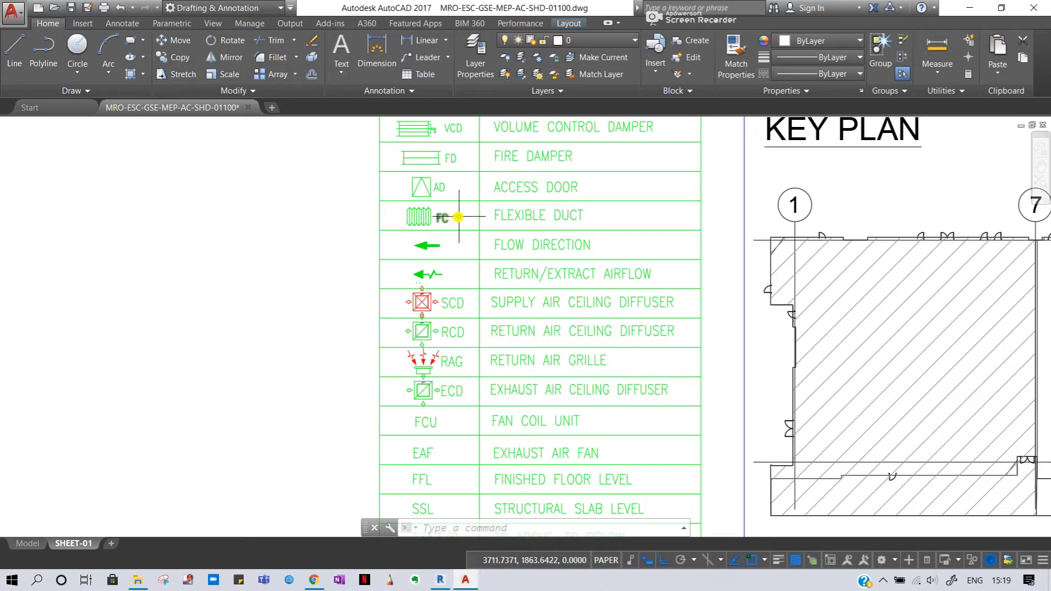
{"action": "middle_click_drag", "start_coordinate": [535, 335], "coordinate": [478, 247]}
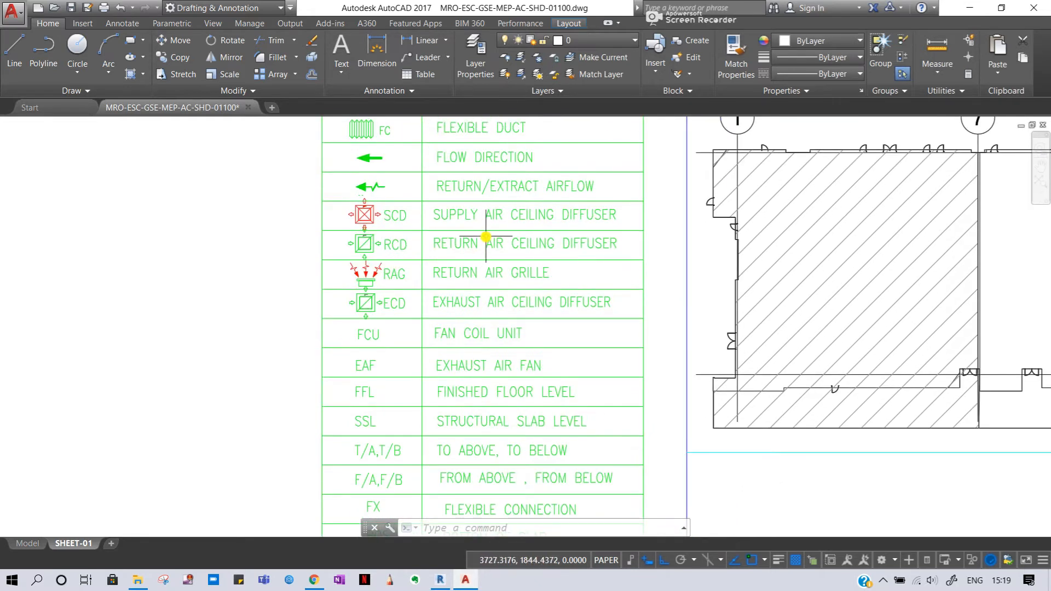
{"action": "scroll", "coordinate": [407, 430], "scroll_direction": "down", "scroll_amount": 2}
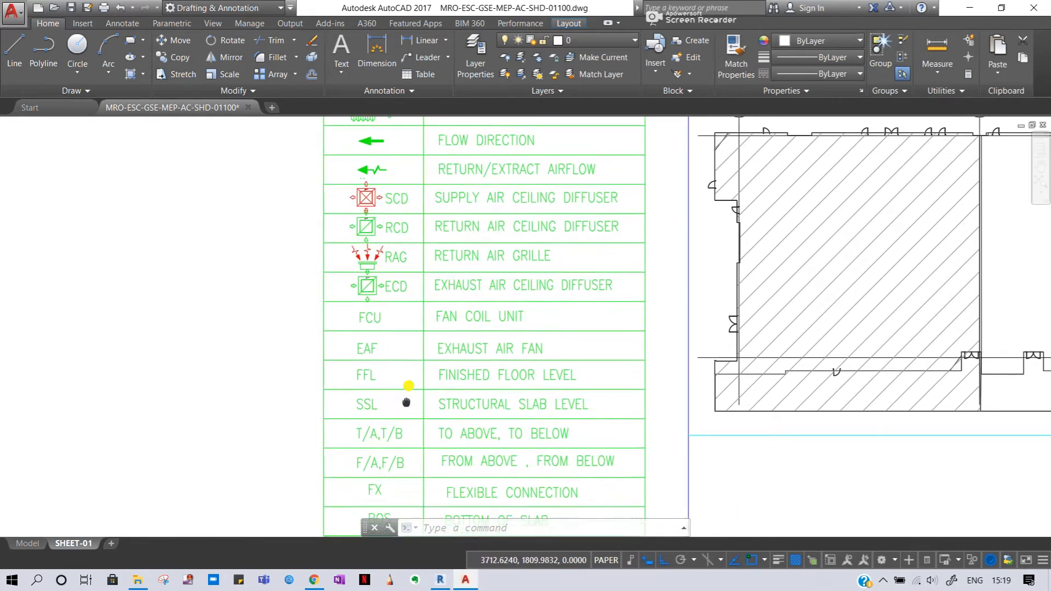
{"action": "middle_click_drag", "start_coordinate": [448, 397], "coordinate": [443, 304]}
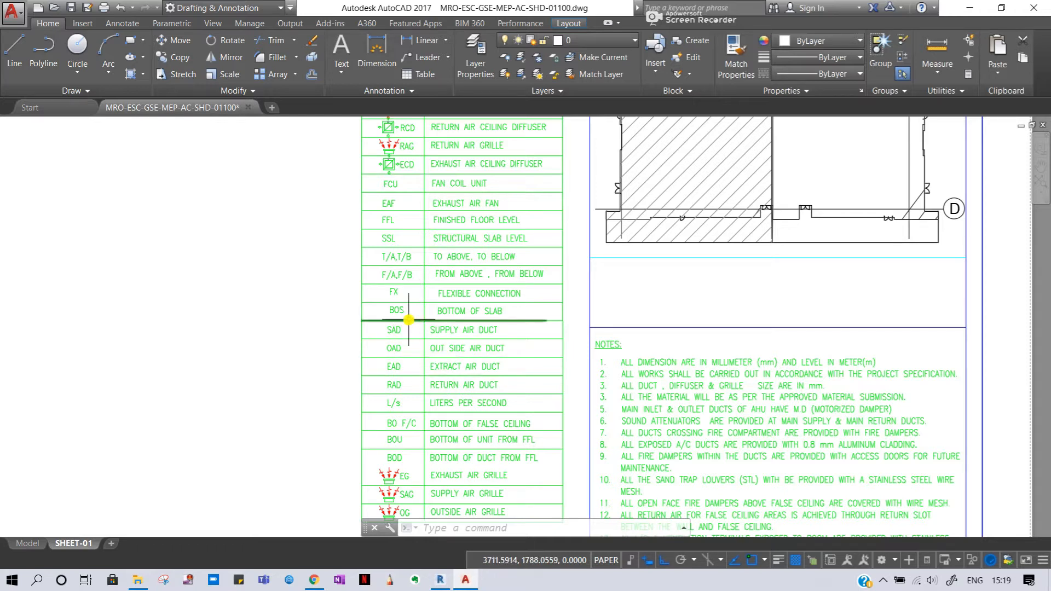
{"action": "scroll", "coordinate": [395, 405], "scroll_direction": "up", "scroll_amount": 2}
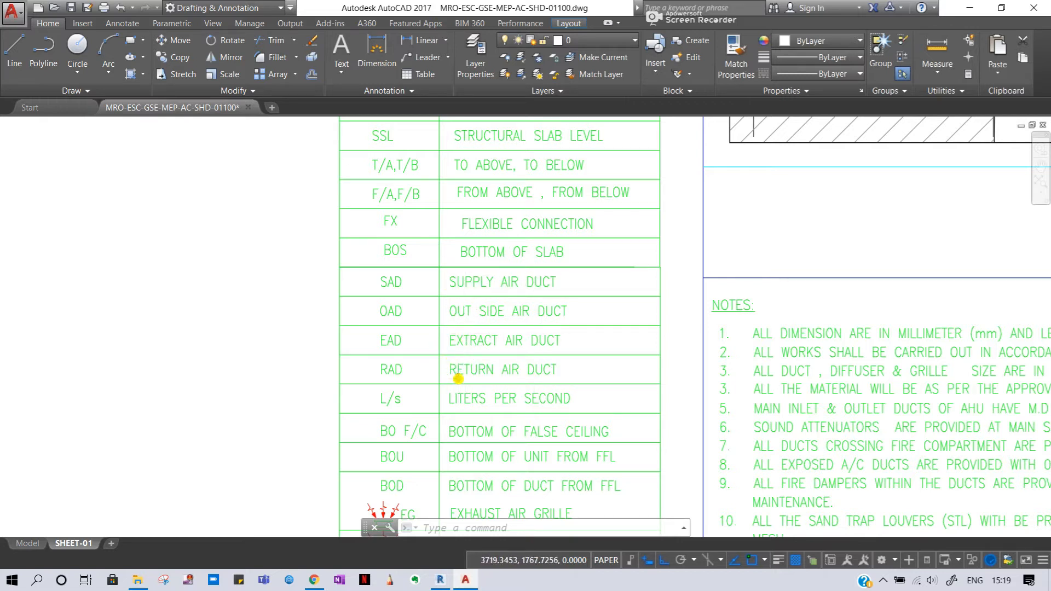
{"action": "middle_click_drag", "start_coordinate": [459, 378], "coordinate": [415, 277]}
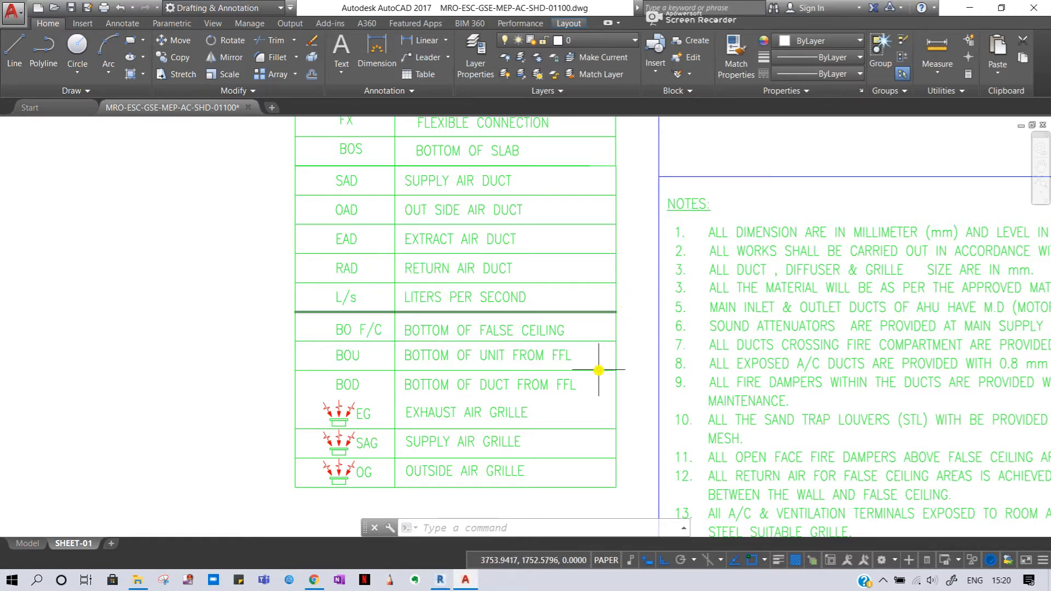
{"action": "scroll", "coordinate": [470, 342], "scroll_direction": "down", "scroll_amount": 2}
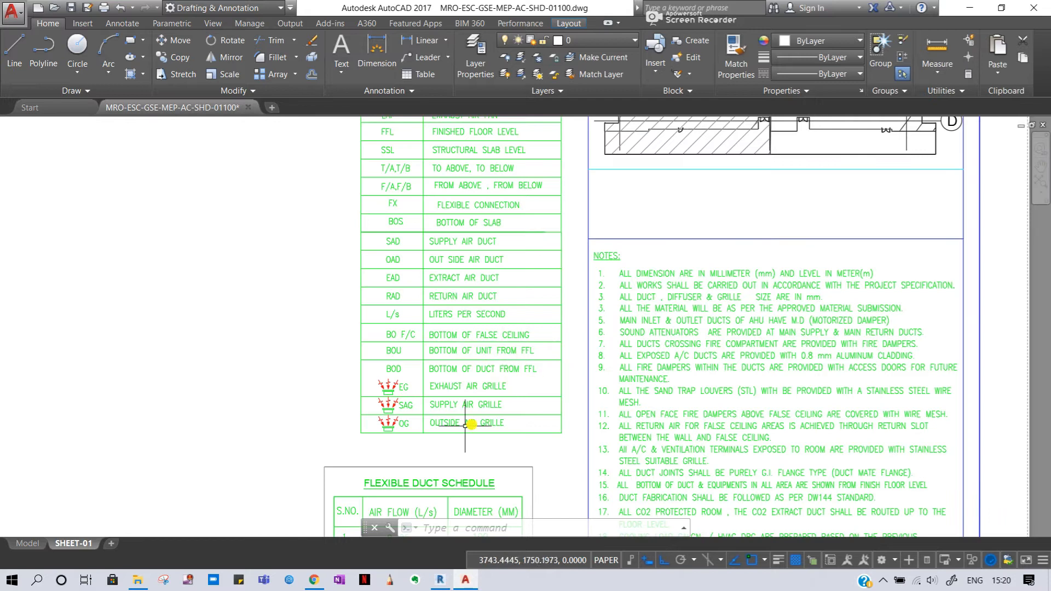
{"action": "mouse_move", "coordinate": [435, 254]}
{"action": "middle_mouse_down"}
{"action": "mouse_move", "coordinate": [446, 352]}
{"action": "mouse_move", "coordinate": [439, 470]}
{"action": "middle_mouse_up"}
{"action": "middle_click_drag", "start_coordinate": [421, 175], "coordinate": [435, 349]}
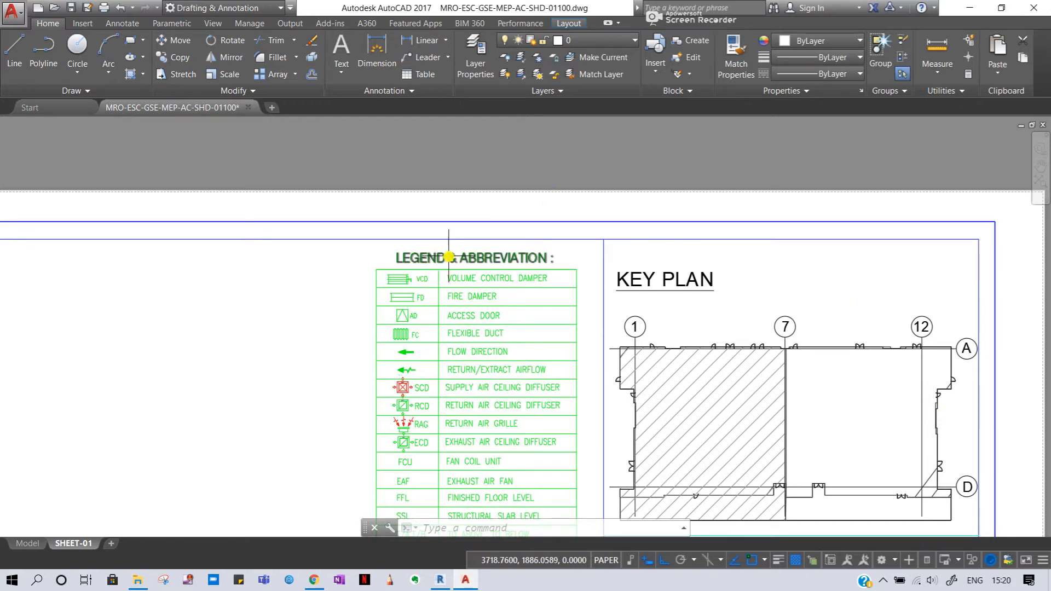
{"action": "middle_click_drag", "start_coordinate": [349, 249], "coordinate": [429, 195]}
{"action": "scroll", "coordinate": [429, 195], "scroll_direction": "down", "scroll_amount": 5}
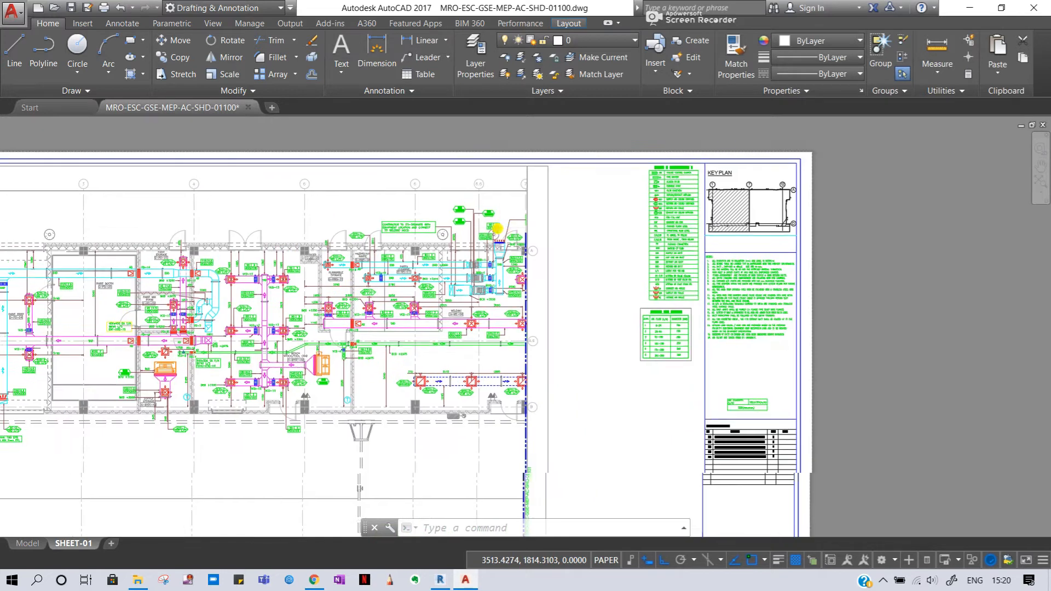
Return to model space and review the overall ground floor HVAC layout.
{"action": "left_click", "coordinate": [27, 543]}
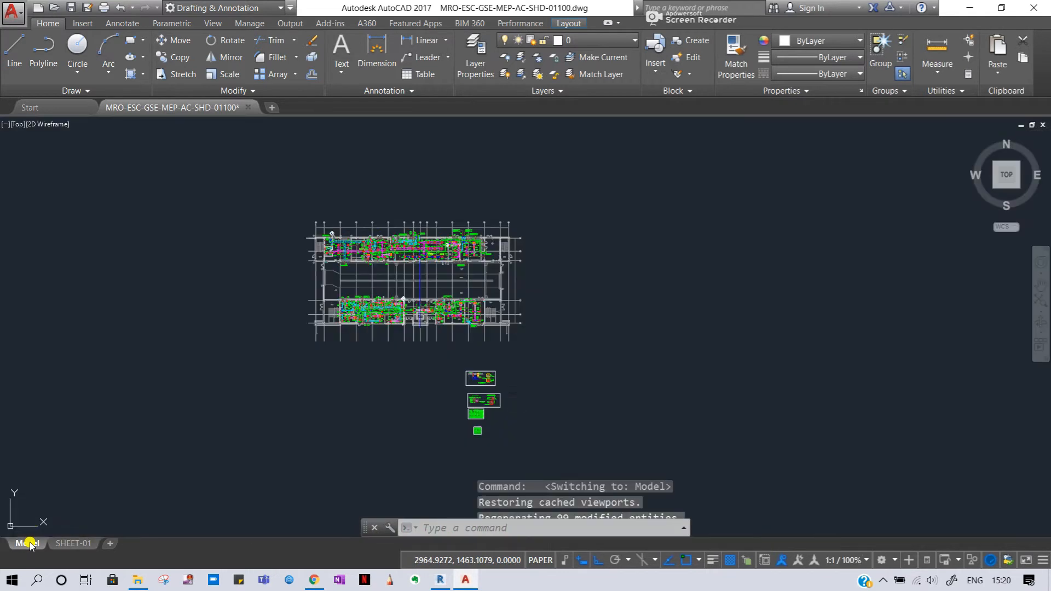
{"action": "scroll", "coordinate": [293, 278], "scroll_direction": "up", "scroll_amount": 3}
{"action": "scroll", "coordinate": [228, 305], "scroll_direction": "up", "scroll_amount": 3}
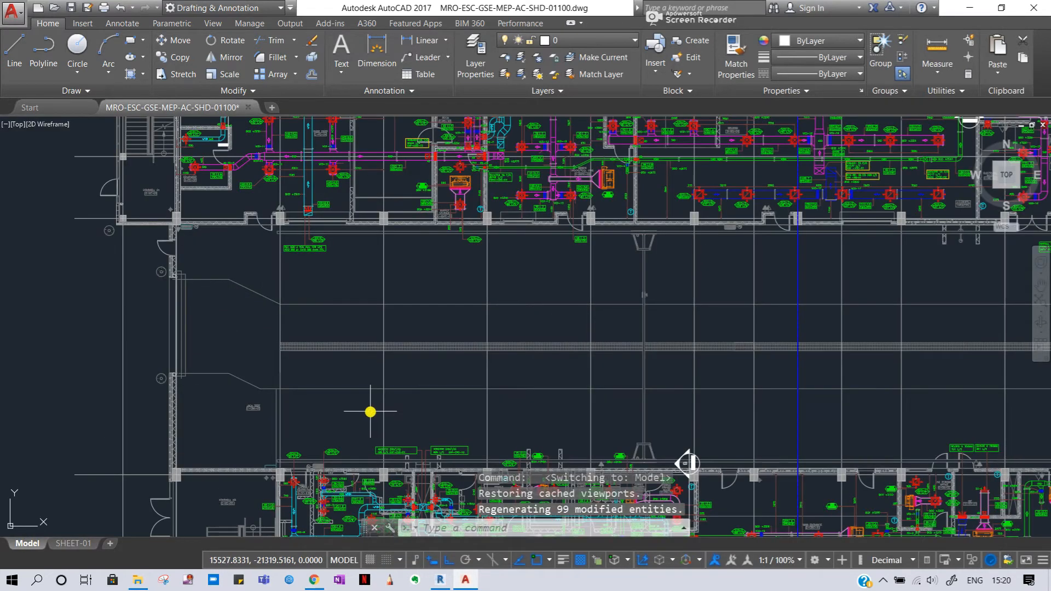
{"action": "scroll", "coordinate": [369, 411], "scroll_direction": "up", "scroll_amount": 2}
{"action": "scroll", "coordinate": [462, 310], "scroll_direction": "down", "scroll_amount": 4}
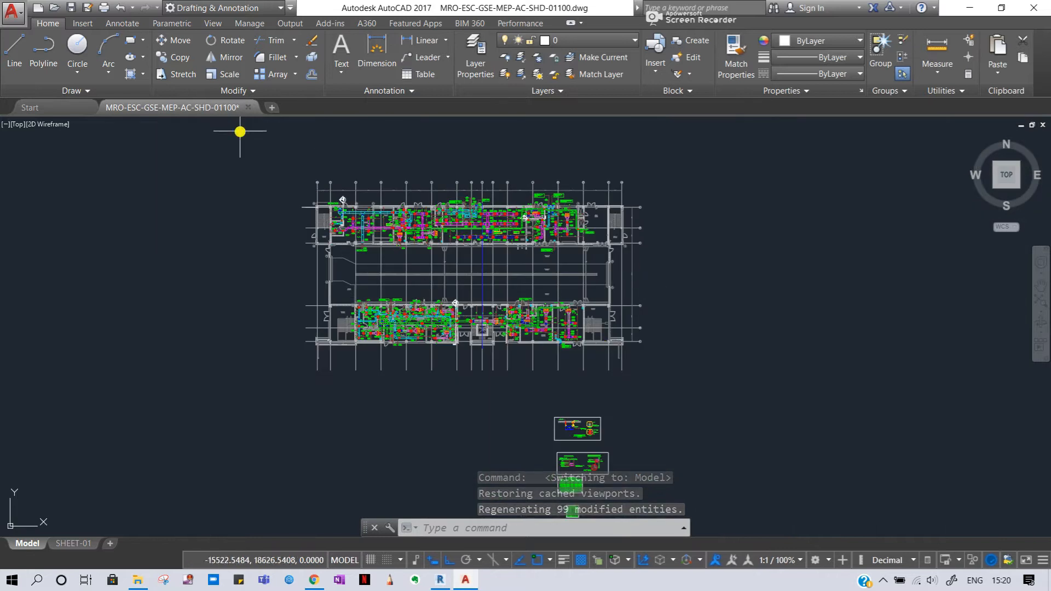
Go back to the SHEET-01 layout and check the drawing title and title block at the sheet's lower corner.
{"action": "left_click", "coordinate": [83, 543]}
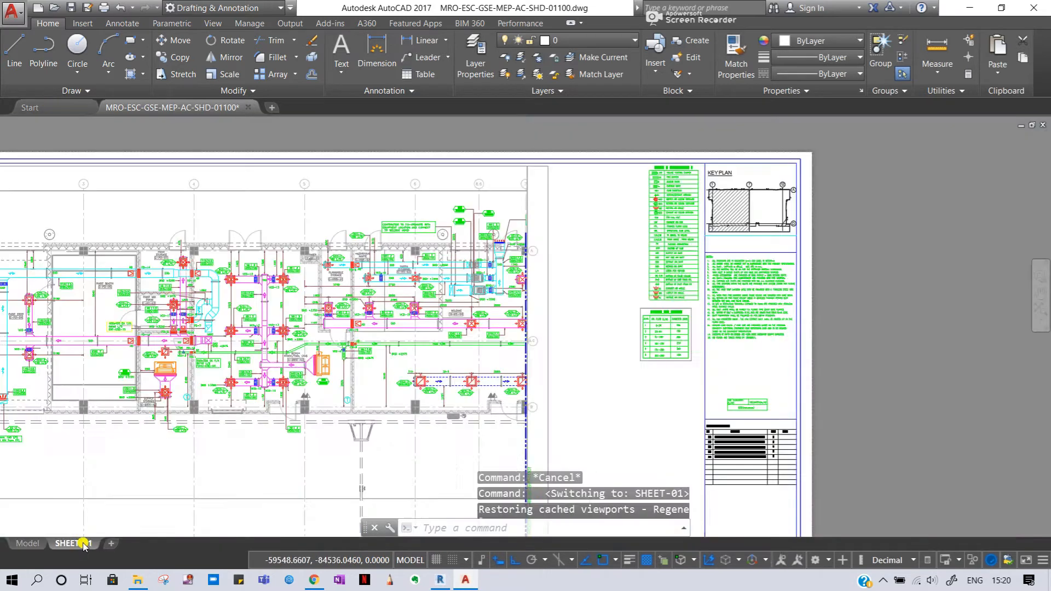
{"action": "middle_click_drag", "start_coordinate": [667, 431], "coordinate": [655, 127]}
{"action": "scroll", "coordinate": [719, 379], "scroll_direction": "down", "scroll_amount": 2}
{"action": "middle_click_drag", "start_coordinate": [723, 369], "coordinate": [765, 192]}
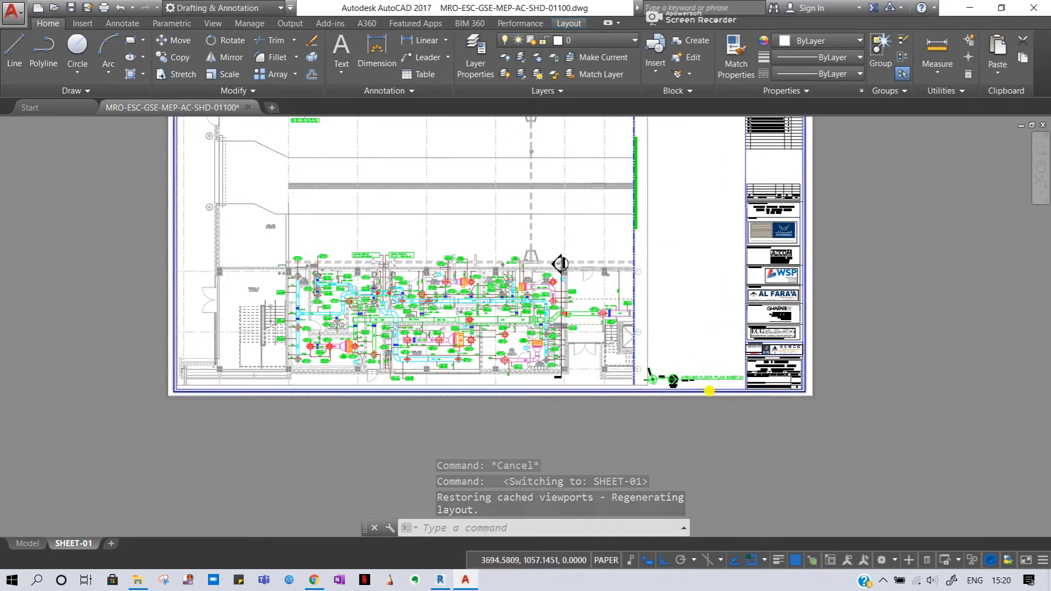
{"action": "scroll", "coordinate": [709, 391], "scroll_direction": "up", "scroll_amount": 4}
{"action": "scroll", "coordinate": [702, 376], "scroll_direction": "up", "scroll_amount": 2}
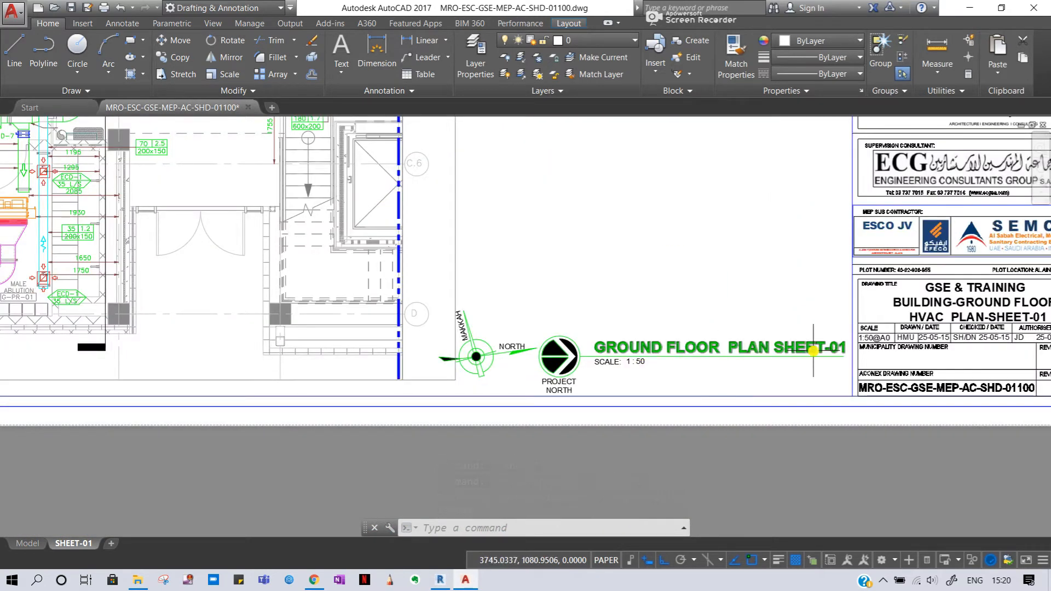
Switch to Revit with the GROUND FLOOR plan of the linked MEP model.
{"action": "left_click", "coordinate": [439, 580]}
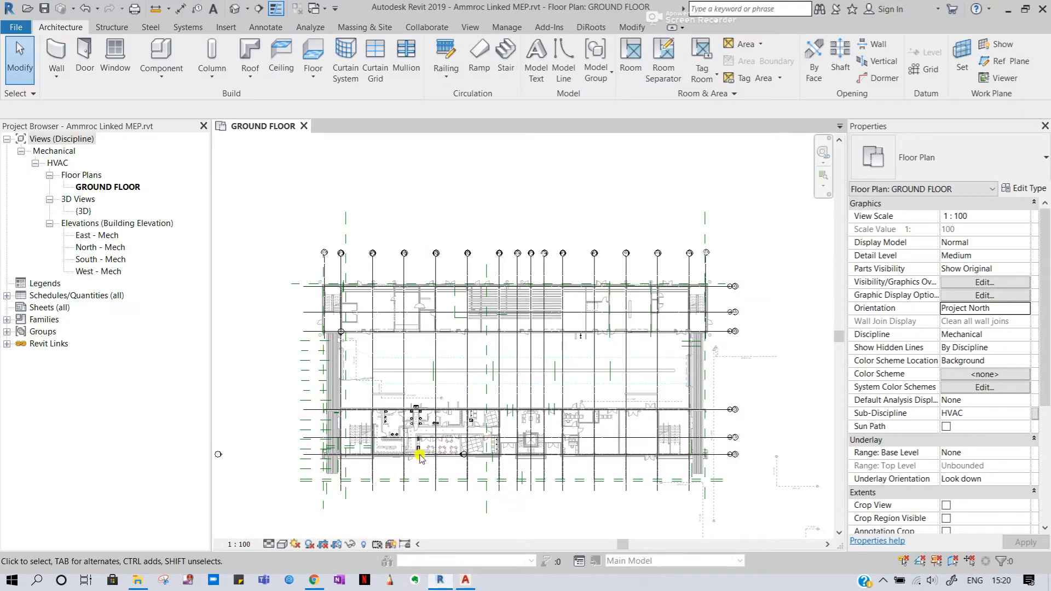
Switch back to AutoCAD and review the whole ground floor HVAC plan in model space.
{"action": "scroll", "coordinate": [420, 456], "scroll_direction": "up", "scroll_amount": 4}
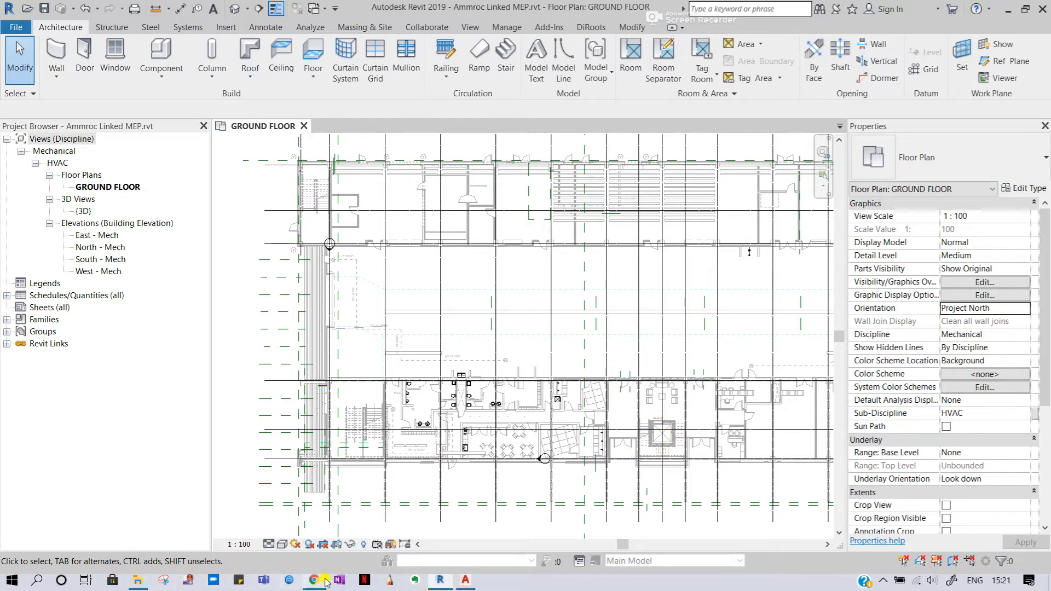
{"action": "left_click", "coordinate": [464, 580]}
{"action": "scroll", "coordinate": [424, 350], "scroll_direction": "down", "scroll_amount": 5}
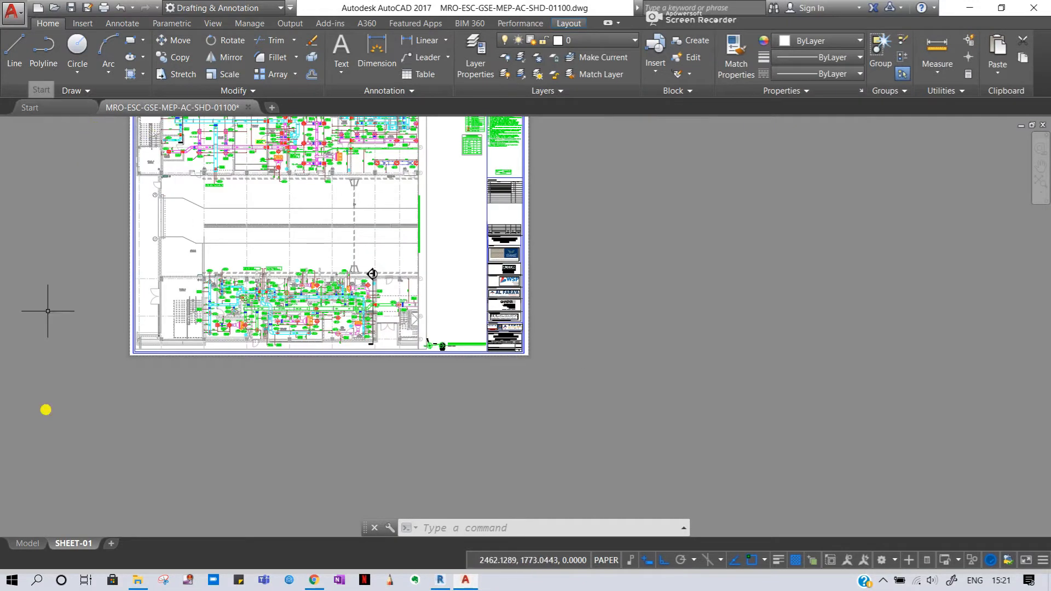
{"action": "left_click", "coordinate": [26, 544]}
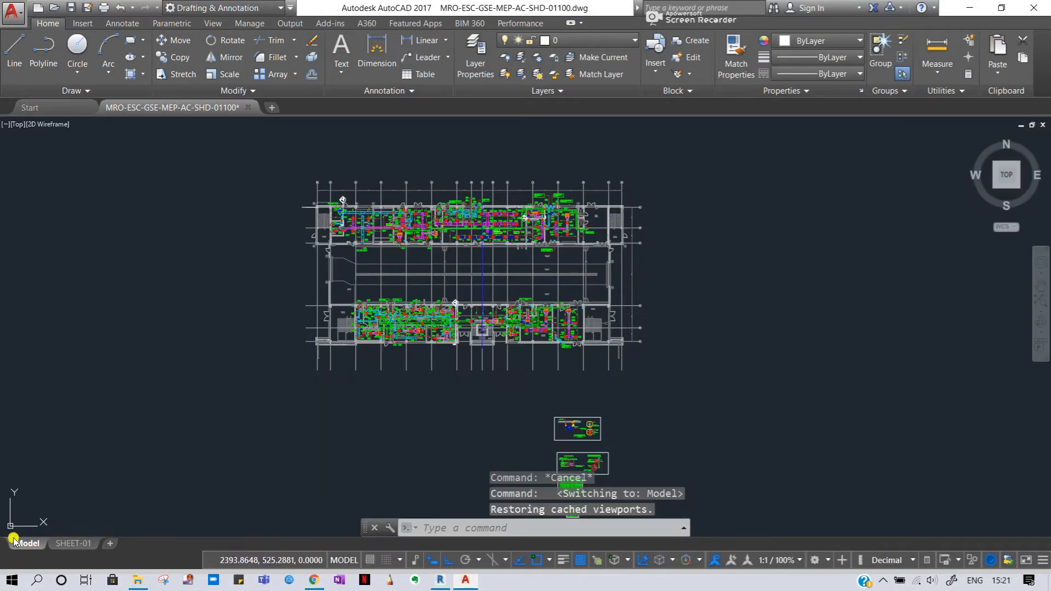
{"action": "middle_click_drag", "start_coordinate": [411, 492], "coordinate": [265, 388]}
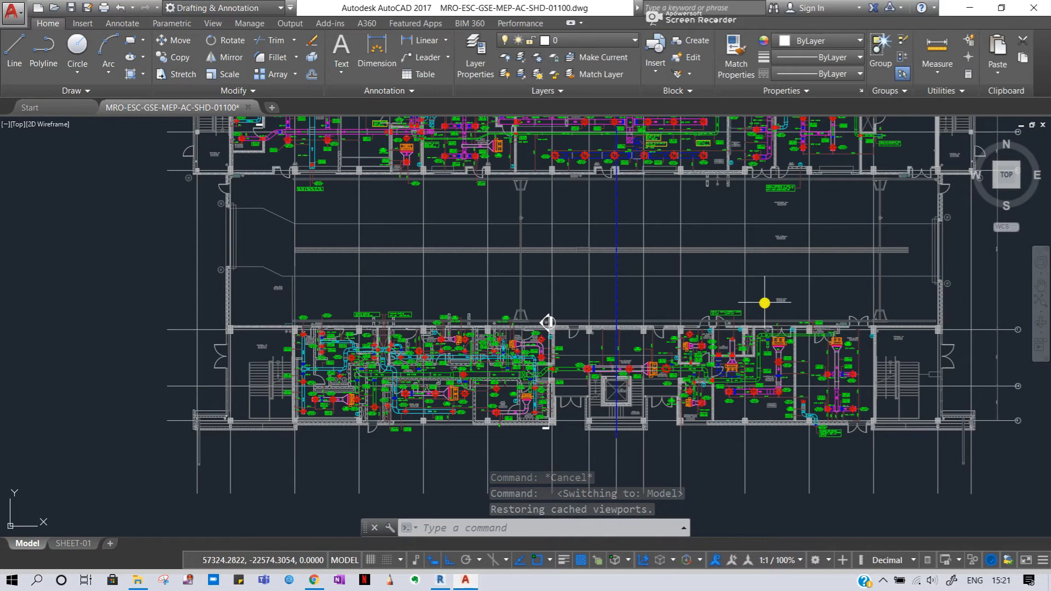
{"action": "scroll", "coordinate": [665, 395], "scroll_direction": "down", "scroll_amount": 3}
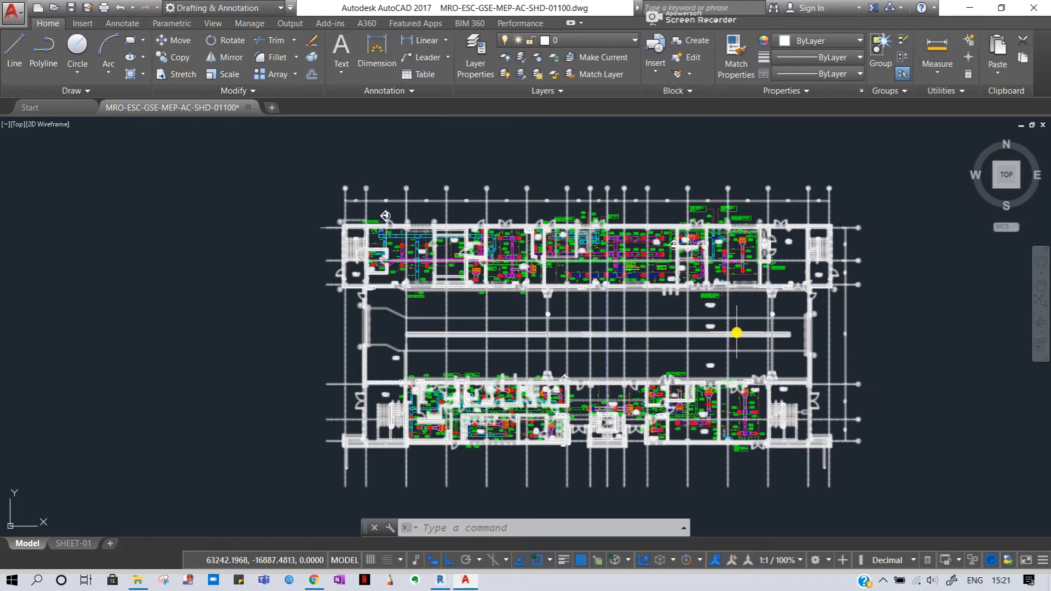
{"action": "middle_click_drag", "start_coordinate": [838, 271], "coordinate": [726, 250]}
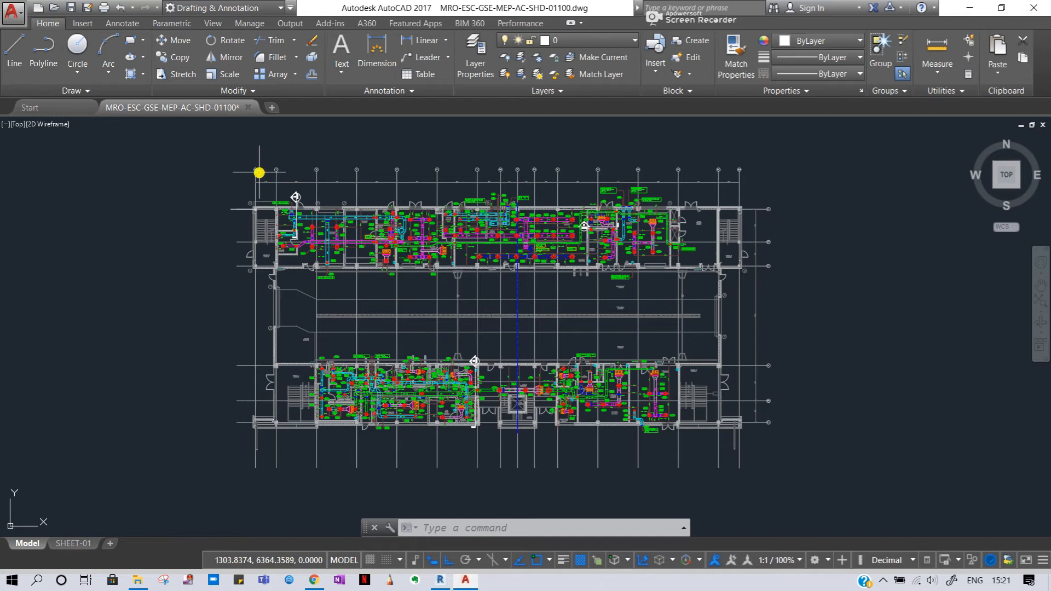
Erase the short horizontal line extending outward from the corner column at the plan's upper-left stairwell.
{"action": "scroll", "coordinate": [251, 192], "scroll_direction": "up", "scroll_amount": 8}
{"action": "scroll", "coordinate": [241, 217], "scroll_direction": "up", "scroll_amount": 2}
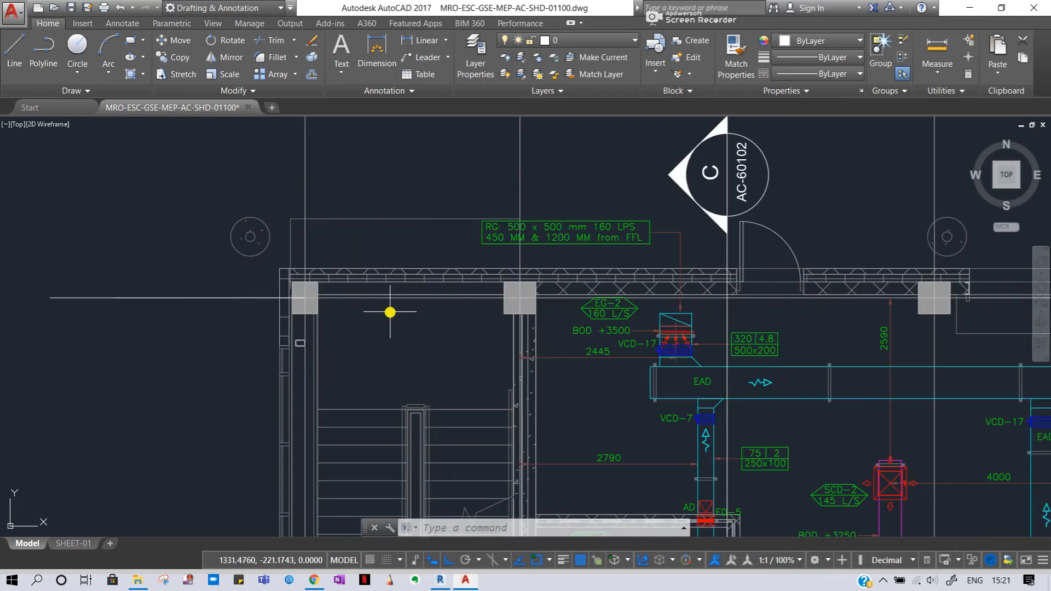
{"action": "left_click", "coordinate": [246, 299]}
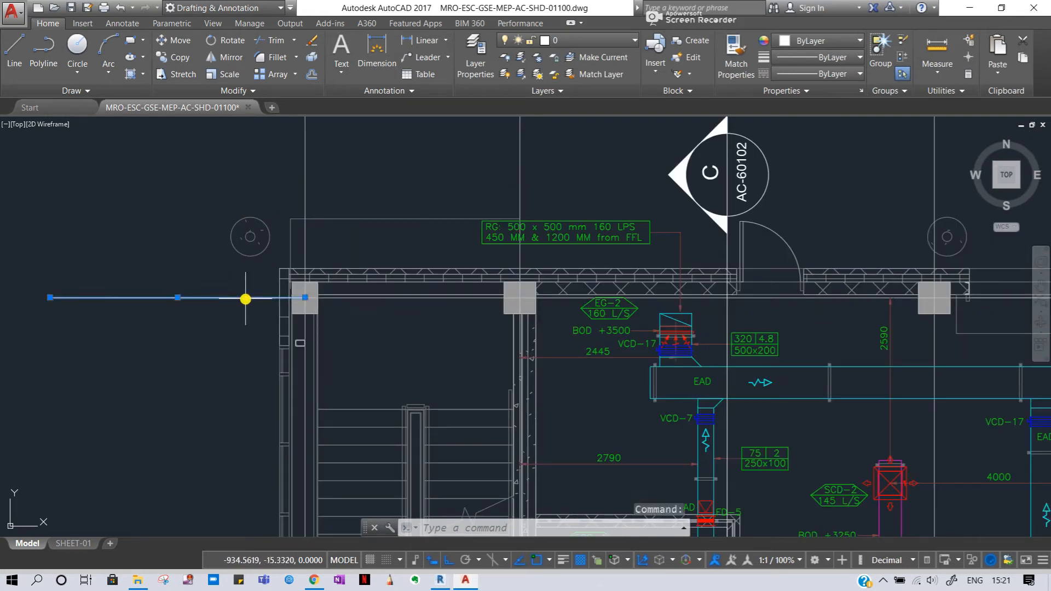
{"action": "key", "text": "Delete"}
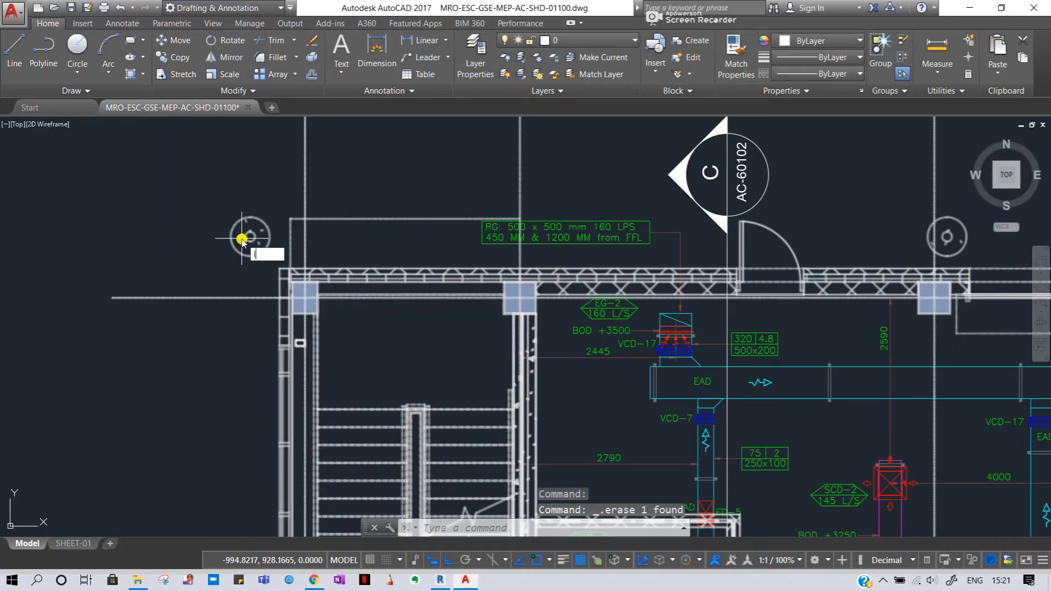
Draw a horizontal reference line about 4550 mm long along the topmost grid line, through the upper-left corner column.
{"action": "type", "text": "l"}
{"action": "key", "text": "Return"}
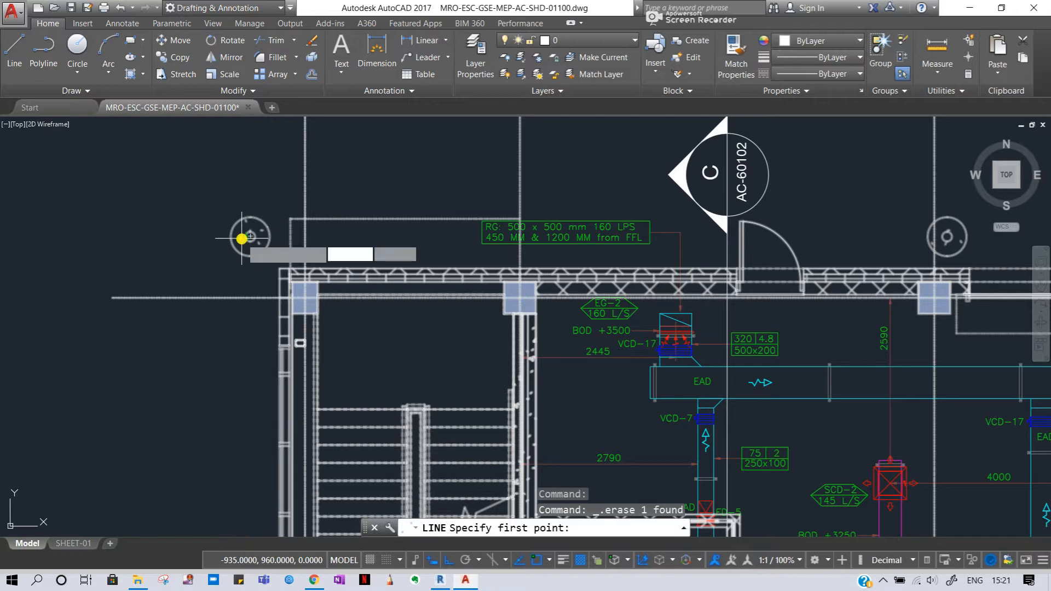
{"action": "left_click", "coordinate": [140, 296]}
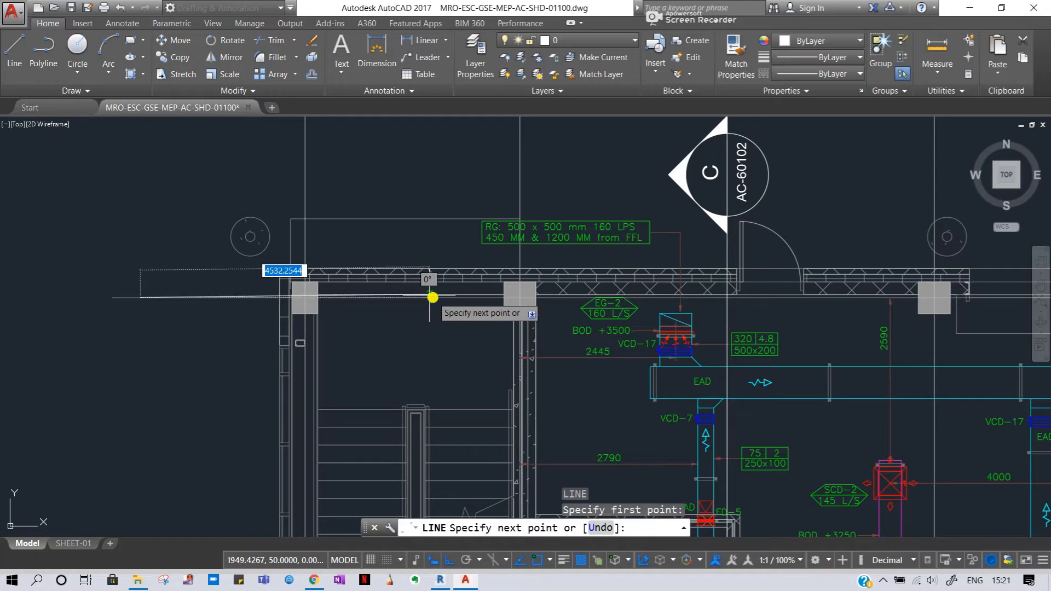
{"action": "scroll", "coordinate": [427, 296], "scroll_direction": "up", "scroll_amount": 8}
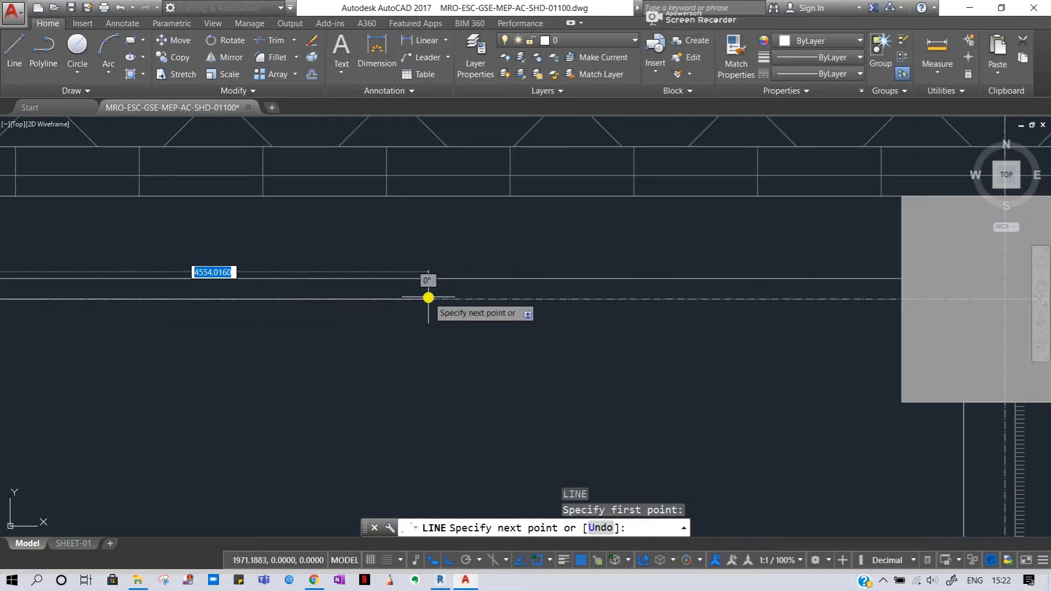
{"action": "scroll", "coordinate": [422, 300], "scroll_direction": "down", "scroll_amount": 6}
{"action": "key", "text": "Escape"}
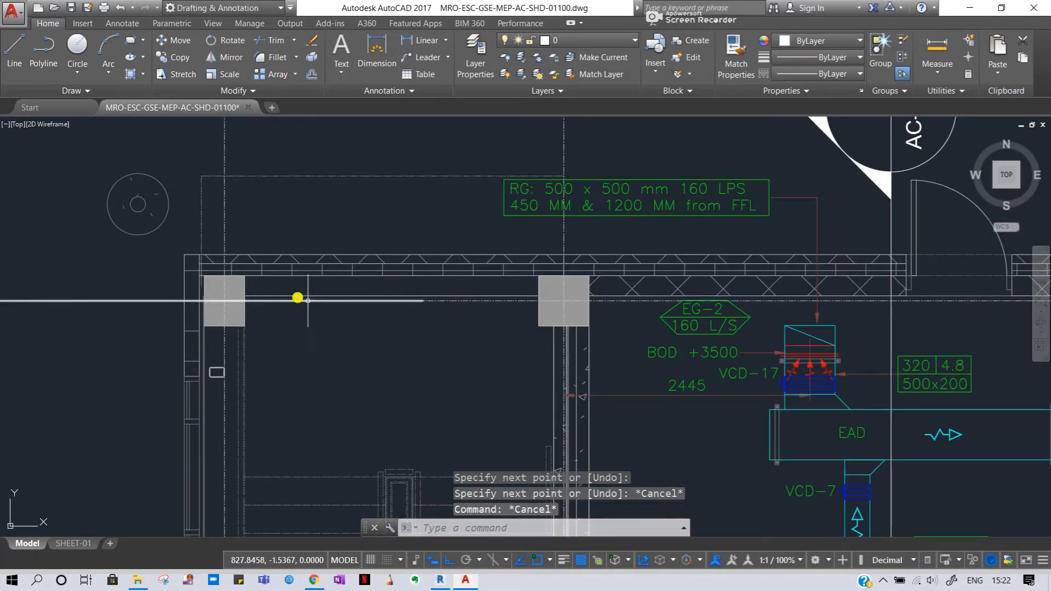
Draw a vertical reference line along grid 0.5, crossing the horizontal reference line at the upper-left corner column.
{"action": "key", "text": "Return"}
{"action": "scroll", "coordinate": [258, 233], "scroll_direction": "down", "scroll_amount": 3}
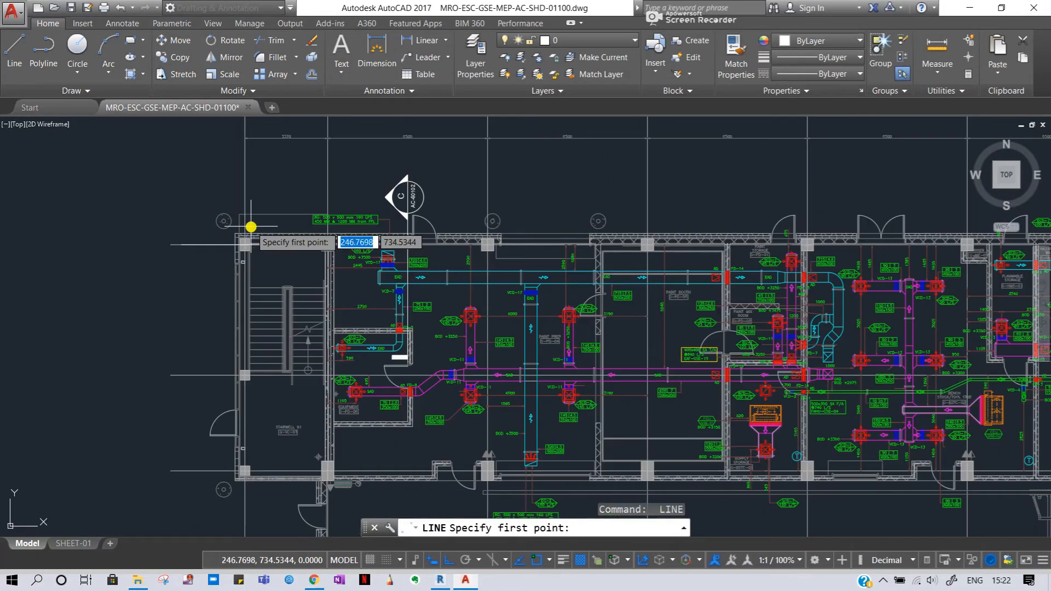
{"action": "left_click", "coordinate": [246, 191]}
{"action": "scroll", "coordinate": [246, 294], "scroll_direction": "up", "scroll_amount": 2}
{"action": "scroll", "coordinate": [246, 294], "scroll_direction": "up", "scroll_amount": 4}
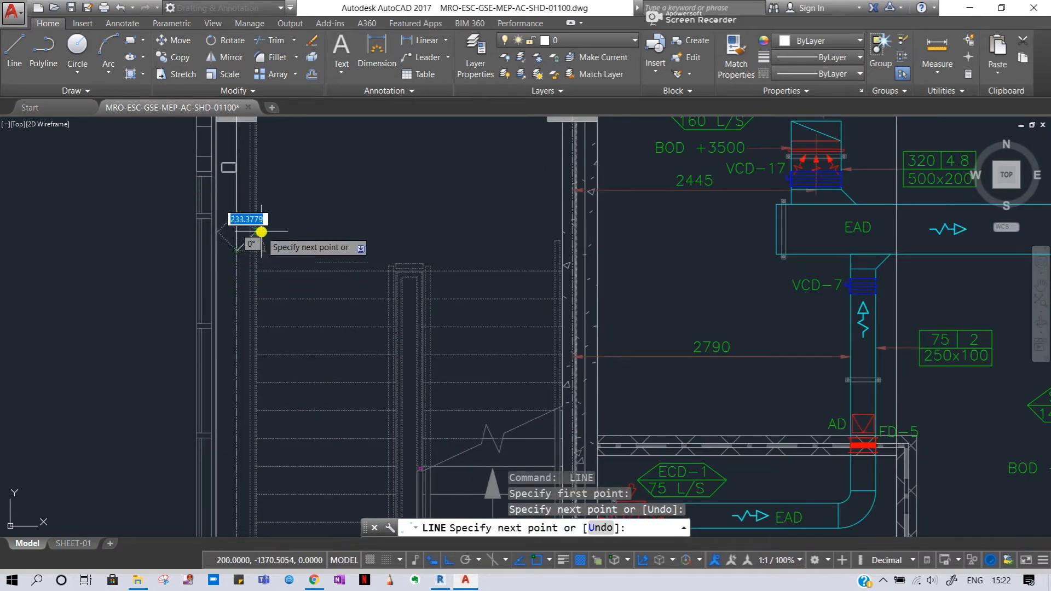
{"action": "key", "text": "Escape"}
{"action": "key", "text": "Escape"}
{"action": "middle_click_drag", "start_coordinate": [322, 195], "coordinate": [345, 495]}
{"action": "middle_click_drag", "start_coordinate": [310, 440], "coordinate": [392, 340]}
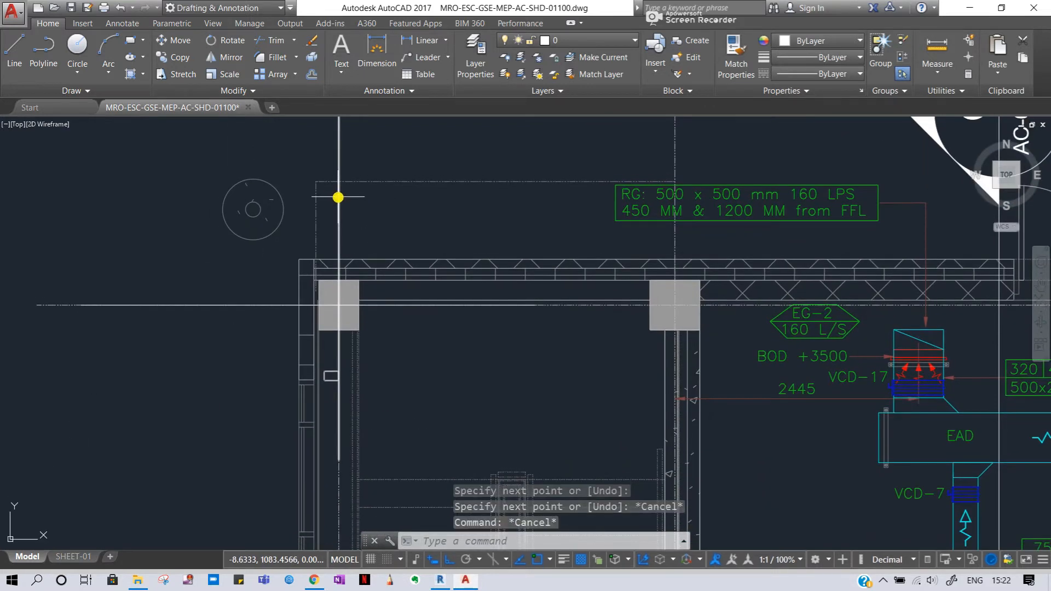
{"action": "key", "text": "Escape"}
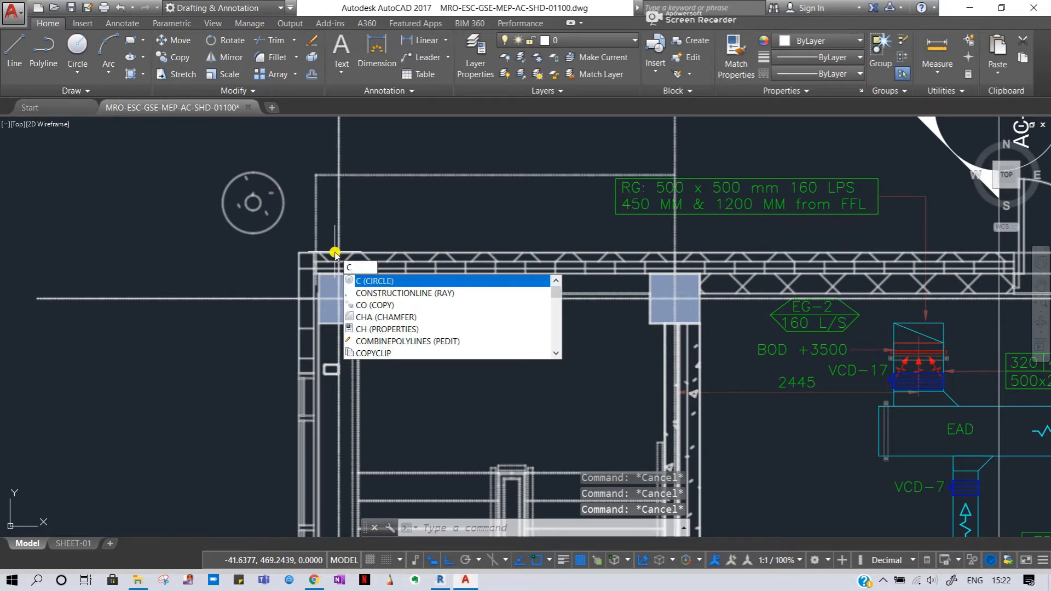
Draw a circle of about 650 mm radius centred on the intersection of the two reference lines at the corner column.
{"action": "type", "text": "c"}
{"action": "key", "text": "Return"}
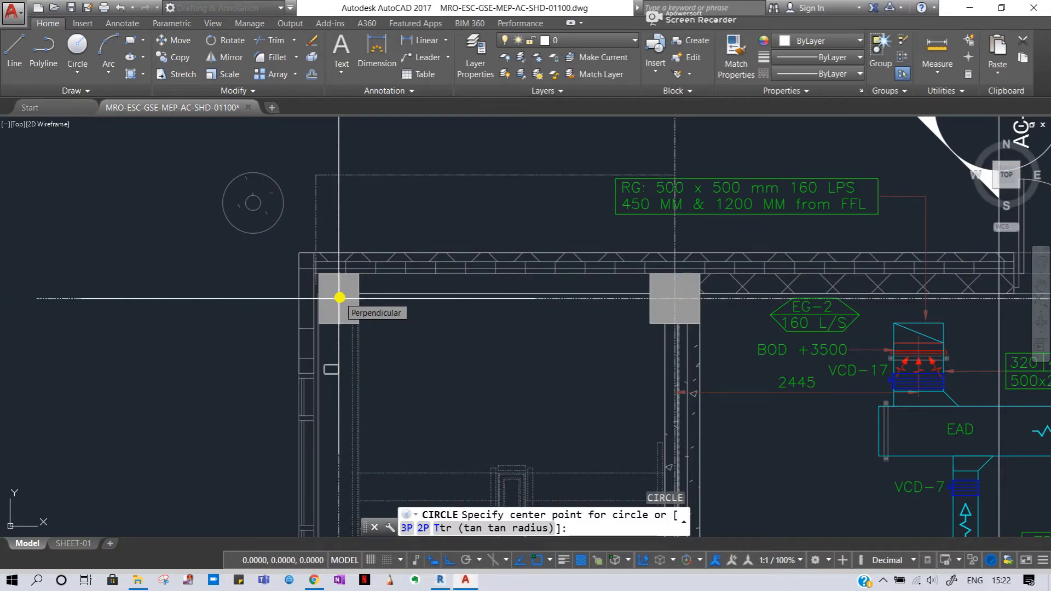
{"action": "left_click", "coordinate": [340, 297]}
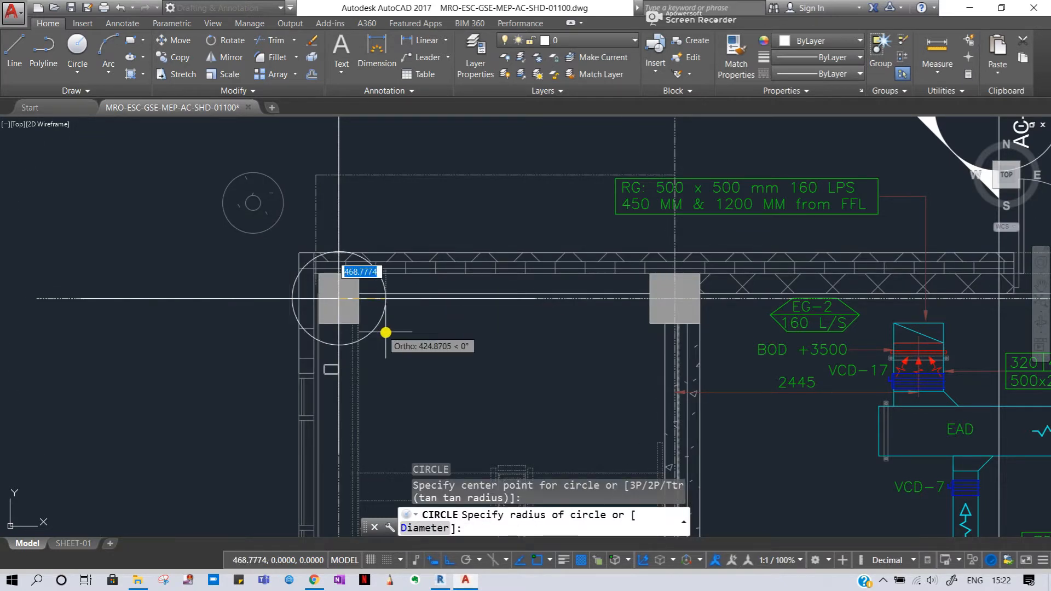
{"action": "left_click", "coordinate": [403, 347]}
{"action": "key", "text": "Escape"}
{"action": "key", "text": "Escape"}
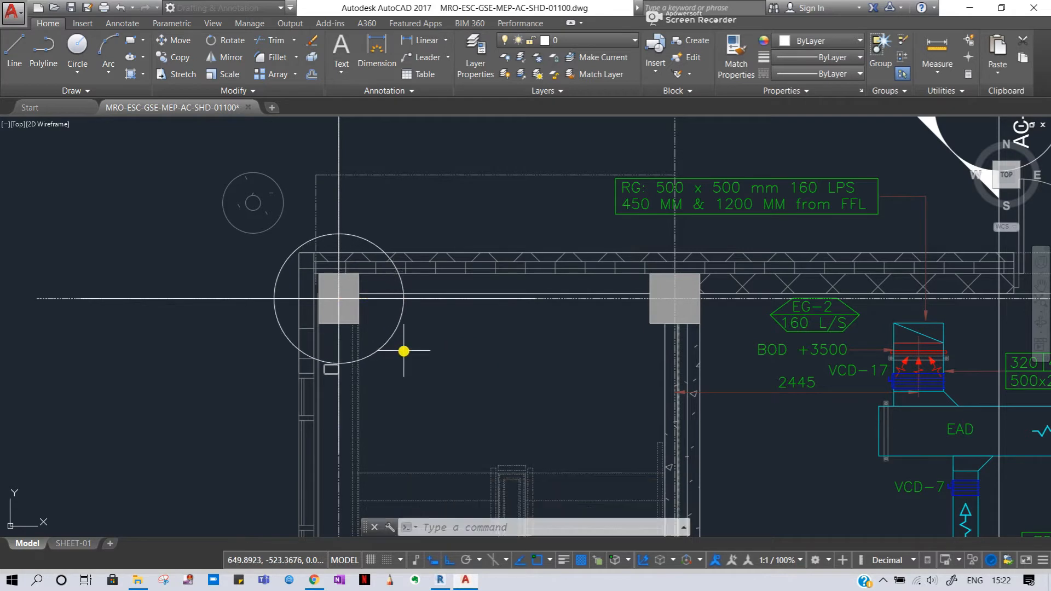
Check the circled reference intersection at grid 0.5 against the grid bubbles along the building's upper wing.
{"action": "scroll", "coordinate": [377, 326], "scroll_direction": "down", "scroll_amount": 7}
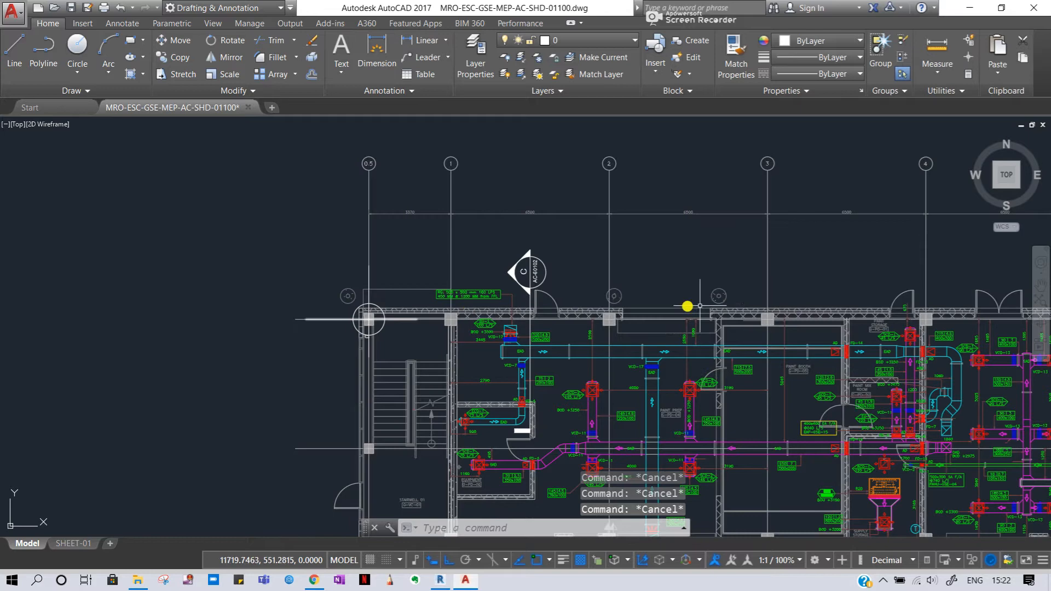
{"action": "scroll", "coordinate": [345, 275], "scroll_direction": "down", "scroll_amount": 6}
{"action": "scroll", "coordinate": [742, 271], "scroll_direction": "down", "scroll_amount": 1}
{"action": "scroll", "coordinate": [811, 266], "scroll_direction": "up", "scroll_amount": 5}
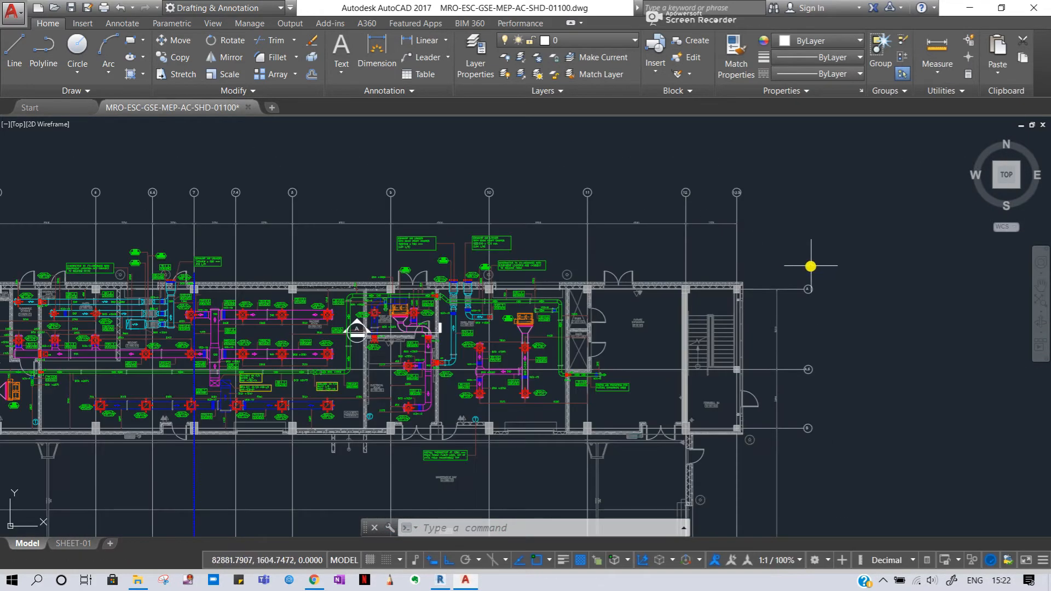
{"action": "scroll", "coordinate": [811, 266], "scroll_direction": "up", "scroll_amount": 1}
{"action": "scroll", "coordinate": [758, 303], "scroll_direction": "down", "scroll_amount": 5}
{"action": "scroll", "coordinate": [244, 302], "scroll_direction": "up", "scroll_amount": 5}
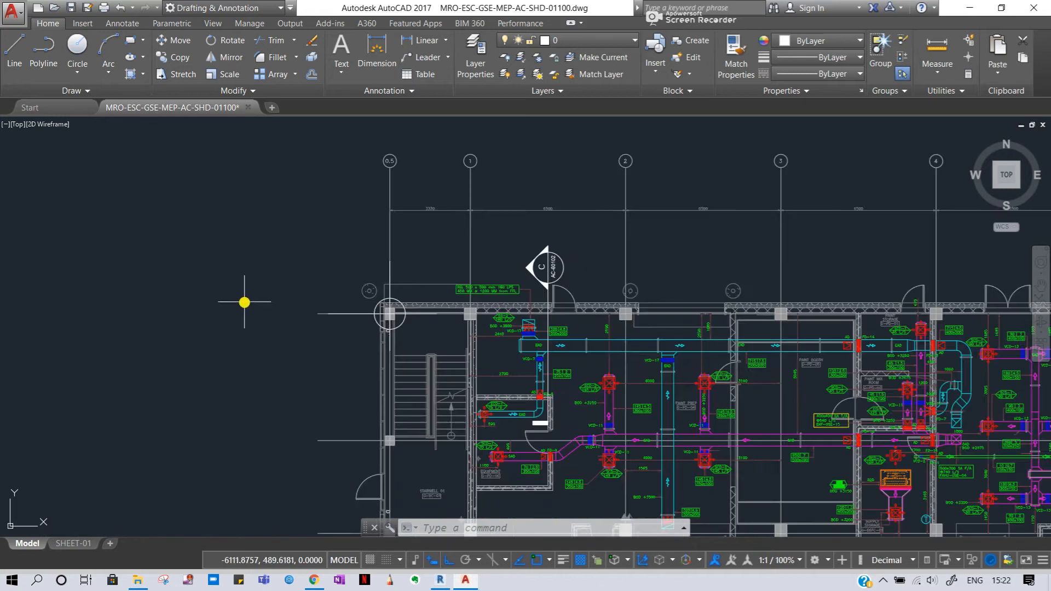
{"action": "scroll", "coordinate": [387, 306], "scroll_direction": "up", "scroll_amount": 5}
{"action": "left_click", "coordinate": [389, 310]}
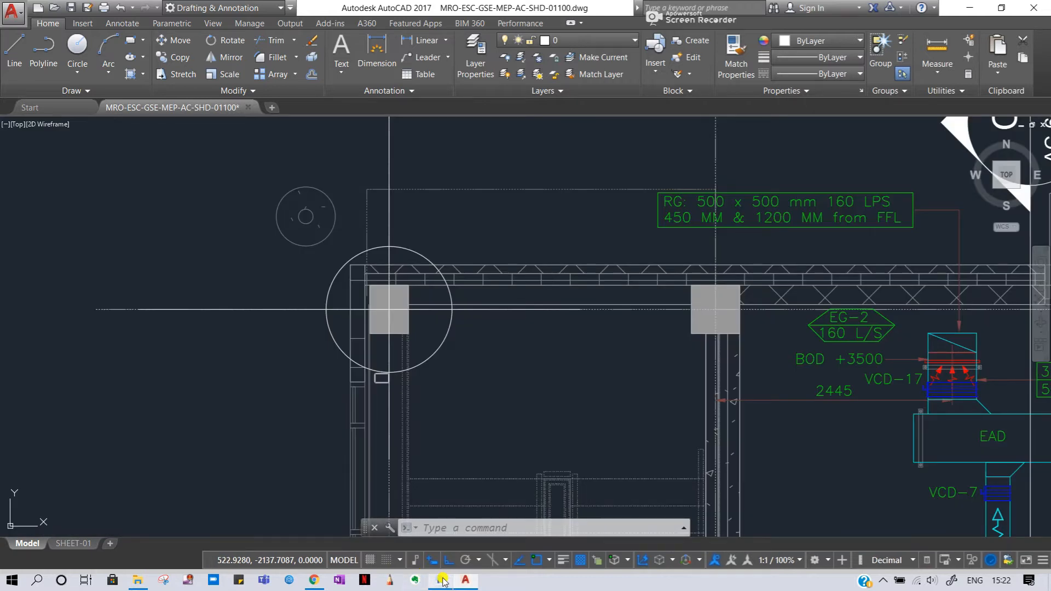
Switch to Revit and examine the matching corner intersection of grid 0.5 with the topmost grid line on the GROUND FLOOR plan.
{"action": "left_click", "coordinate": [442, 581]}
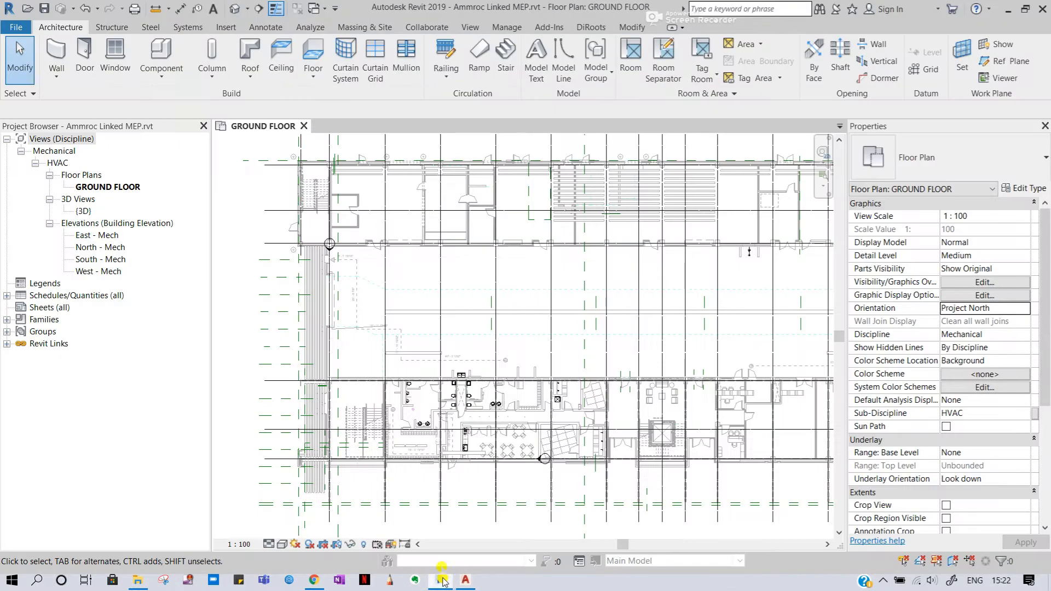
{"action": "middle_click_drag", "start_coordinate": [351, 247], "coordinate": [339, 409]}
{"action": "scroll", "coordinate": [293, 333], "scroll_direction": "up", "scroll_amount": 2}
{"action": "scroll", "coordinate": [296, 281], "scroll_direction": "up", "scroll_amount": 2}
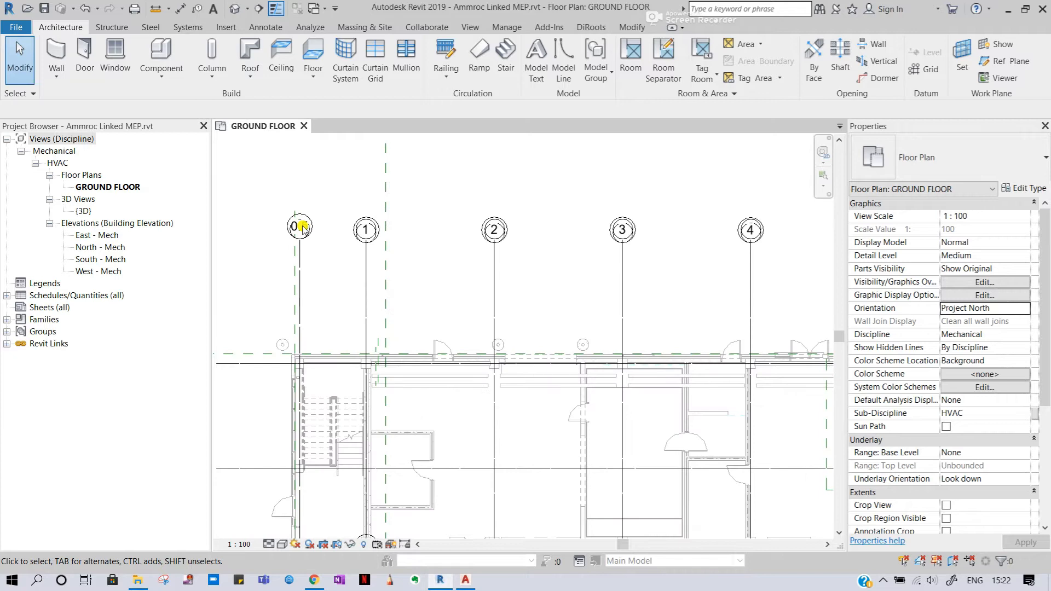
{"action": "scroll", "coordinate": [300, 363], "scroll_direction": "down", "scroll_amount": 2}
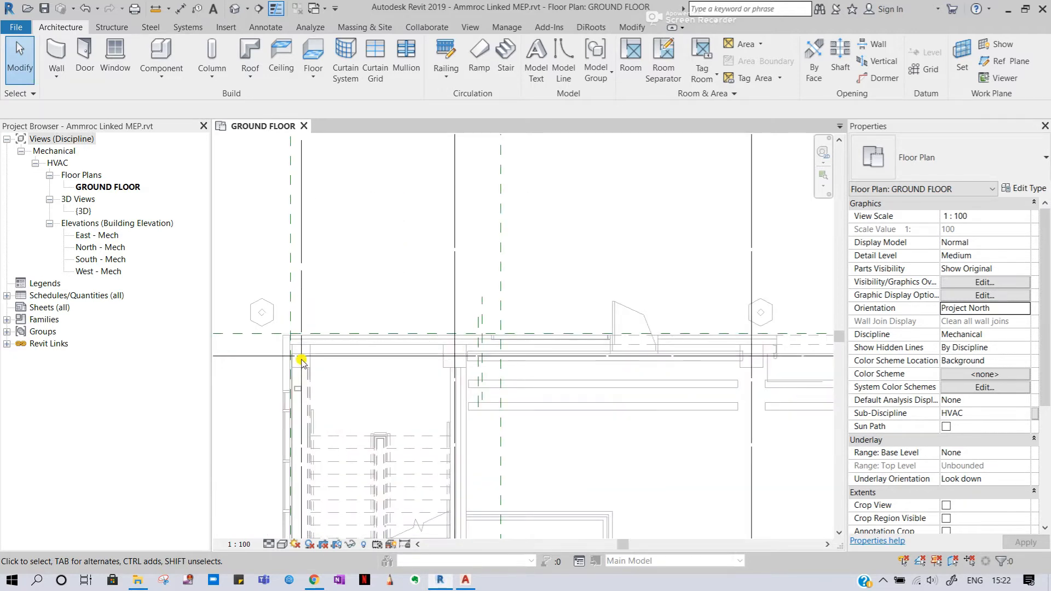
{"action": "middle_click_drag", "start_coordinate": [448, 371], "coordinate": [622, 307]}
{"action": "scroll", "coordinate": [626, 318], "scroll_direction": "up", "scroll_amount": 2}
{"action": "scroll", "coordinate": [602, 314], "scroll_direction": "down", "scroll_amount": 4}
{"action": "middle_click_drag", "start_coordinate": [413, 304], "coordinate": [767, 312]}
{"action": "scroll", "coordinate": [391, 317], "scroll_direction": "up", "scroll_amount": 1}
{"action": "scroll", "coordinate": [350, 322], "scroll_direction": "up", "scroll_amount": 5}
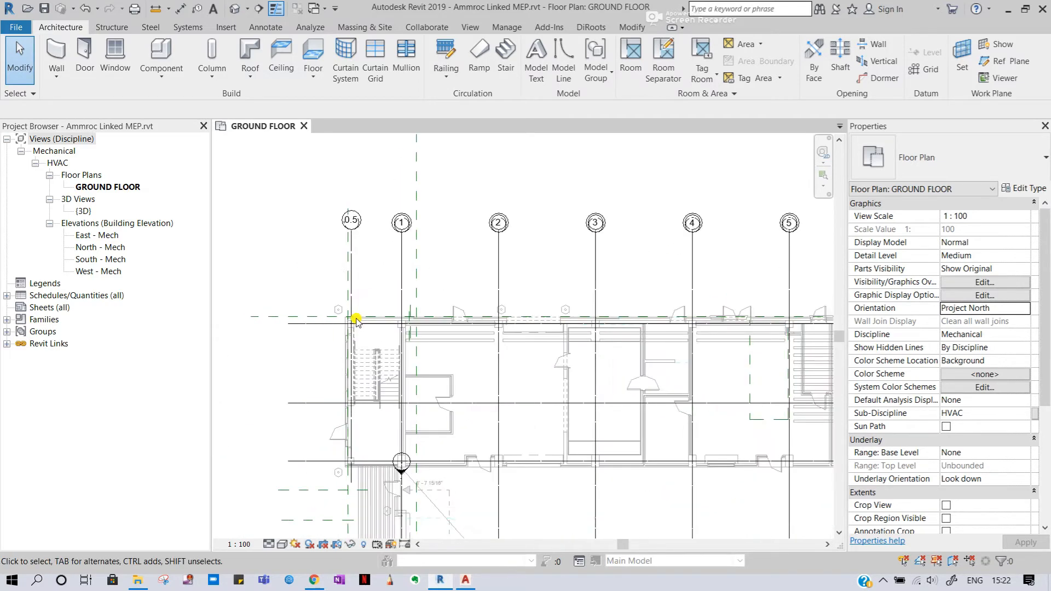
{"action": "scroll", "coordinate": [370, 328], "scroll_direction": "up", "scroll_amount": 2}
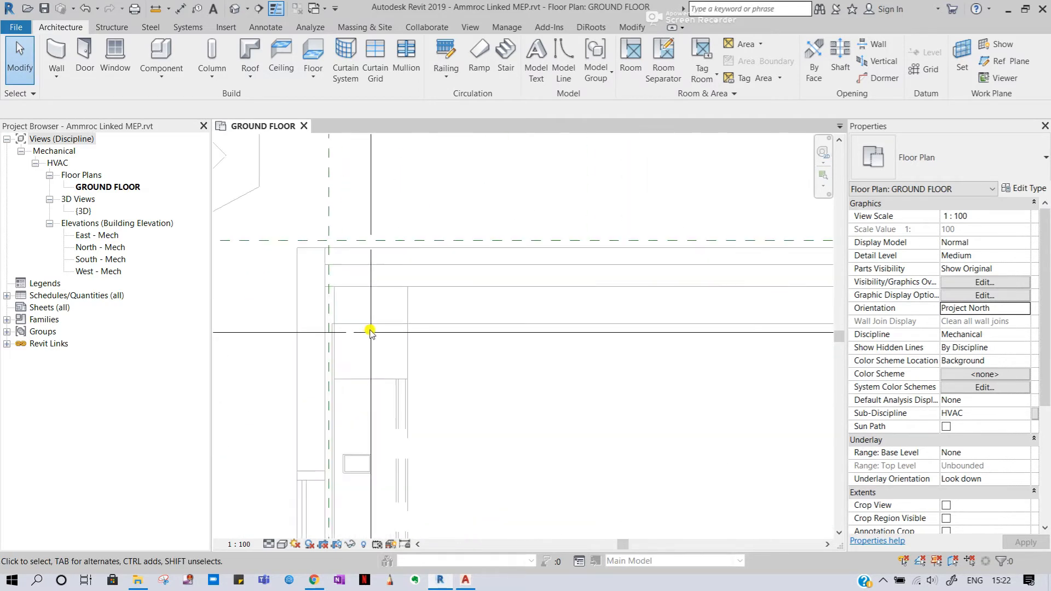
{"action": "scroll", "coordinate": [370, 332], "scroll_direction": "down", "scroll_amount": 6}
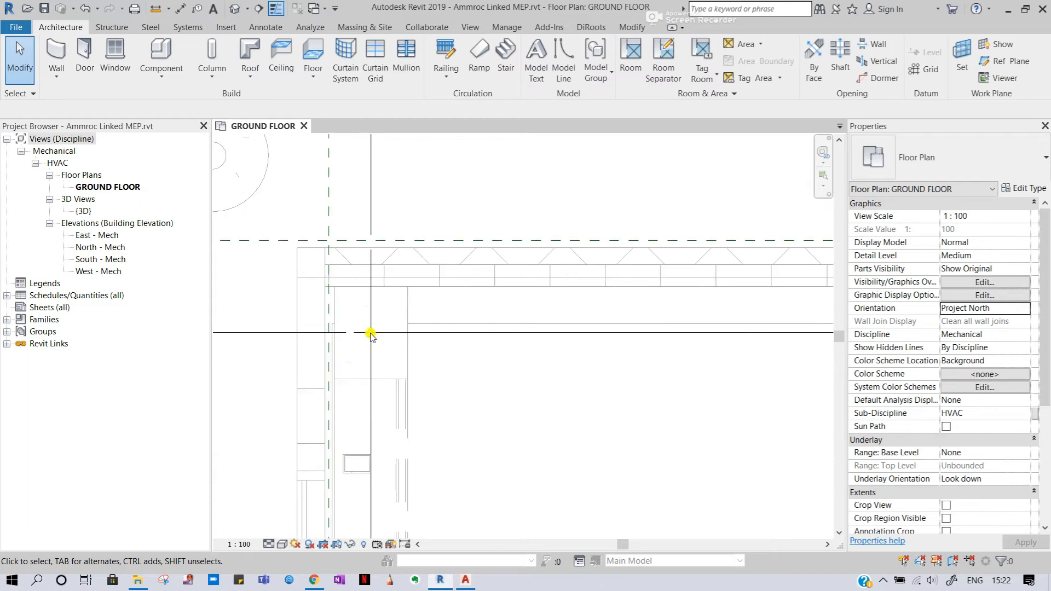
{"action": "scroll", "coordinate": [371, 332], "scroll_direction": "down", "scroll_amount": 2}
{"action": "middle_click_drag", "start_coordinate": [417, 322], "coordinate": [322, 198]}
Switch to AutoCAD and erase the ARCH-layer architectural background, including its walls and grid lines, from model space.
{"action": "left_click", "coordinate": [466, 582]}
{"action": "scroll", "coordinate": [435, 340], "scroll_direction": "down", "scroll_amount": 5}
{"action": "middle_click_drag", "start_coordinate": [570, 317], "coordinate": [323, 204]}
{"action": "scroll", "coordinate": [372, 207], "scroll_direction": "down", "scroll_amount": 5}
{"action": "middle_click_drag", "start_coordinate": [705, 255], "coordinate": [604, 296]}
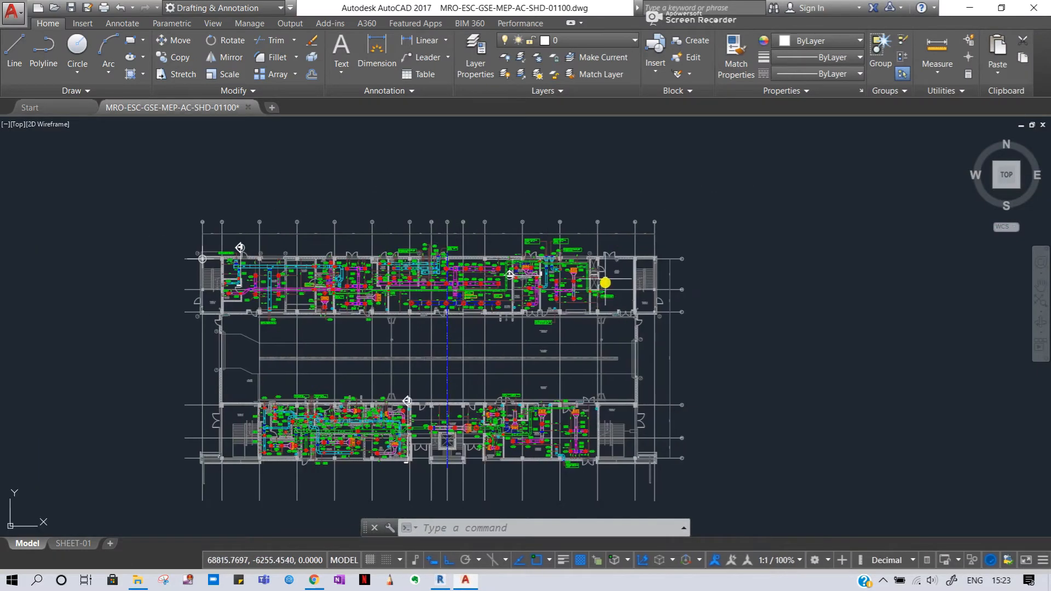
{"action": "left_click", "coordinate": [655, 235]}
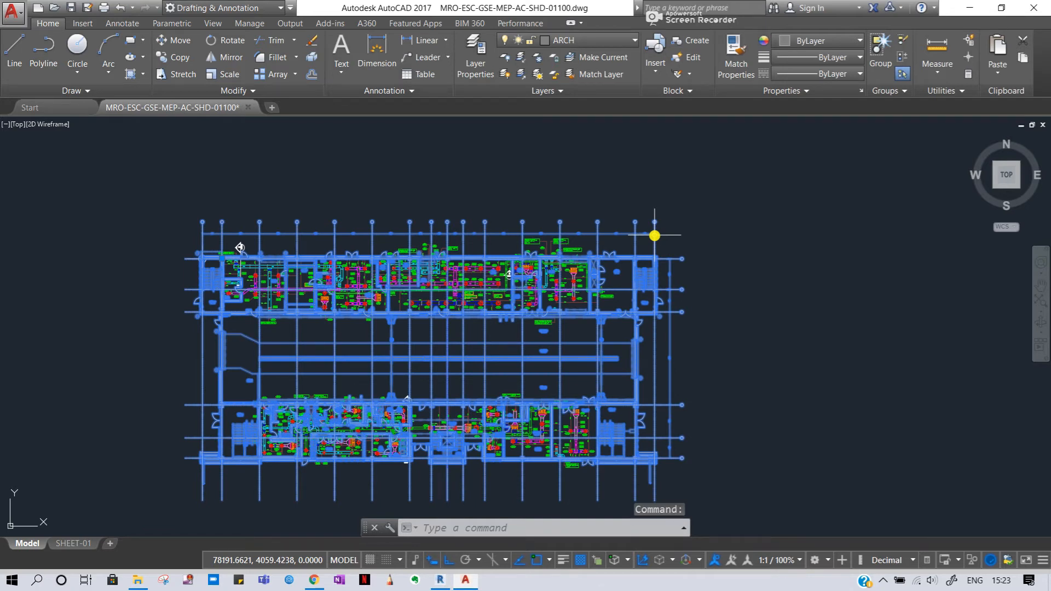
{"action": "left_click", "coordinate": [712, 223]}
{"action": "key", "text": "Escape"}
{"action": "key", "text": "Escape"}
{"action": "key", "text": "Escape"}
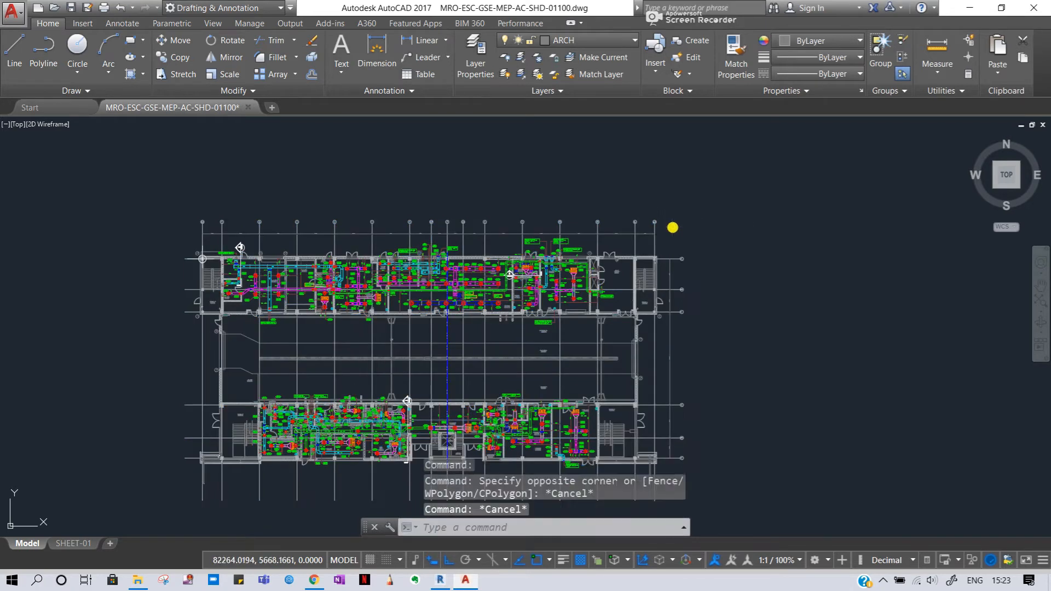
{"action": "left_click", "coordinate": [655, 240]}
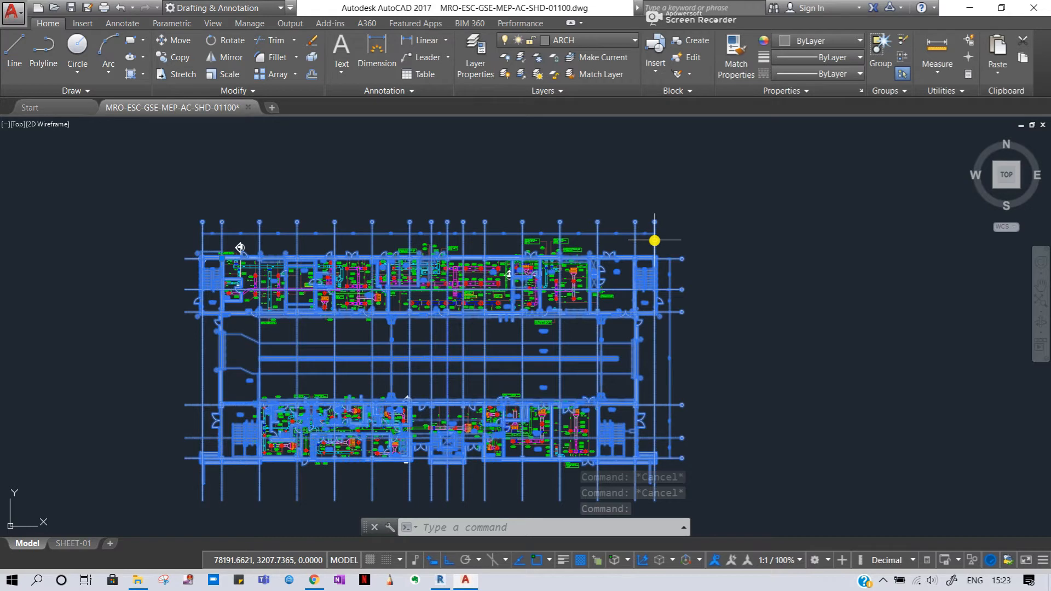
{"action": "key", "text": "Delete"}
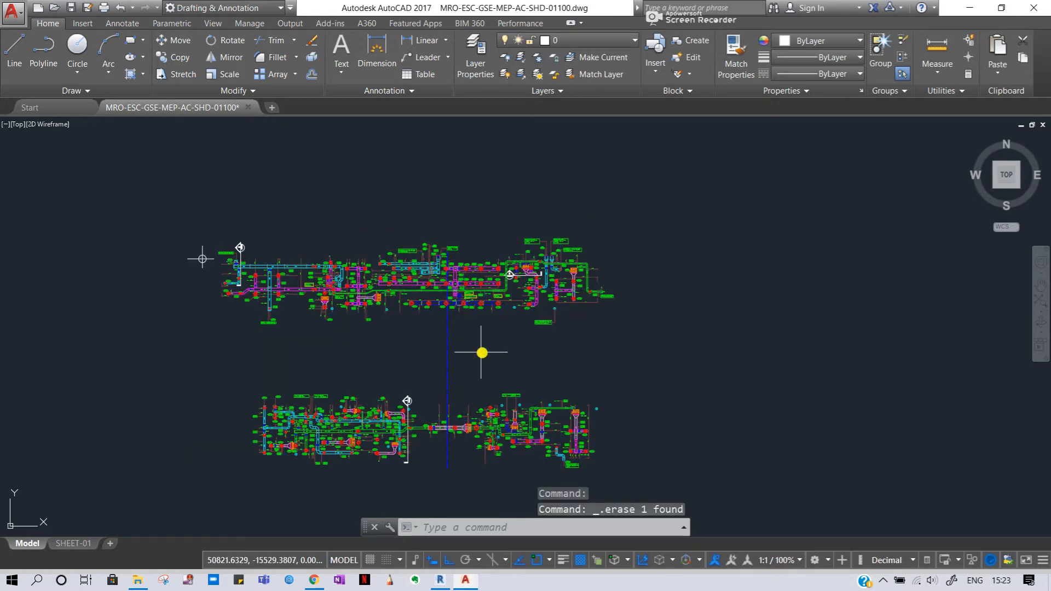
Erase the thick blue vertical phantom line on the M-ANNO-SYMB layer that runs between the upper and lower ductwork plans.
{"action": "scroll", "coordinate": [448, 350], "scroll_direction": "up", "scroll_amount": 4}
{"action": "scroll", "coordinate": [438, 349], "scroll_direction": "up", "scroll_amount": 6}
{"action": "middle_click_drag", "start_coordinate": [472, 192], "coordinate": [488, 575]}
{"action": "middle_click_drag", "start_coordinate": [492, 173], "coordinate": [448, 498]}
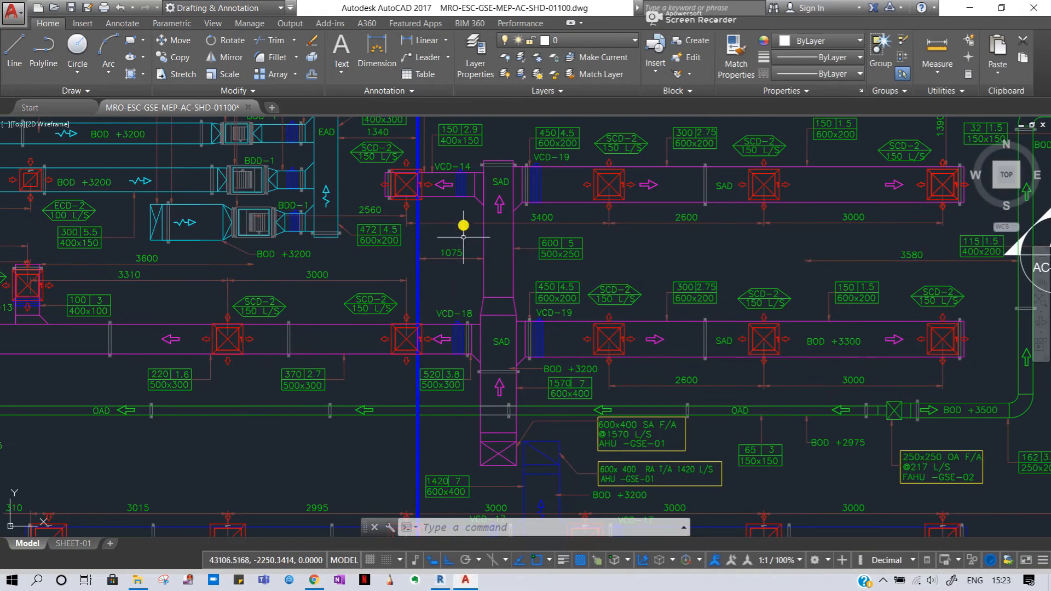
{"action": "middle_click_drag", "start_coordinate": [462, 218], "coordinate": [462, 482]}
{"action": "scroll", "coordinate": [549, 319], "scroll_direction": "down", "scroll_amount": 8}
{"action": "middle_click_drag", "start_coordinate": [572, 243], "coordinate": [577, 226]}
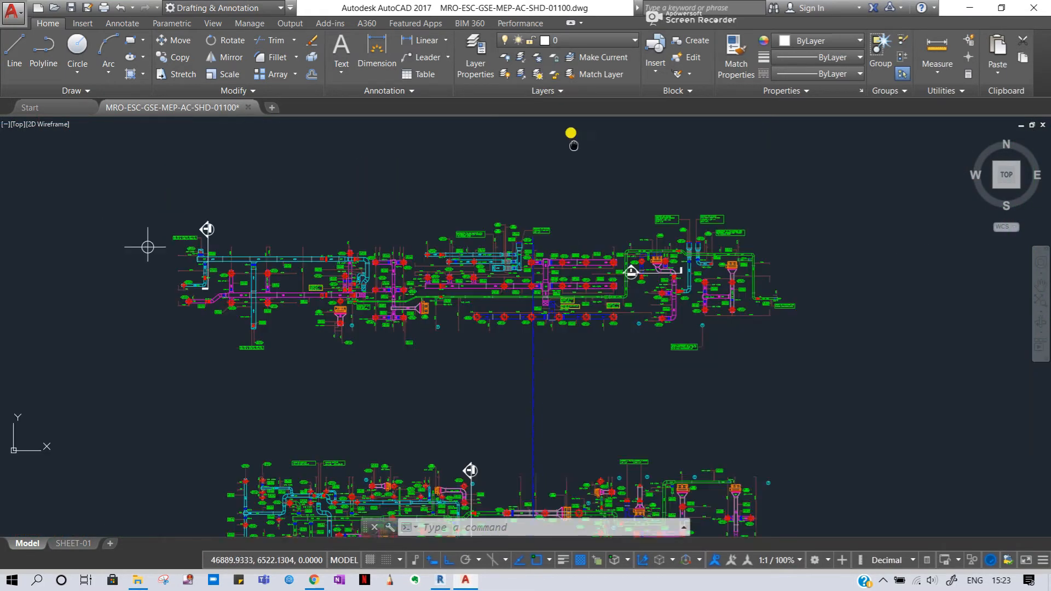
{"action": "scroll", "coordinate": [521, 374], "scroll_direction": "up", "scroll_amount": 10}
{"action": "left_click", "coordinate": [575, 386]}
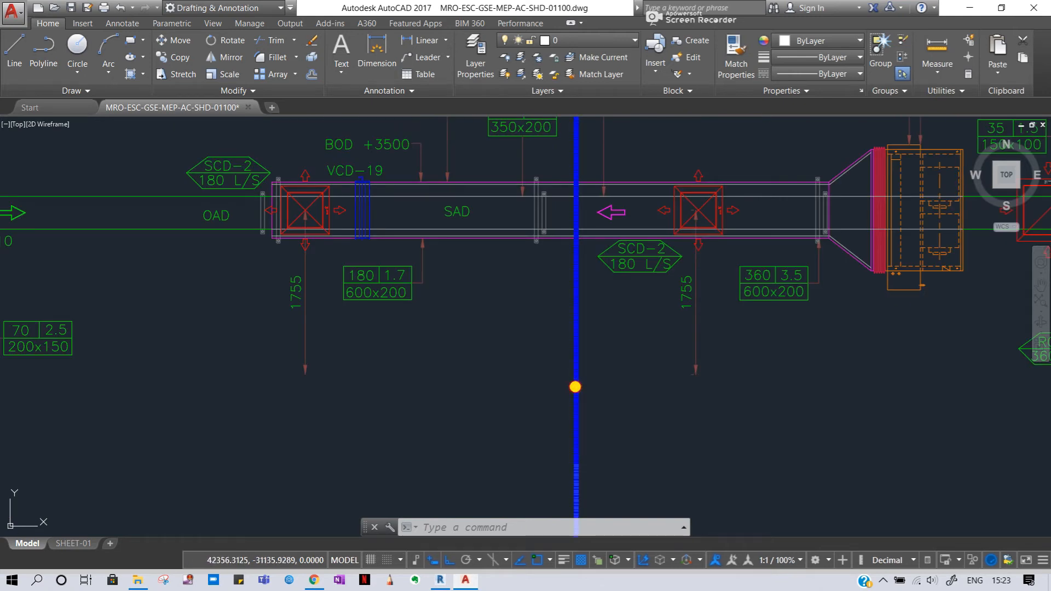
{"action": "scroll", "coordinate": [575, 387], "scroll_direction": "down", "scroll_amount": 10}
{"action": "key", "text": "Delete"}
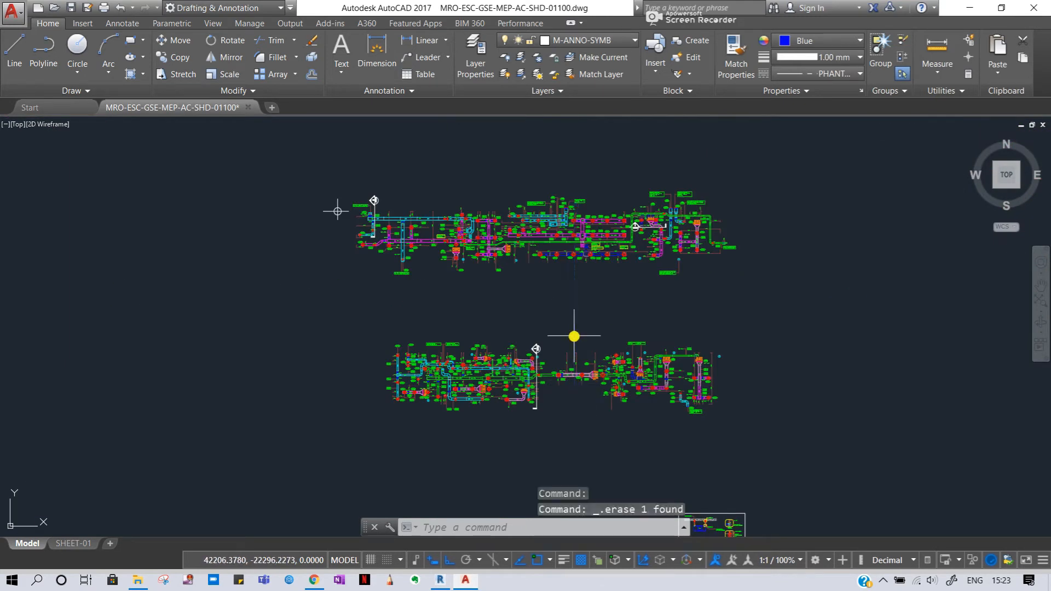
Erase the white section marker with its cutting line from the lower ductwork plan.
{"action": "scroll", "coordinate": [549, 371], "scroll_direction": "up", "scroll_amount": 4}
{"action": "middle_click_drag", "start_coordinate": [472, 212], "coordinate": [477, 252]}
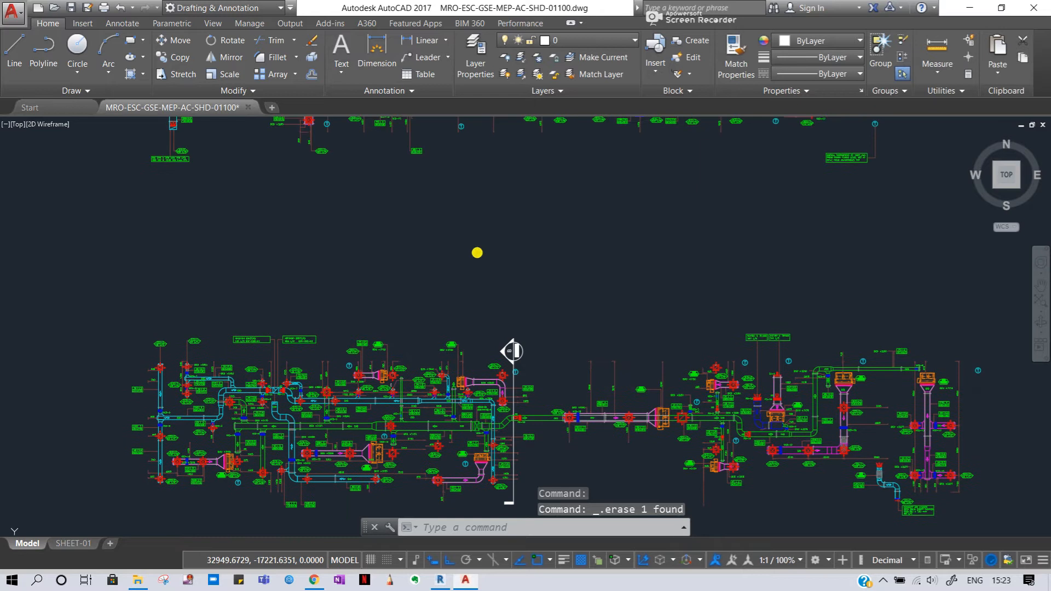
{"action": "left_click", "coordinate": [513, 348]}
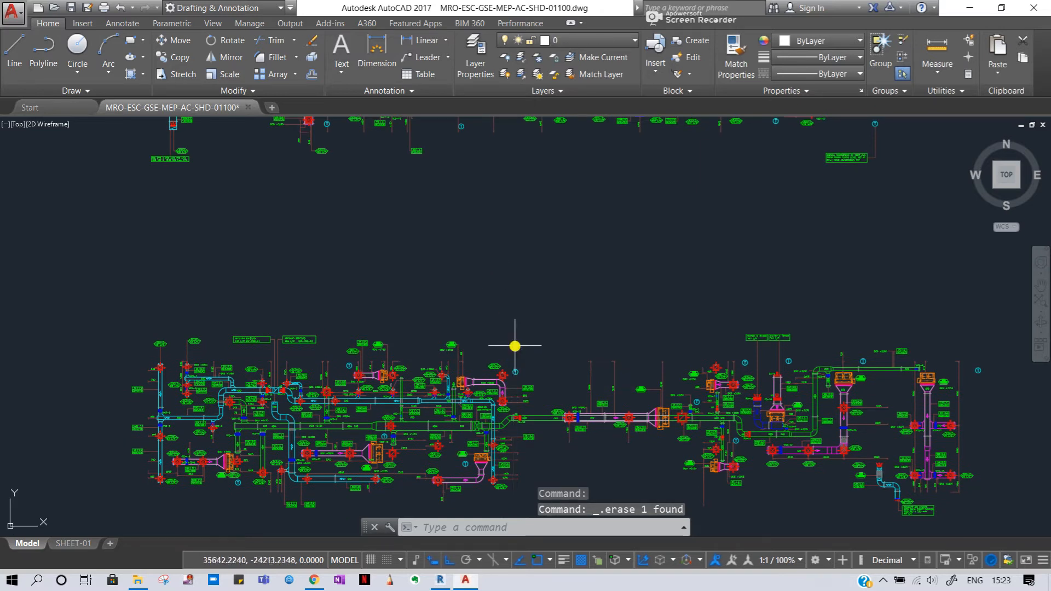
Inspect the ducts, diffusers and annotations across the upper and lower wings for leftover non-HVAC elements.
{"action": "scroll", "coordinate": [515, 341], "scroll_direction": "down", "scroll_amount": 5}
{"action": "scroll", "coordinate": [499, 272], "scroll_direction": "up", "scroll_amount": 5}
{"action": "scroll", "coordinate": [500, 272], "scroll_direction": "up", "scroll_amount": 2}
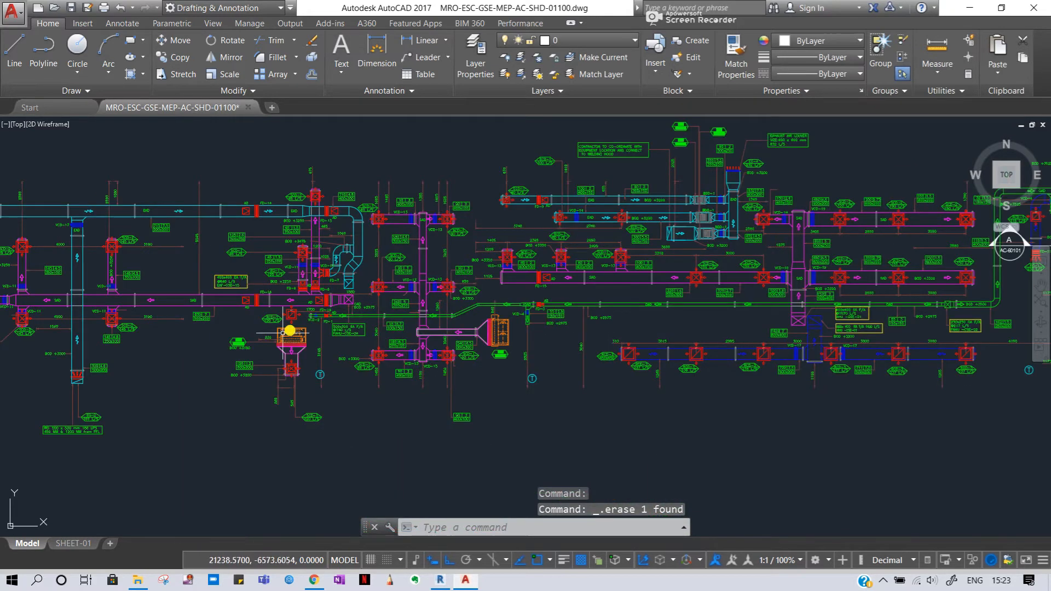
{"action": "middle_click_drag", "start_coordinate": [91, 413], "coordinate": [252, 422]}
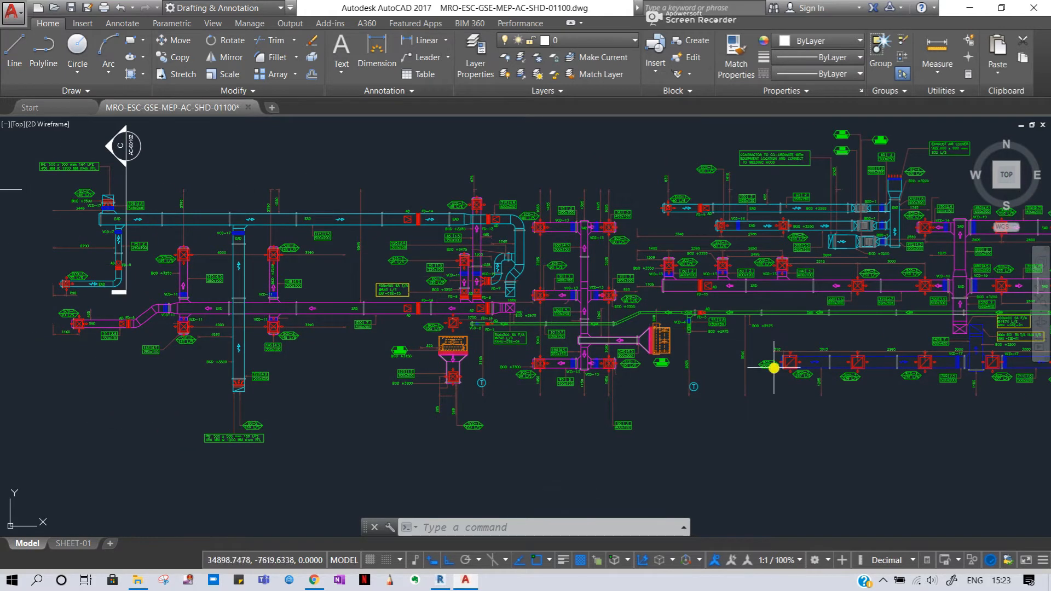
{"action": "middle_click_drag", "start_coordinate": [812, 366], "coordinate": [529, 355]}
{"action": "scroll", "coordinate": [470, 343], "scroll_direction": "up", "scroll_amount": 5}
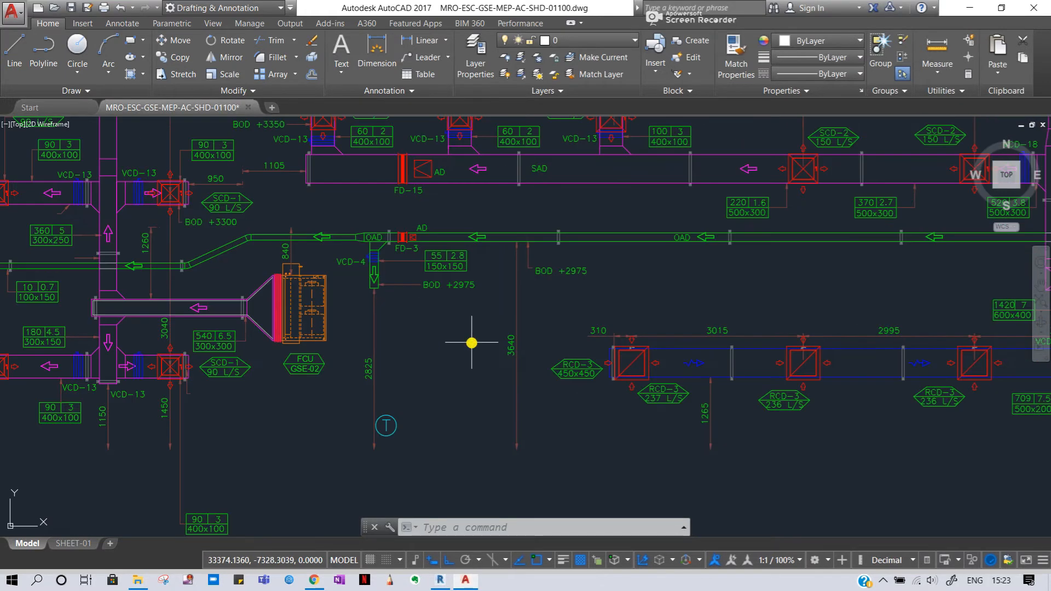
{"action": "scroll", "coordinate": [469, 343], "scroll_direction": "down", "scroll_amount": 6}
{"action": "middle_click_drag", "start_coordinate": [783, 340], "coordinate": [443, 311]}
{"action": "scroll", "coordinate": [635, 208], "scroll_direction": "up", "scroll_amount": 4}
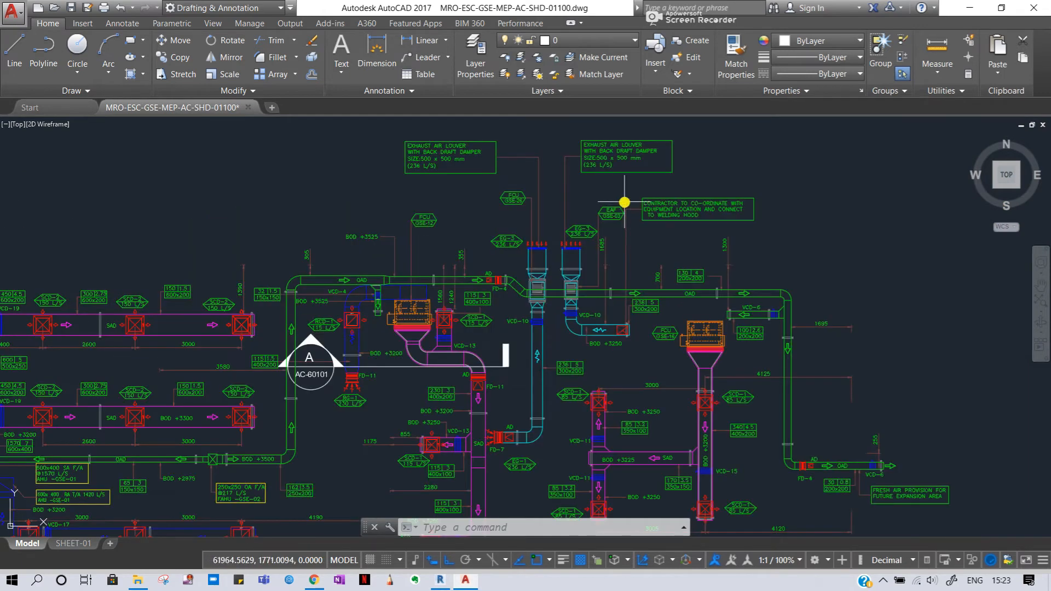
{"action": "scroll", "coordinate": [483, 160], "scroll_direction": "down", "scroll_amount": 6}
{"action": "middle_click_drag", "start_coordinate": [468, 365], "coordinate": [584, 233]}
{"action": "scroll", "coordinate": [681, 375], "scroll_direction": "up", "scroll_amount": 5}
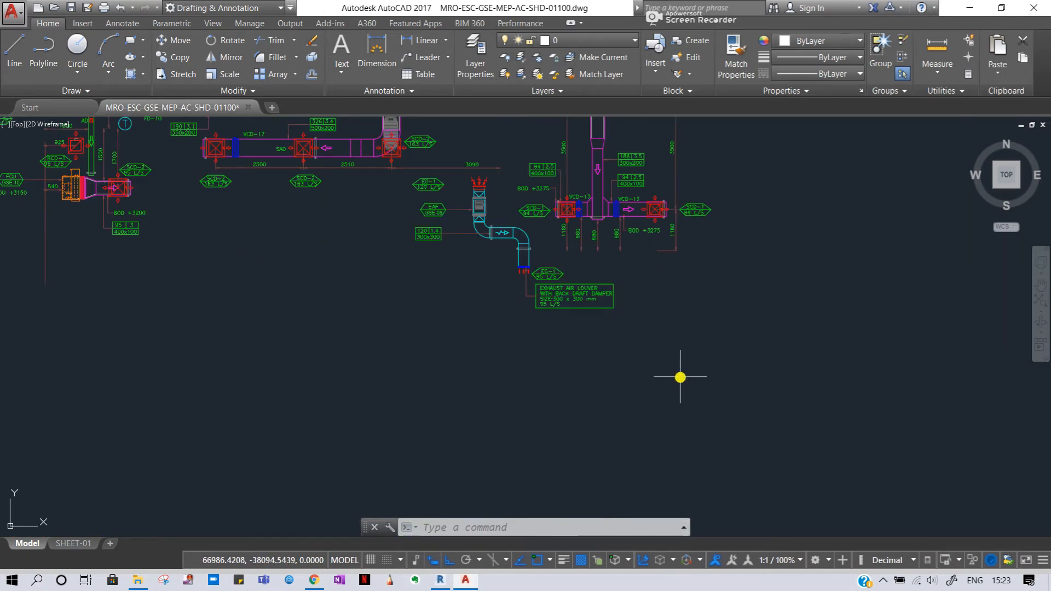
{"action": "scroll", "coordinate": [680, 378], "scroll_direction": "down", "scroll_amount": 5}
{"action": "mouse_move", "coordinate": [321, 217]}
{"action": "middle_mouse_down"}
{"action": "mouse_move", "coordinate": [399, 267]}
{"action": "mouse_move", "coordinate": [511, 312]}
{"action": "middle_mouse_up"}
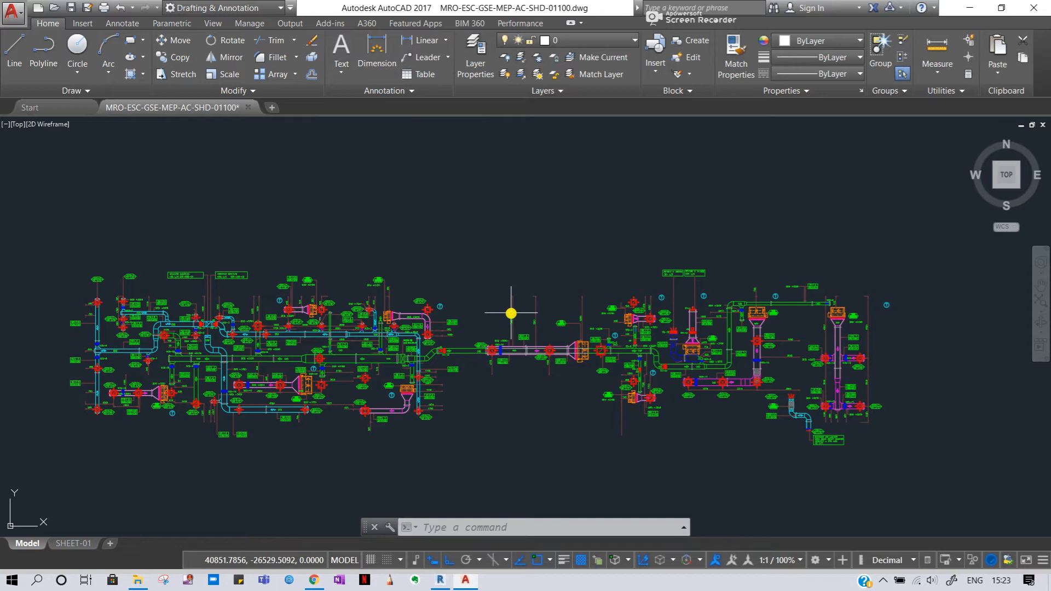
Erase the section C marker with its cutting line at the west end of the upper ductwork plan.
{"action": "middle_click_drag", "start_coordinate": [339, 172], "coordinate": [627, 361]}
{"action": "middle_click_drag", "start_coordinate": [289, 324], "coordinate": [258, 341]}
{"action": "scroll", "coordinate": [258, 324], "scroll_direction": "down", "scroll_amount": 5}
{"action": "scroll", "coordinate": [292, 281], "scroll_direction": "up", "scroll_amount": 5}
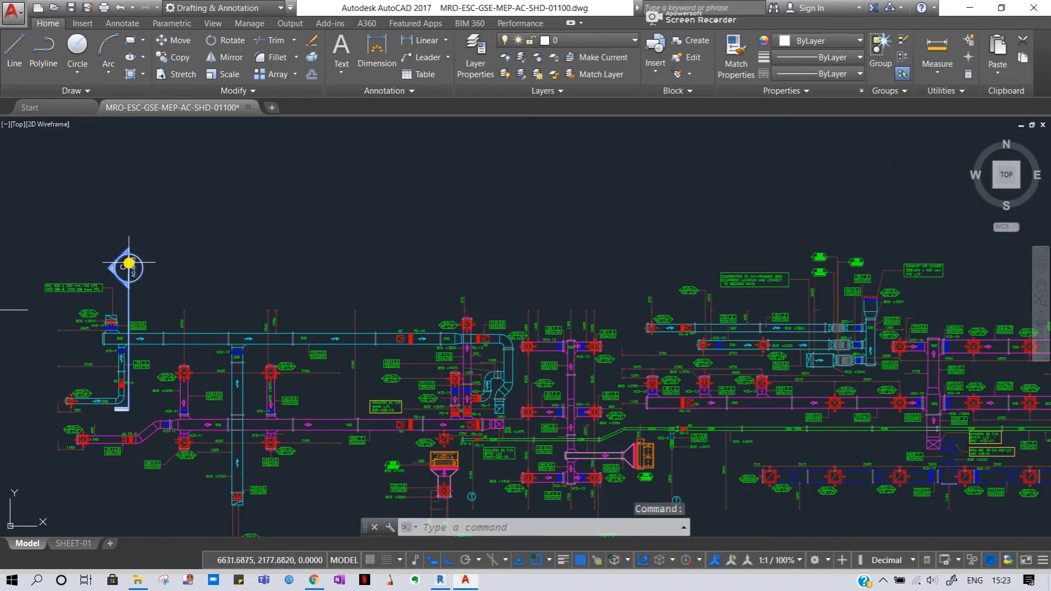
{"action": "key", "text": "Delete"}
{"action": "scroll", "coordinate": [130, 261], "scroll_direction": "down", "scroll_amount": 5}
{"action": "middle_click_drag", "start_coordinate": [173, 210], "coordinate": [266, 173]}
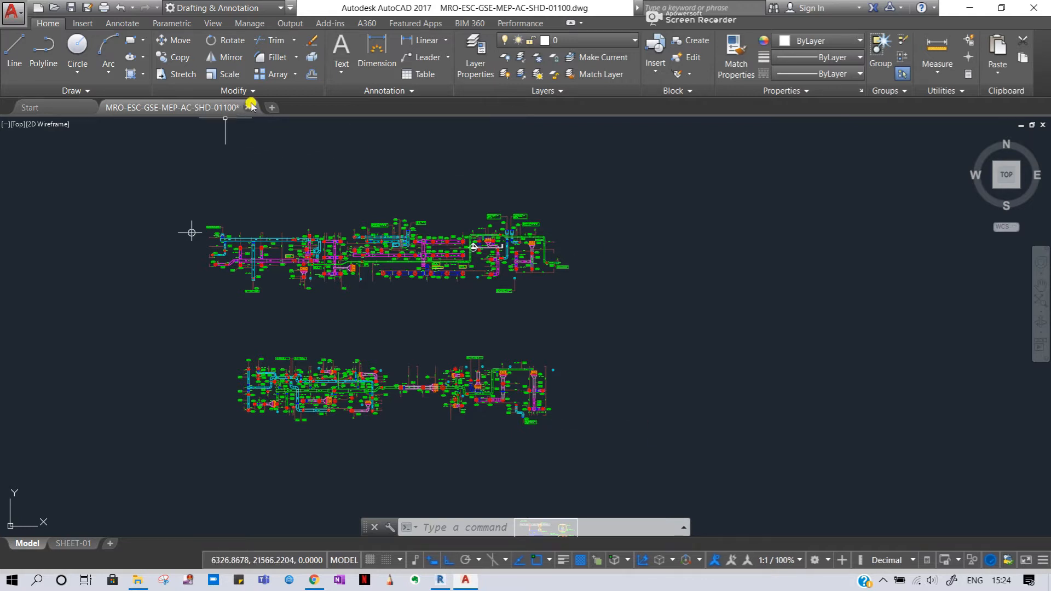
Create a new blank drawing and set its model view to Top with the 2D Wireframe visual style.
{"action": "left_click", "coordinate": [269, 108]}
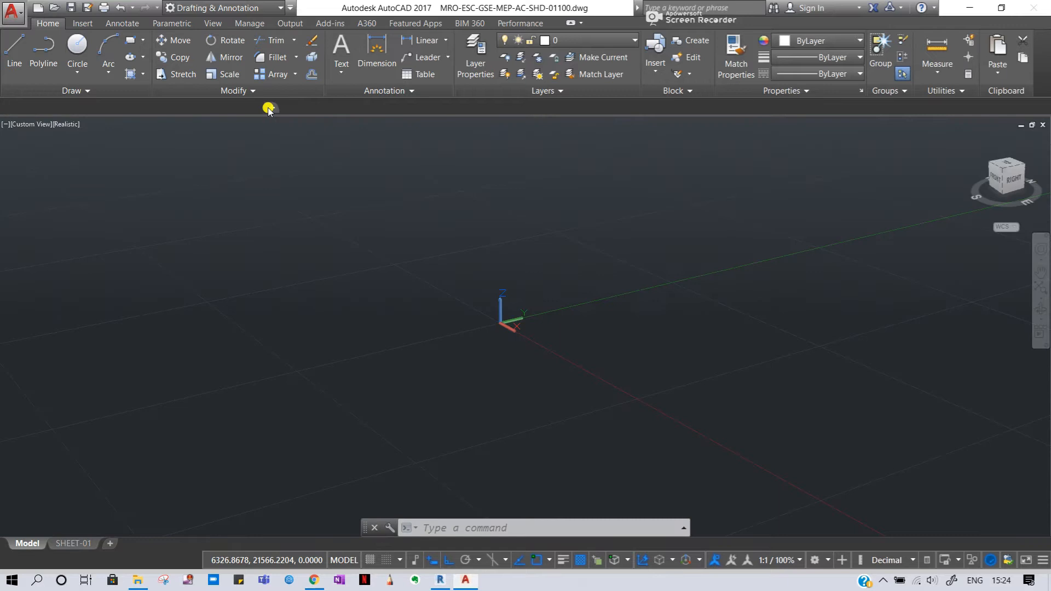
{"action": "left_click", "coordinate": [28, 124]}
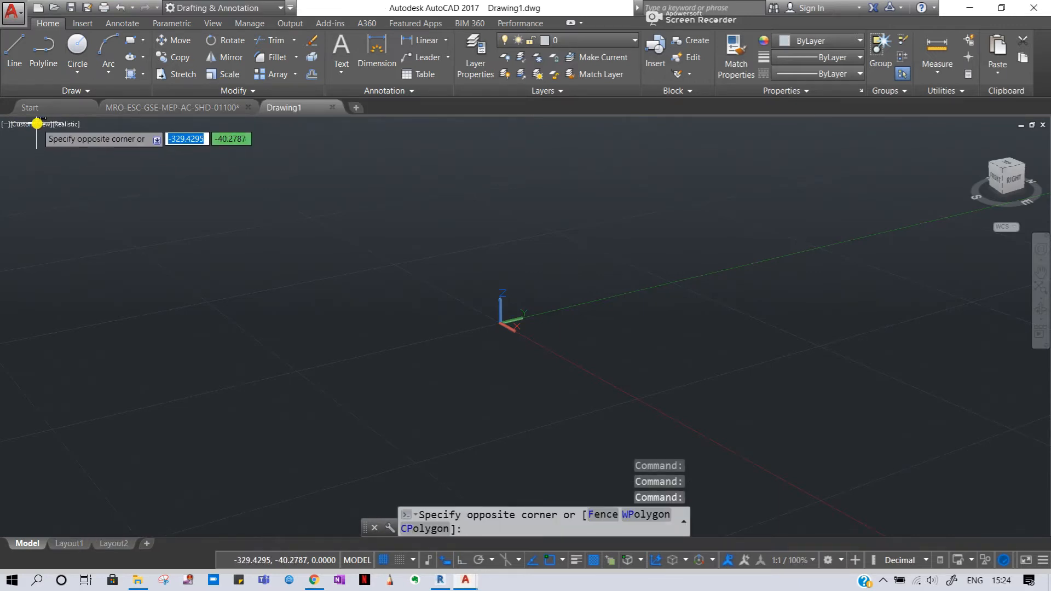
{"action": "left_click", "coordinate": [73, 127]}
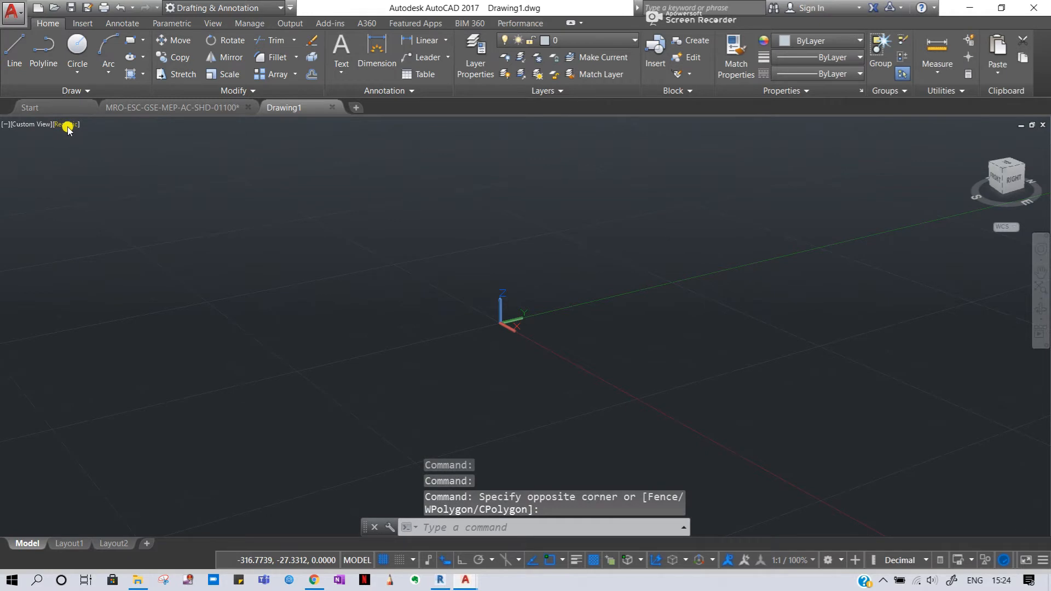
{"action": "left_click", "coordinate": [68, 128]}
{"action": "left_click", "coordinate": [88, 156]}
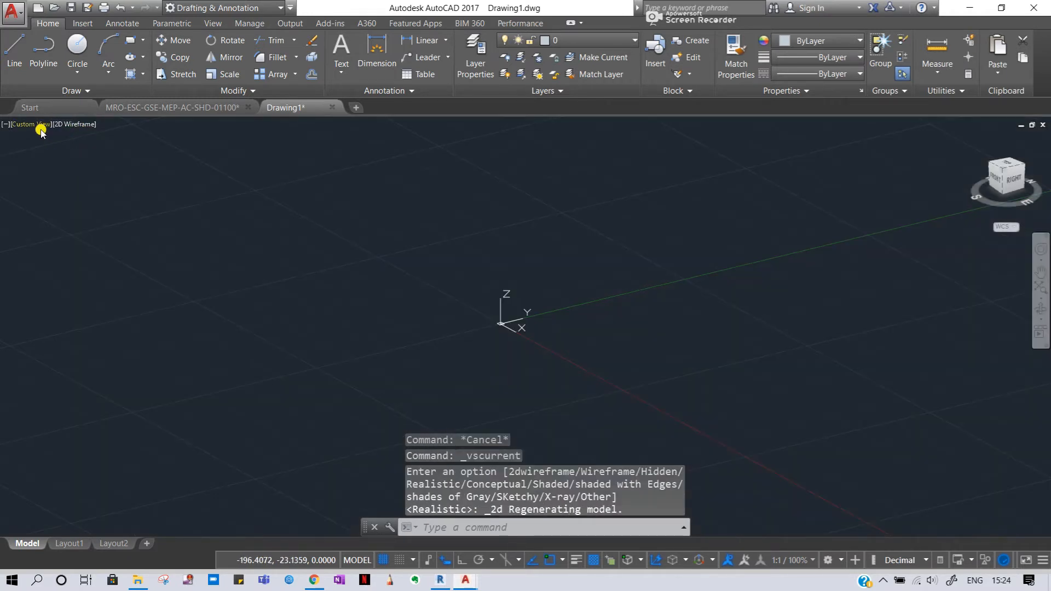
{"action": "left_click", "coordinate": [40, 126]}
{"action": "left_click", "coordinate": [65, 158]}
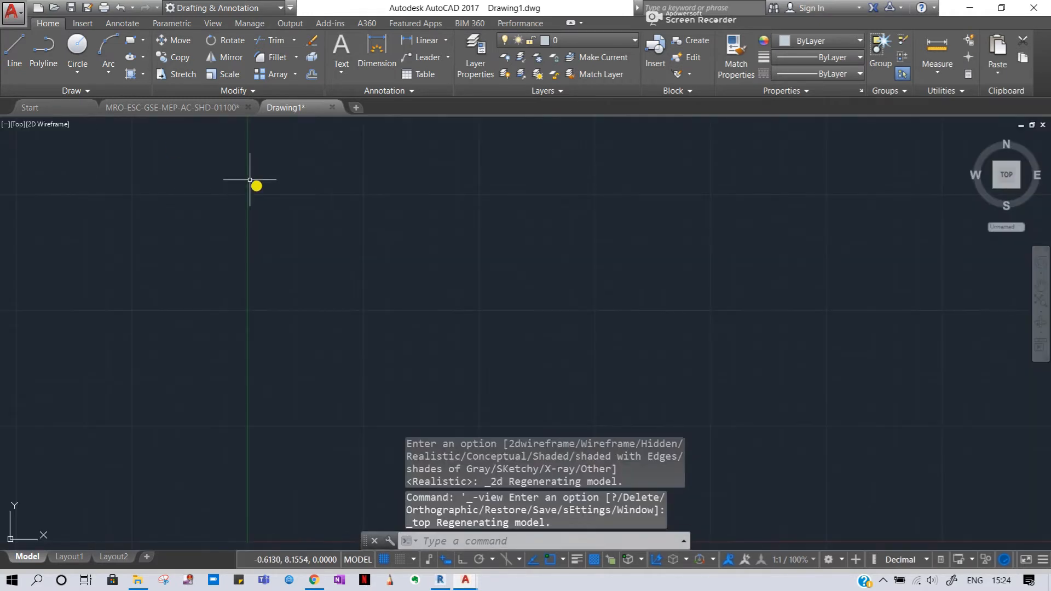
{"action": "scroll", "coordinate": [318, 254], "scroll_direction": "down", "scroll_amount": 2}
{"action": "scroll", "coordinate": [378, 247], "scroll_direction": "down", "scroll_amount": 6}
{"action": "middle_click_drag", "start_coordinate": [423, 225], "coordinate": [255, 220]}
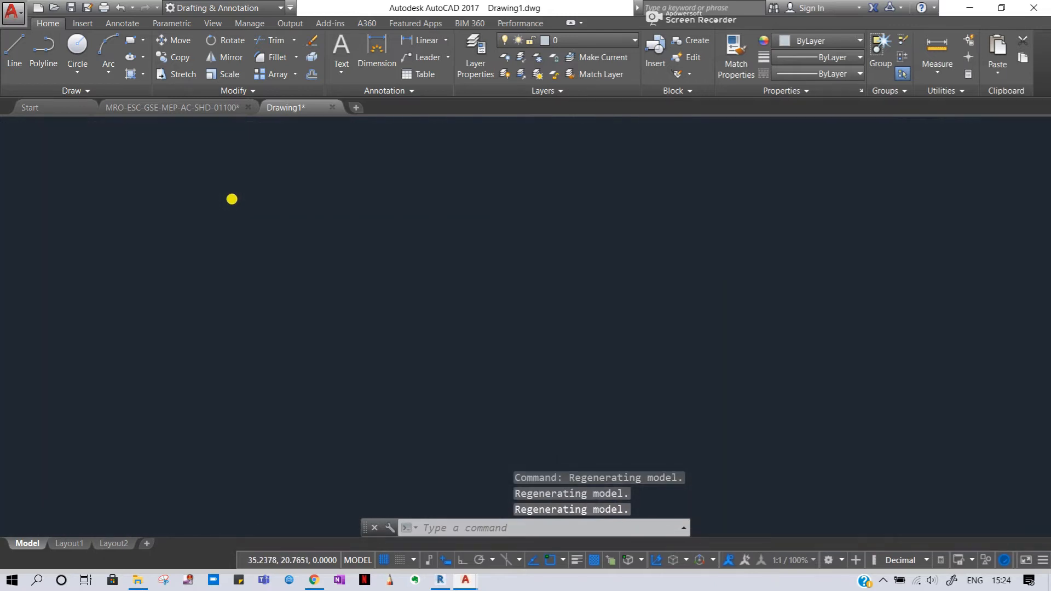
In MRO-ESC-GSE-MEP-AC-SHD-01100, copy both ductwork plans and the circled reference mark, using the circle's centre intersection as base point.
{"action": "left_click", "coordinate": [167, 106]}
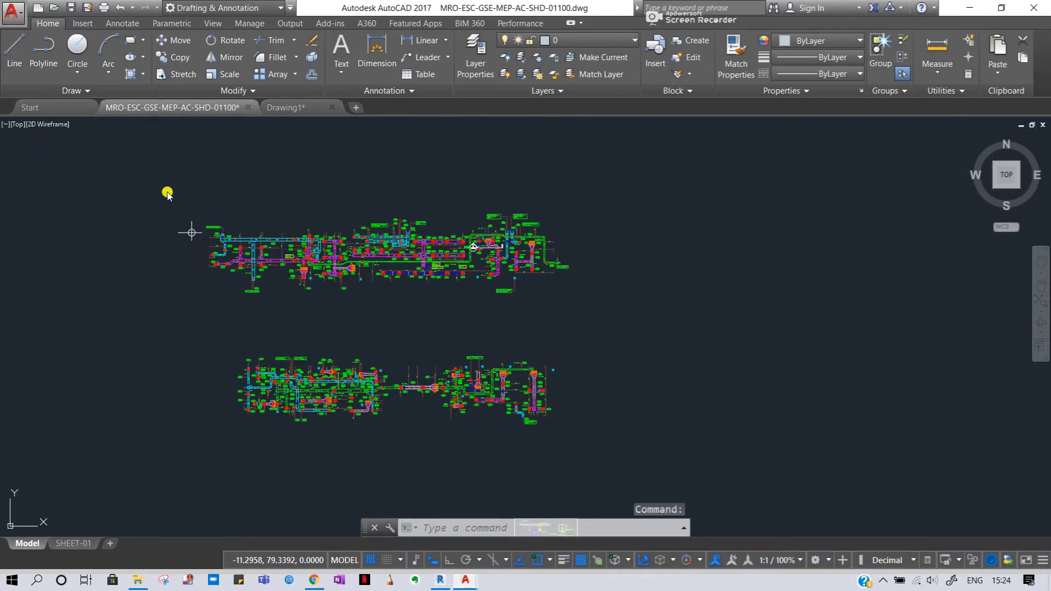
{"action": "left_click", "coordinate": [133, 185]}
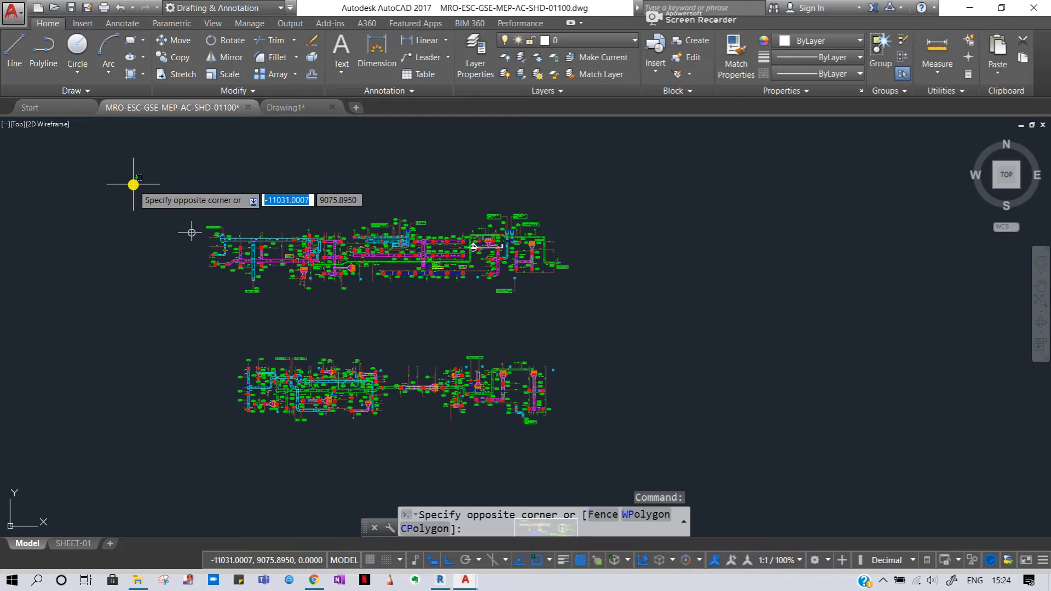
{"action": "key", "text": "Escape"}
{"action": "left_click", "coordinate": [115, 175]}
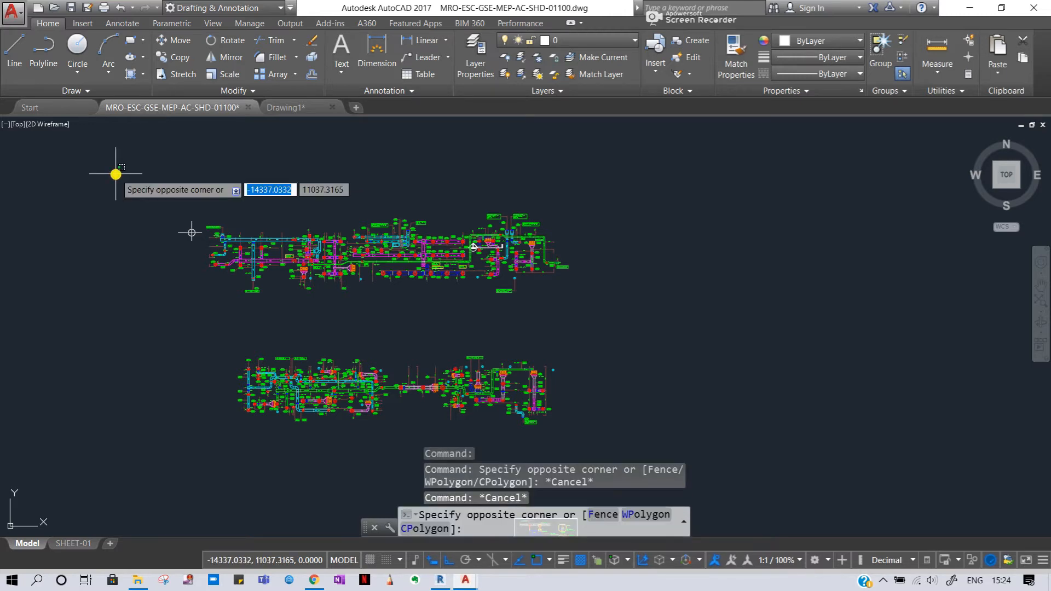
{"action": "left_click", "coordinate": [588, 459]}
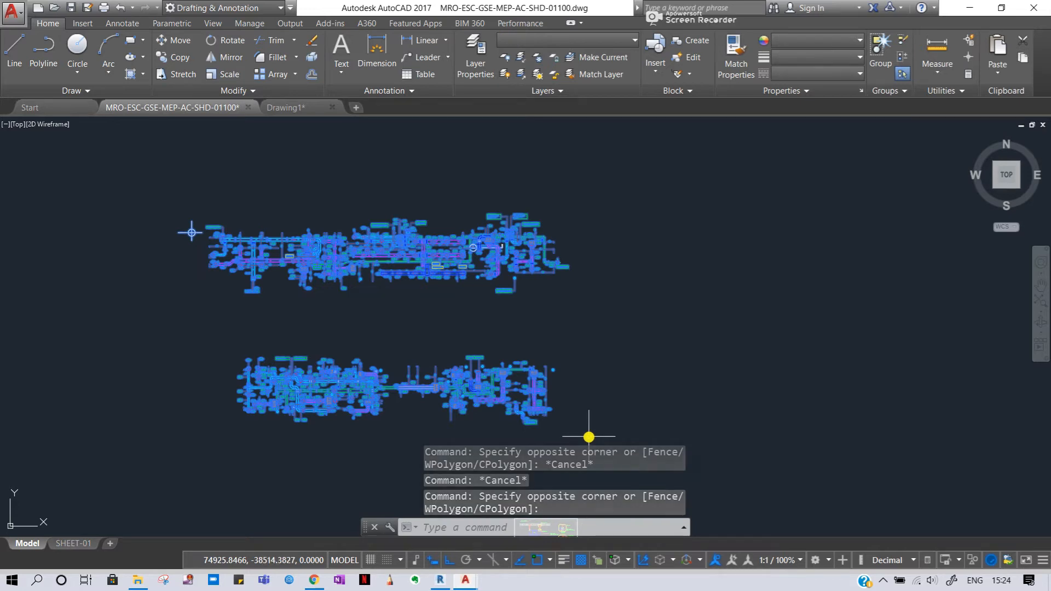
{"action": "key", "text": "ctrl+shift+c"}
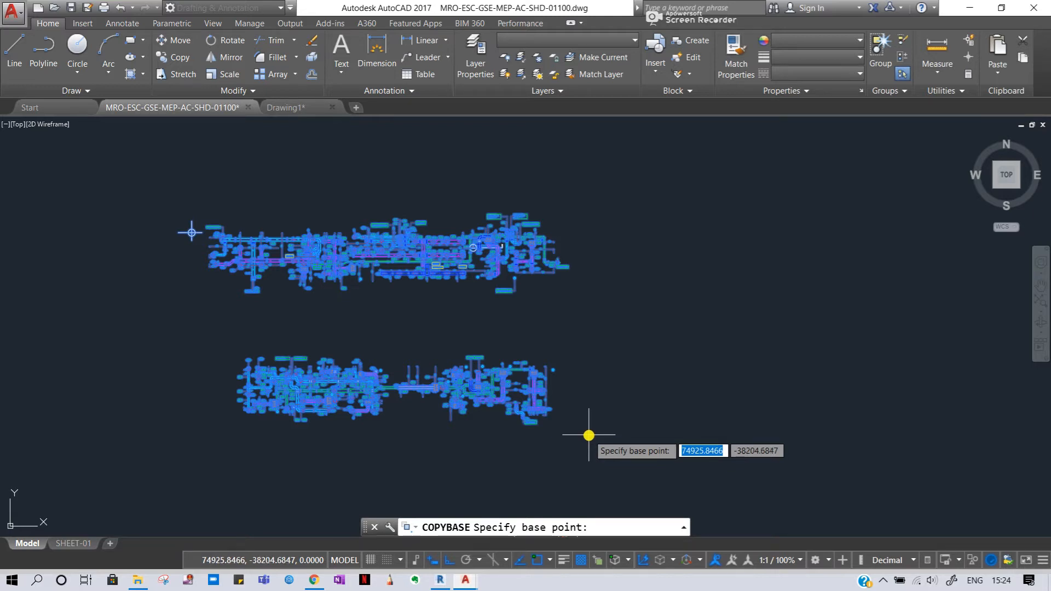
{"action": "scroll", "coordinate": [234, 265], "scroll_direction": "up", "scroll_amount": 8}
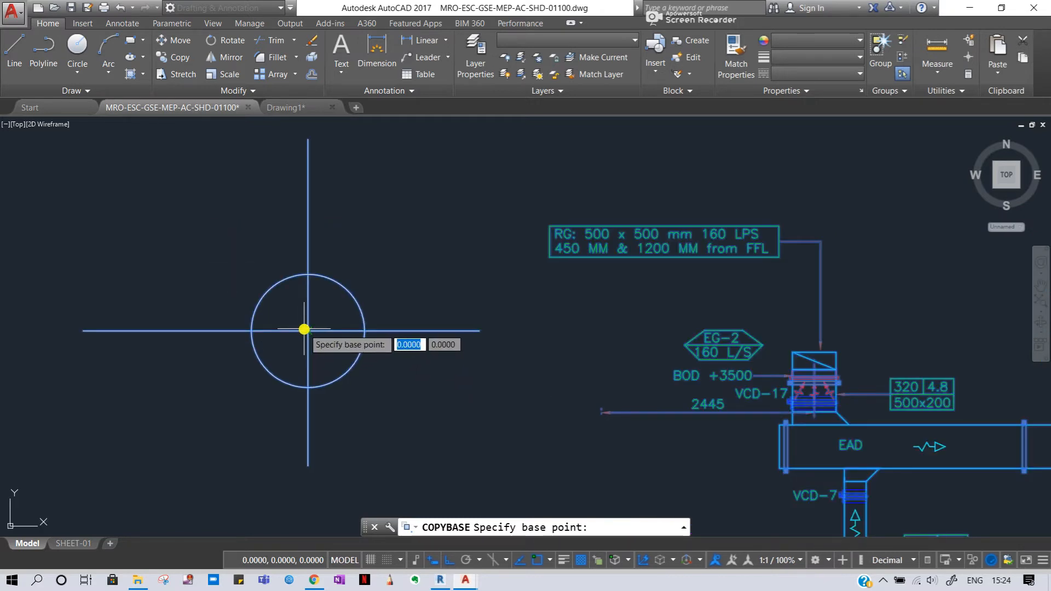
{"action": "left_click", "coordinate": [304, 330]}
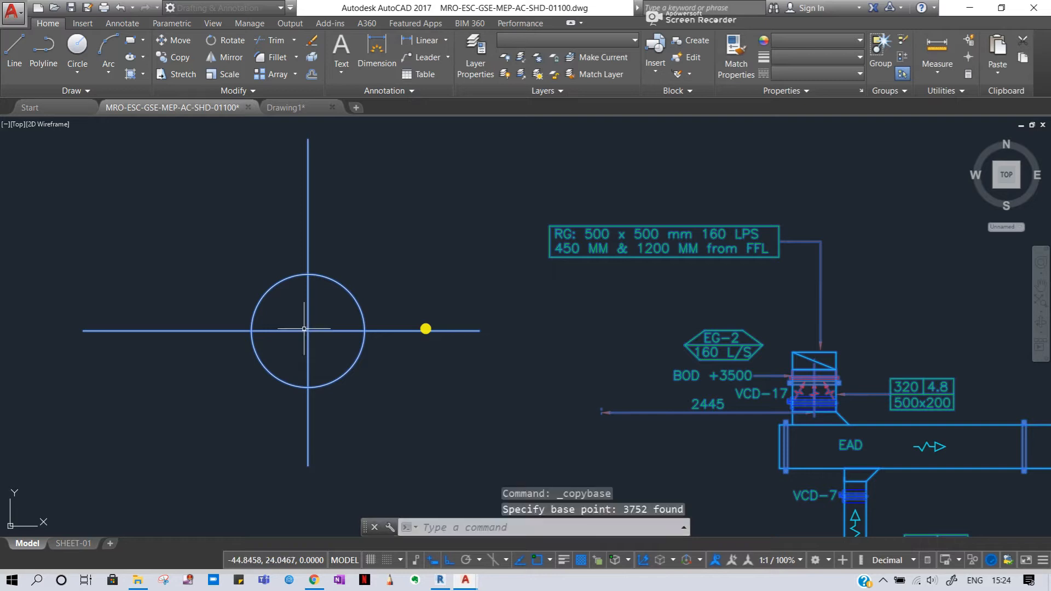
{"action": "scroll", "coordinate": [485, 249], "scroll_direction": "down", "scroll_amount": 8}
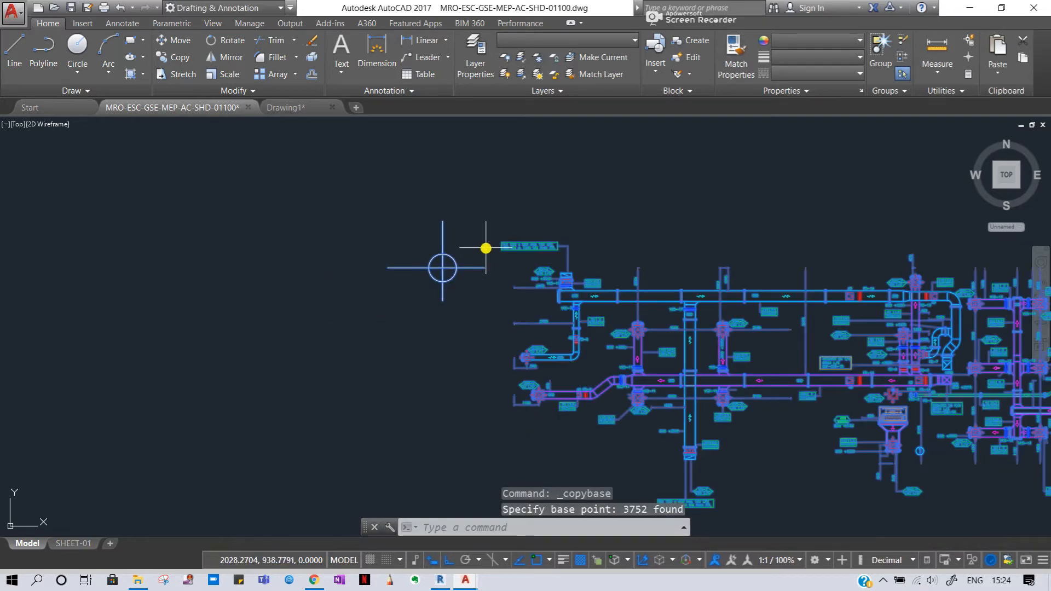
{"action": "scroll", "coordinate": [486, 249], "scroll_direction": "down", "scroll_amount": 3}
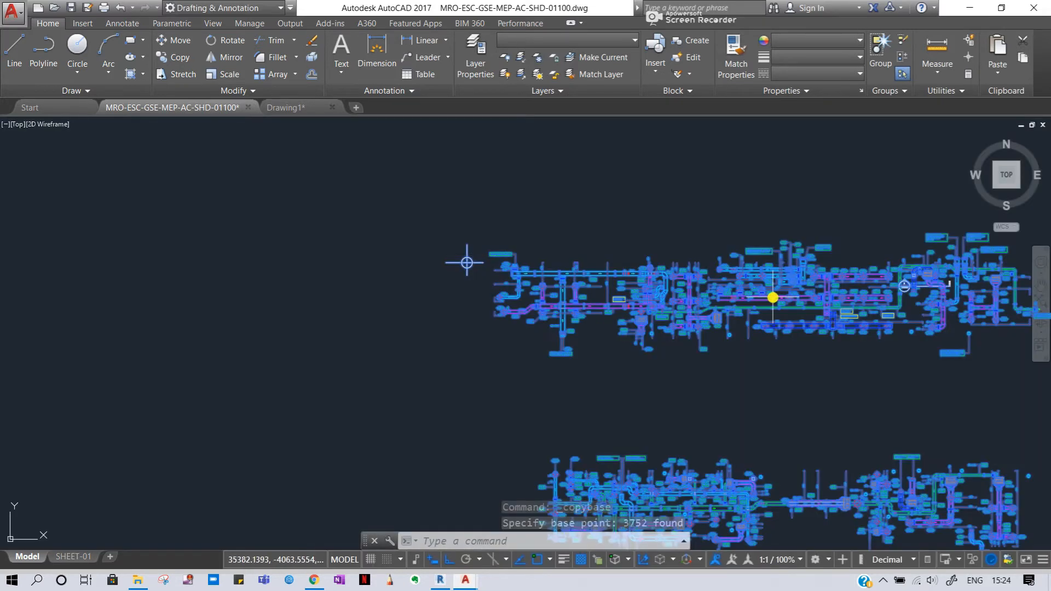
{"action": "scroll", "coordinate": [773, 296], "scroll_direction": "down", "scroll_amount": 2}
{"action": "middle_click_drag", "start_coordinate": [774, 296], "coordinate": [540, 287]}
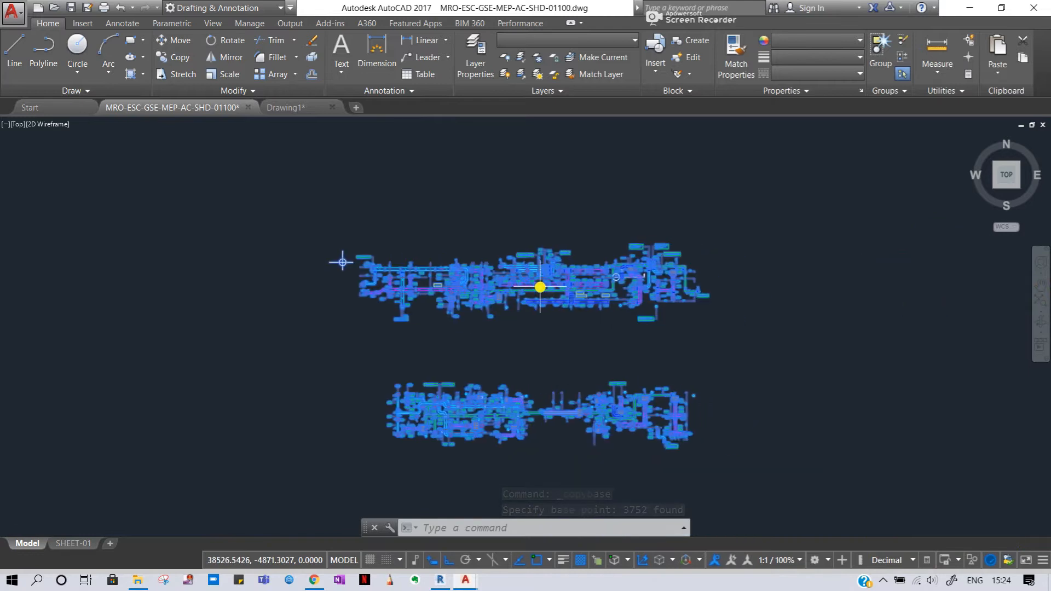
Paste the copied ductwork and reference mark into Drawing1 with the insertion point at 0,0.
{"action": "left_click", "coordinate": [291, 108]}
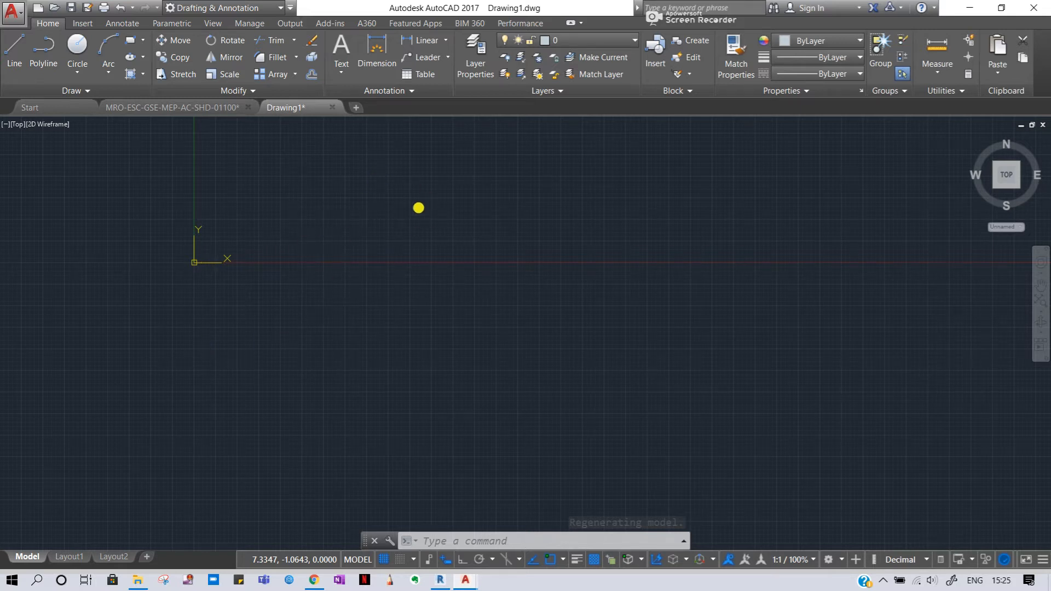
{"action": "key", "text": "ctrl+v"}
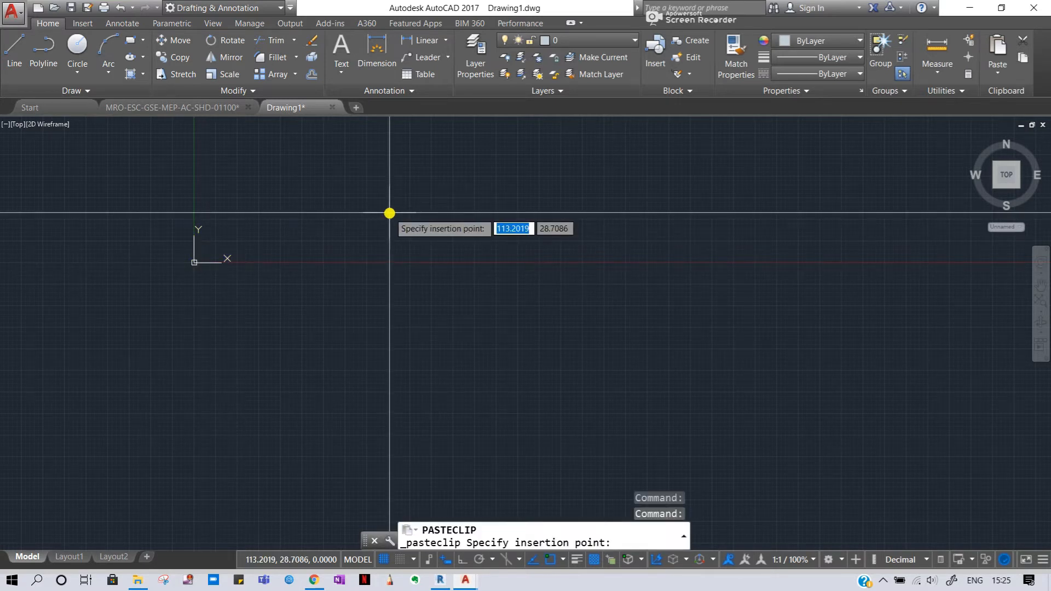
{"action": "type", "text": "0"}
{"action": "key", "text": "Tab"}
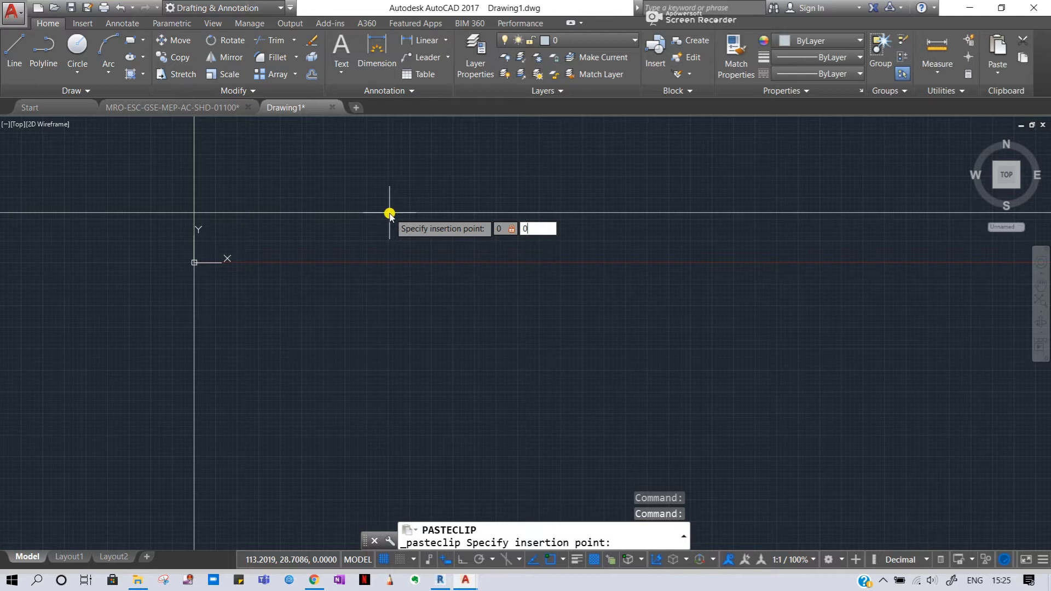
{"action": "type", "text": "0"}
{"action": "key", "text": "Return"}
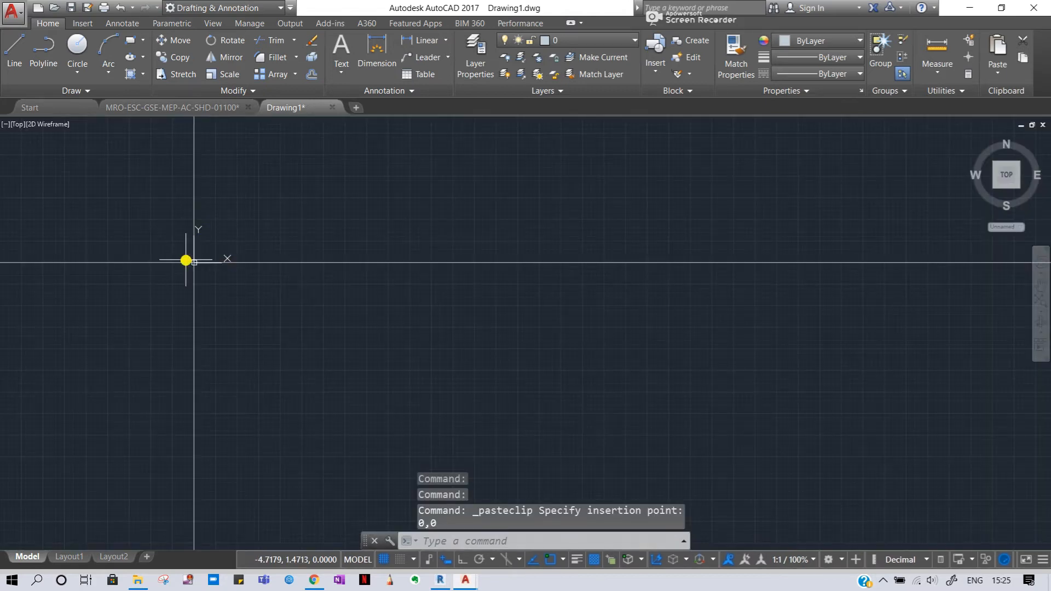
{"action": "scroll", "coordinate": [192, 261], "scroll_direction": "down", "scroll_amount": 10}
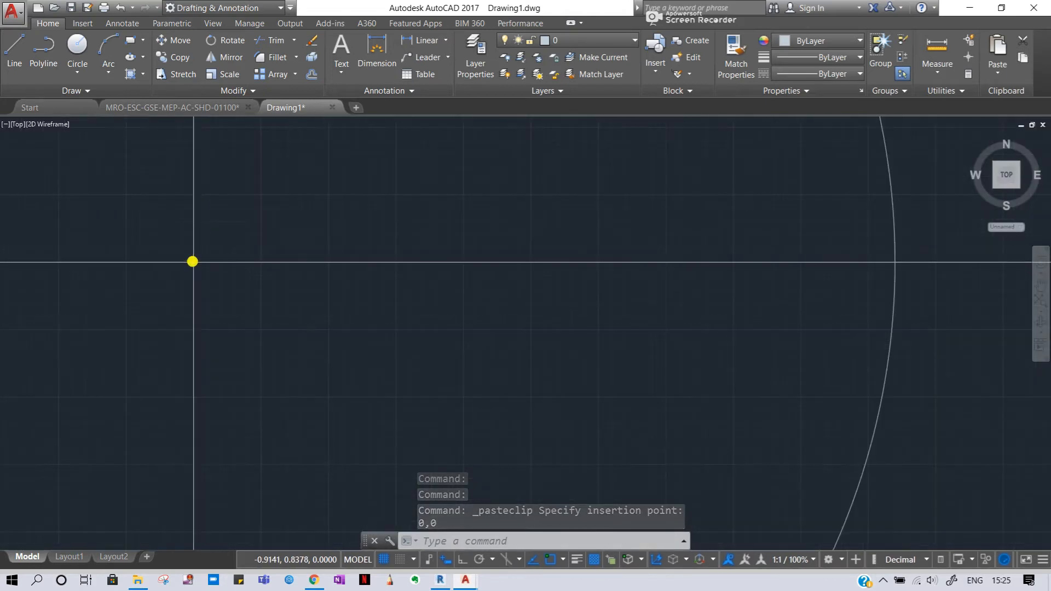
Close Drawing1 without saving its changes.
{"action": "scroll", "coordinate": [192, 262], "scroll_direction": "down", "scroll_amount": 10}
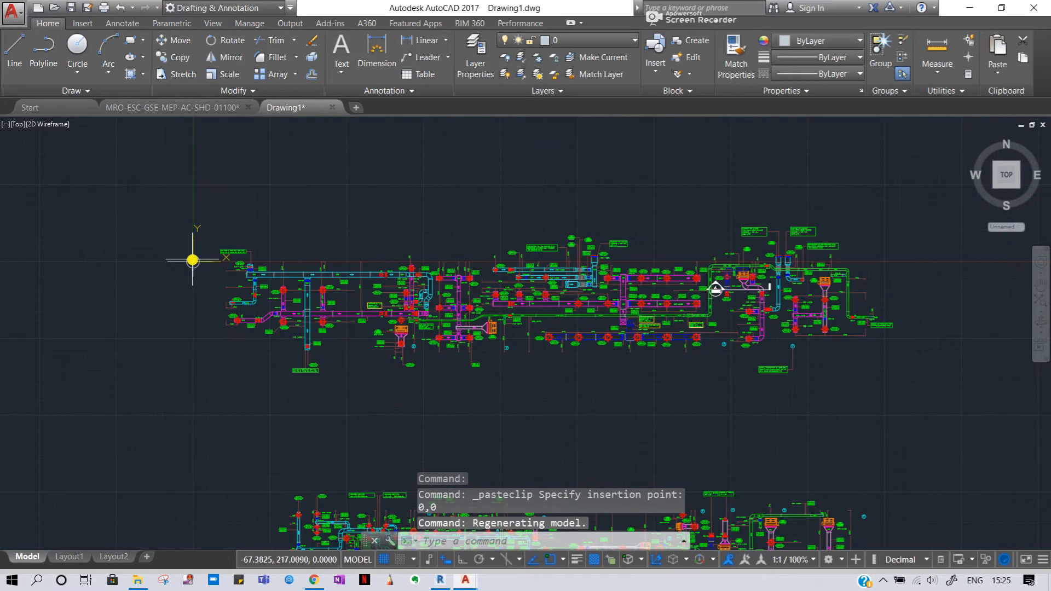
{"action": "key", "text": "Escape"}
{"action": "key", "text": "Escape"}
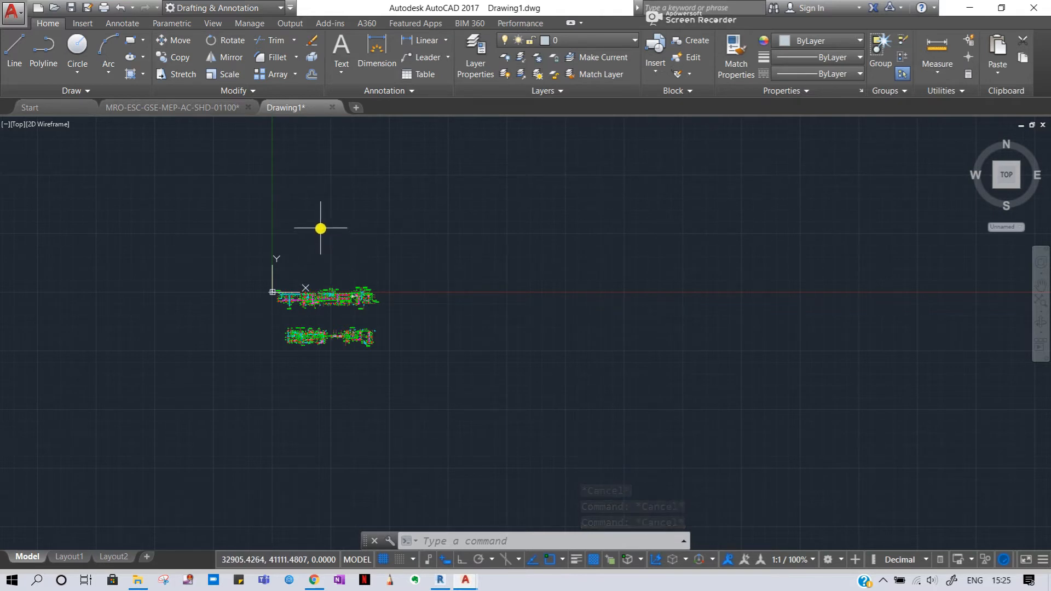
{"action": "left_click", "coordinate": [331, 108]}
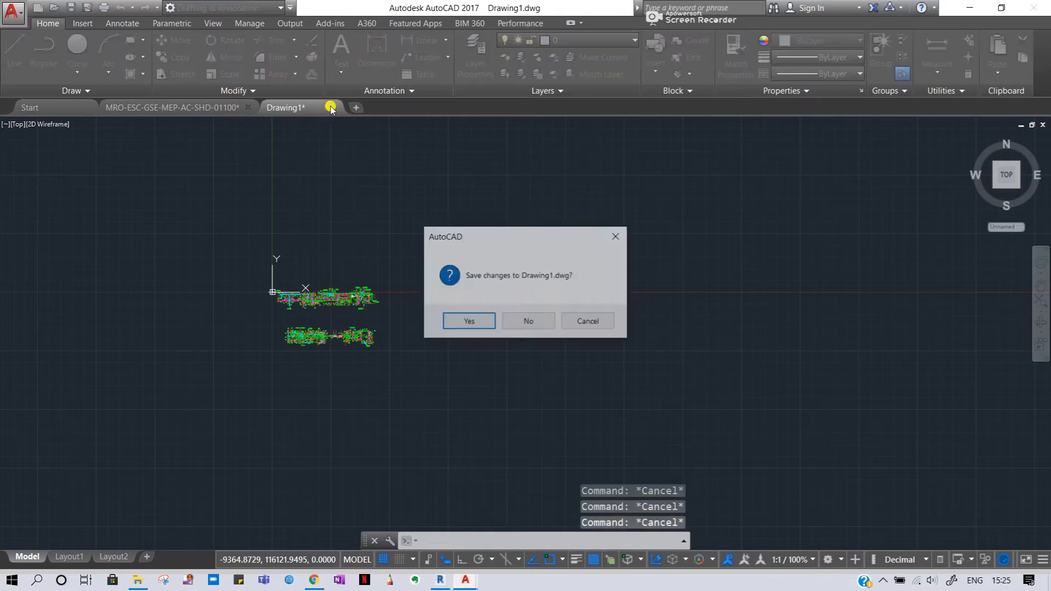
{"action": "left_click", "coordinate": [529, 322]}
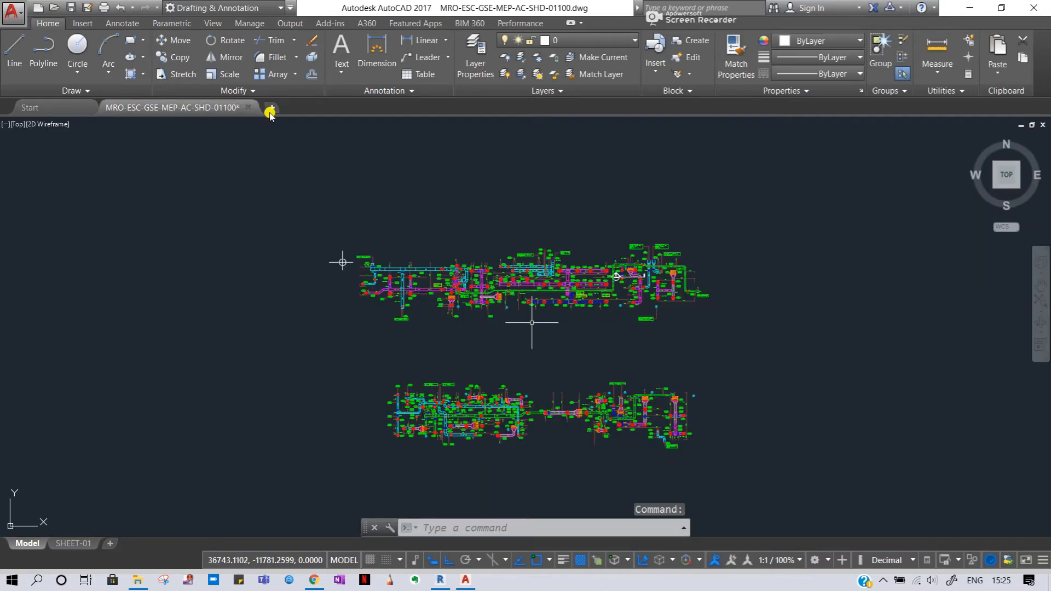
Create another blank drawing and set its viewport to the Top view with the 2D Wireframe visual style.
{"action": "left_click", "coordinate": [271, 110]}
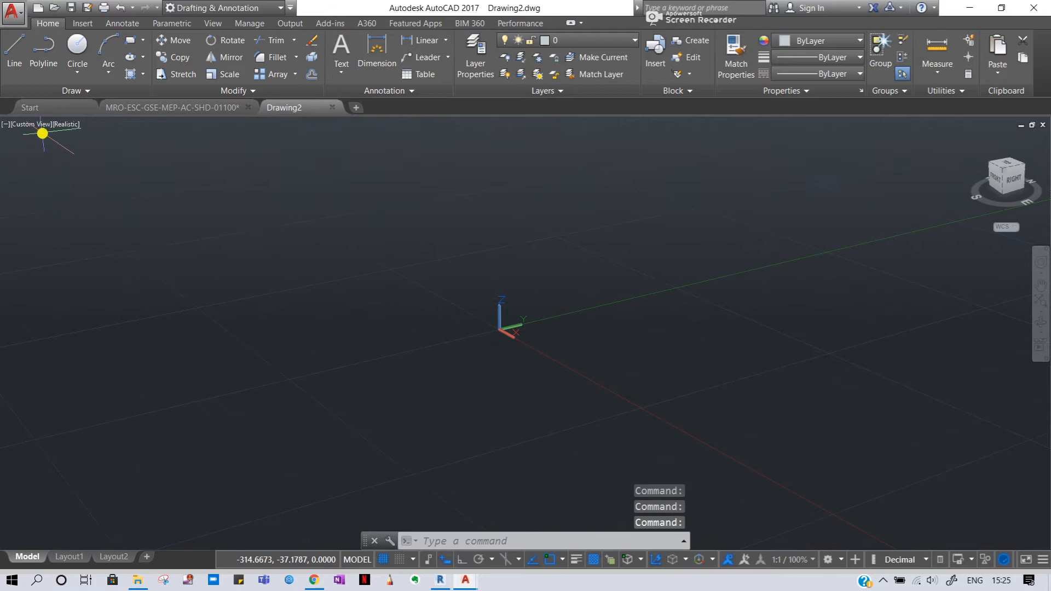
{"action": "left_click", "coordinate": [24, 128]}
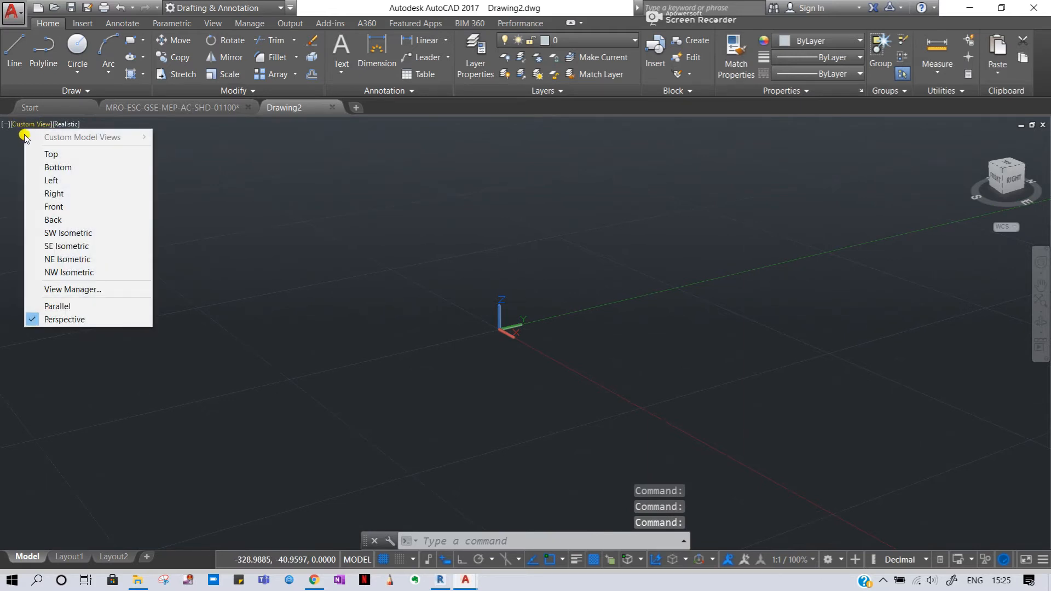
{"action": "left_click", "coordinate": [27, 155]}
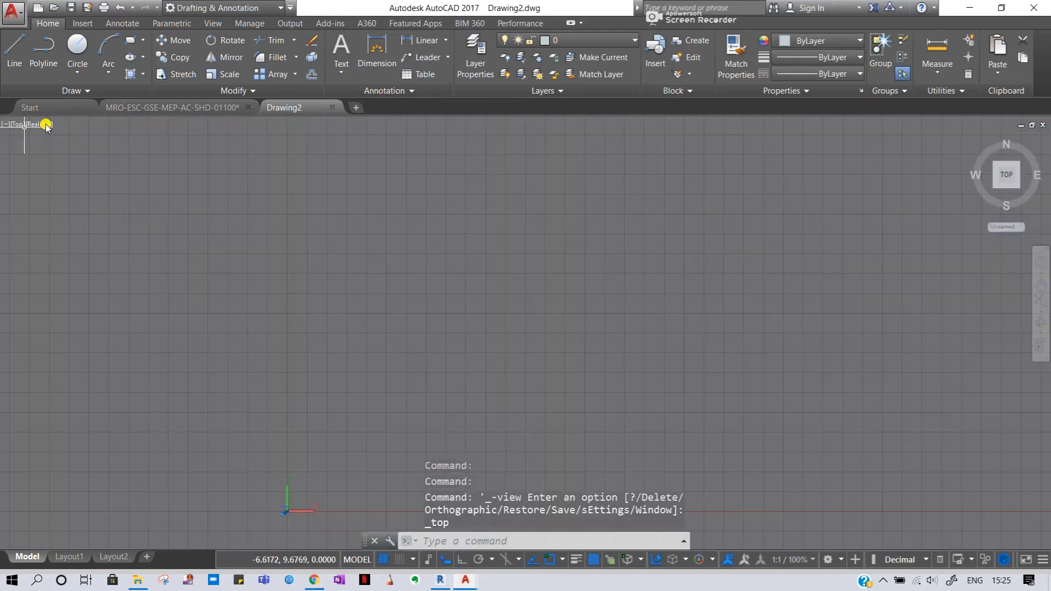
{"action": "left_click", "coordinate": [44, 126]}
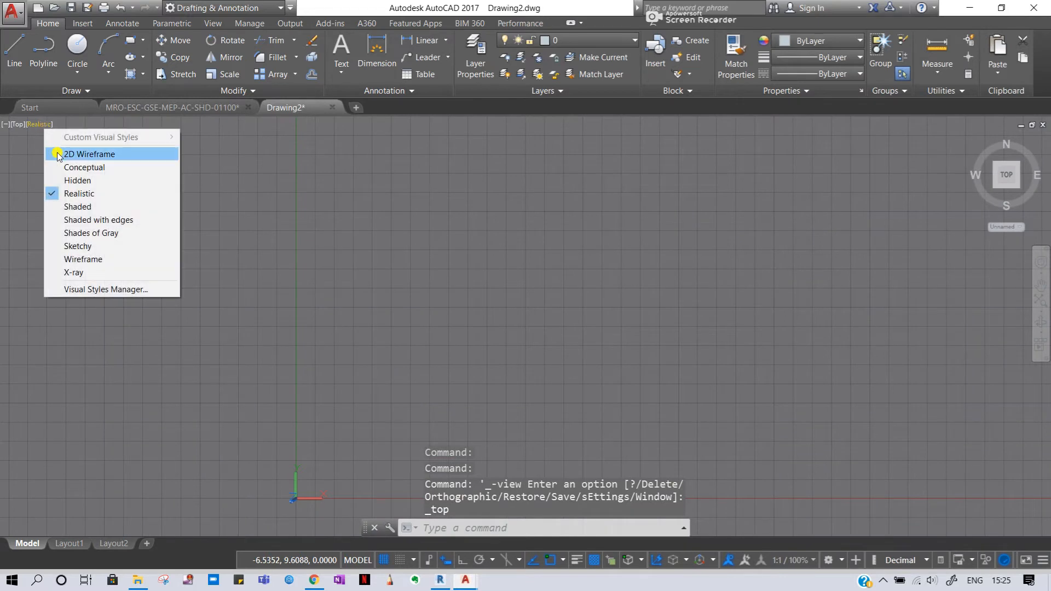
{"action": "left_click", "coordinate": [59, 155]}
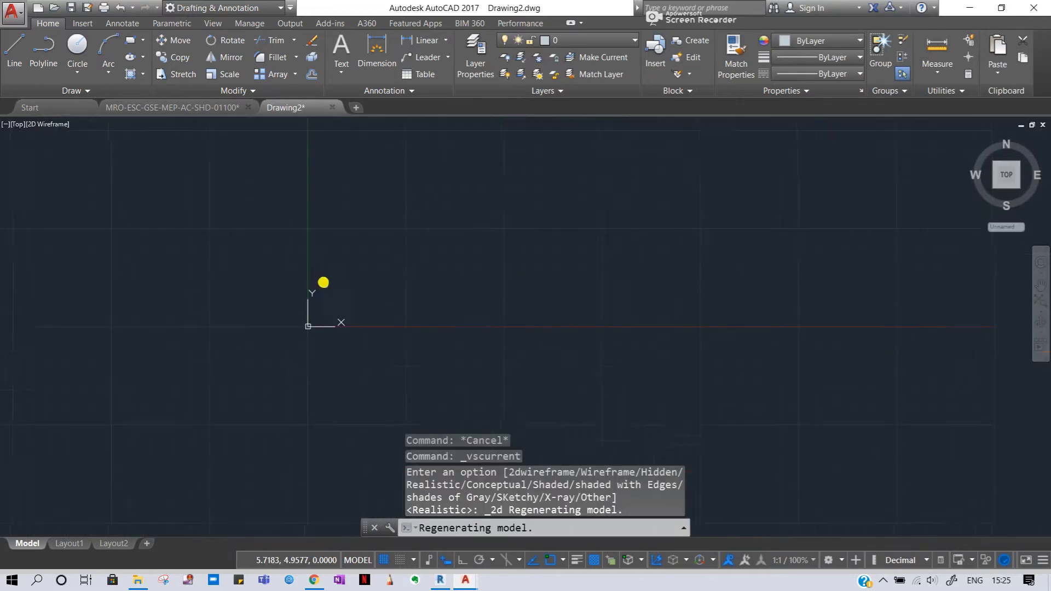
{"action": "key", "text": "Escape"}
{"action": "key", "text": "Escape"}
{"action": "key", "text": "Escape"}
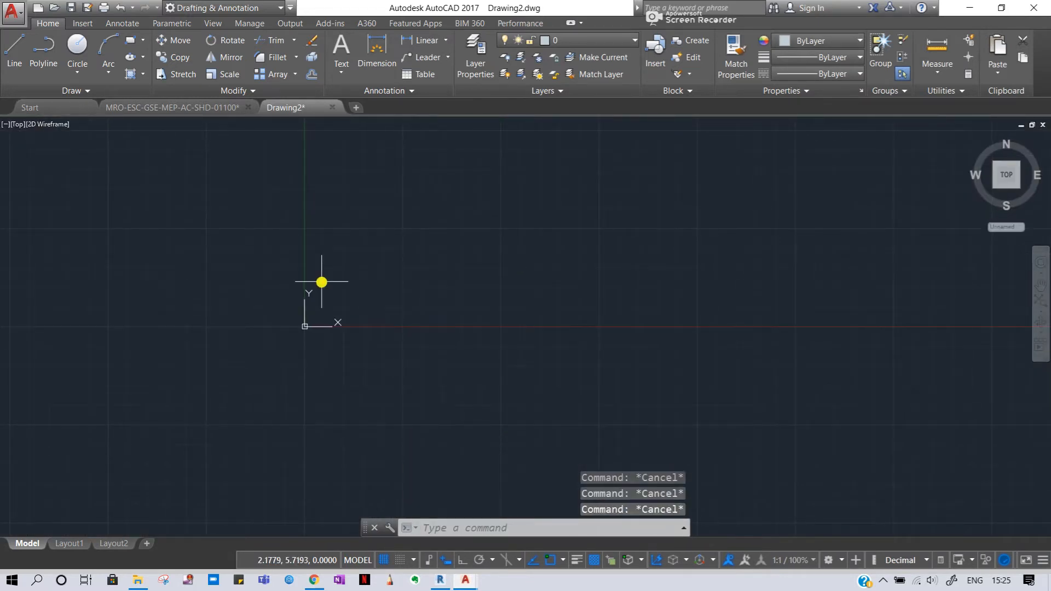
Set the insertion scale units of Drawing2 to Millimeters with the Units command.
{"action": "type", "text": "u"}
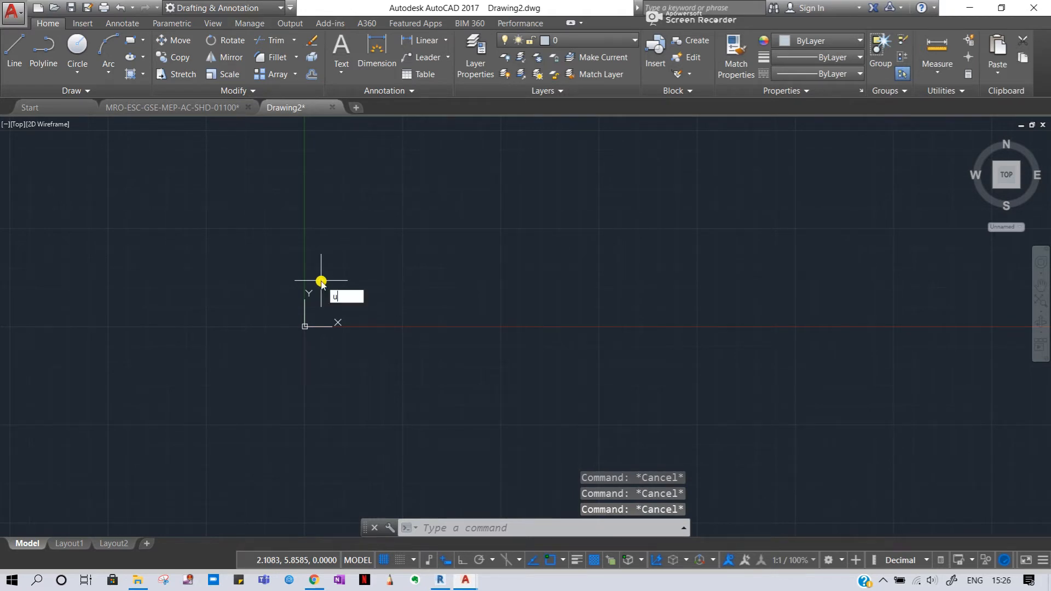
{"action": "type", "text": "n"}
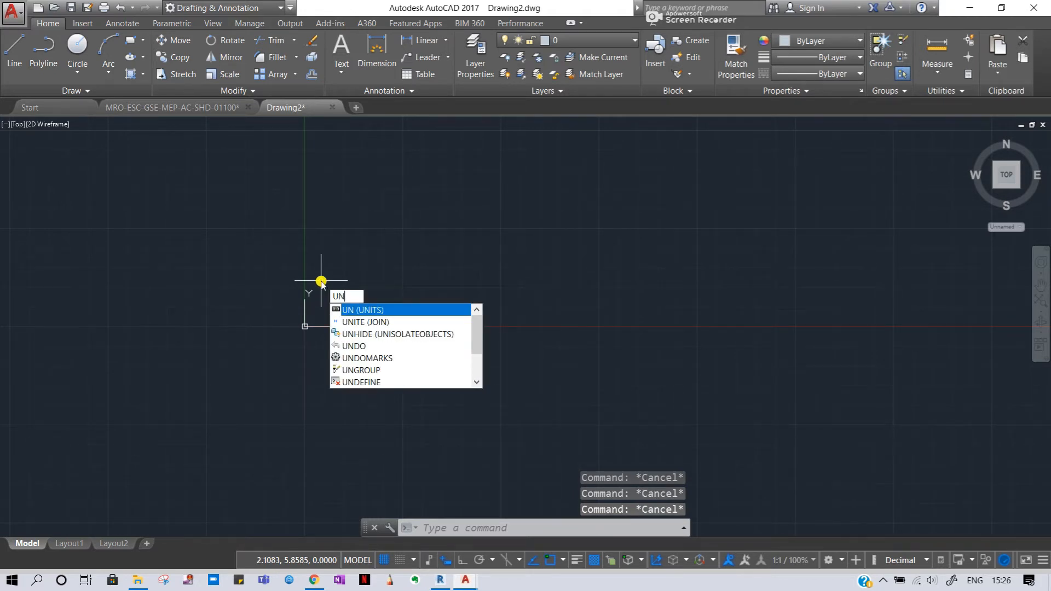
{"action": "key", "text": "Return"}
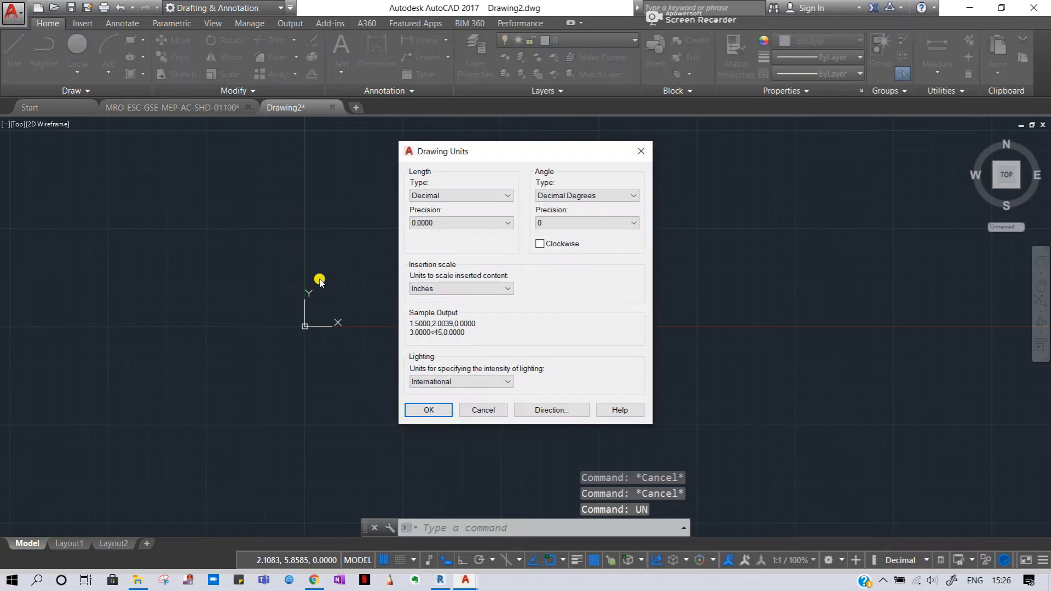
{"action": "left_click", "coordinate": [456, 290]}
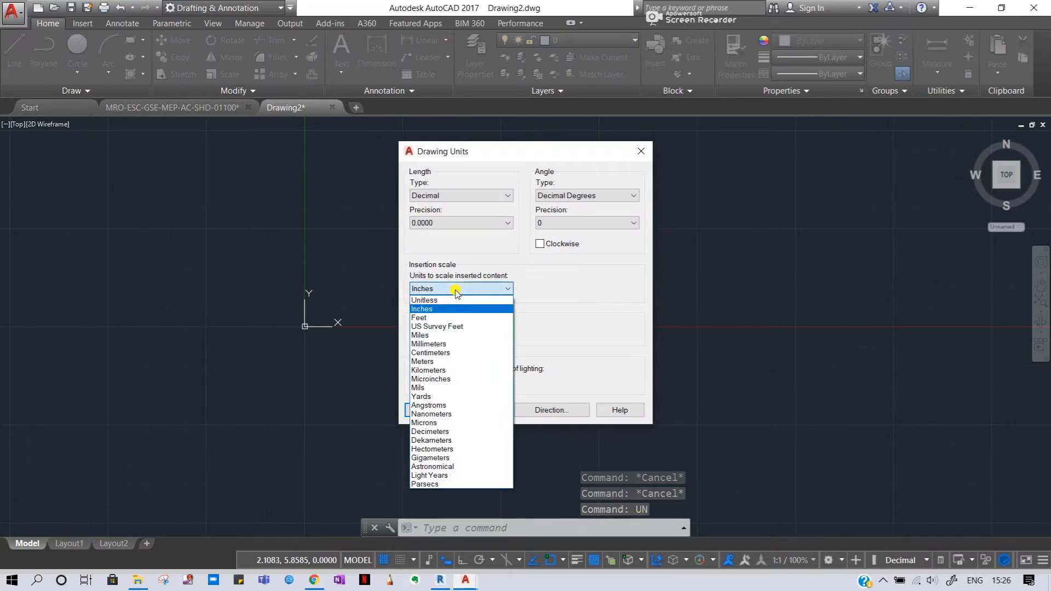
{"action": "left_click", "coordinate": [455, 344]}
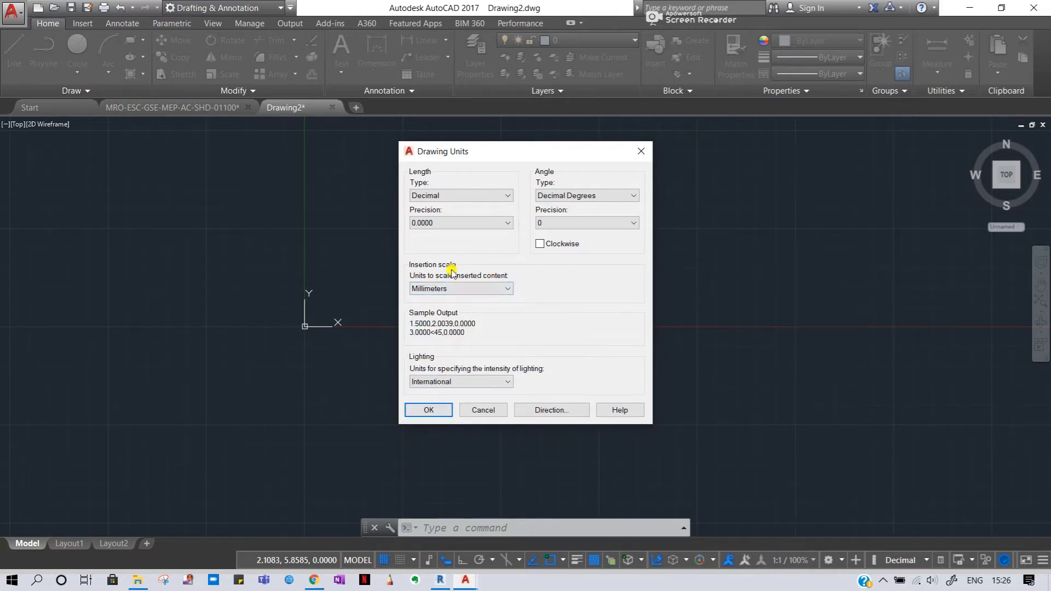
{"action": "left_click", "coordinate": [430, 410]}
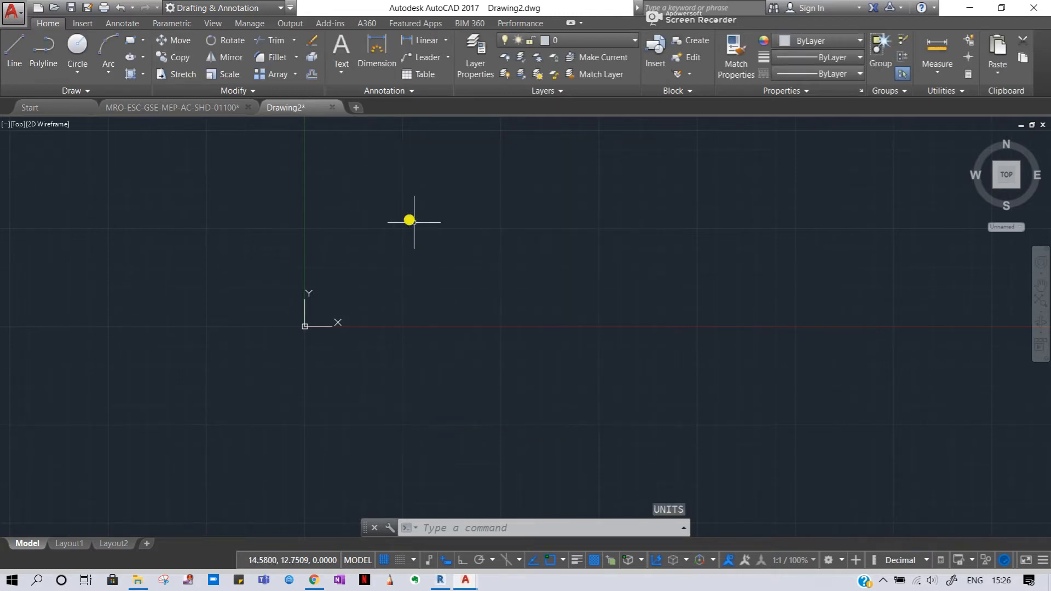
In MRO-ESC-GSE-MEP-AC-SHD-01100, copy both ductwork plans and the circled reference mark with the base point at the circle's centre intersection.
{"action": "left_click", "coordinate": [219, 108]}
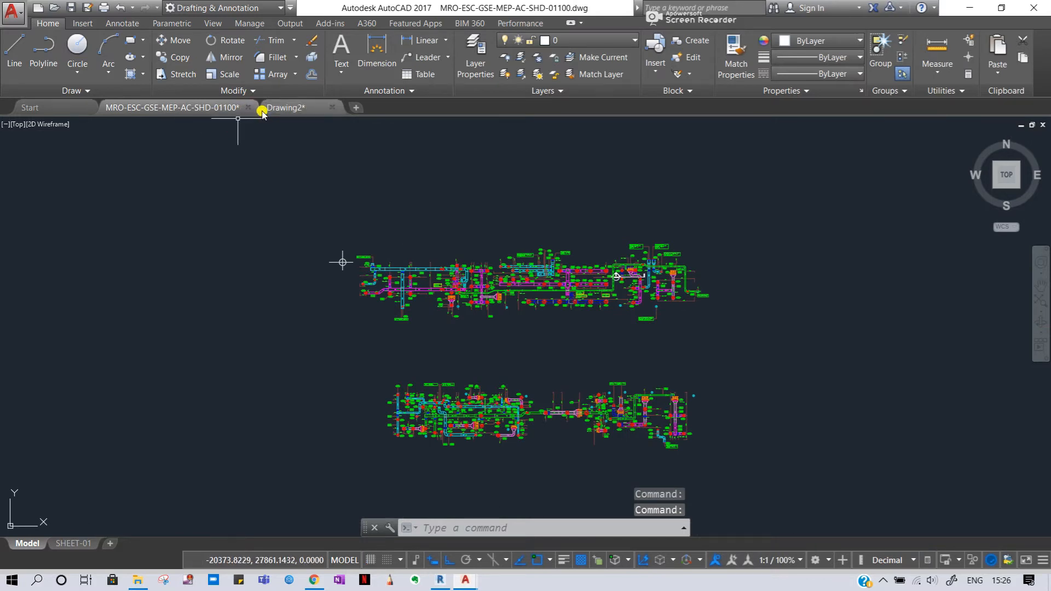
{"action": "left_click", "coordinate": [234, 174]}
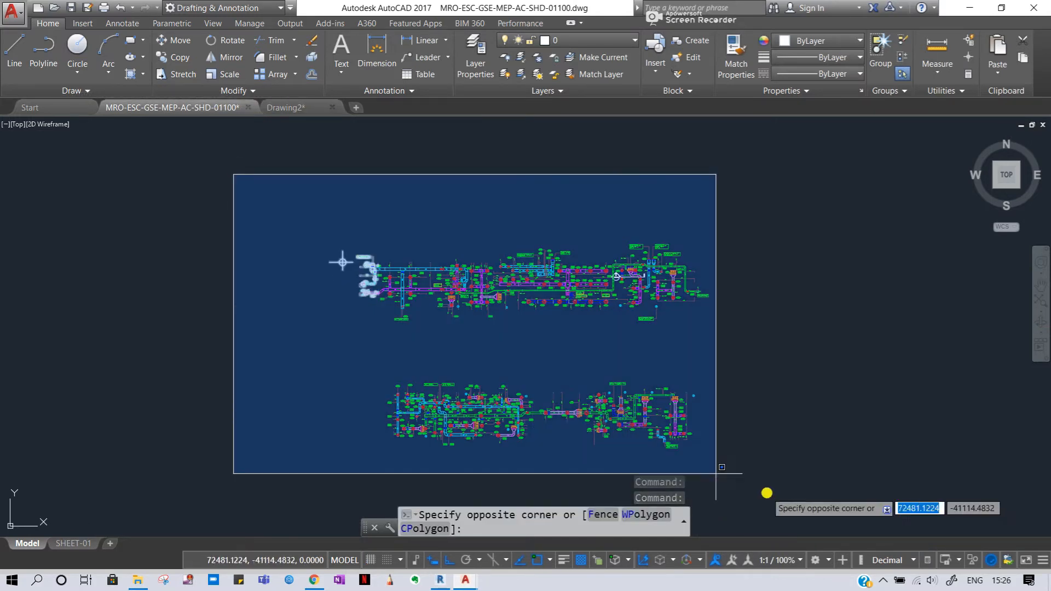
{"action": "left_click", "coordinate": [716, 473]}
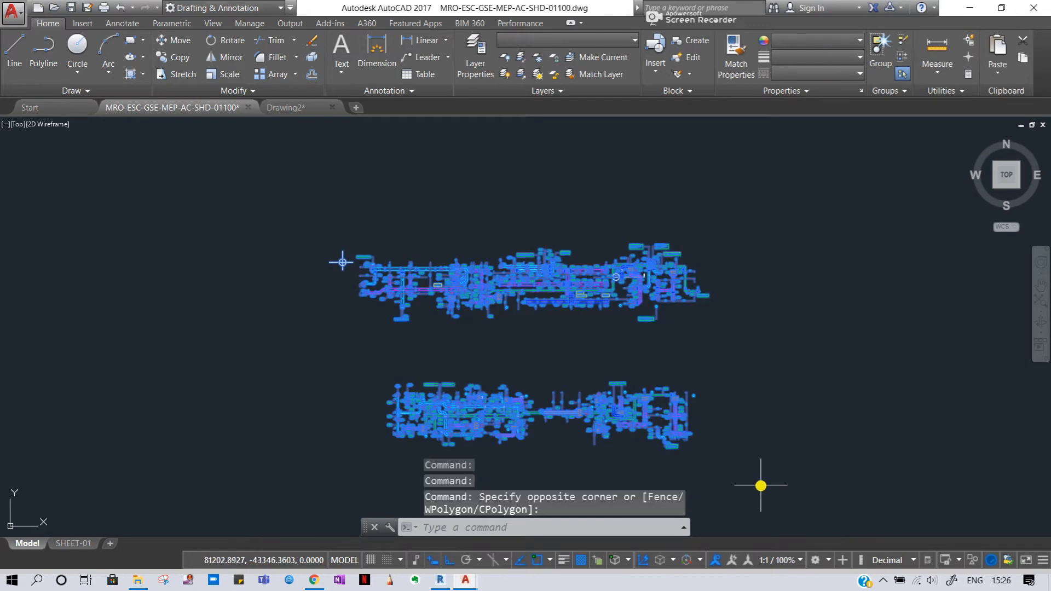
{"action": "key", "text": "ctrl+shift+c"}
{"action": "scroll", "coordinate": [372, 270], "scroll_direction": "up", "scroll_amount": 6}
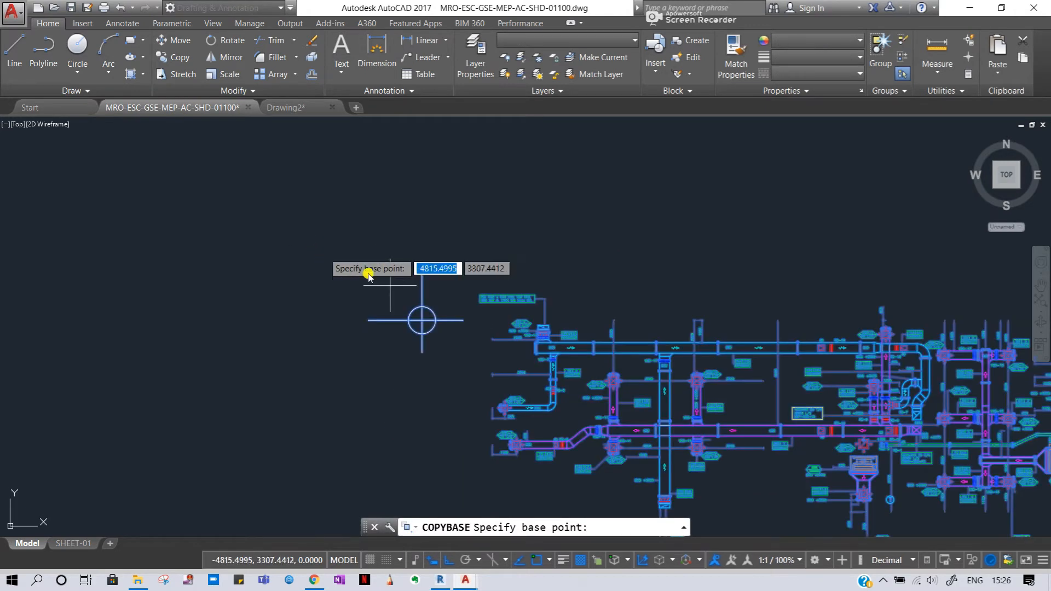
{"action": "scroll", "coordinate": [618, 418], "scroll_direction": "down", "scroll_amount": 5}
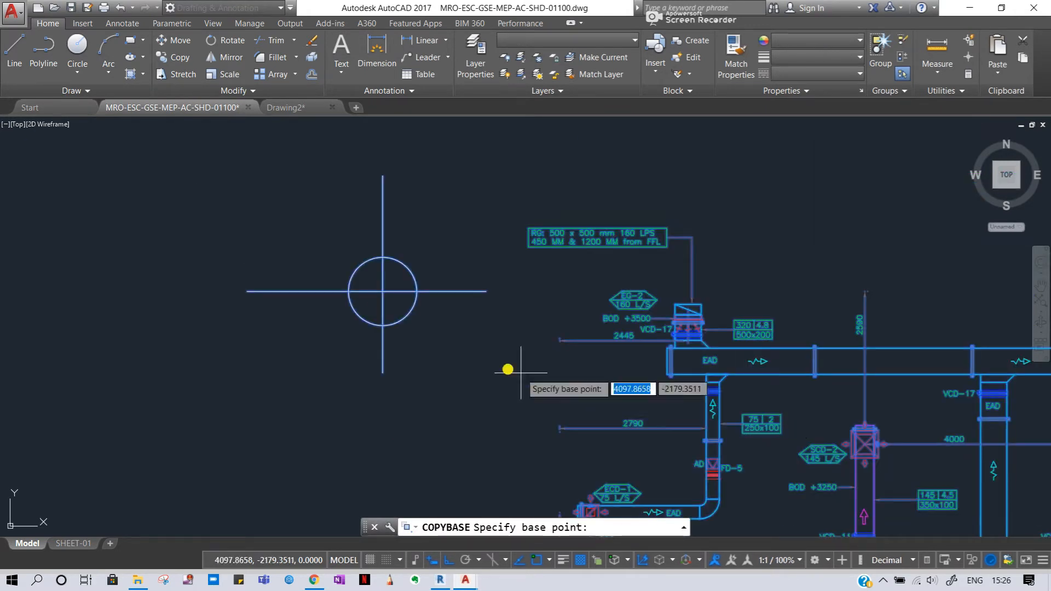
{"action": "left_click", "coordinate": [379, 294]}
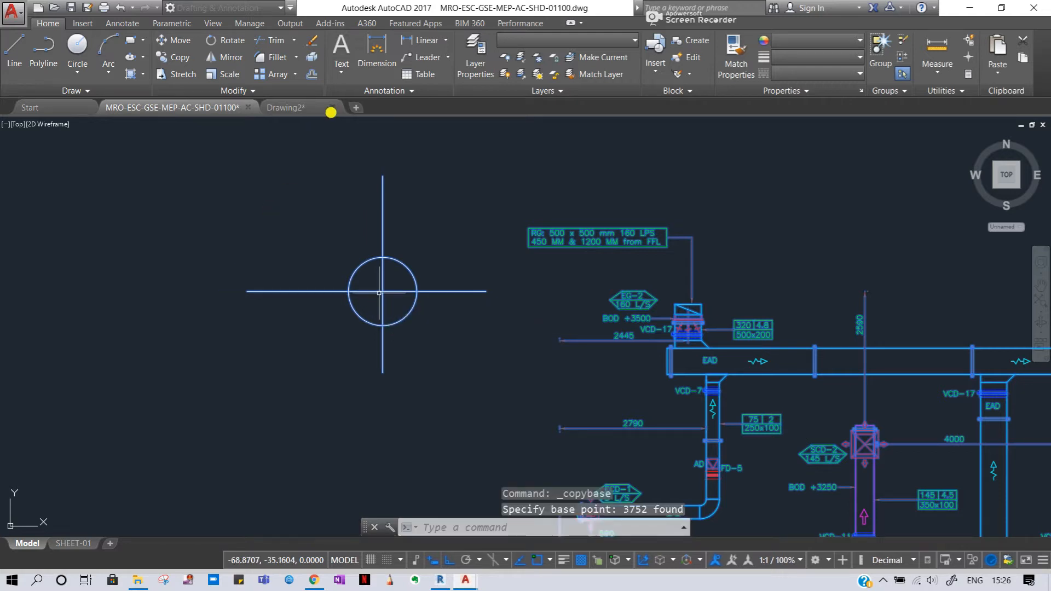
Paste the copied ductwork plans and reference mark into Drawing2 with the insertion point at 0,0.
{"action": "left_click", "coordinate": [296, 108]}
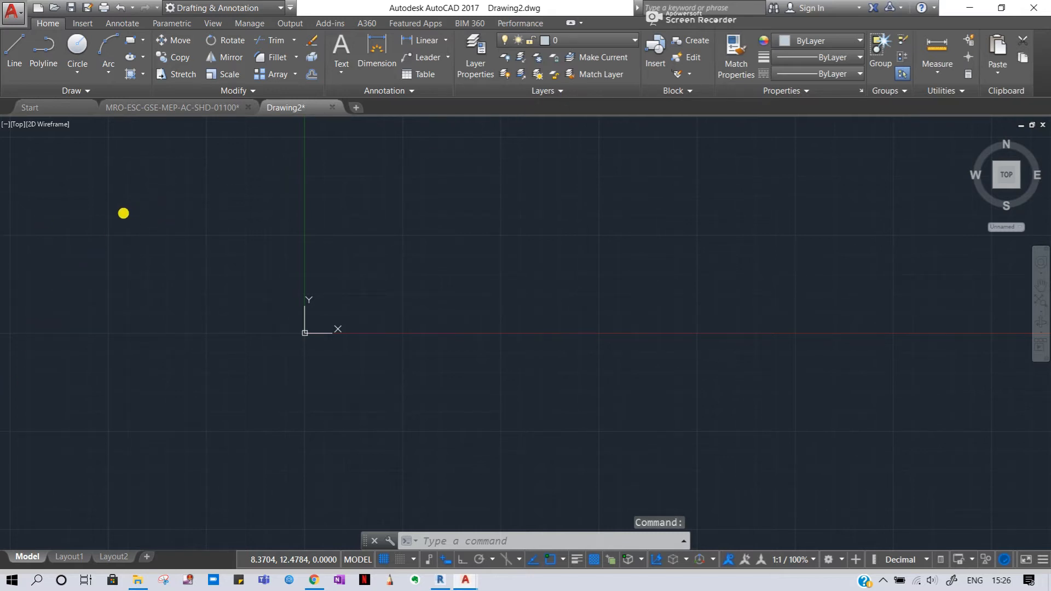
{"action": "key", "text": "ctrl+v"}
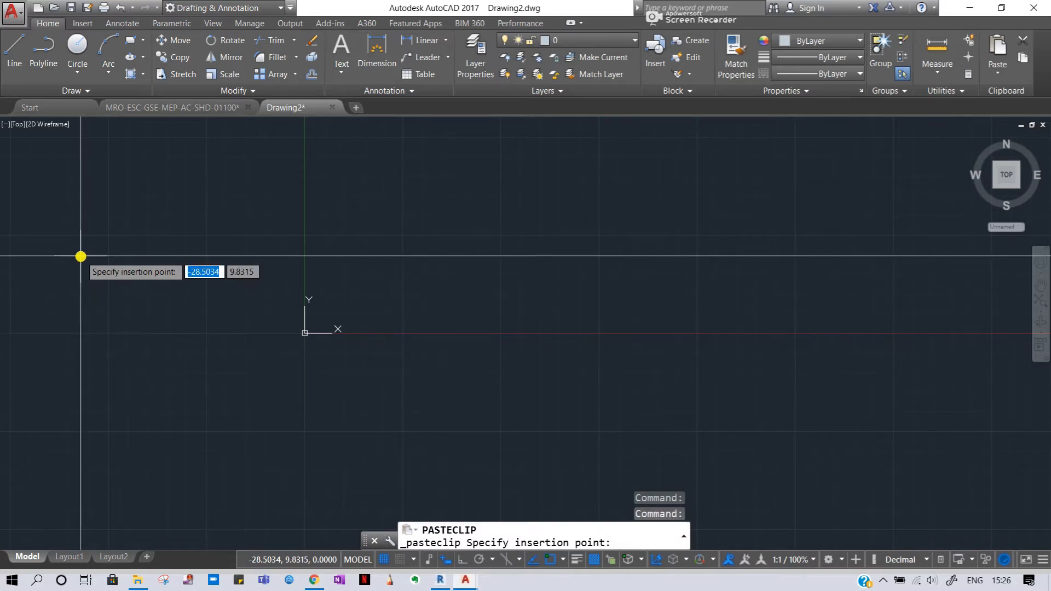
{"action": "type", "text": "0"}
{"action": "key", "text": "Tab"}
{"action": "type", "text": "0"}
{"action": "key", "text": "Return"}
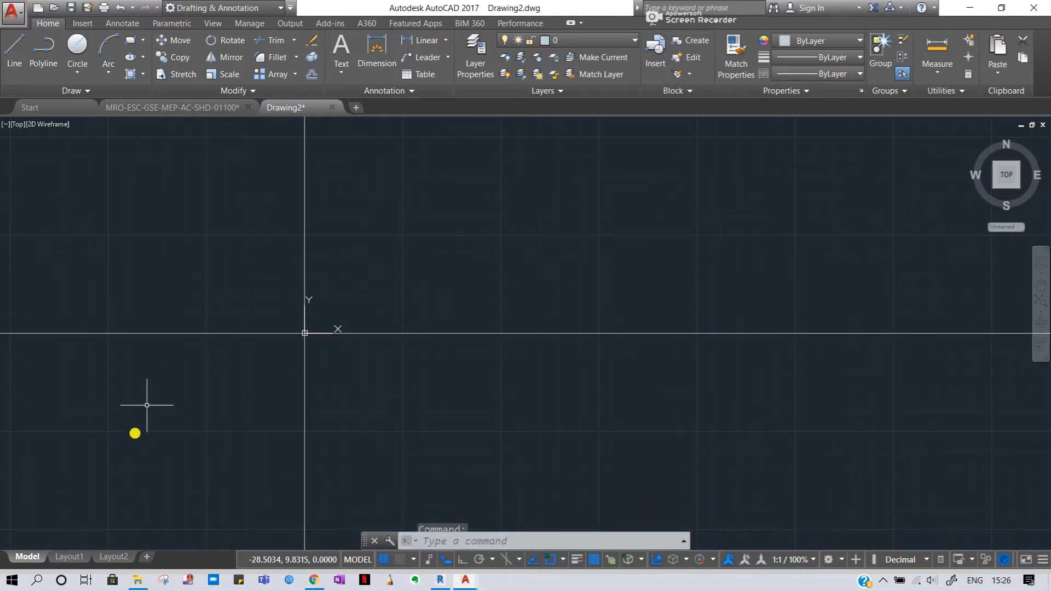
{"action": "scroll", "coordinate": [304, 338], "scroll_direction": "down", "scroll_amount": 15}
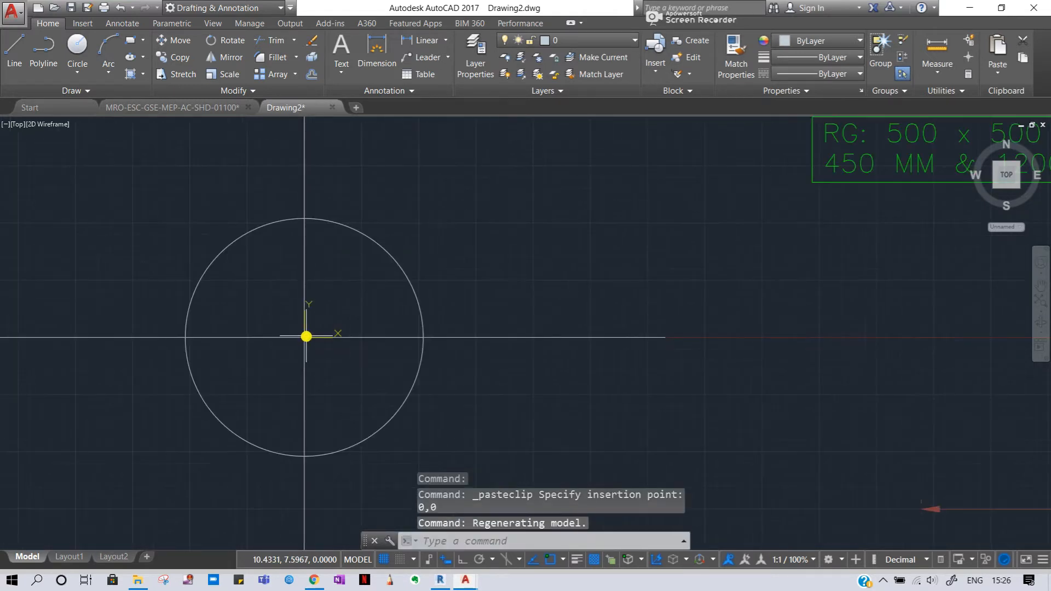
{"action": "middle_click_drag", "start_coordinate": [482, 344], "coordinate": [376, 242]}
{"action": "key", "text": "Escape"}
{"action": "key", "text": "Escape"}
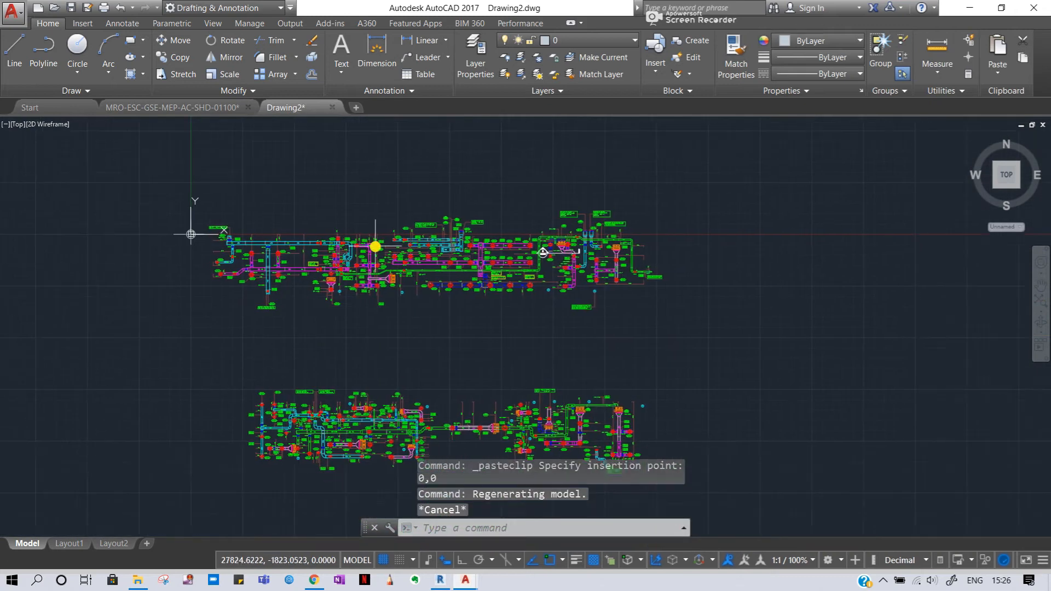
{"action": "scroll", "coordinate": [365, 246], "scroll_direction": "down", "scroll_amount": 4}
{"action": "key", "text": "Escape"}
{"action": "key", "text": "Escape"}
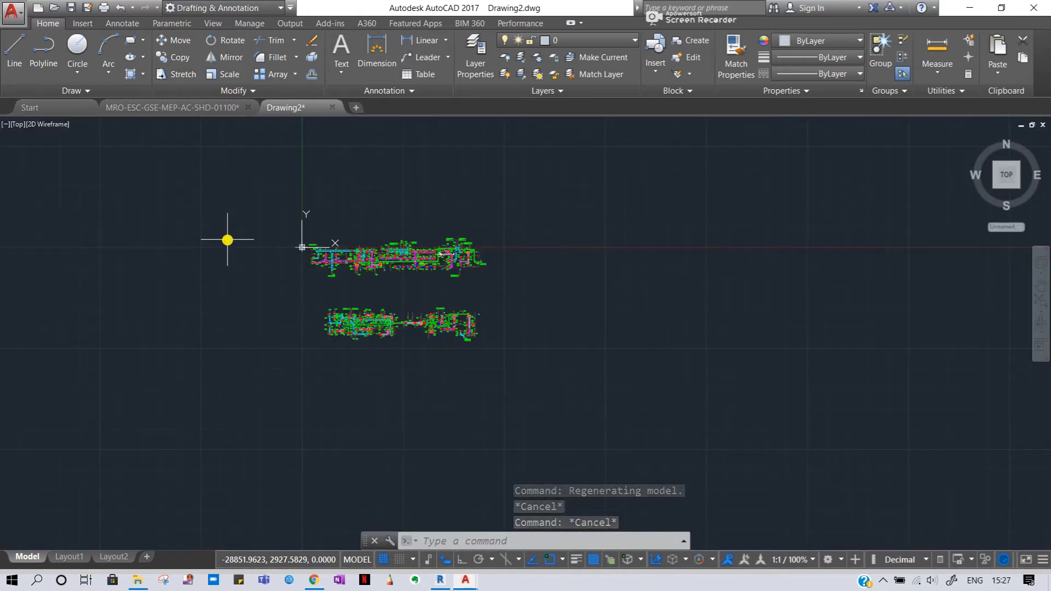
Purge all unused items from Drawing2, confirming the removal for all items at once.
{"action": "type", "text": "PU"}
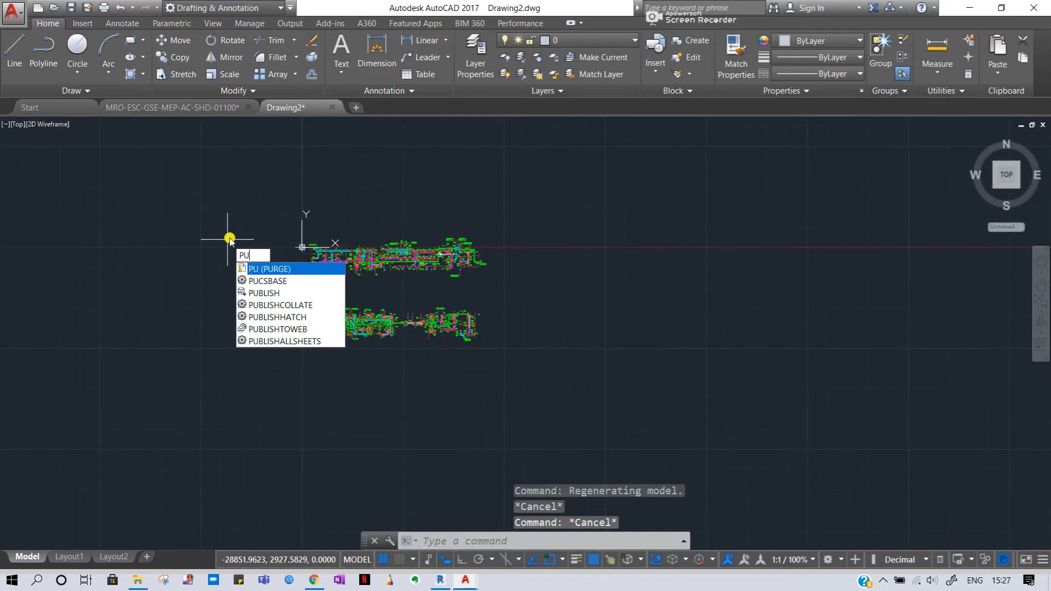
{"action": "key", "text": "Return"}
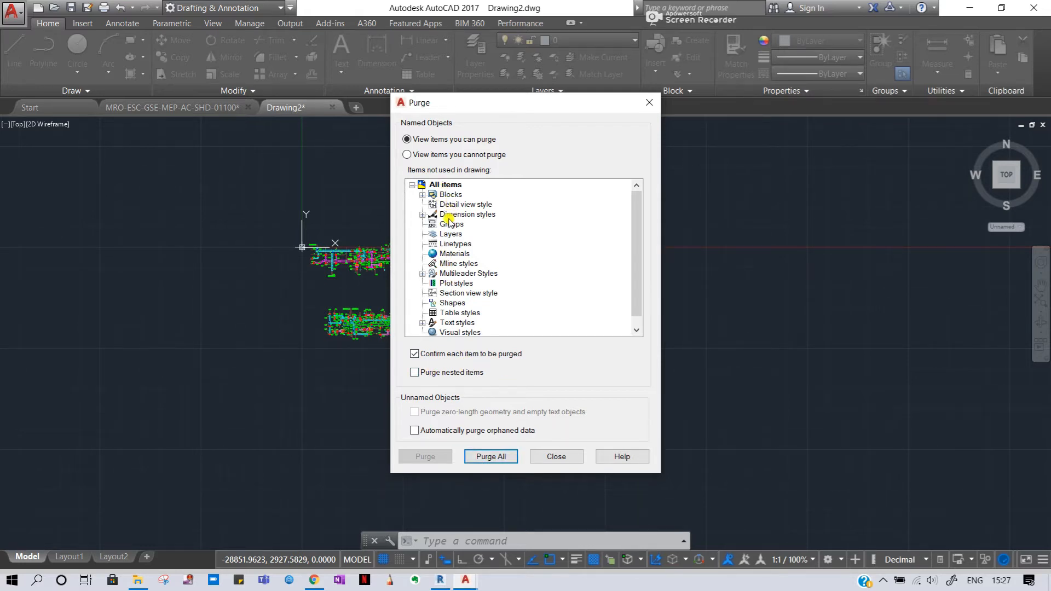
{"action": "scroll", "coordinate": [456, 266], "scroll_direction": "down", "scroll_amount": 1}
{"action": "scroll", "coordinate": [460, 307], "scroll_direction": "up", "scroll_amount": 1}
{"action": "scroll", "coordinate": [518, 327], "scroll_direction": "down", "scroll_amount": 1}
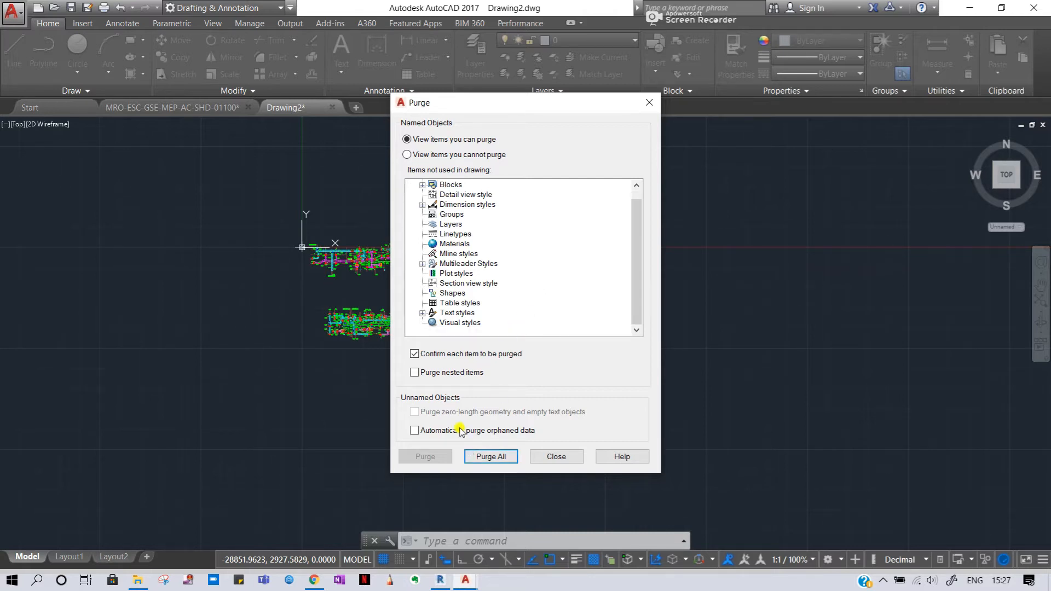
{"action": "left_click", "coordinate": [499, 454]}
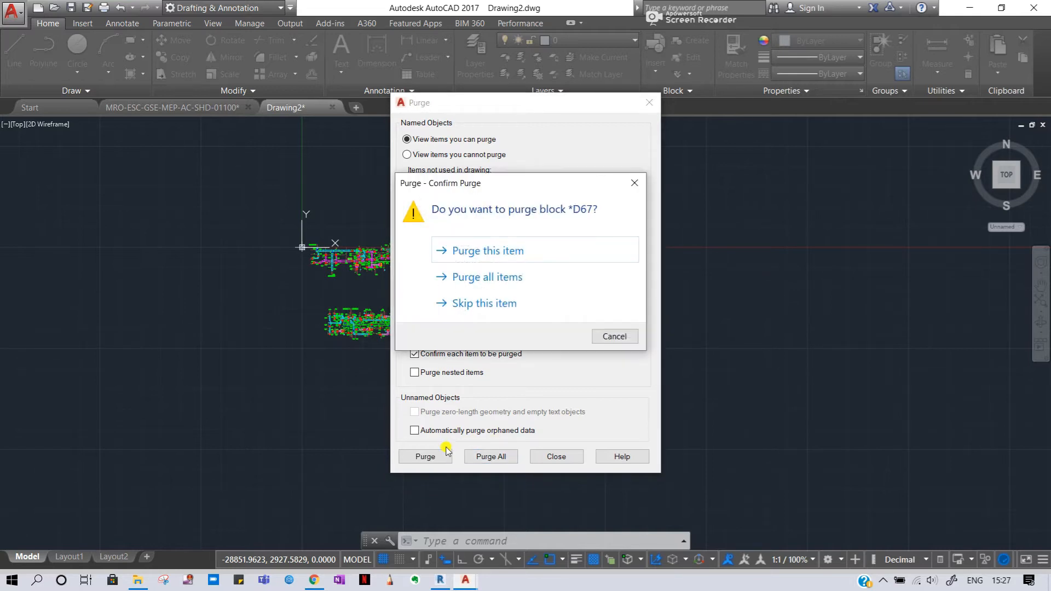
{"action": "left_click", "coordinate": [487, 278]}
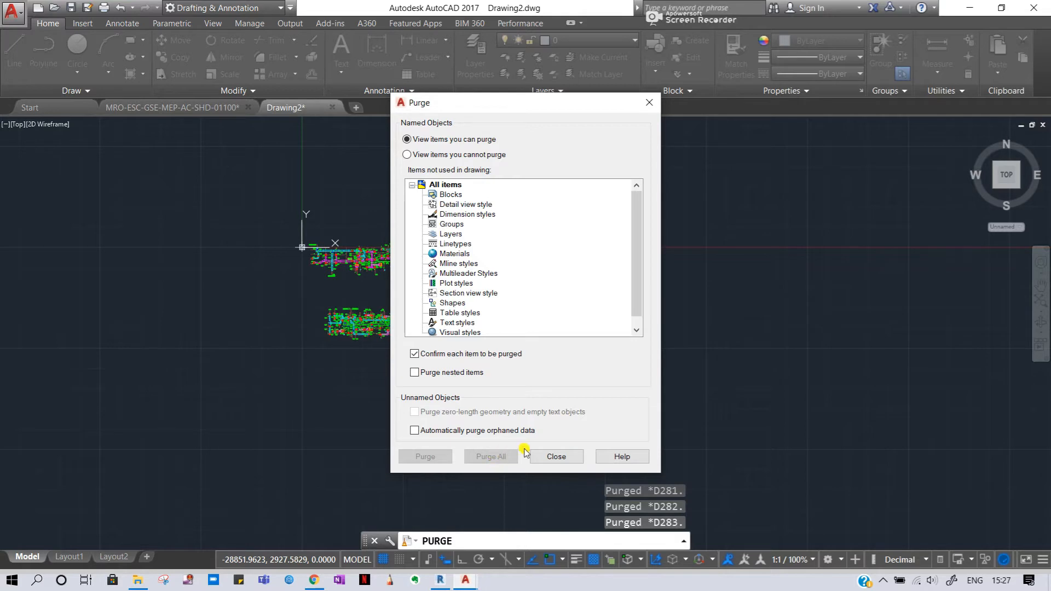
{"action": "left_click", "coordinate": [565, 461]}
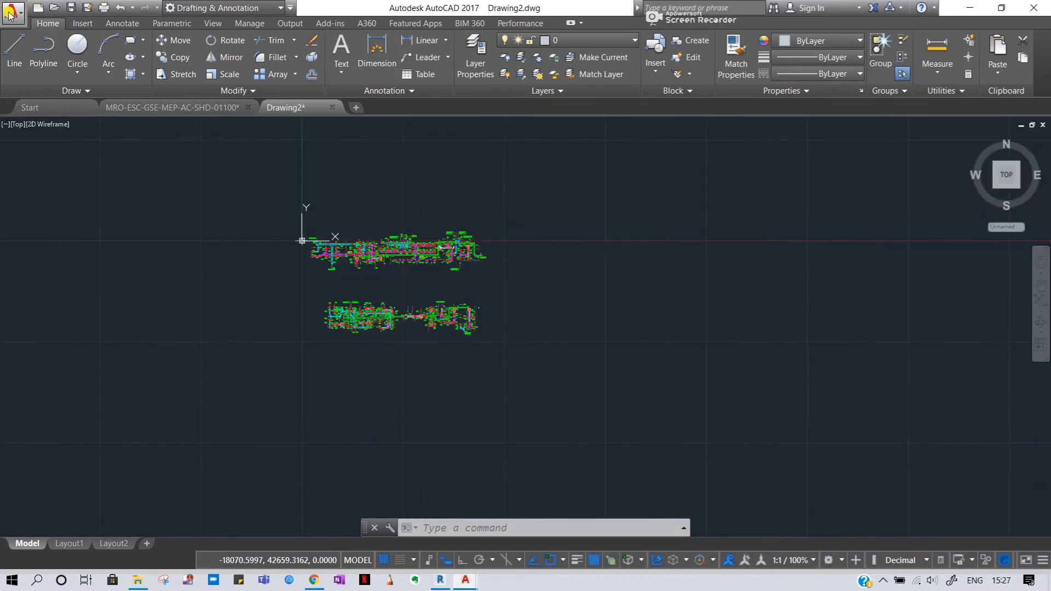
Save Drawing2 as HVAC_linked_GF in the PROJECT LINKS folder under ammroc > AMMROC, keeping the AutoCAD 2013 Drawing format.
{"action": "left_click", "coordinate": [9, 14]}
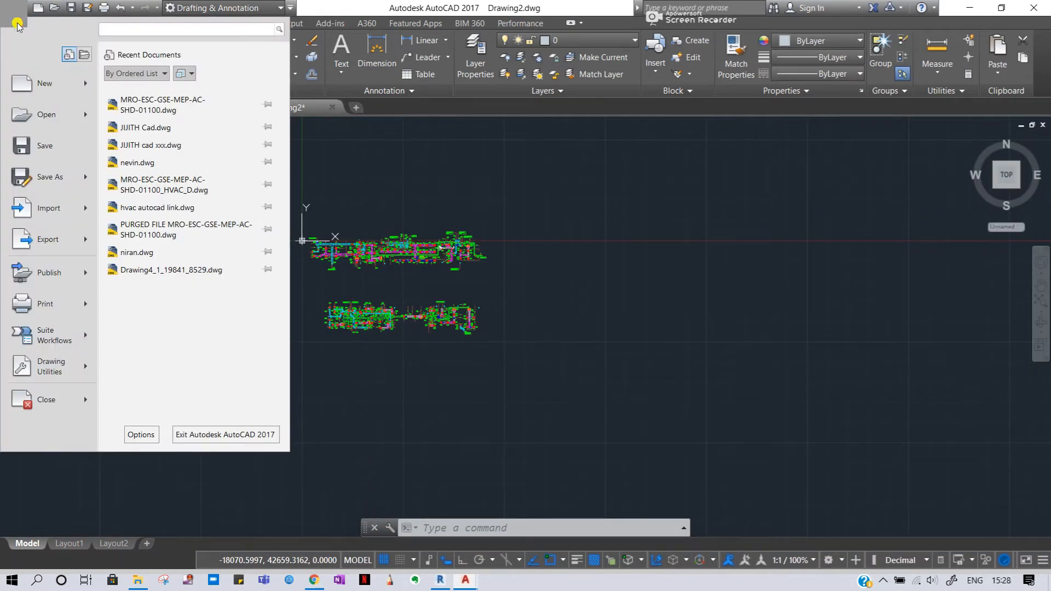
{"action": "mouse_move", "coordinate": [49, 179]}
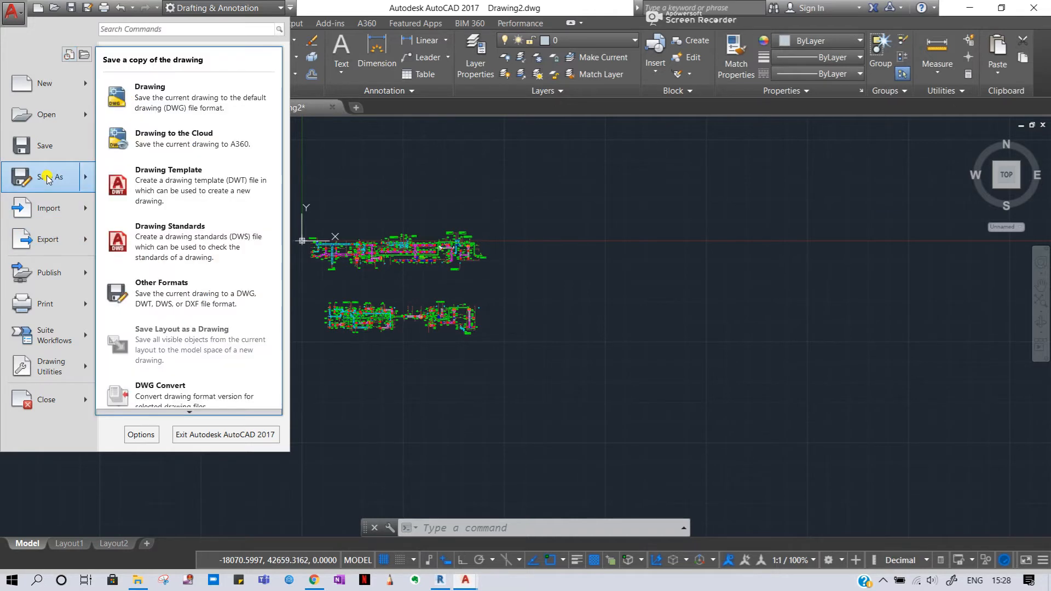
{"action": "left_click", "coordinate": [53, 151]}
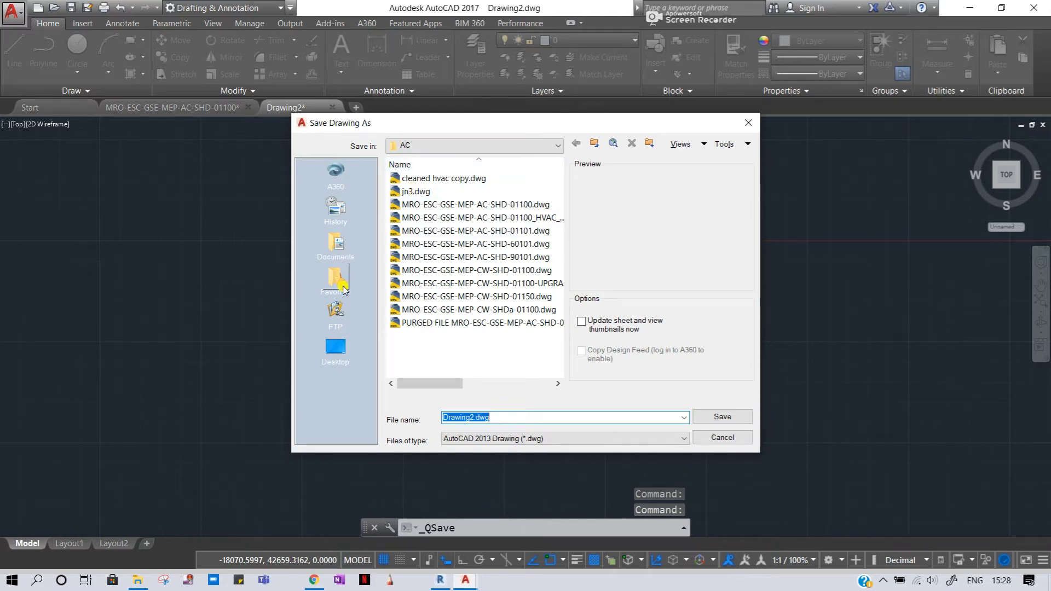
{"action": "left_click", "coordinate": [440, 148]}
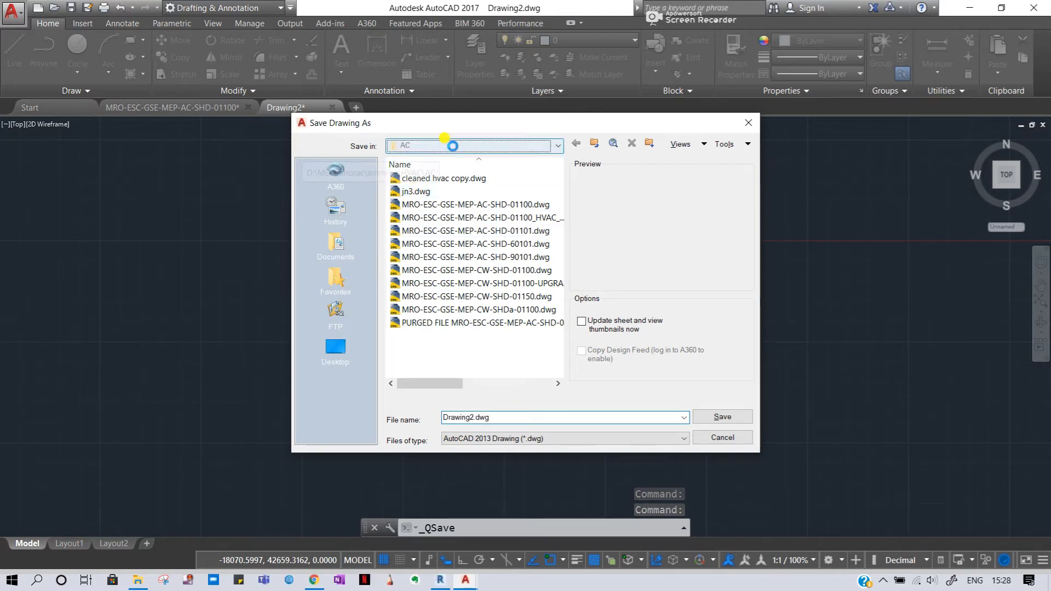
{"action": "left_click", "coordinate": [557, 145]}
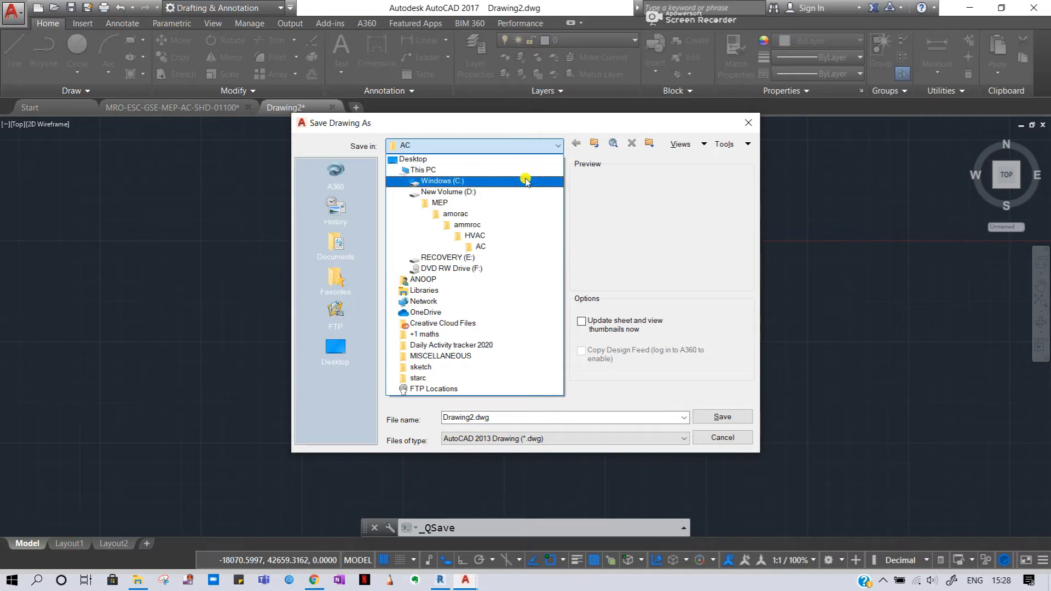
{"action": "left_click", "coordinate": [488, 226]}
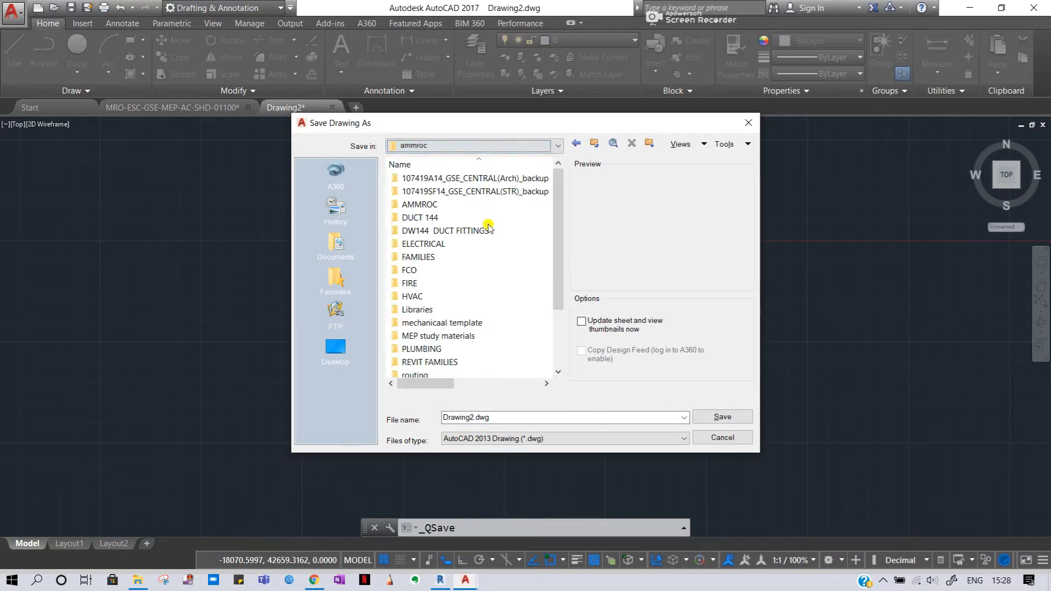
{"action": "double_click", "coordinate": [467, 207]}
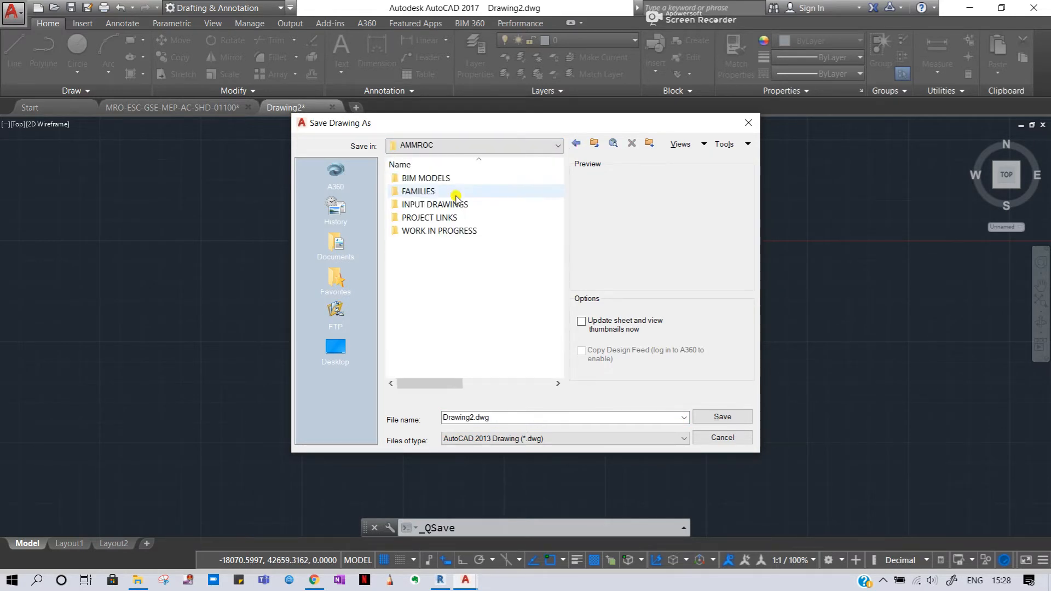
{"action": "double_click", "coordinate": [430, 218]}
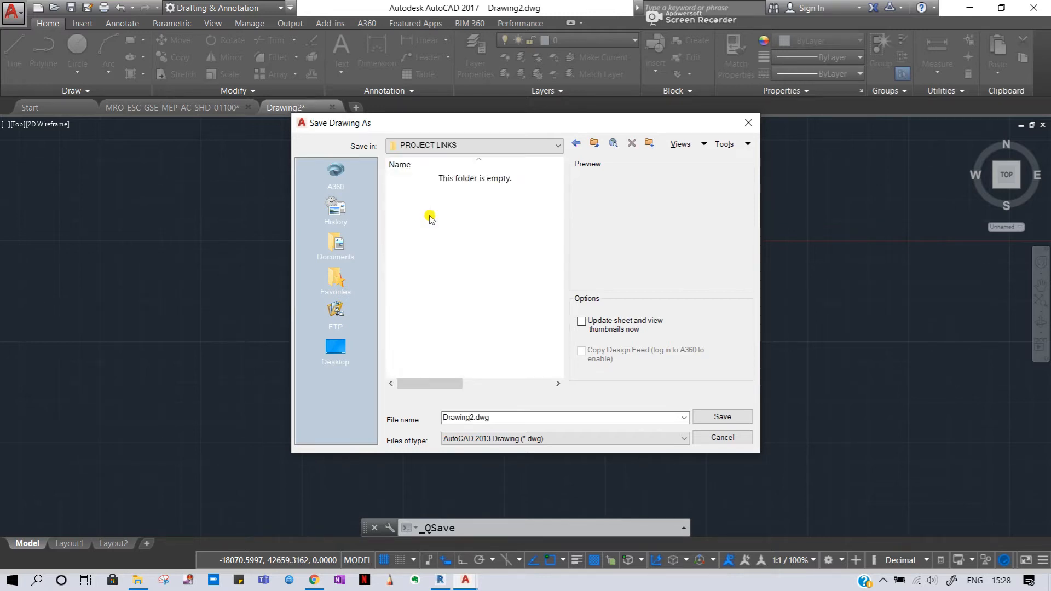
{"action": "double_click", "coordinate": [493, 418]}
{"action": "type", "text": "HVAC_linked_GF"}
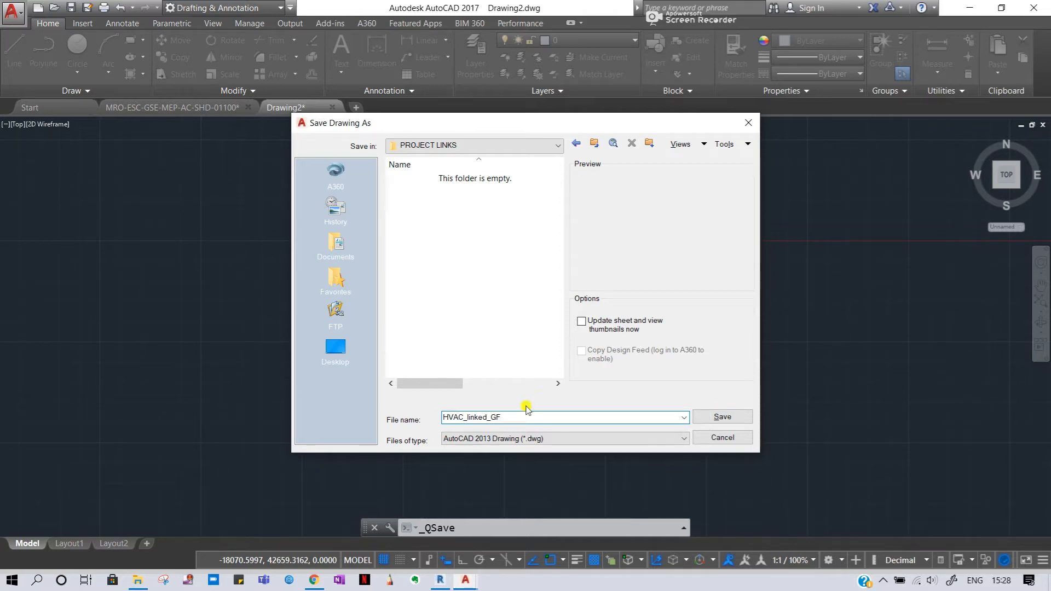
{"action": "left_click", "coordinate": [736, 417]}
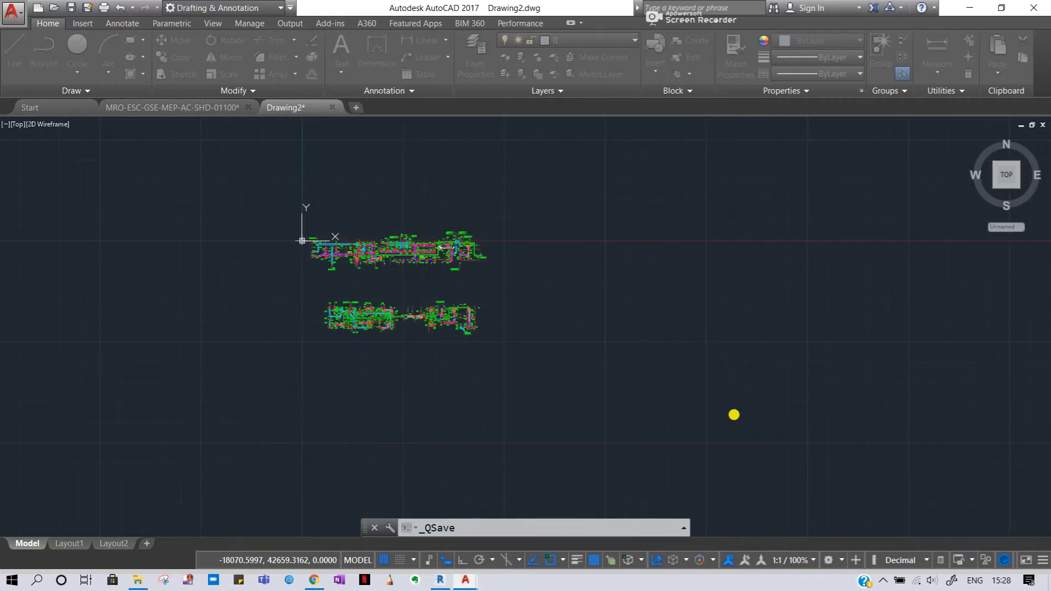
Switch to the Ammroc Linked MEP project in Revit, start Link CAD and browse to D: > MEP > amorac > ammroc > AMMROC > PROJECT LINKS.
{"action": "left_click", "coordinate": [972, 9]}
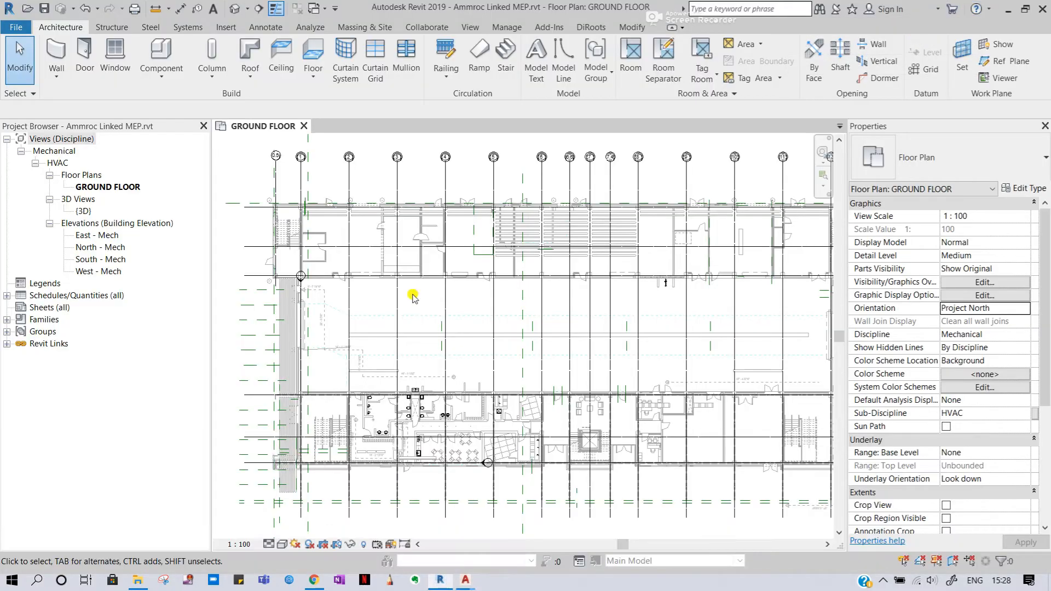
{"action": "scroll", "coordinate": [488, 247], "scroll_direction": "down", "scroll_amount": 2}
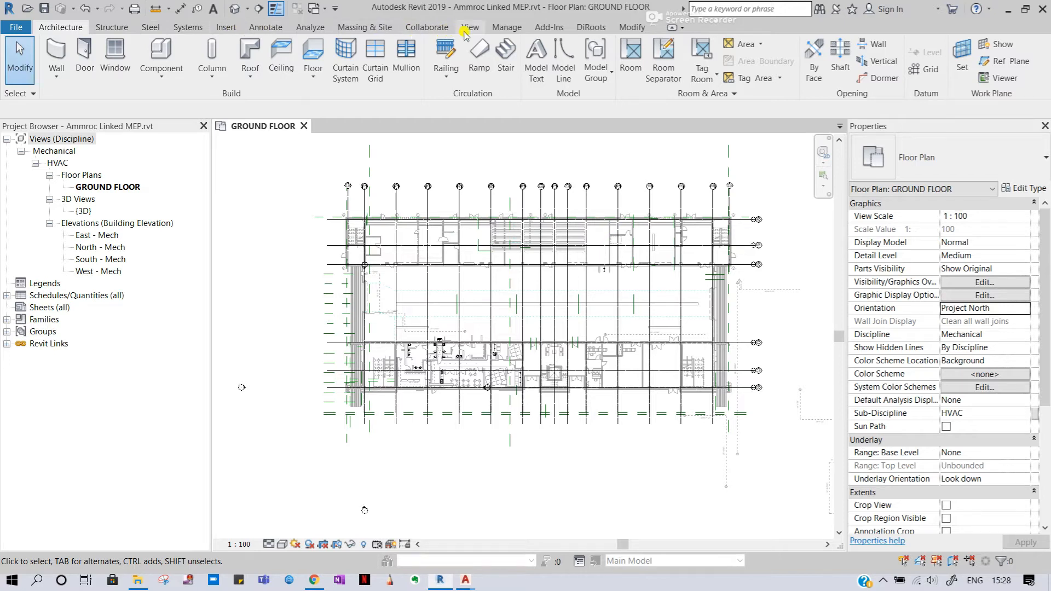
{"action": "left_click", "coordinate": [224, 30]}
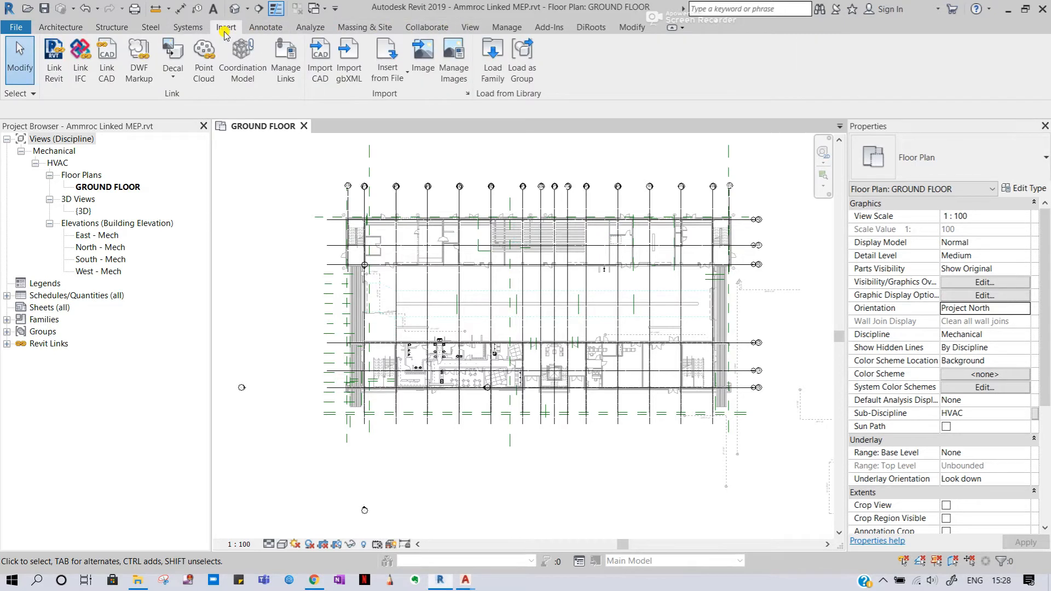
{"action": "left_click", "coordinate": [107, 67]}
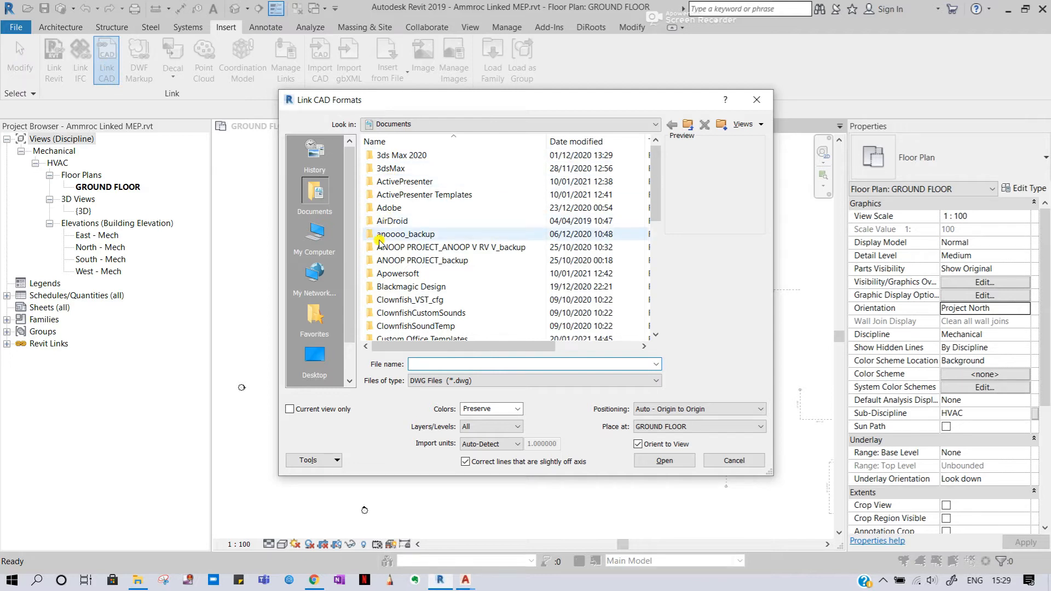
{"action": "scroll", "coordinate": [340, 310], "scroll_direction": "down", "scroll_amount": 1}
{"action": "scroll", "coordinate": [320, 328], "scroll_direction": "up", "scroll_amount": 1}
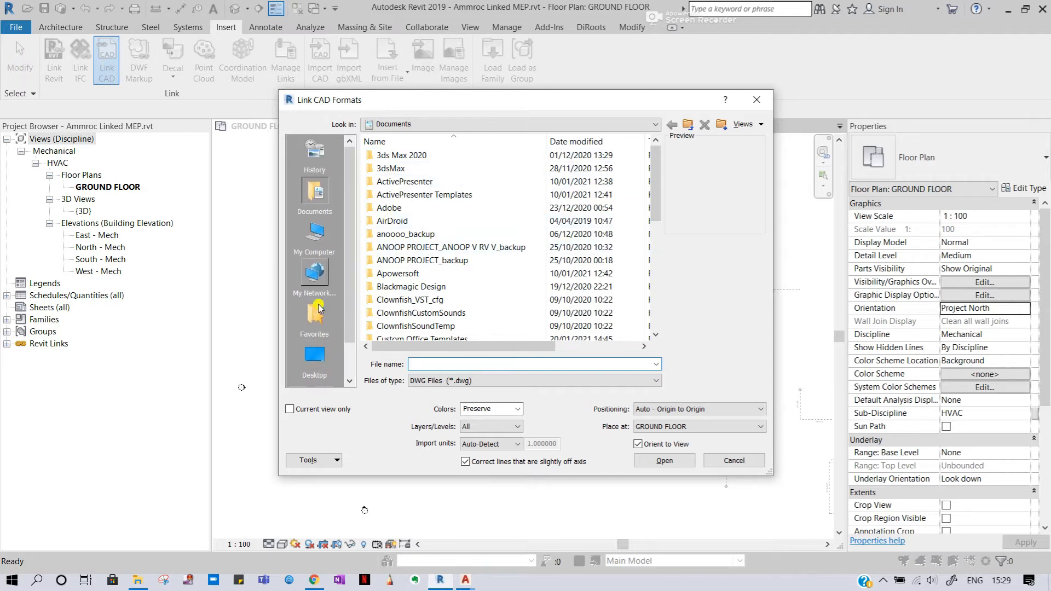
{"action": "left_click", "coordinate": [314, 241]}
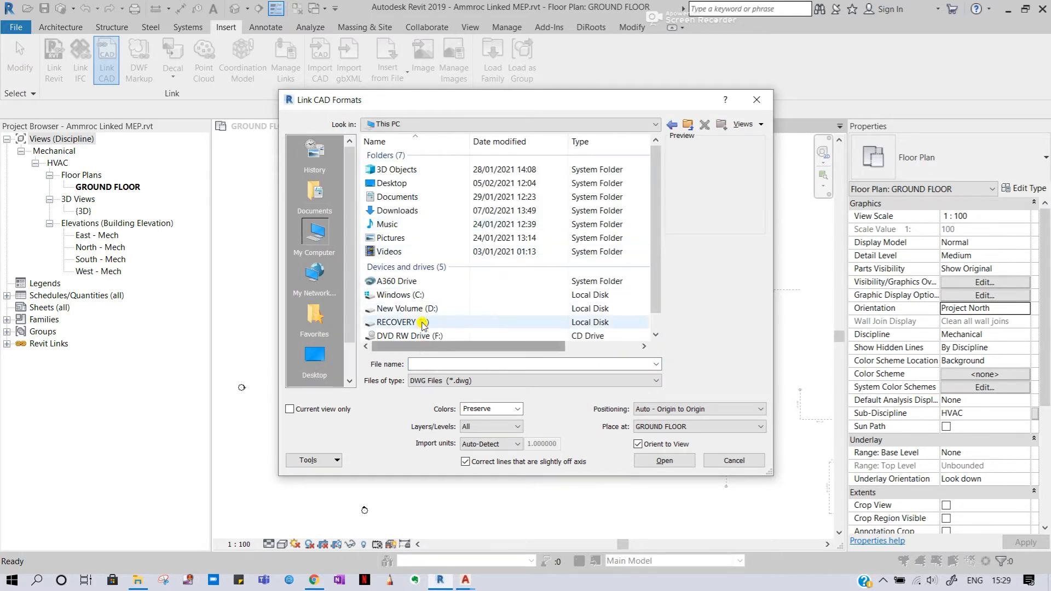
{"action": "double_click", "coordinate": [420, 310]}
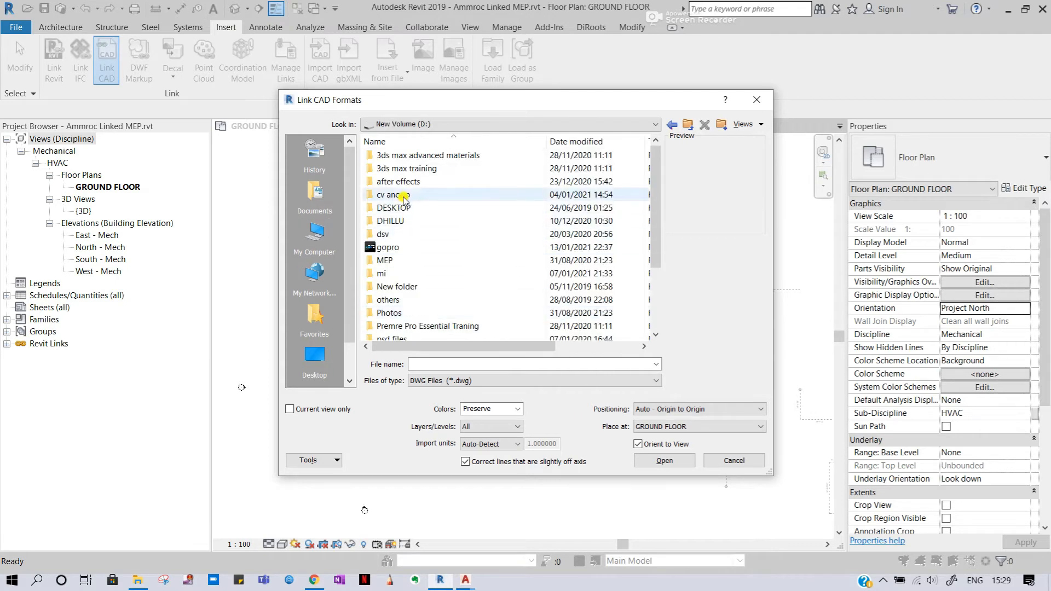
{"action": "double_click", "coordinate": [396, 259]}
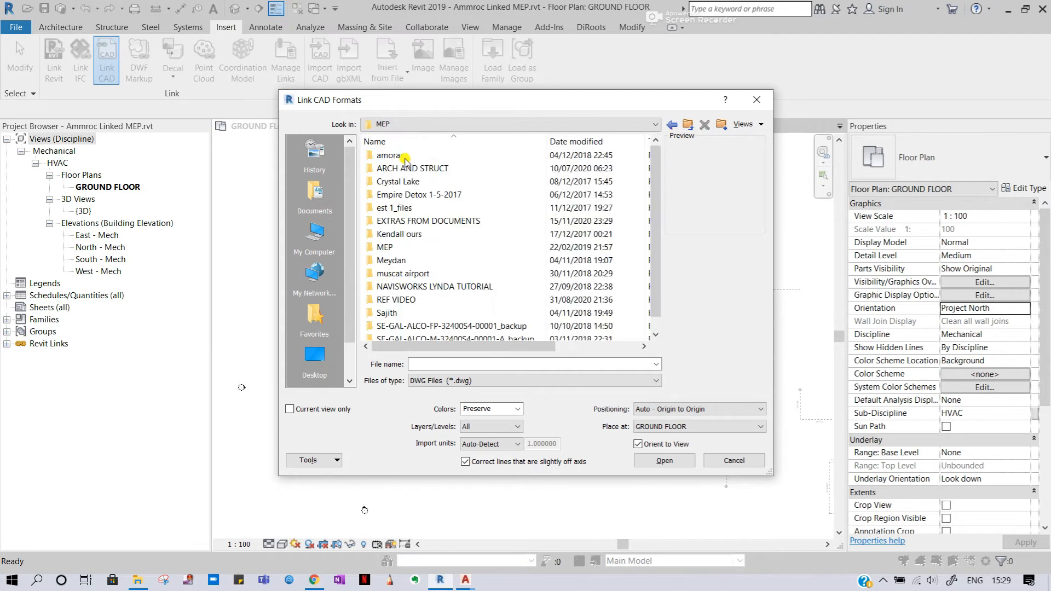
{"action": "double_click", "coordinate": [406, 157]}
{"action": "double_click", "coordinate": [406, 156]}
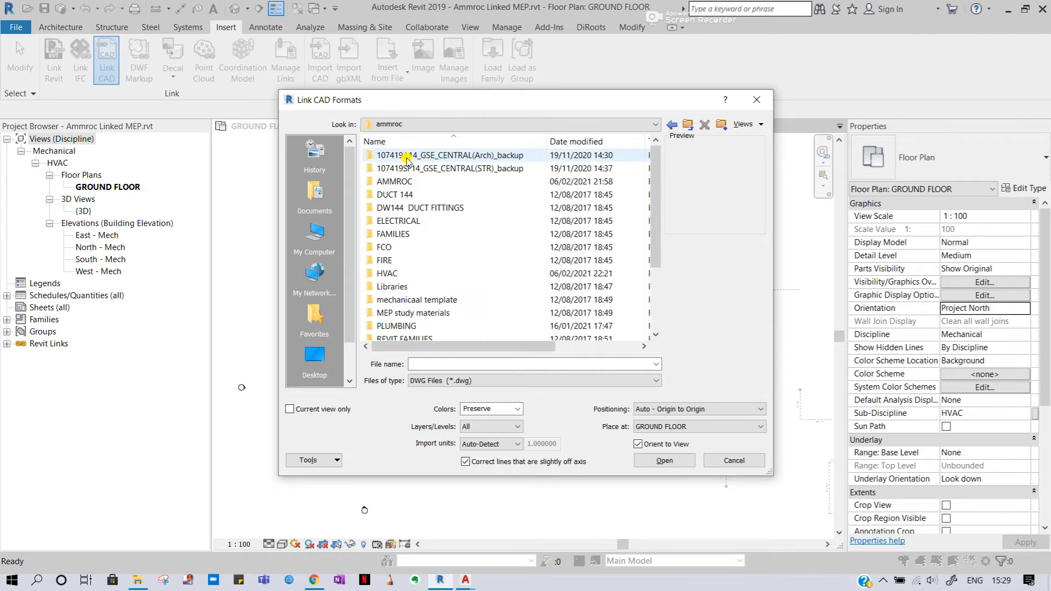
{"action": "double_click", "coordinate": [417, 183]}
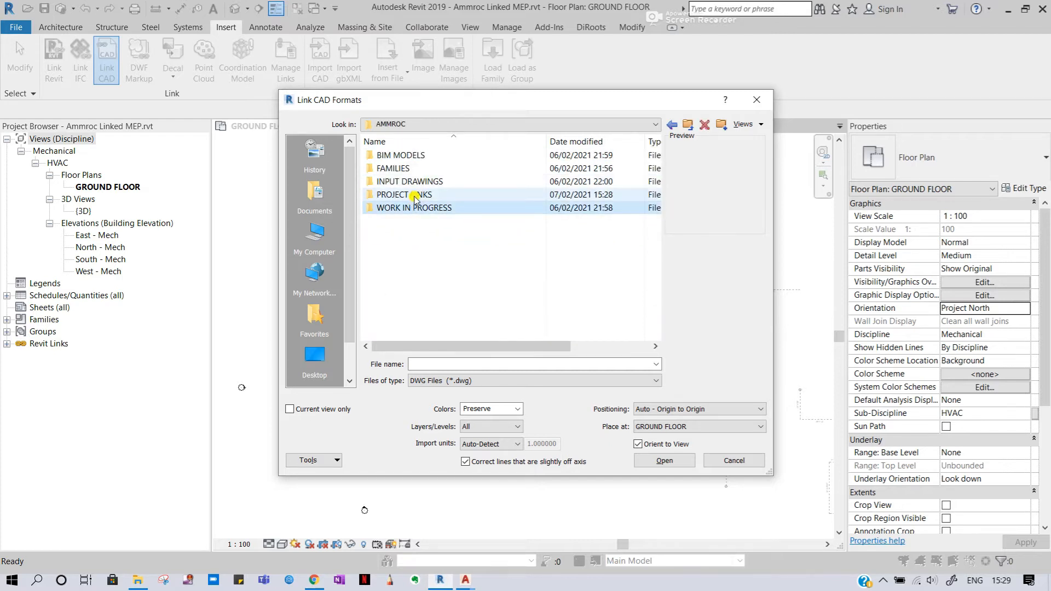
{"action": "left_click", "coordinate": [415, 197]}
{"action": "double_click", "coordinate": [415, 196]}
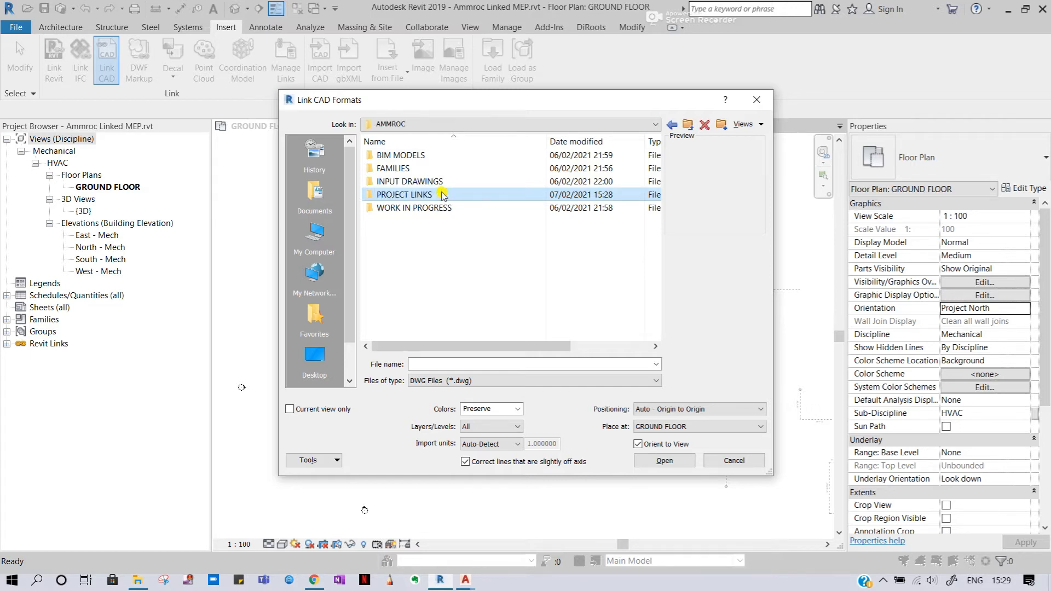
Link HVAC_linked_GF.dwg into the GROUND FLOOR plan for the current view only, with Auto - Origin to Origin positioning.
{"action": "left_click", "coordinate": [454, 156]}
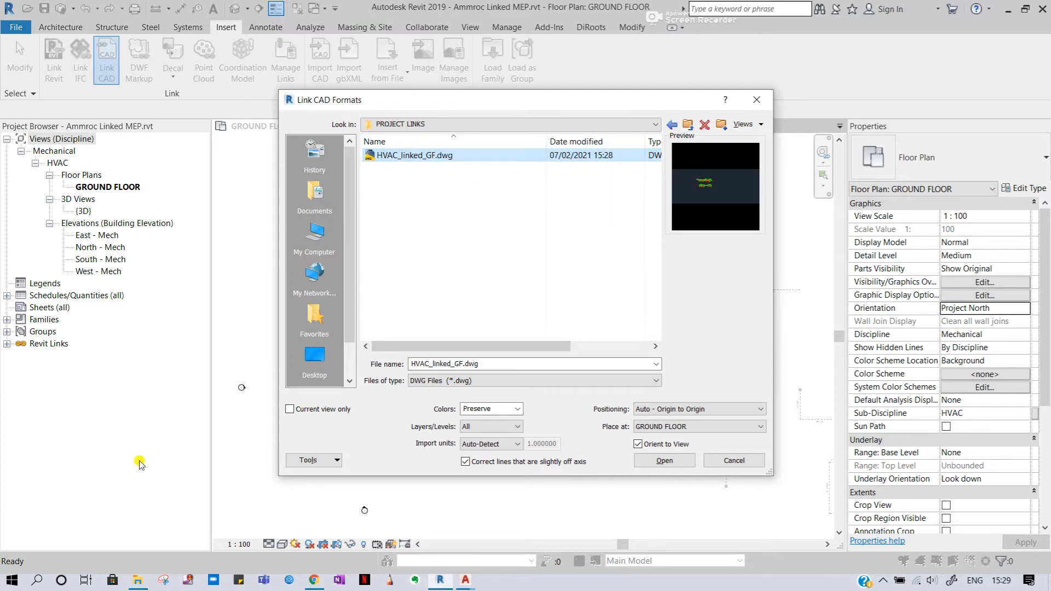
{"action": "left_click", "coordinate": [289, 410]}
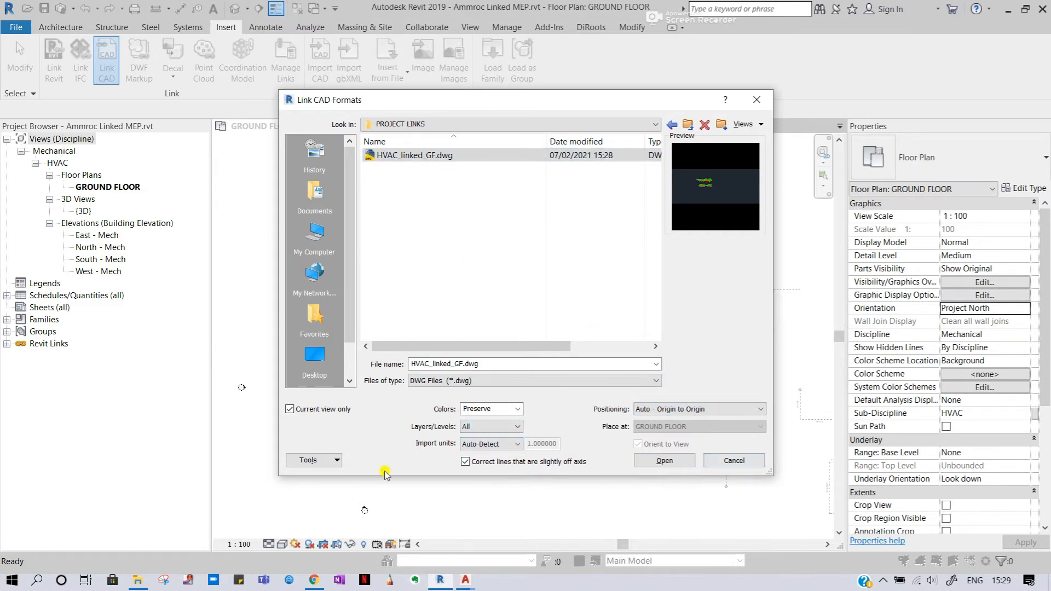
{"action": "left_click", "coordinate": [663, 461]}
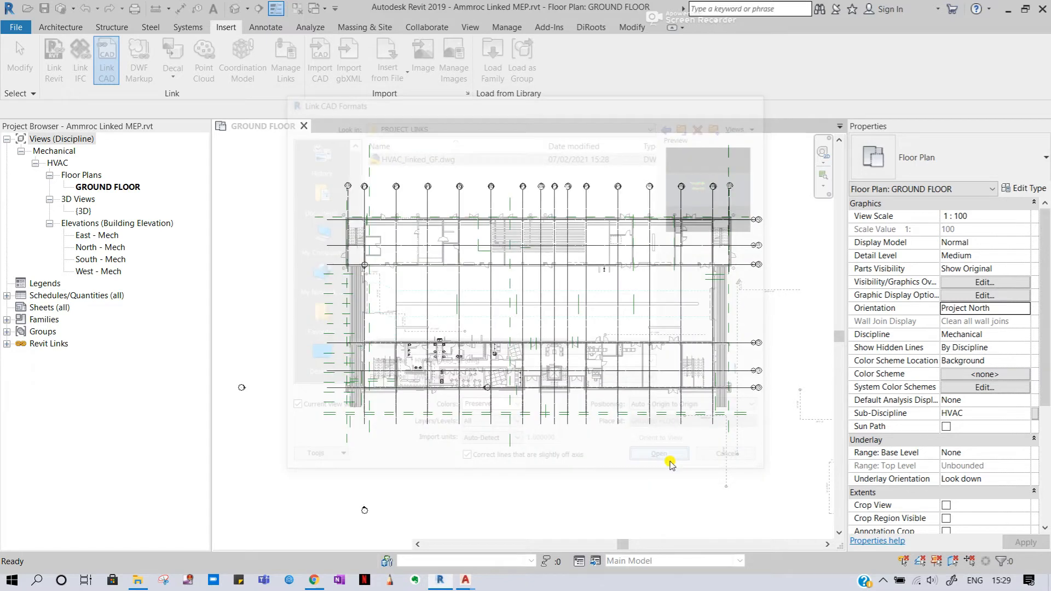
{"action": "left_click", "coordinate": [651, 446]}
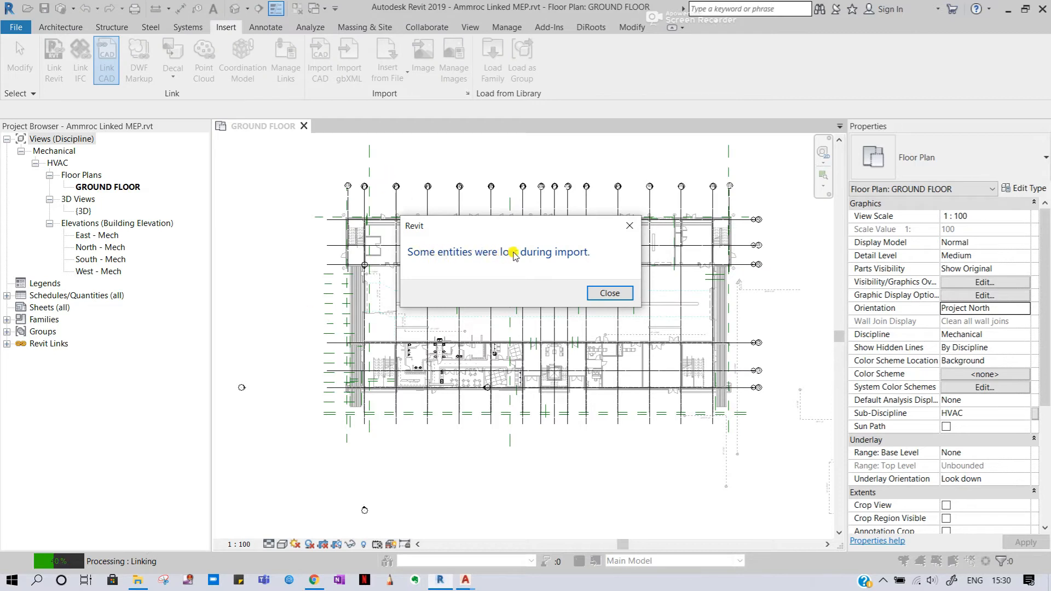
{"action": "left_click", "coordinate": [611, 294]}
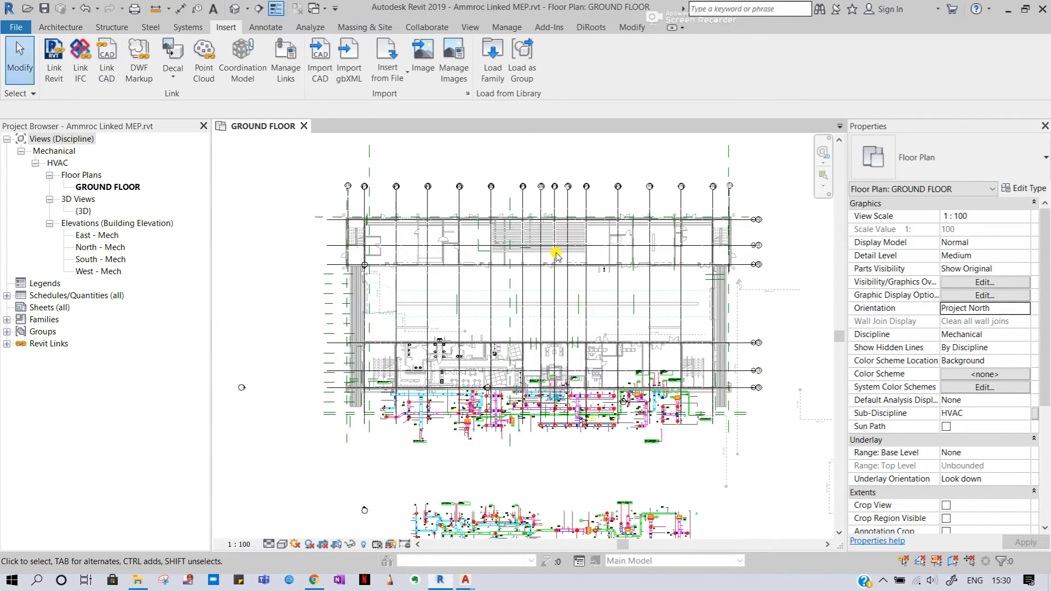
{"action": "scroll", "coordinate": [555, 252], "scroll_direction": "down", "scroll_amount": 1}
{"action": "scroll", "coordinate": [556, 256], "scroll_direction": "down", "scroll_amount": 1}
{"action": "middle_click_drag", "start_coordinate": [648, 346], "coordinate": [551, 260]}
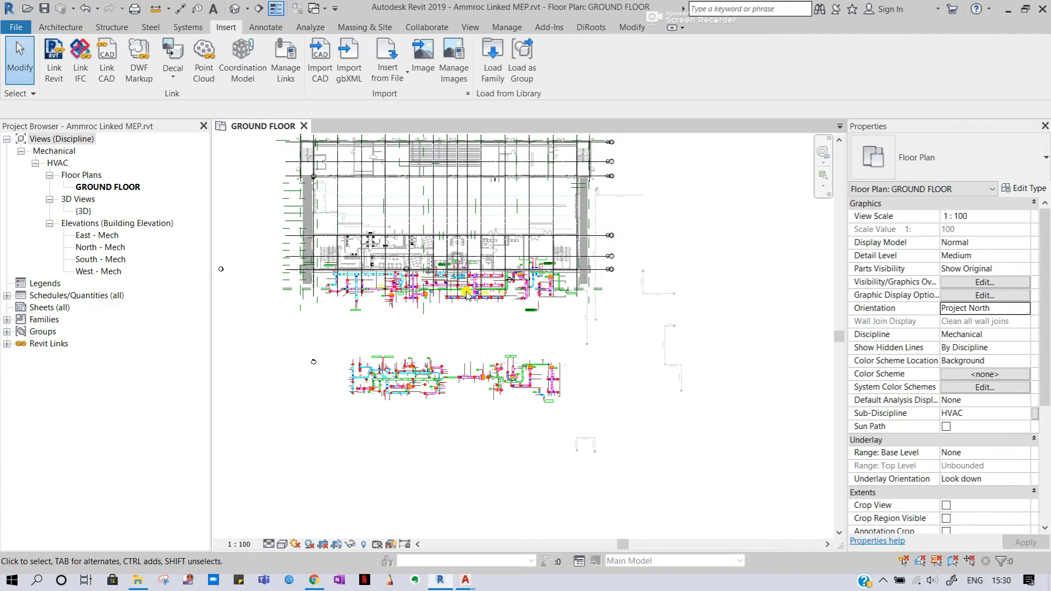
{"action": "left_click_drag", "start_coordinate": [551, 376], "coordinate": [261, 135]}
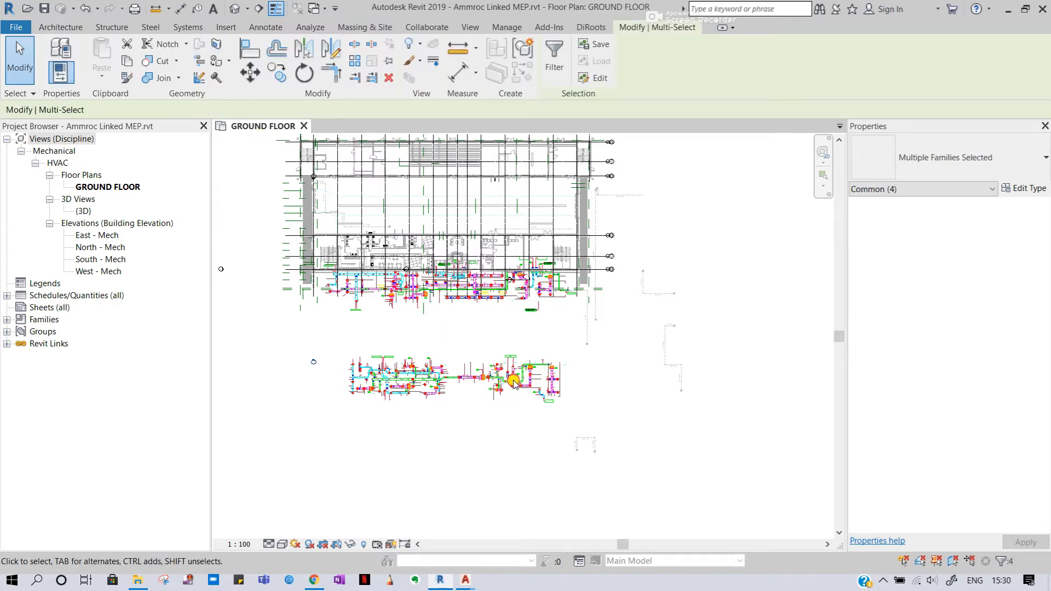
{"action": "key", "text": "Escape"}
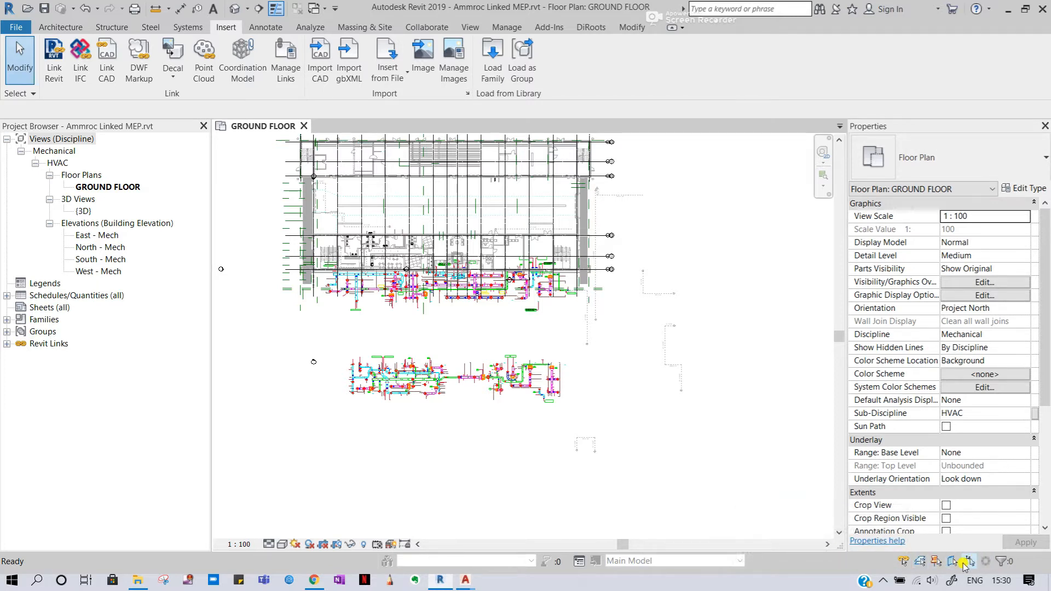
{"action": "left_click", "coordinate": [465, 383]}
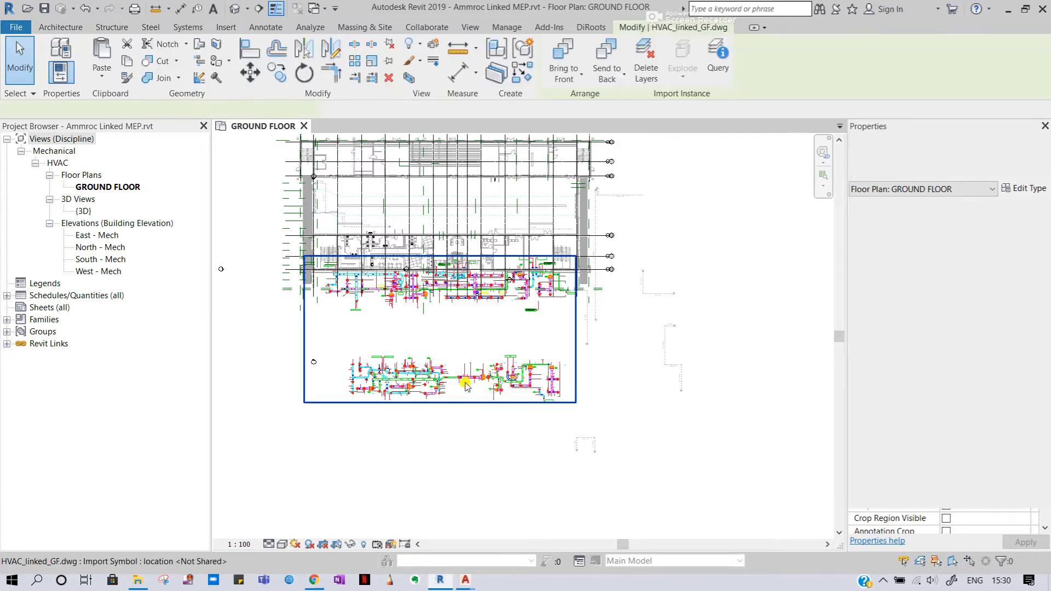
{"action": "middle_click_drag", "start_coordinate": [511, 360], "coordinate": [524, 428]}
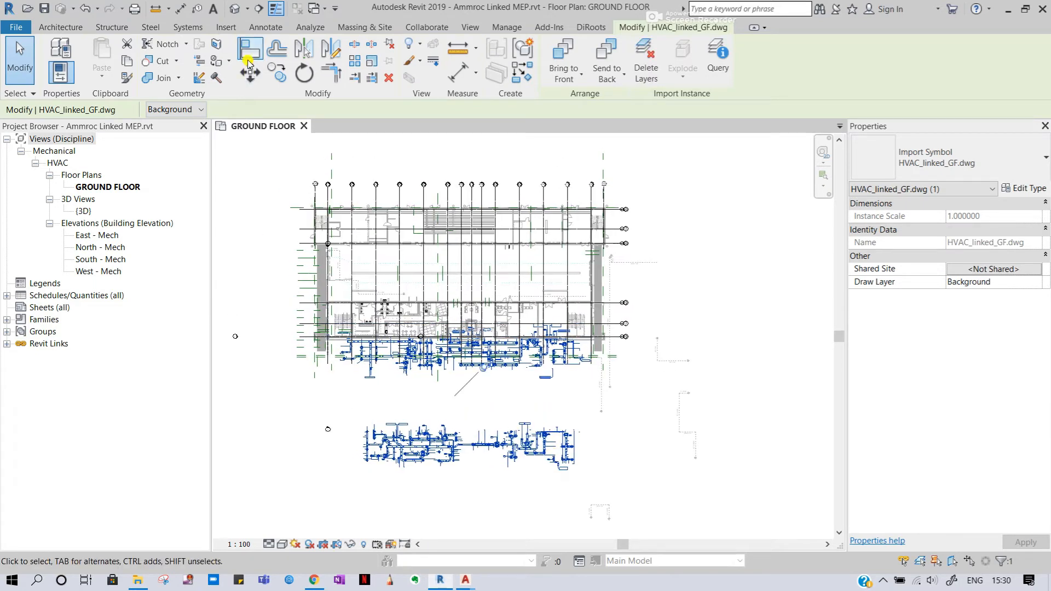
{"action": "left_click", "coordinate": [250, 72]}
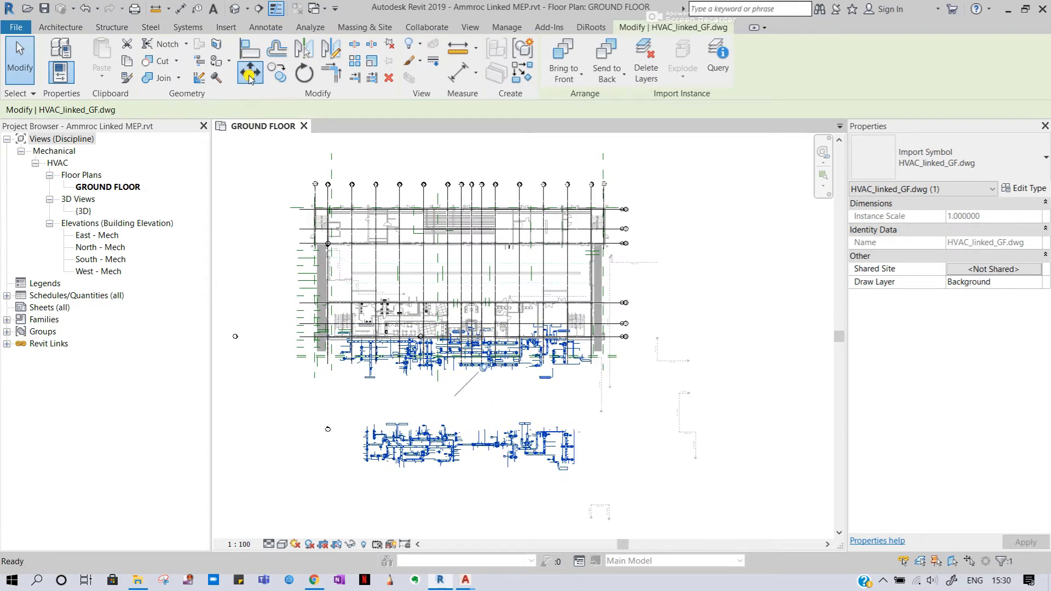
{"action": "left_click", "coordinate": [416, 412]}
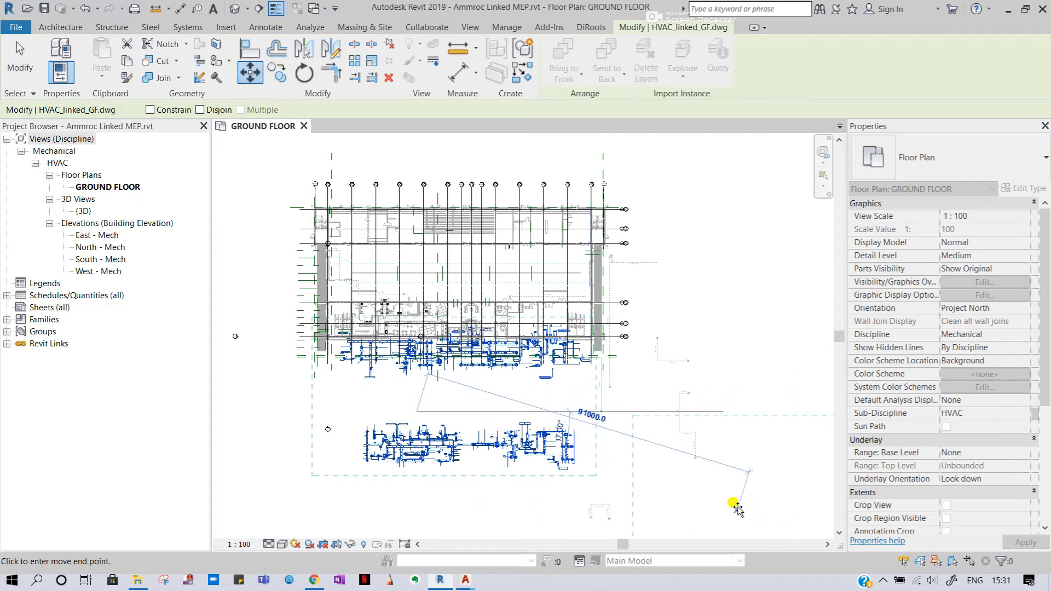
{"action": "key", "text": "Escape"}
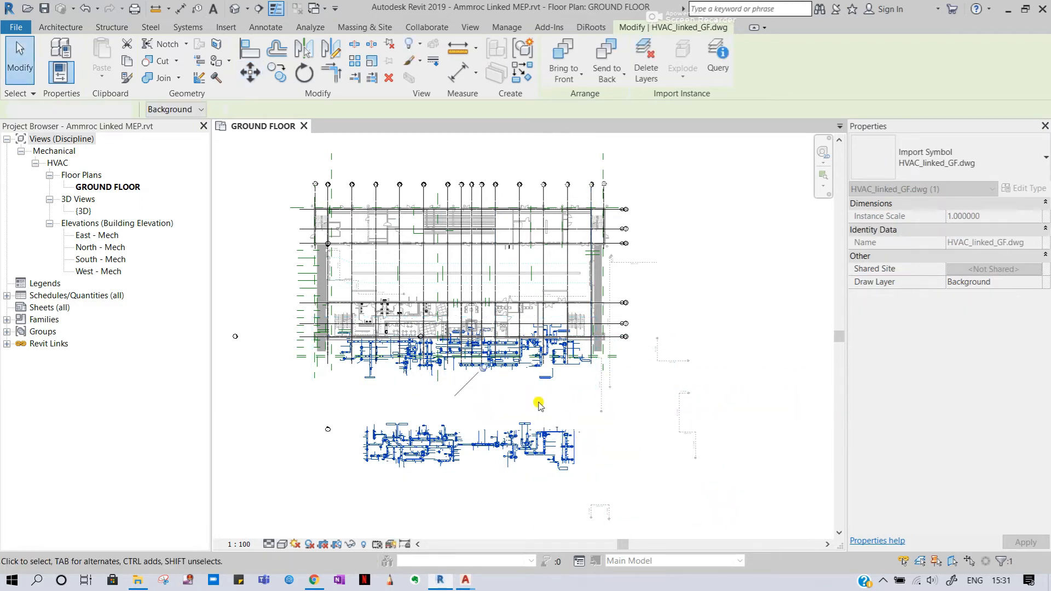
{"action": "key", "text": "Escape"}
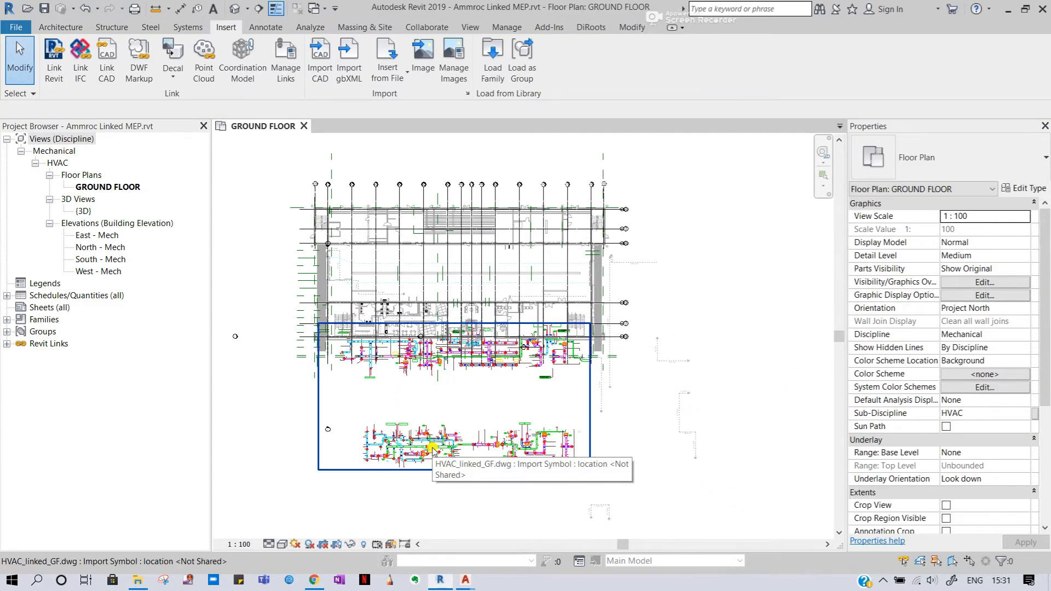
Try to move the linked HVAC_linked_GF.dwg away from the ground floor plan.
{"action": "left_click", "coordinate": [433, 448]}
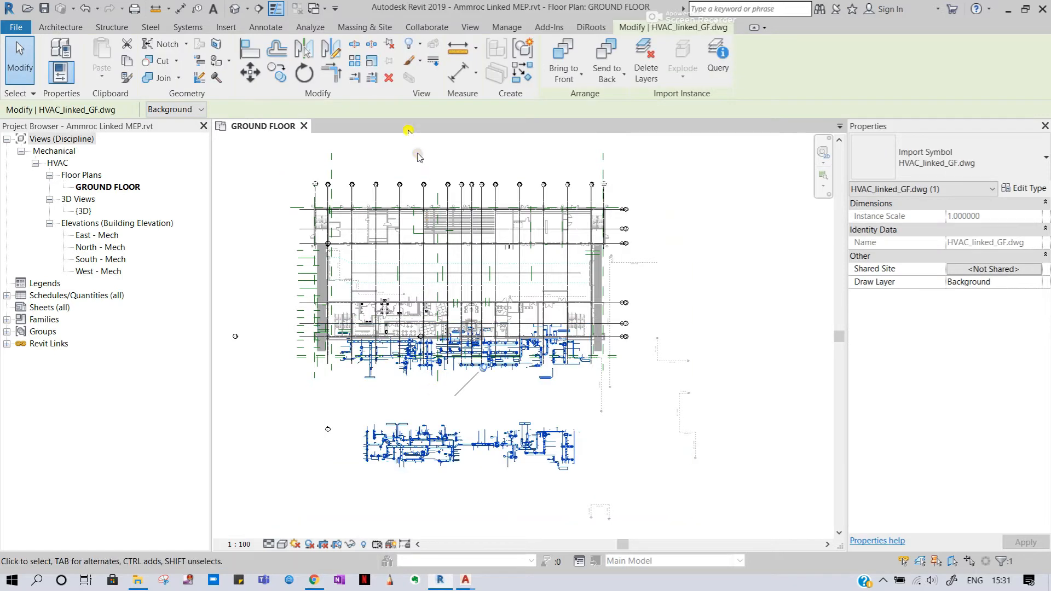
{"action": "left_click", "coordinate": [249, 71]}
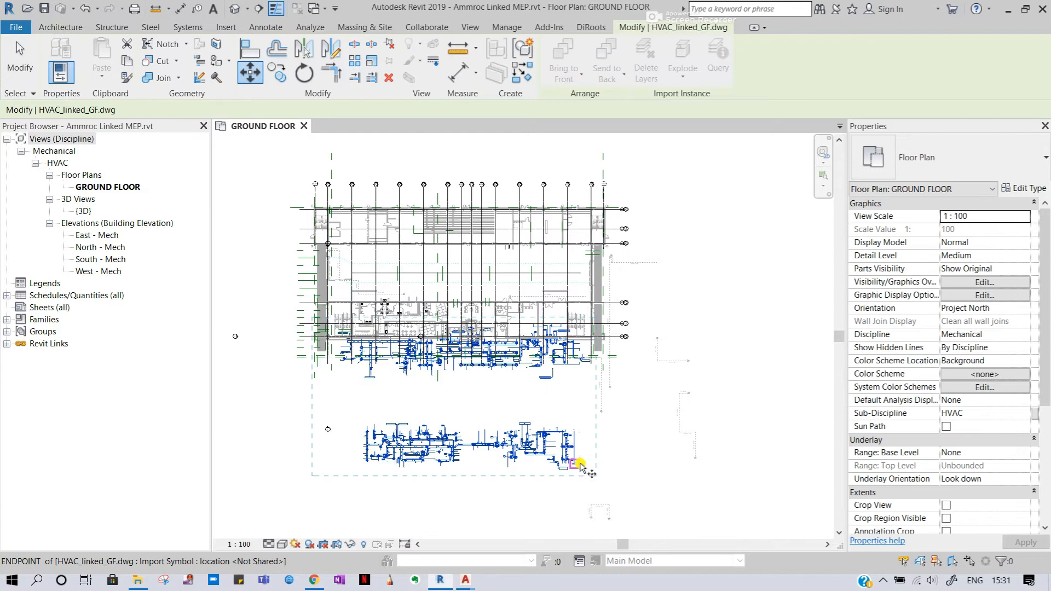
{"action": "left_click", "coordinate": [564, 456]}
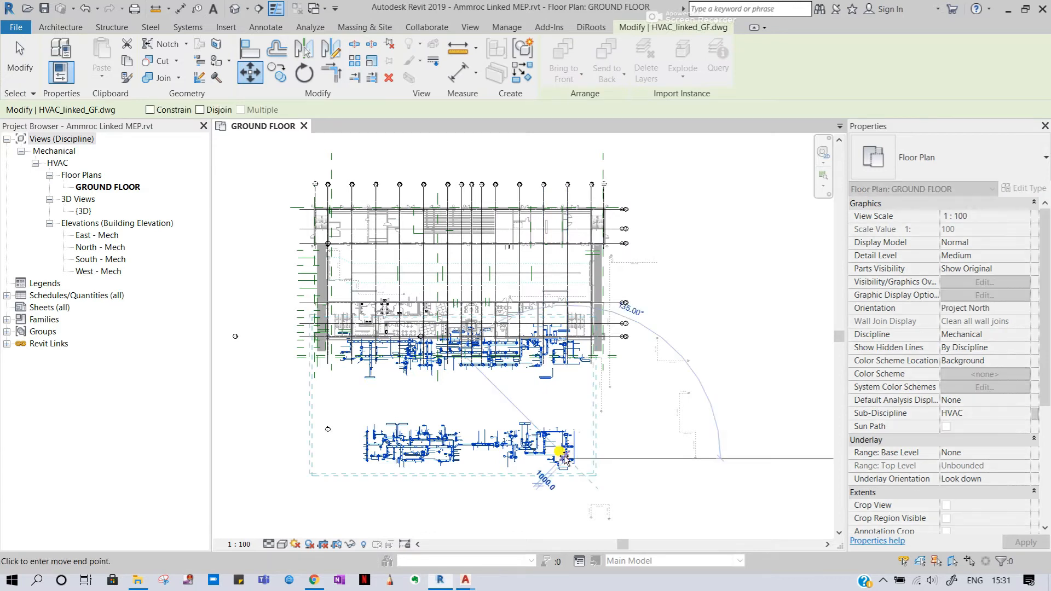
{"action": "left_click", "coordinate": [802, 536]}
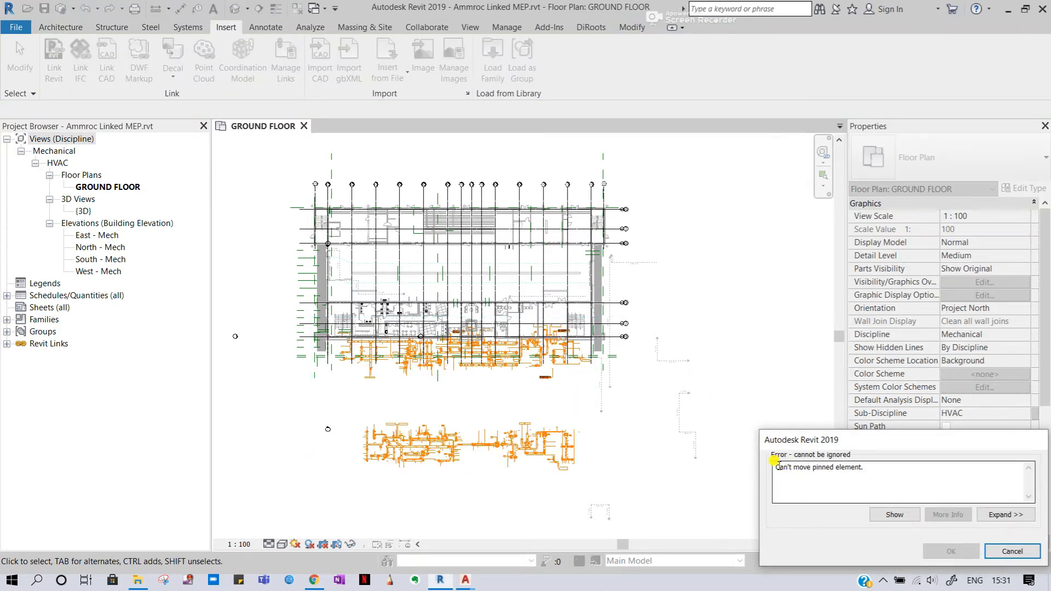
{"action": "left_click_drag", "start_coordinate": [773, 465], "coordinate": [864, 463]}
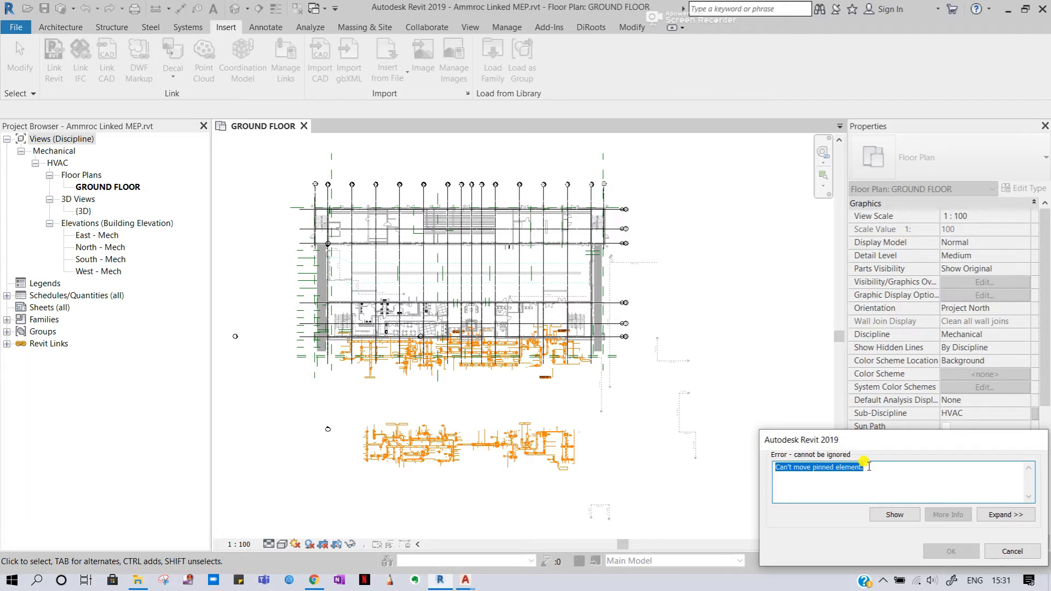
{"action": "left_click", "coordinate": [1012, 551]}
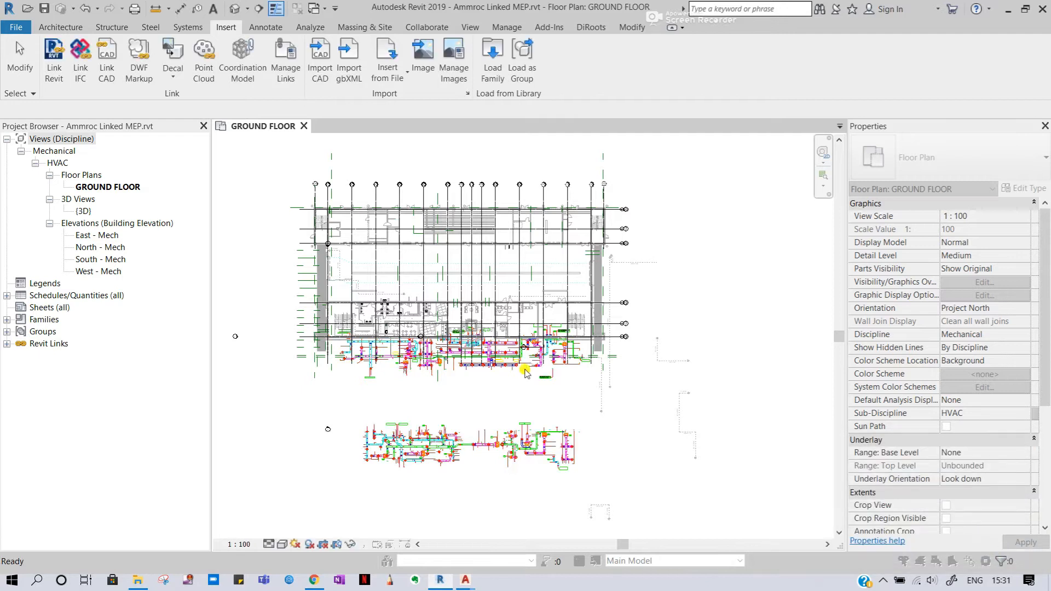
Unpin the HVAC_linked_GF.dwg link and move it to the empty area below and right of the building plan.
{"action": "left_click", "coordinate": [493, 440]}
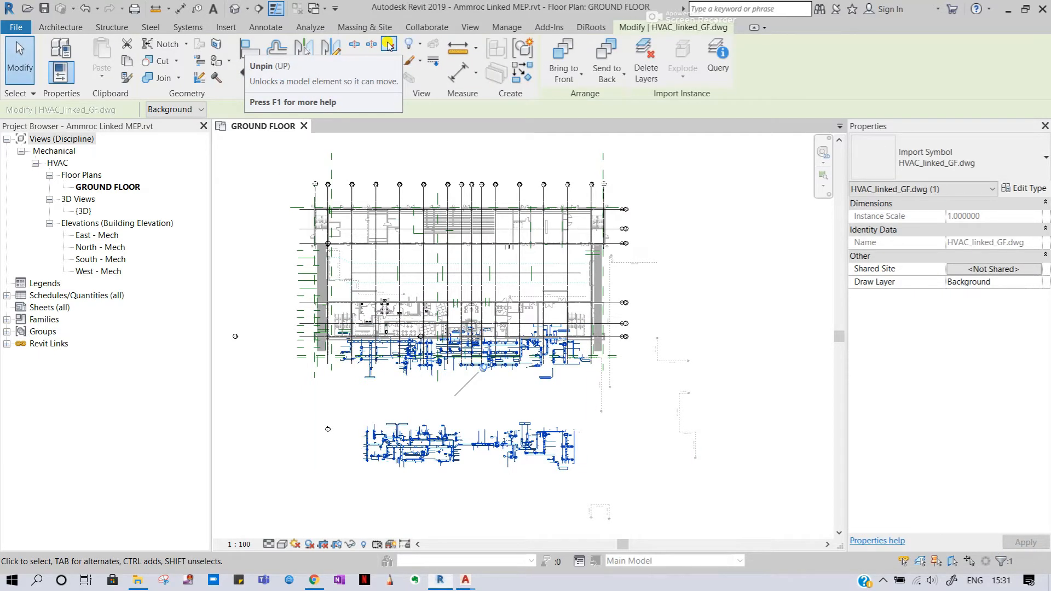
{"action": "left_click", "coordinate": [388, 45]}
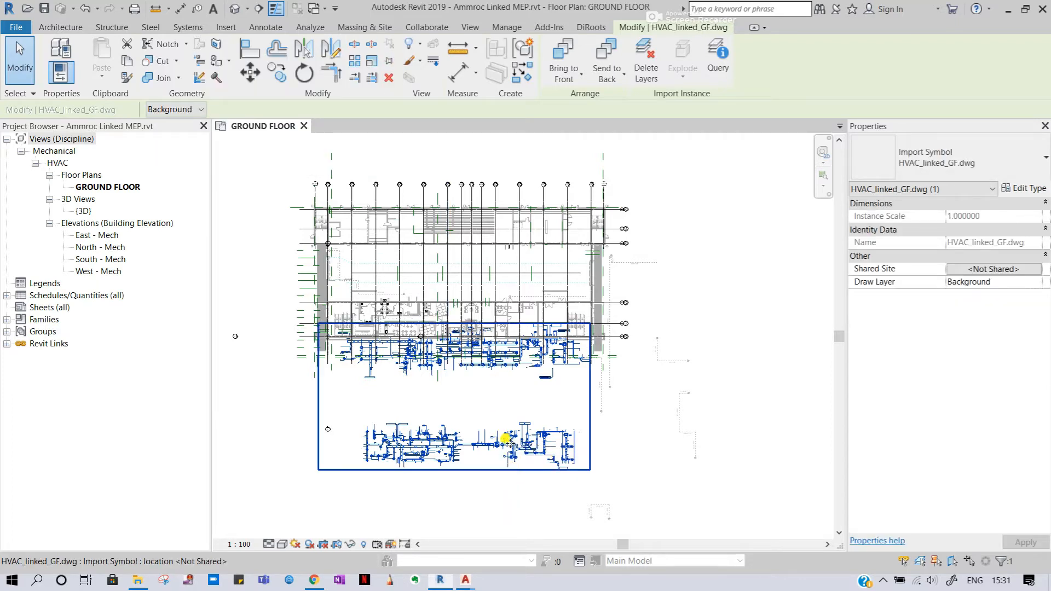
{"action": "scroll", "coordinate": [509, 424], "scroll_direction": "down", "scroll_amount": 2}
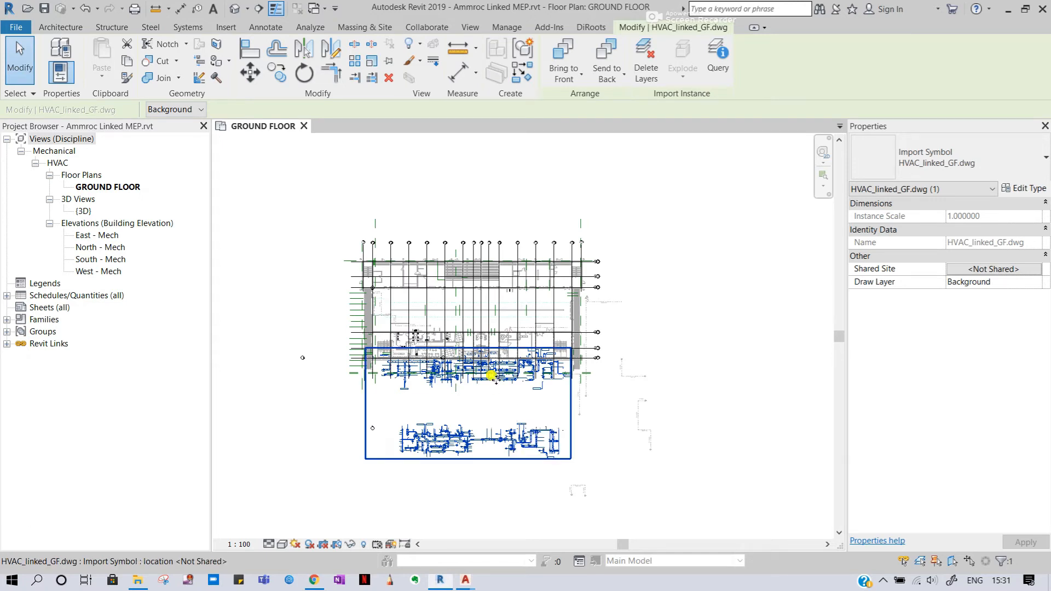
{"action": "left_click", "coordinate": [251, 79]}
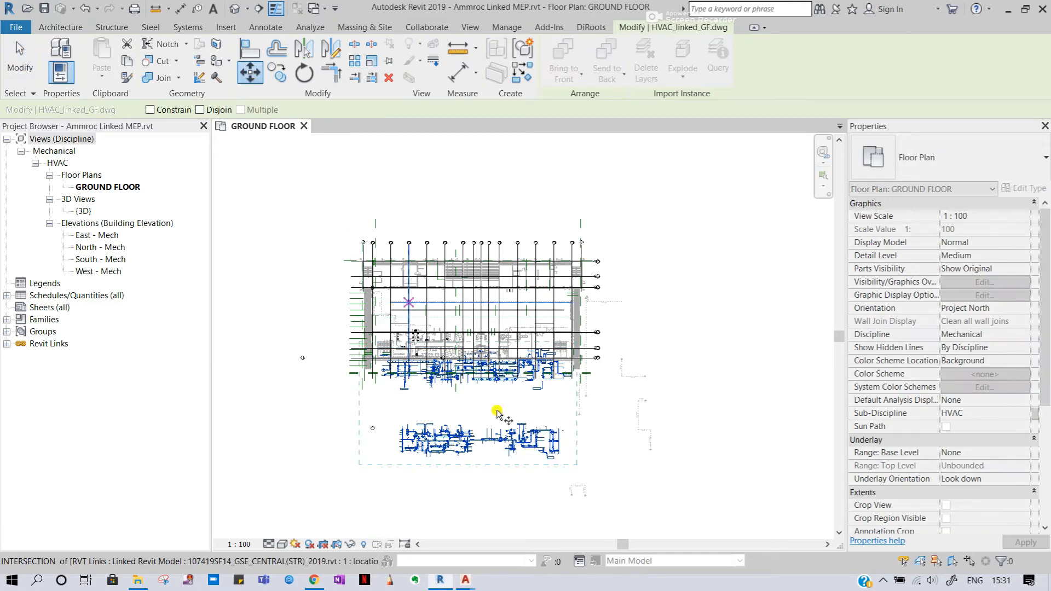
{"action": "left_click", "coordinate": [517, 442]}
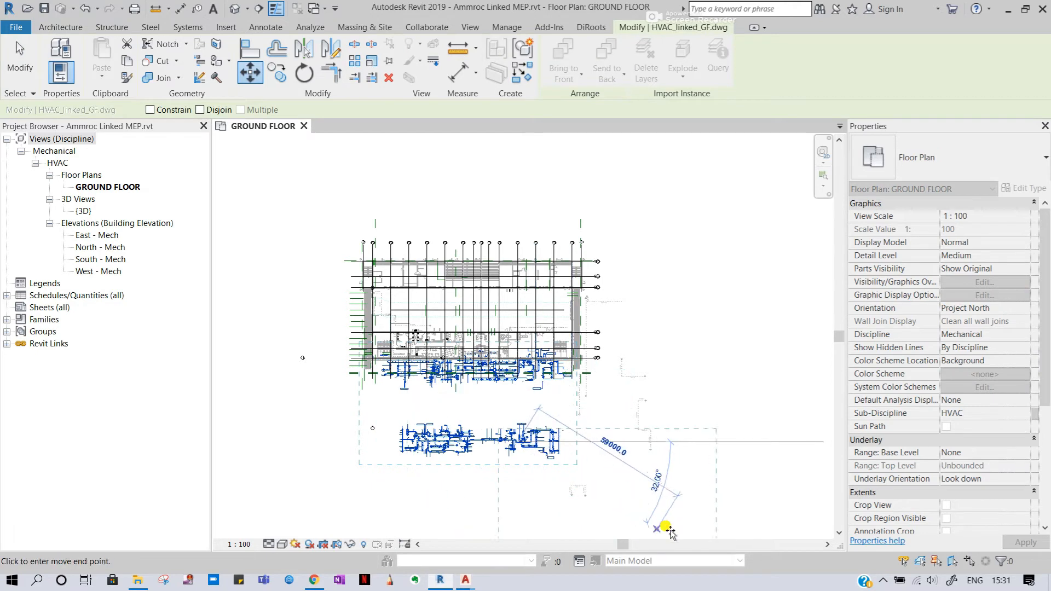
{"action": "left_click", "coordinate": [675, 527]}
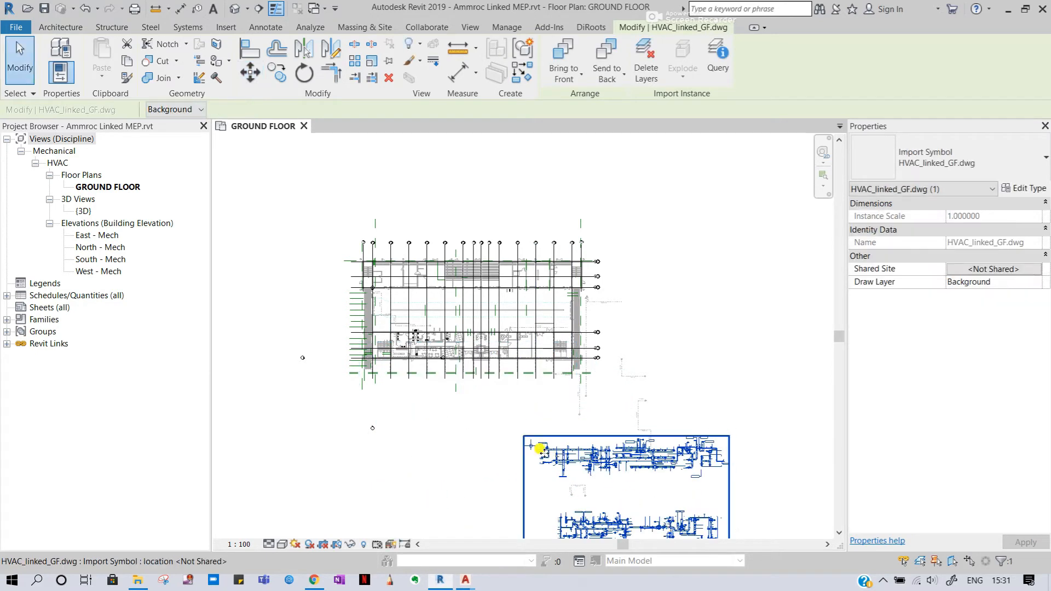
Move the HVAC link from the centre of its circular reference marker to the intersection of grid 0.5 and the uppermost horizontal grid line.
{"action": "scroll", "coordinate": [516, 445], "scroll_direction": "up", "scroll_amount": 5}
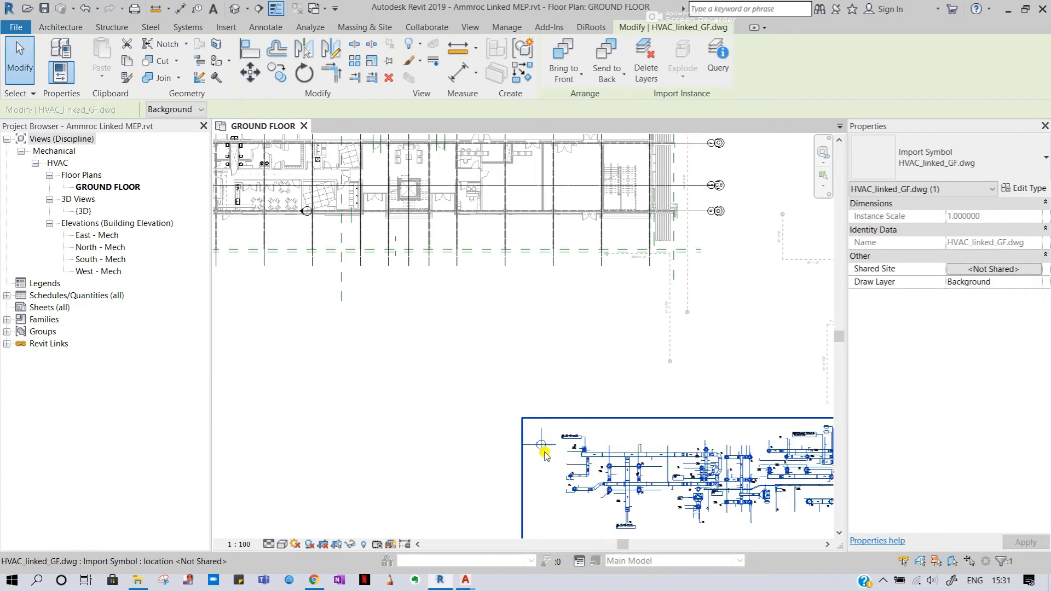
{"action": "scroll", "coordinate": [544, 451], "scroll_direction": "up", "scroll_amount": 2}
{"action": "key", "text": "Escape"}
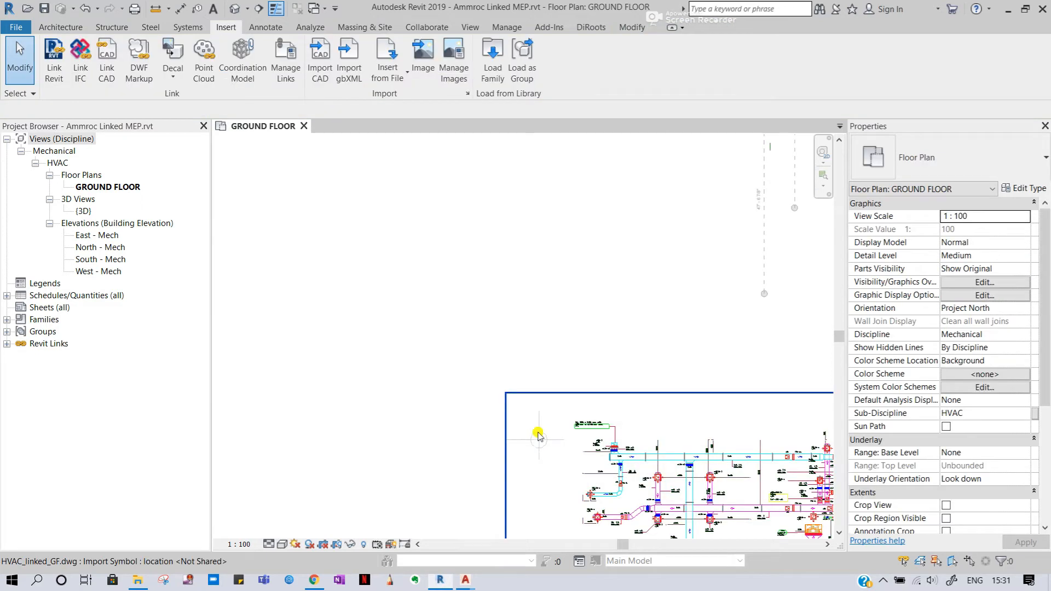
{"action": "scroll", "coordinate": [538, 454], "scroll_direction": "up", "scroll_amount": 1}
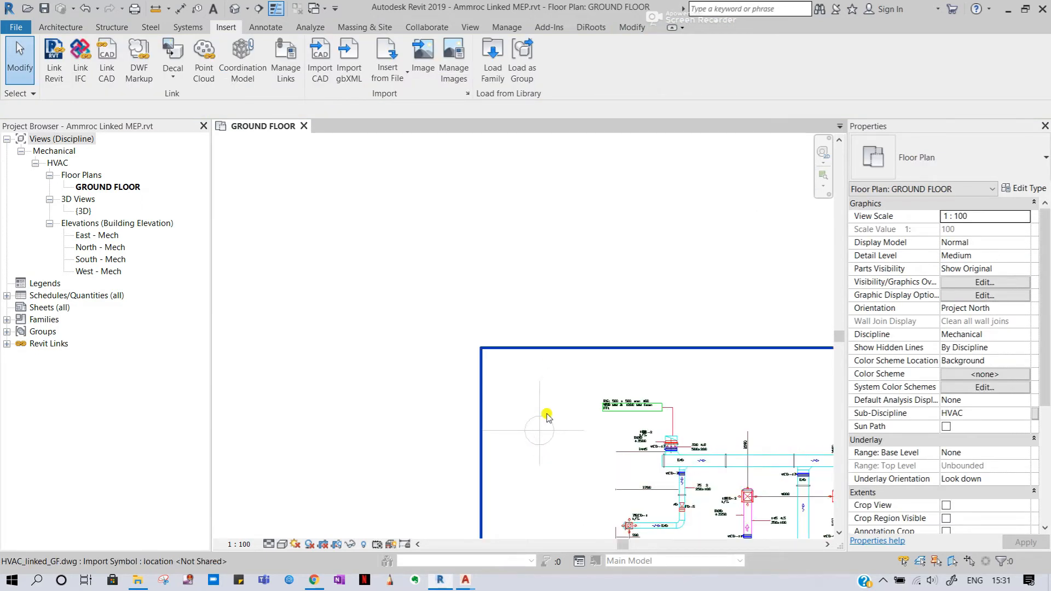
{"action": "left_click", "coordinate": [547, 421]}
{"action": "scroll", "coordinate": [540, 411], "scroll_direction": "down", "scroll_amount": 3}
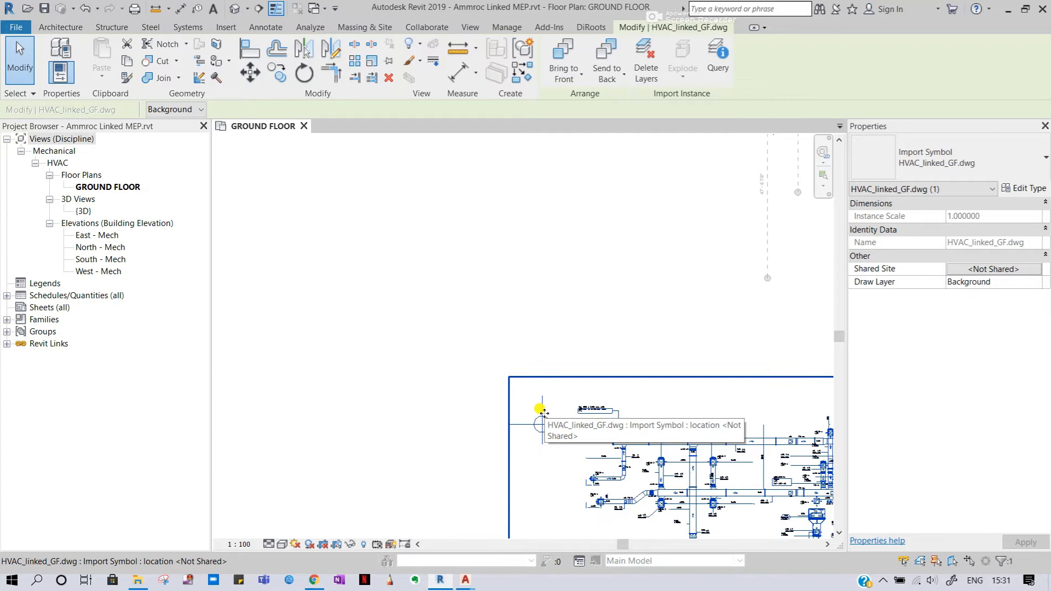
{"action": "scroll", "coordinate": [538, 404], "scroll_direction": "down", "scroll_amount": 2}
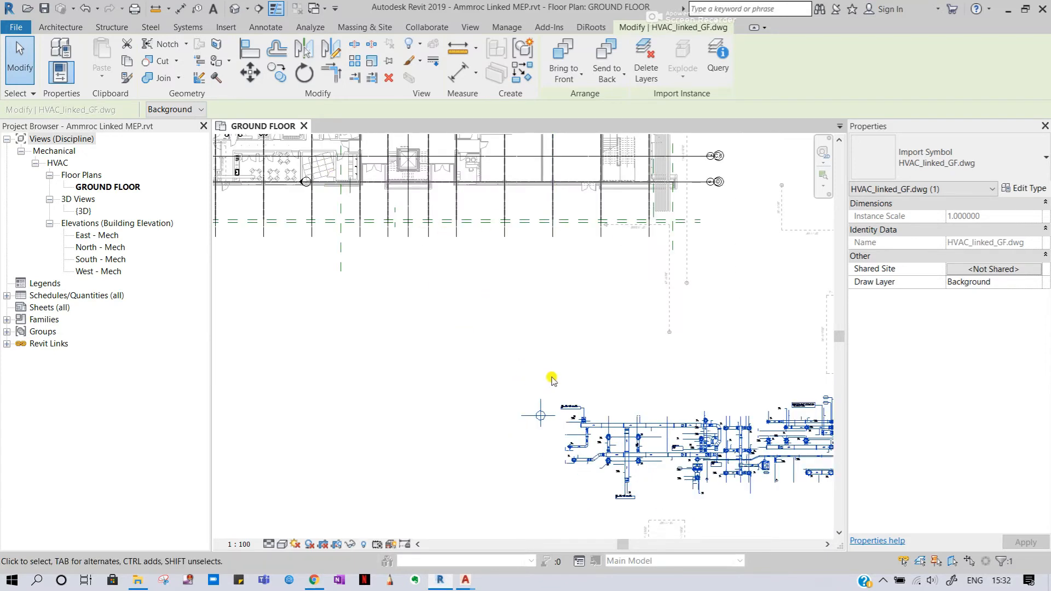
{"action": "scroll", "coordinate": [539, 417], "scroll_direction": "up", "scroll_amount": 3}
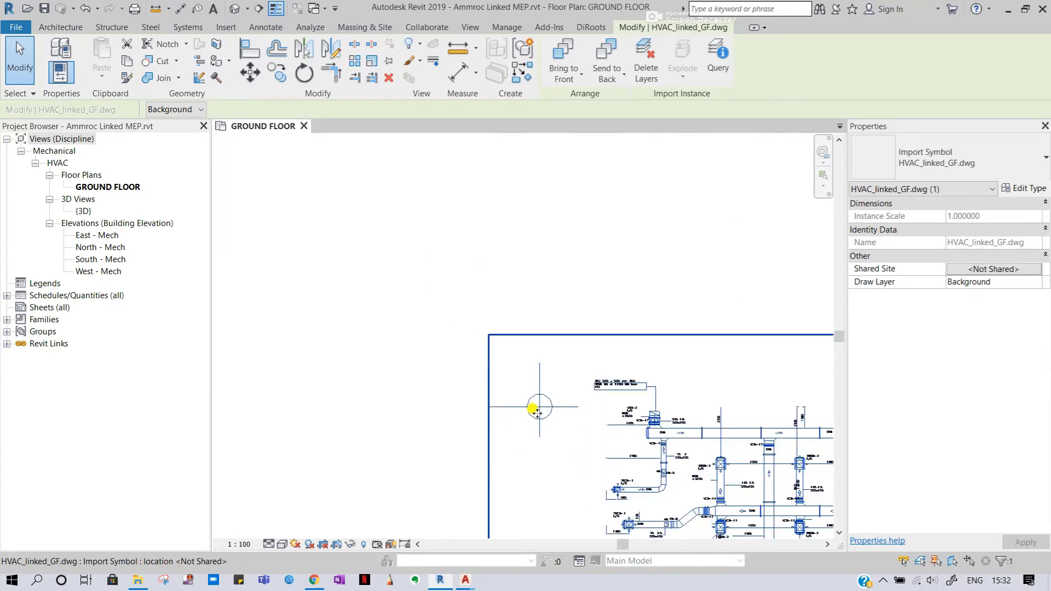
{"action": "key", "text": "m"}
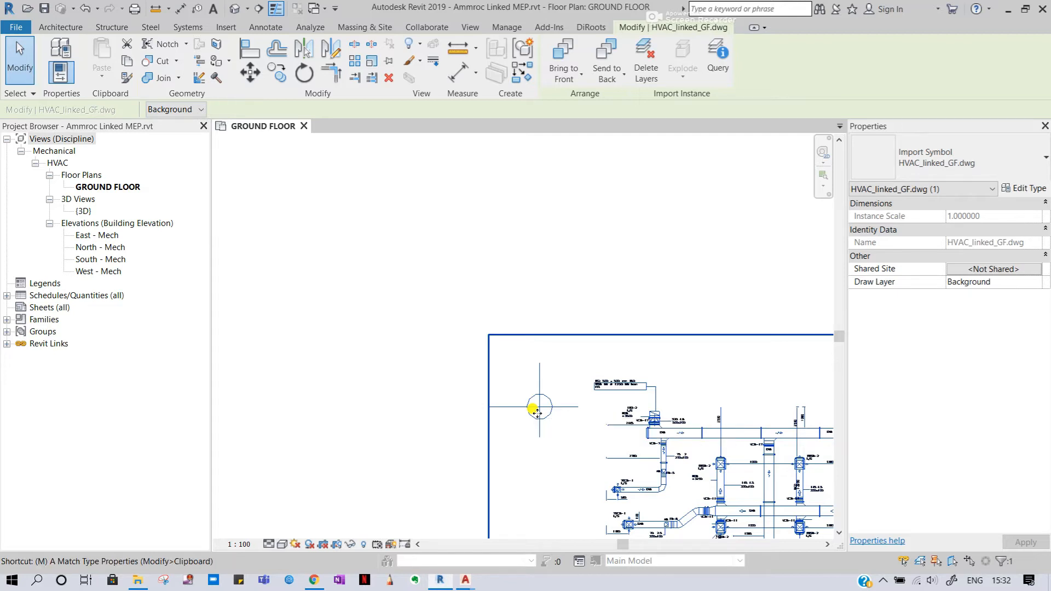
{"action": "key", "text": "v"}
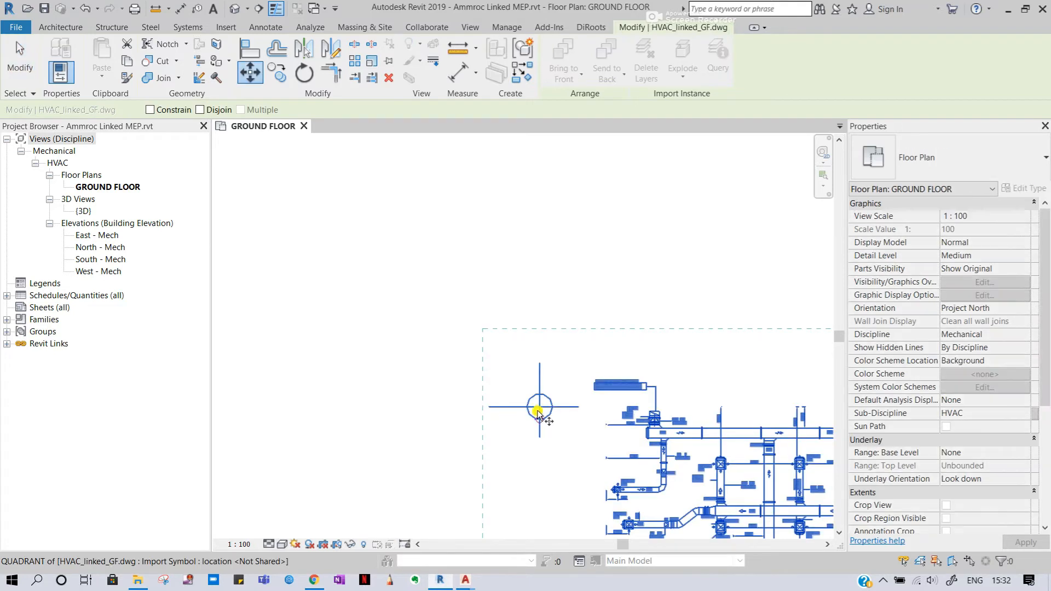
{"action": "scroll", "coordinate": [539, 410], "scroll_direction": "up", "scroll_amount": 2}
{"action": "scroll", "coordinate": [540, 410], "scroll_direction": "up", "scroll_amount": 1}
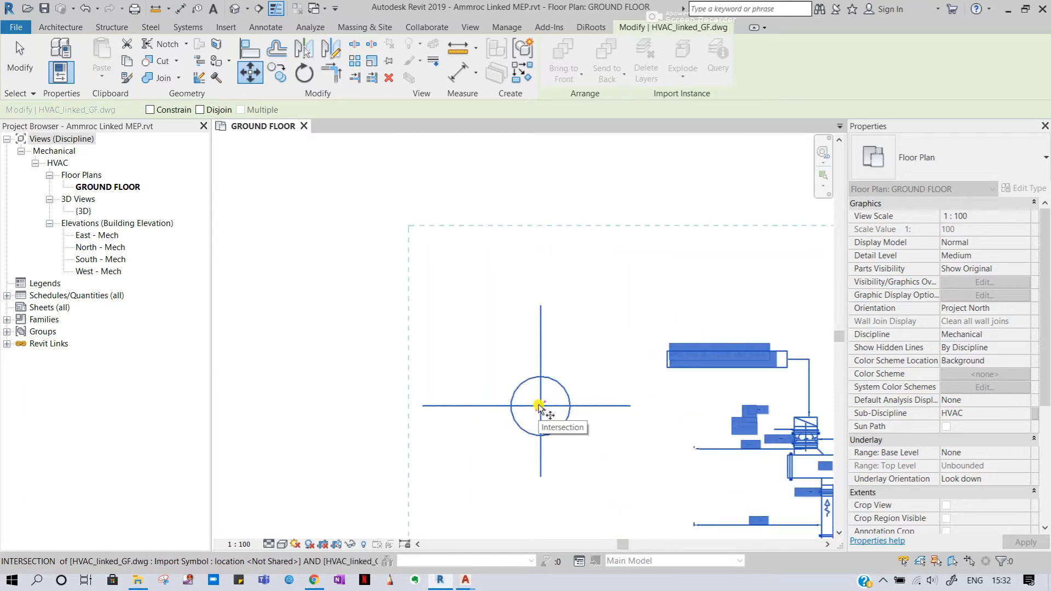
{"action": "left_click", "coordinate": [539, 409]}
{"action": "scroll", "coordinate": [539, 410], "scroll_direction": "down", "scroll_amount": 5}
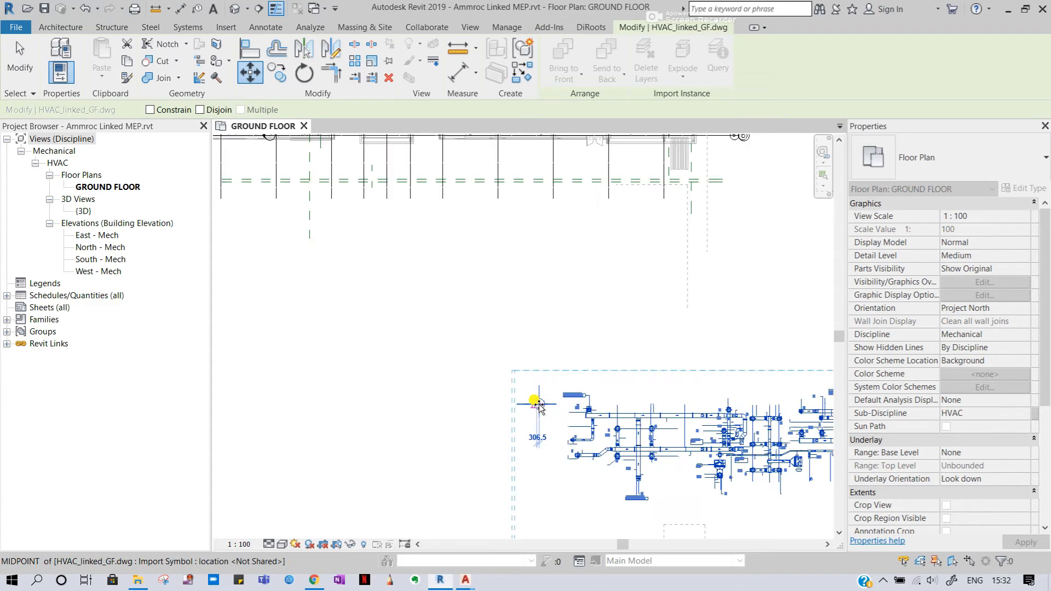
{"action": "scroll", "coordinate": [349, 178], "scroll_direction": "up", "scroll_amount": 3}
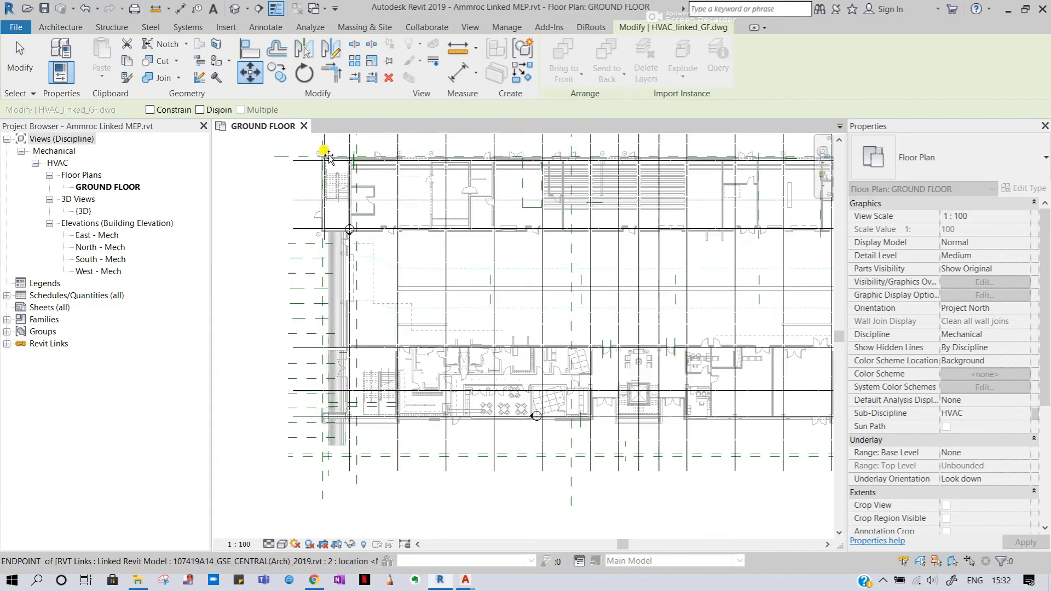
{"action": "middle_click_drag", "start_coordinate": [350, 178], "coordinate": [340, 329]}
{"action": "scroll", "coordinate": [327, 337], "scroll_direction": "up", "scroll_amount": 3}
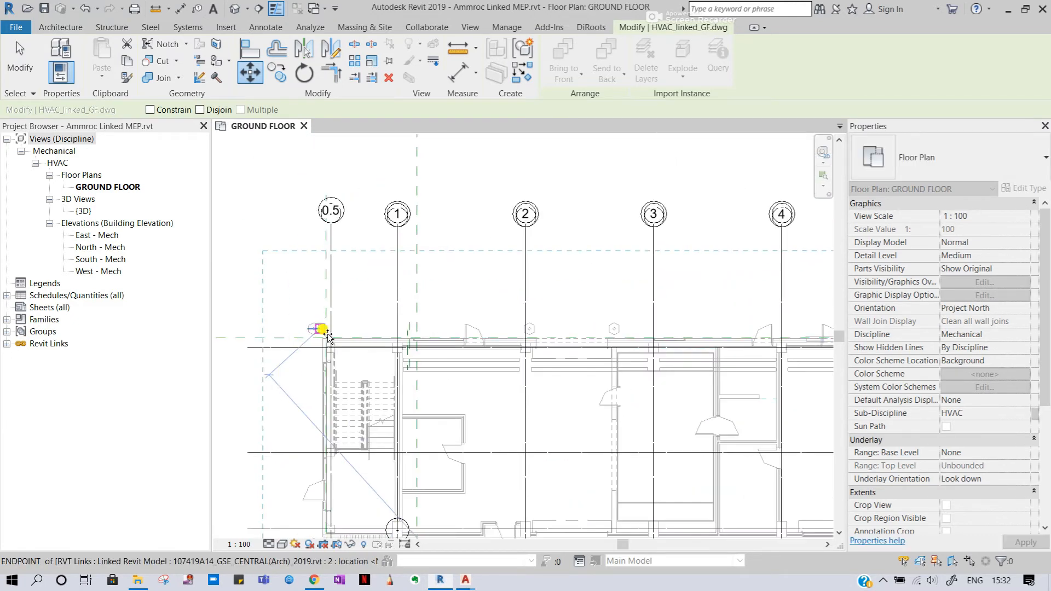
{"action": "scroll", "coordinate": [326, 343], "scroll_direction": "up", "scroll_amount": 5}
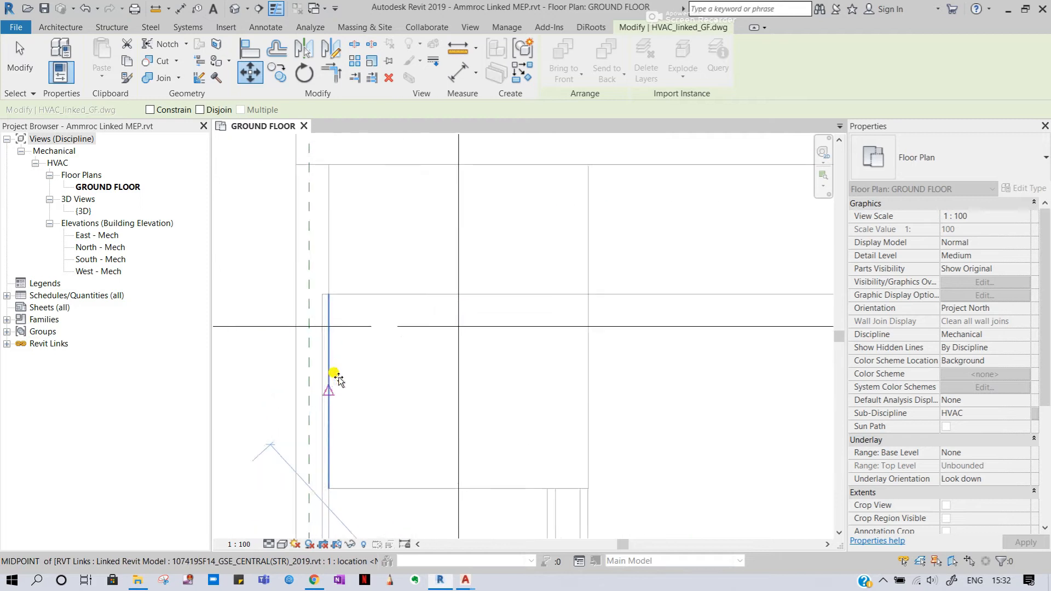
{"action": "left_click", "coordinate": [477, 318]}
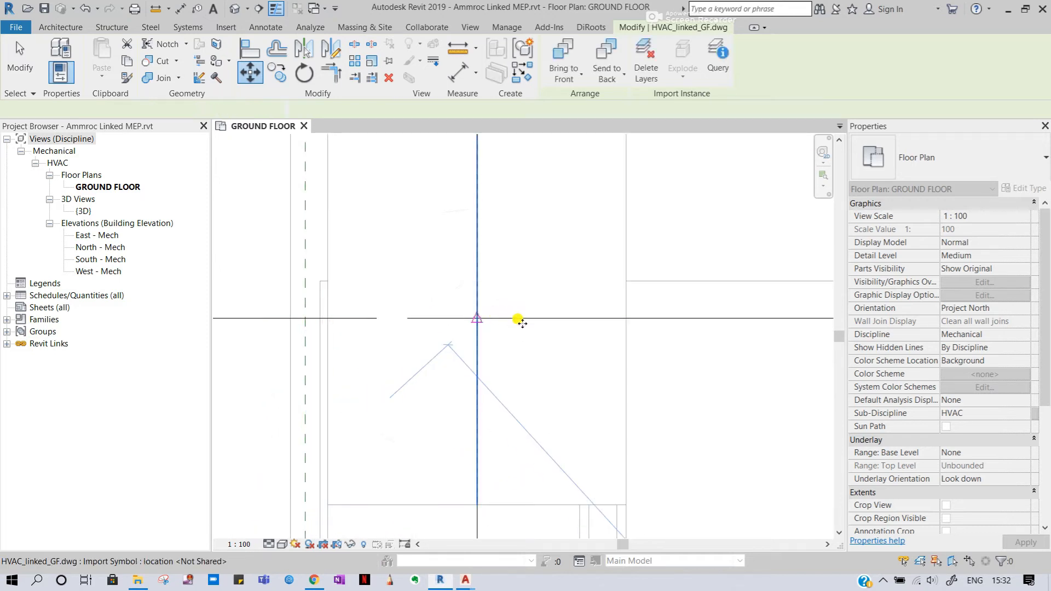
Check how the HVAC link aligns with the grids and rooms across the whole ground floor plan.
{"action": "scroll", "coordinate": [521, 321], "scroll_direction": "down", "scroll_amount": 6}
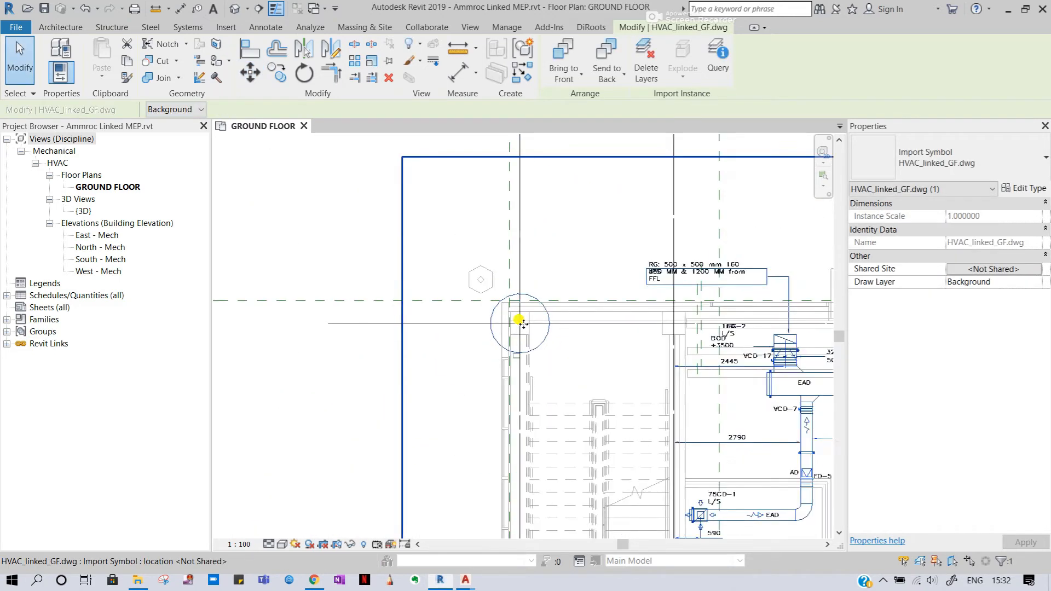
{"action": "scroll", "coordinate": [701, 348], "scroll_direction": "down", "scroll_amount": 5}
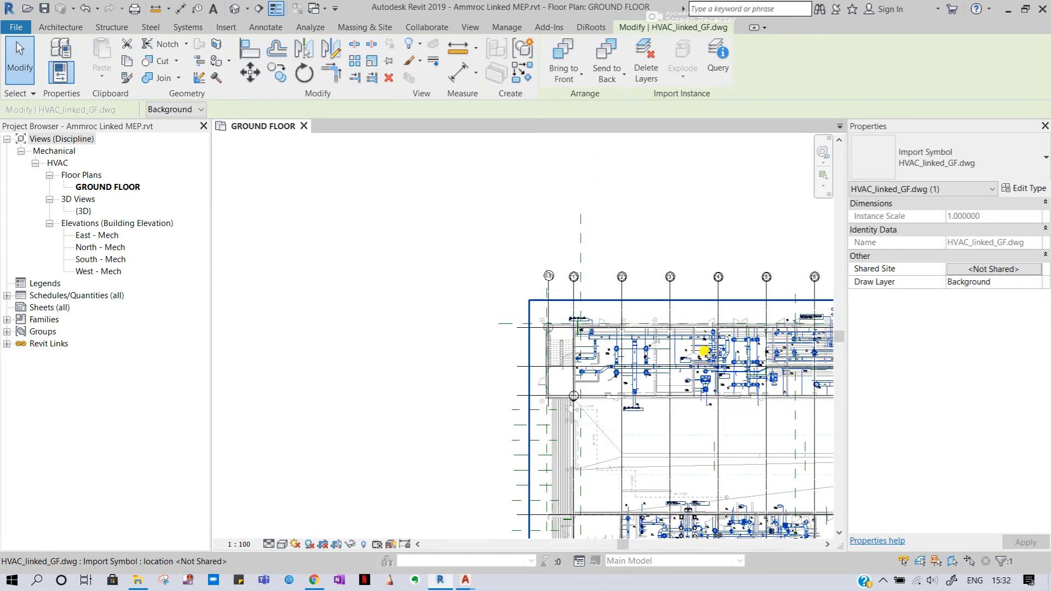
{"action": "scroll", "coordinate": [706, 351], "scroll_direction": "down", "scroll_amount": 5}
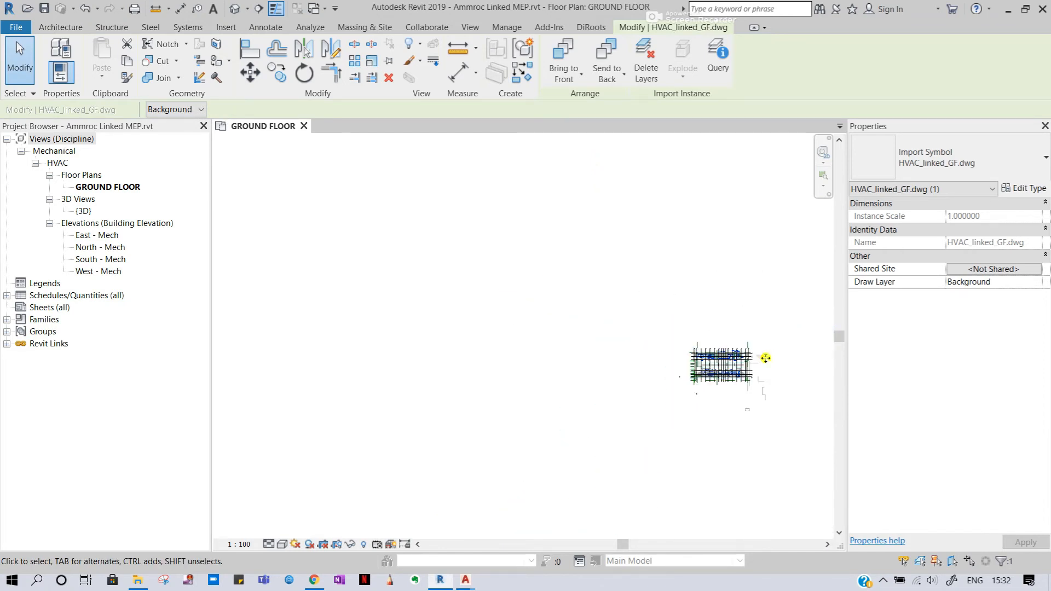
{"action": "scroll", "coordinate": [717, 351], "scroll_direction": "up", "scroll_amount": 10}
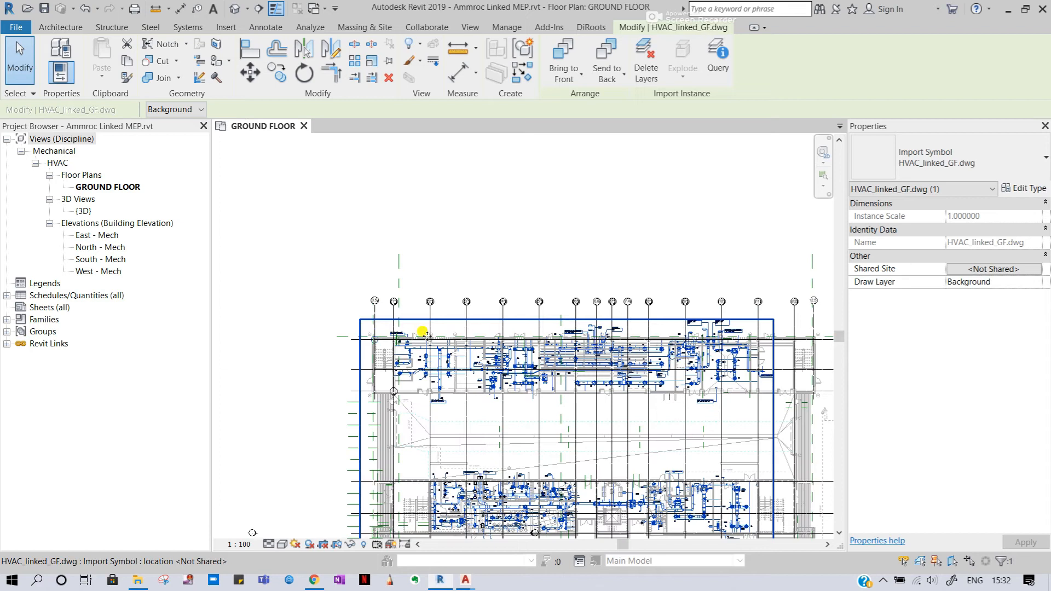
{"action": "scroll", "coordinate": [378, 328], "scroll_direction": "up", "scroll_amount": 3}
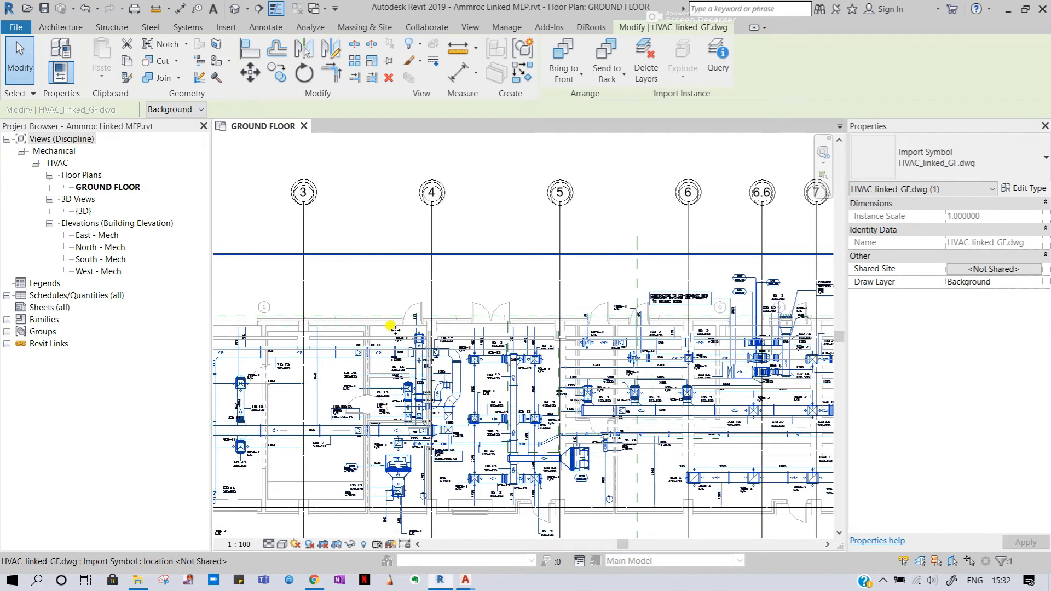
{"action": "scroll", "coordinate": [390, 325], "scroll_direction": "down", "scroll_amount": 3}
{"action": "scroll", "coordinate": [390, 326], "scroll_direction": "down", "scroll_amount": 4}
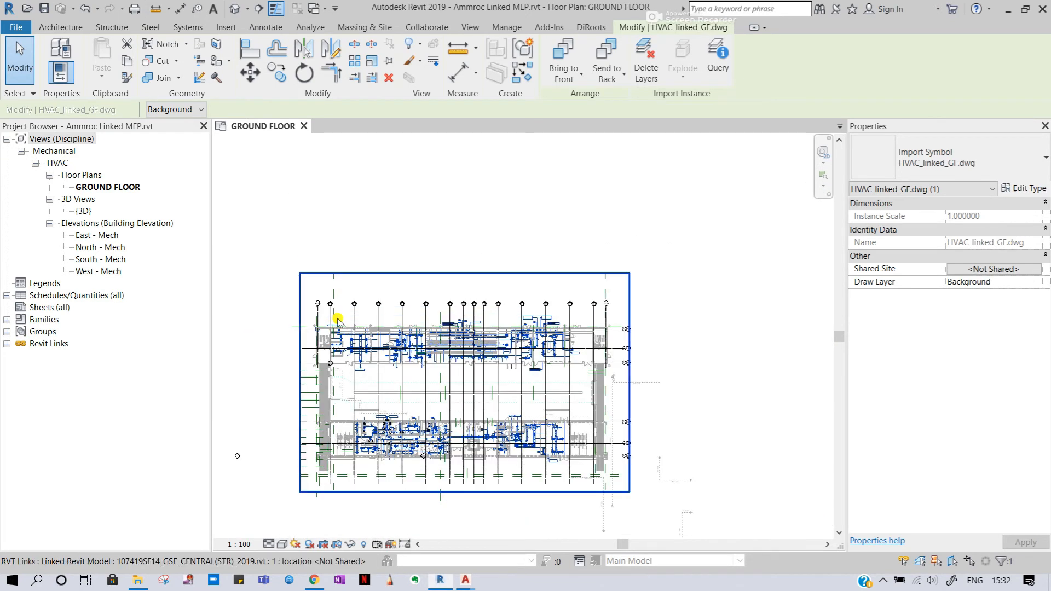
{"action": "scroll", "coordinate": [310, 318], "scroll_direction": "up", "scroll_amount": 5}
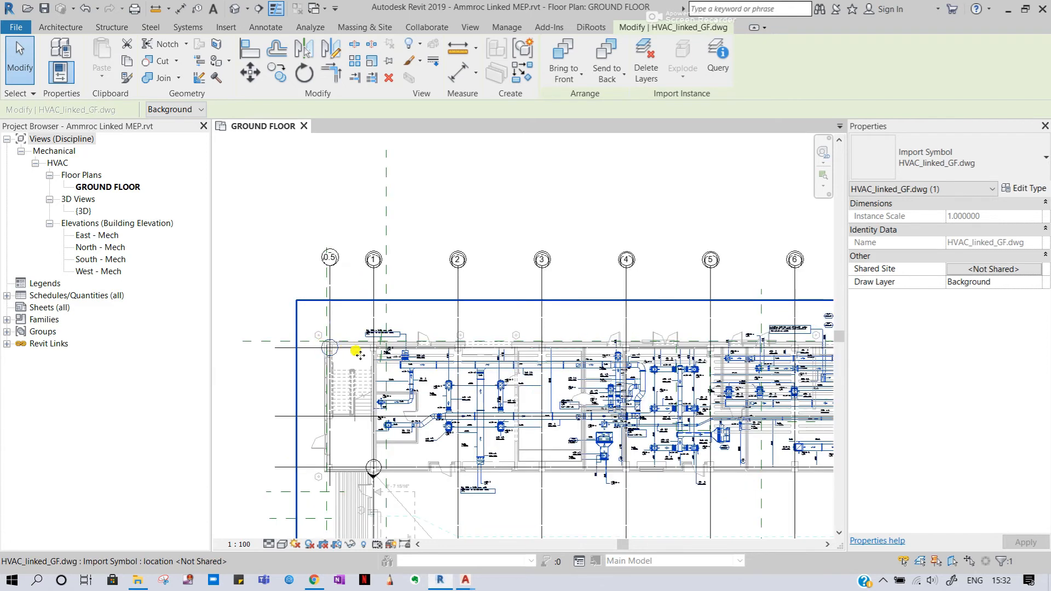
Pin the HVAC link in place and disable the selection of links, underlay elements and pinned elements.
{"action": "left_click", "coordinate": [387, 65]}
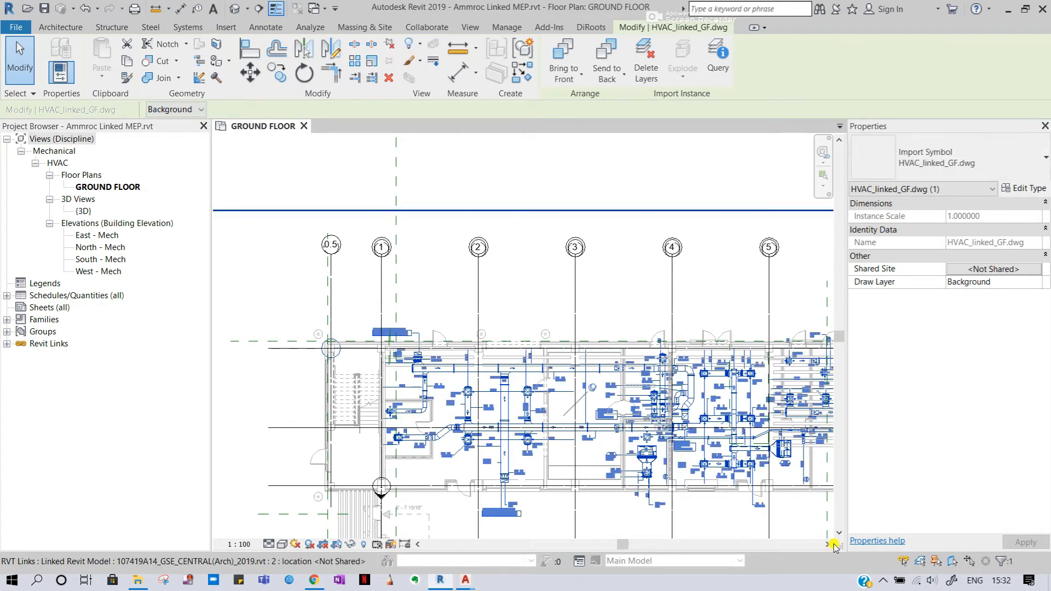
{"action": "left_click", "coordinate": [905, 559]}
{"action": "left_click", "coordinate": [920, 560]}
{"action": "left_click", "coordinate": [940, 558]}
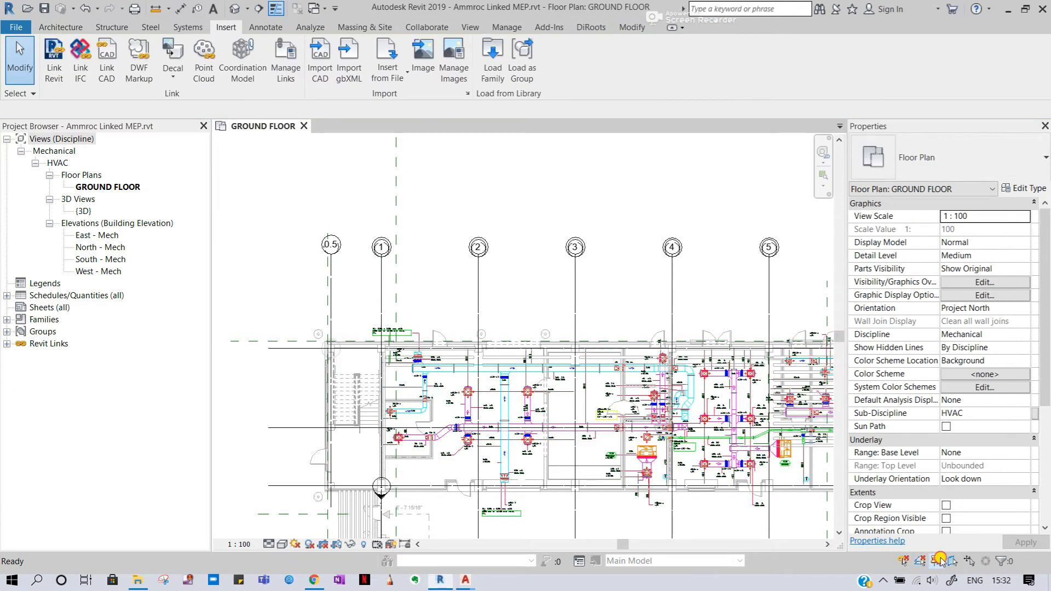
Disable selecting elements by face and dragging elements on selection.
{"action": "left_click", "coordinate": [954, 560]}
{"action": "left_click", "coordinate": [969, 560]}
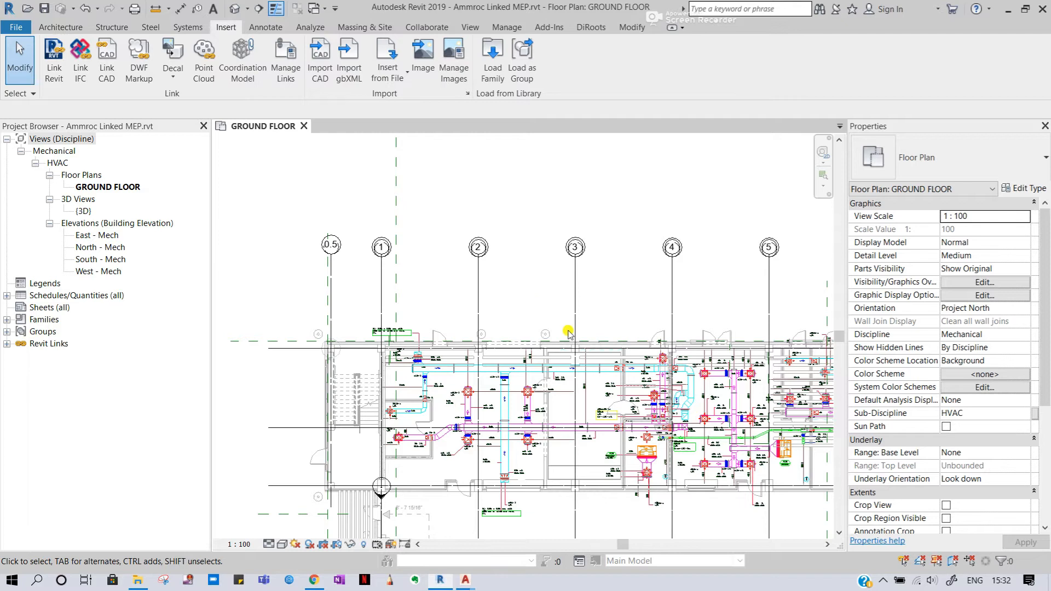
Examine the linked HVAC layout over the whole ground floor and along the upper wing to fan coil unit FCU GSE-16.
{"action": "middle_click_drag", "start_coordinate": [622, 388], "coordinate": [389, 237]}
{"action": "scroll", "coordinate": [389, 238], "scroll_direction": "down", "scroll_amount": 3}
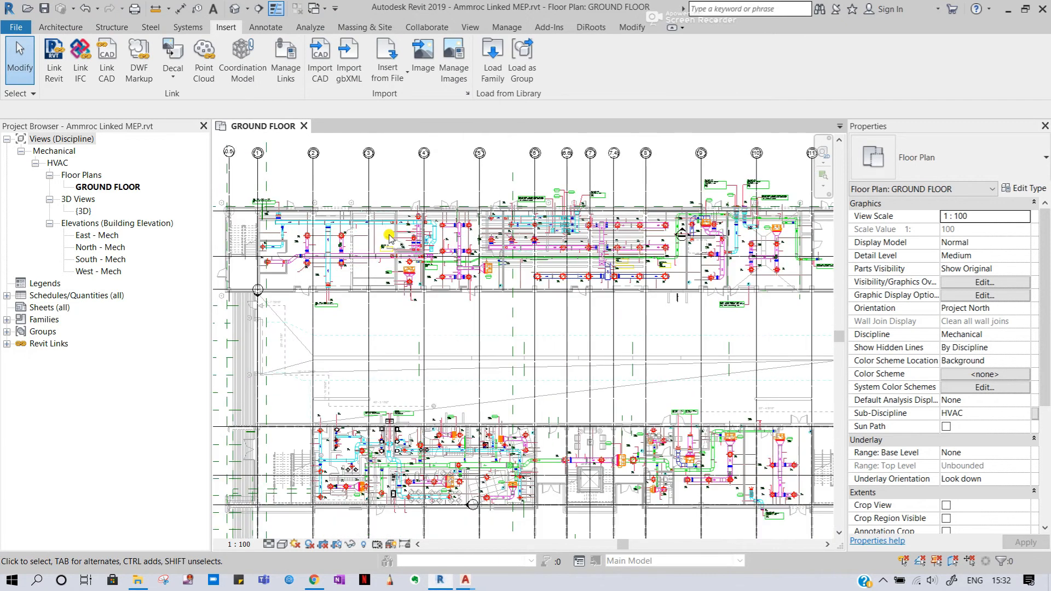
{"action": "scroll", "coordinate": [389, 237], "scroll_direction": "down", "scroll_amount": 2}
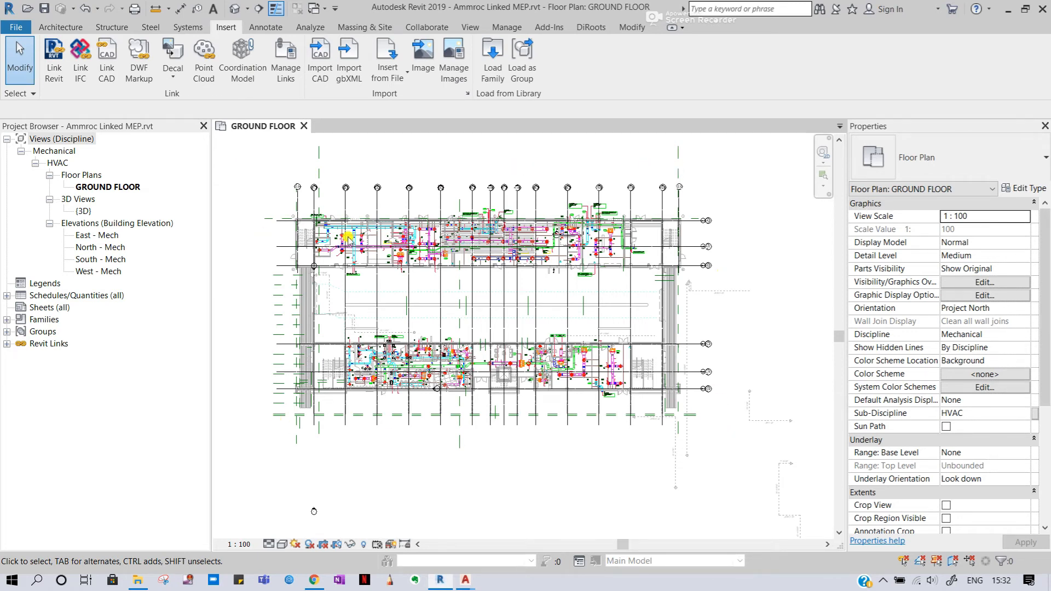
{"action": "scroll", "coordinate": [349, 239], "scroll_direction": "up", "scroll_amount": 2}
{"action": "scroll", "coordinate": [348, 237], "scroll_direction": "up", "scroll_amount": 2}
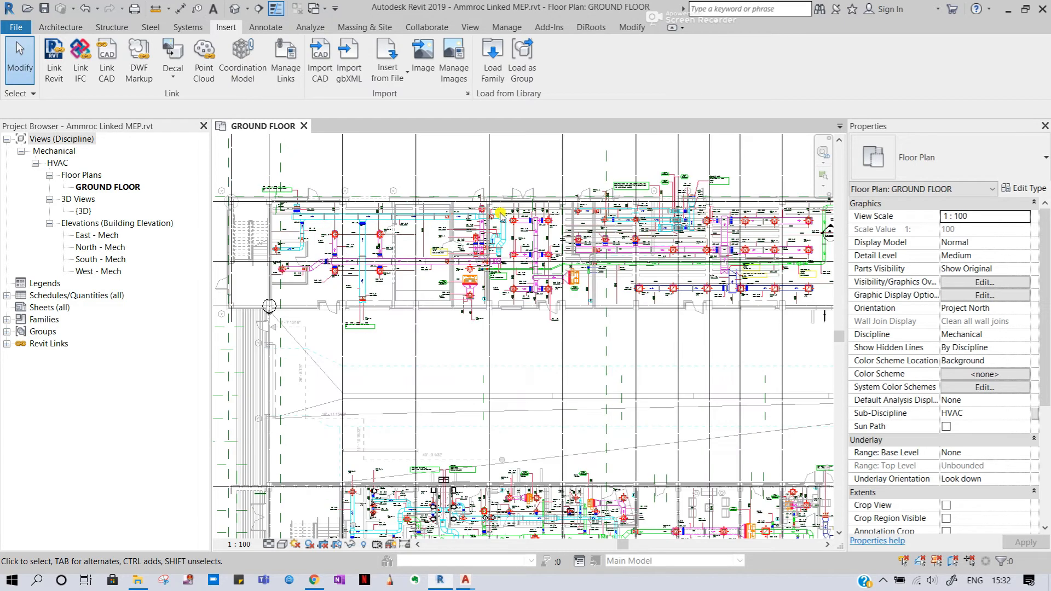
{"action": "scroll", "coordinate": [512, 234], "scroll_direction": "up", "scroll_amount": 2}
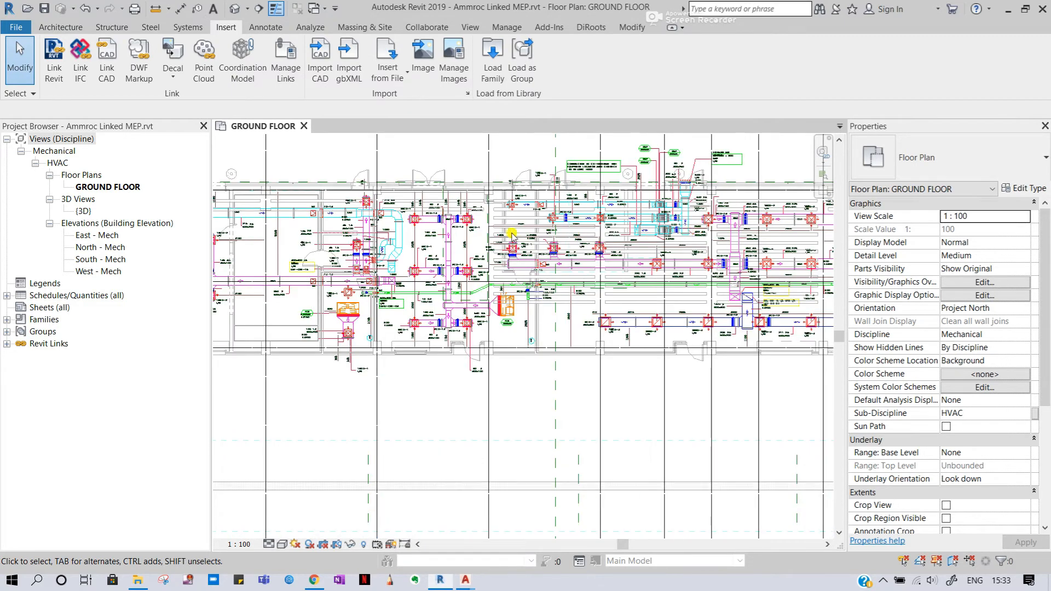
{"action": "scroll", "coordinate": [448, 253], "scroll_direction": "up", "scroll_amount": 2}
{"action": "scroll", "coordinate": [379, 232], "scroll_direction": "up", "scroll_amount": 2}
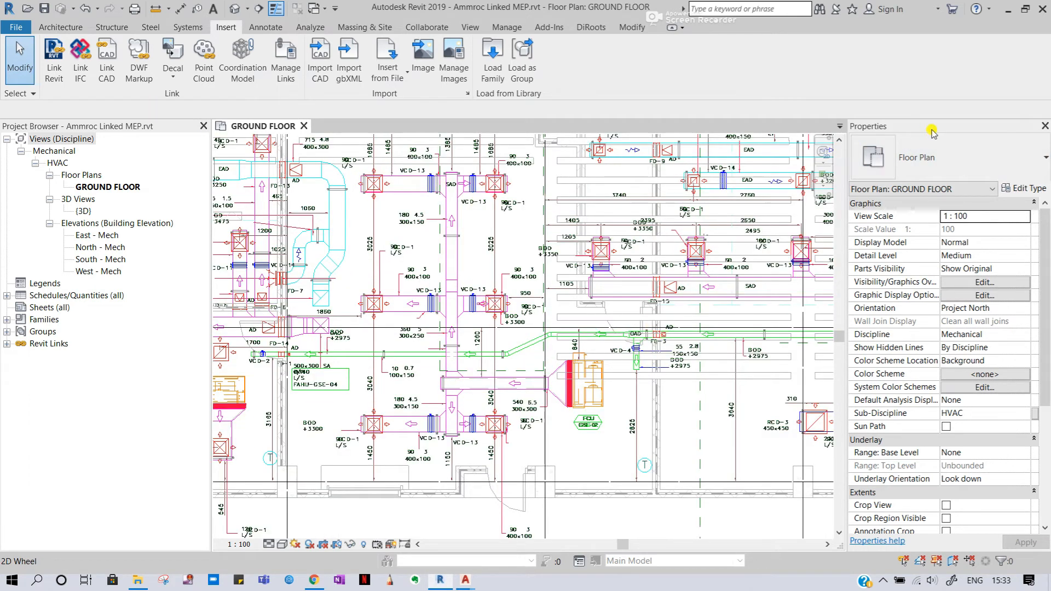
{"action": "middle_click_drag", "start_coordinate": [678, 239], "coordinate": [323, 221]}
{"action": "scroll", "coordinate": [569, 268], "scroll_direction": "down", "scroll_amount": 3}
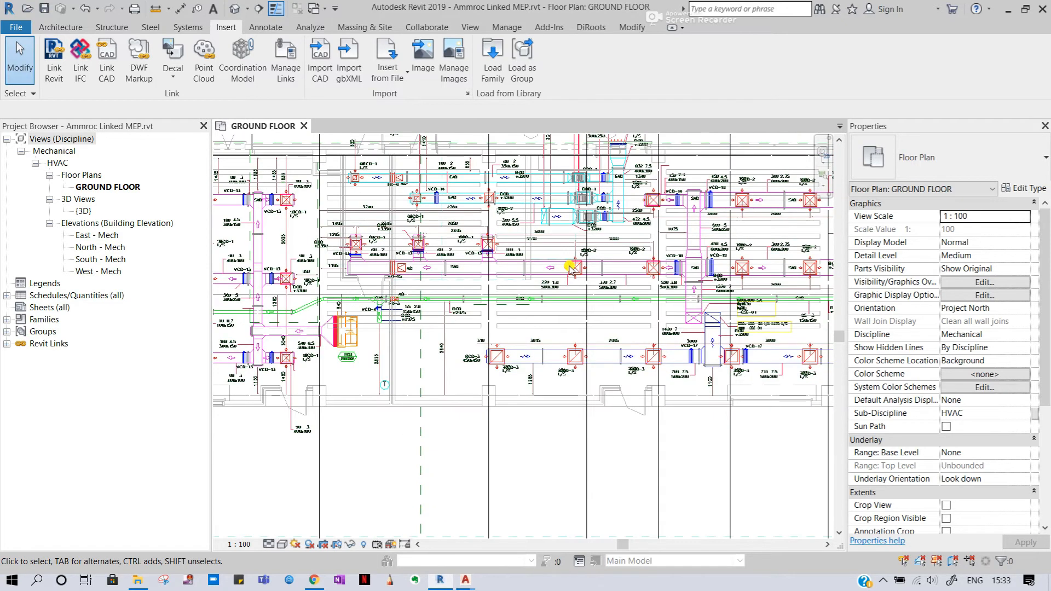
{"action": "scroll", "coordinate": [638, 242], "scroll_direction": "down", "scroll_amount": 1}
{"action": "middle_click_drag", "start_coordinate": [638, 242], "coordinate": [402, 242]}
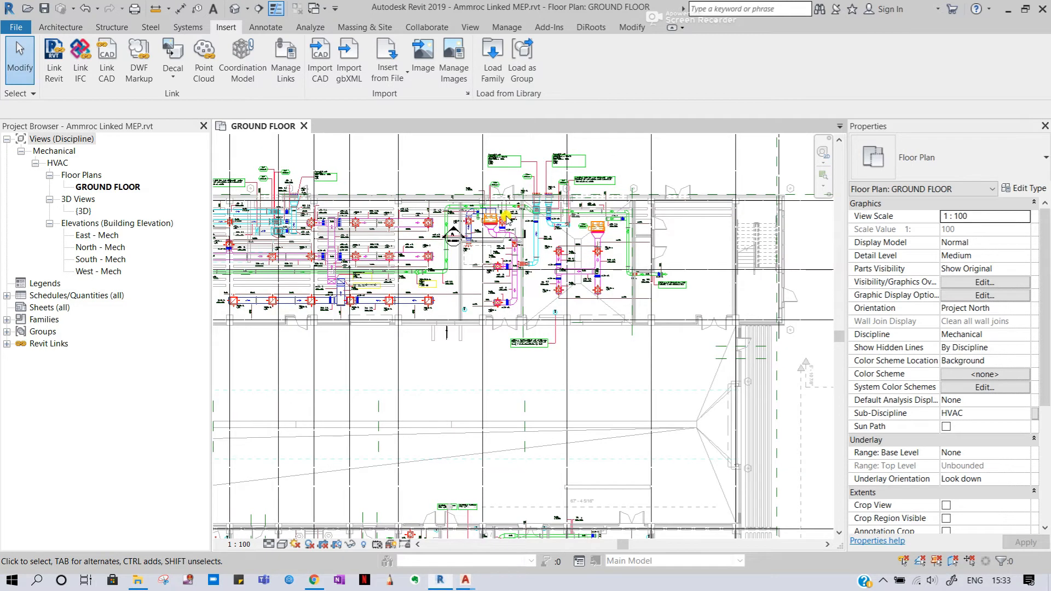
{"action": "scroll", "coordinate": [602, 229], "scroll_direction": "up", "scroll_amount": 4}
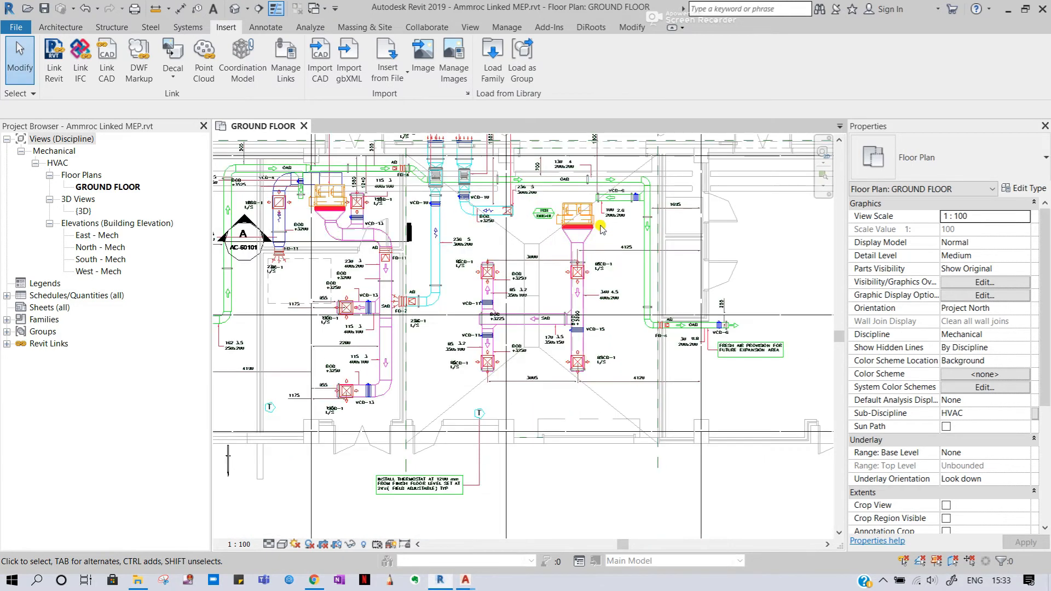
{"action": "scroll", "coordinate": [578, 213], "scroll_direction": "up", "scroll_amount": 2}
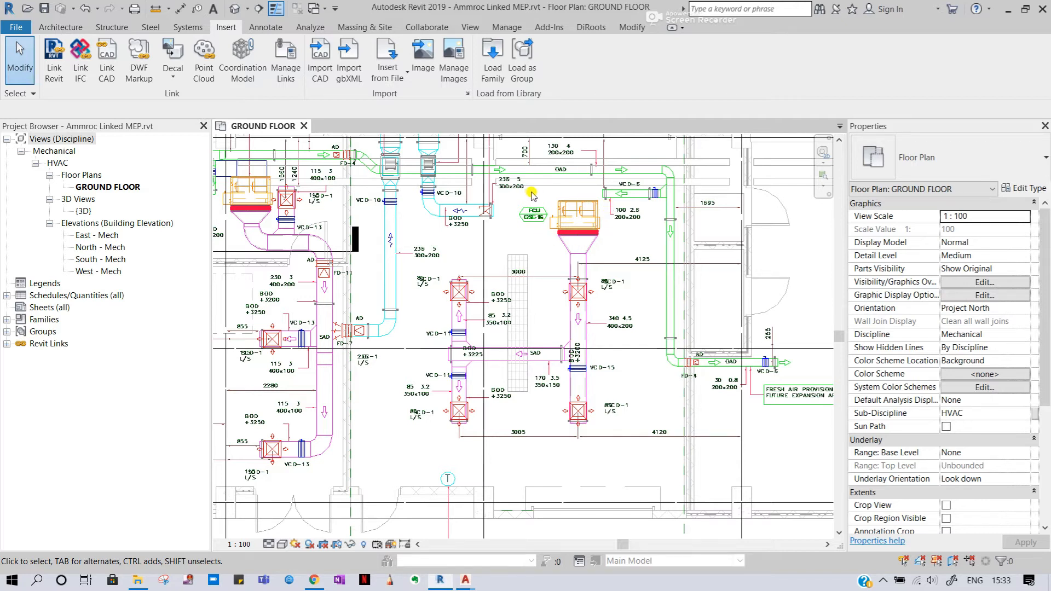
{"action": "scroll", "coordinate": [557, 296], "scroll_direction": "up", "scroll_amount": 1}
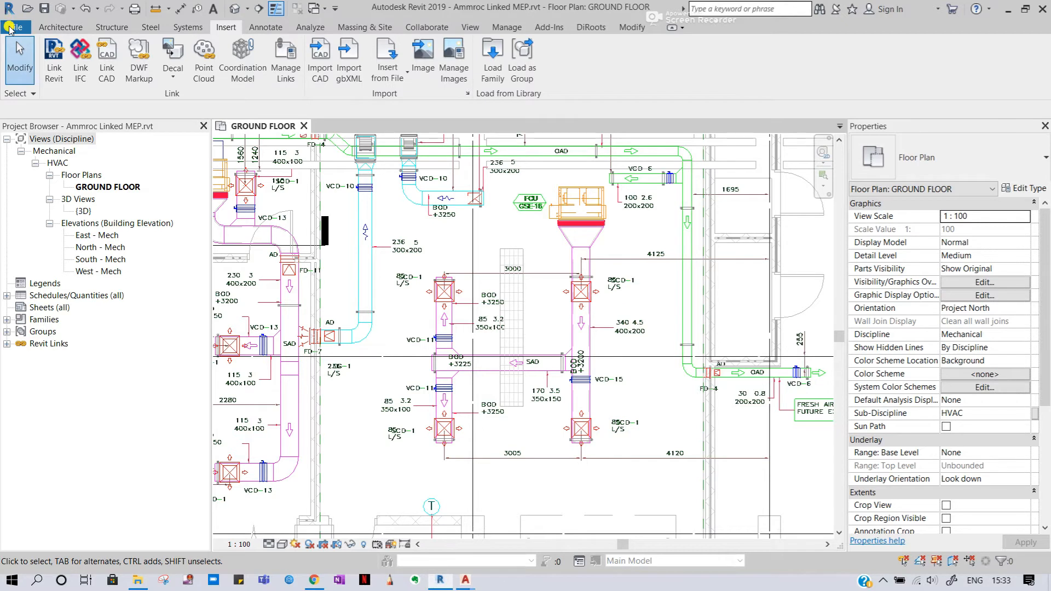
Change the background color of the drawing area to black in the graphics options.
{"action": "left_click", "coordinate": [10, 27]}
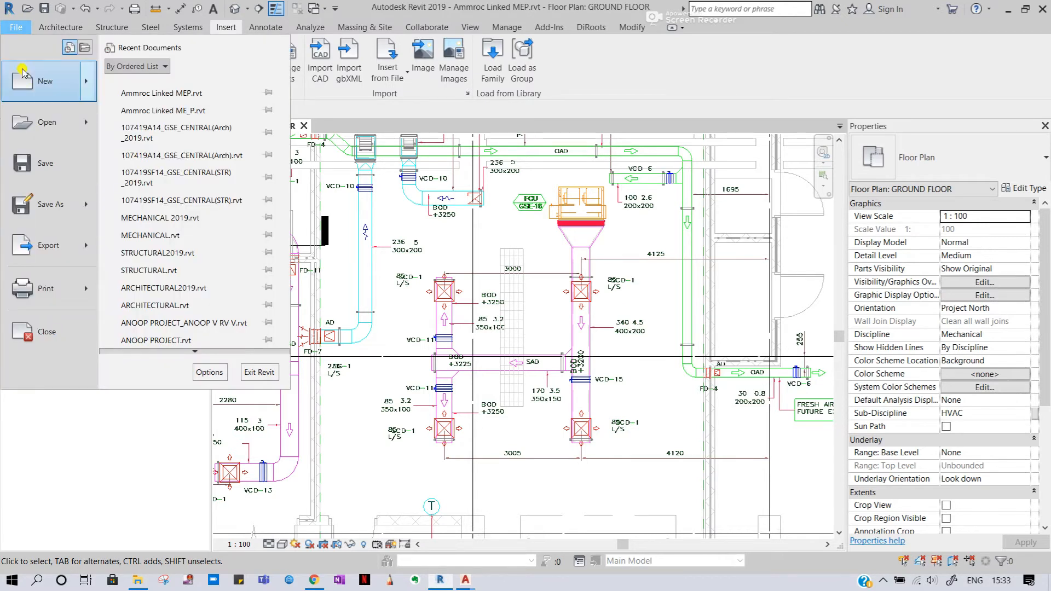
{"action": "left_click", "coordinate": [209, 372]}
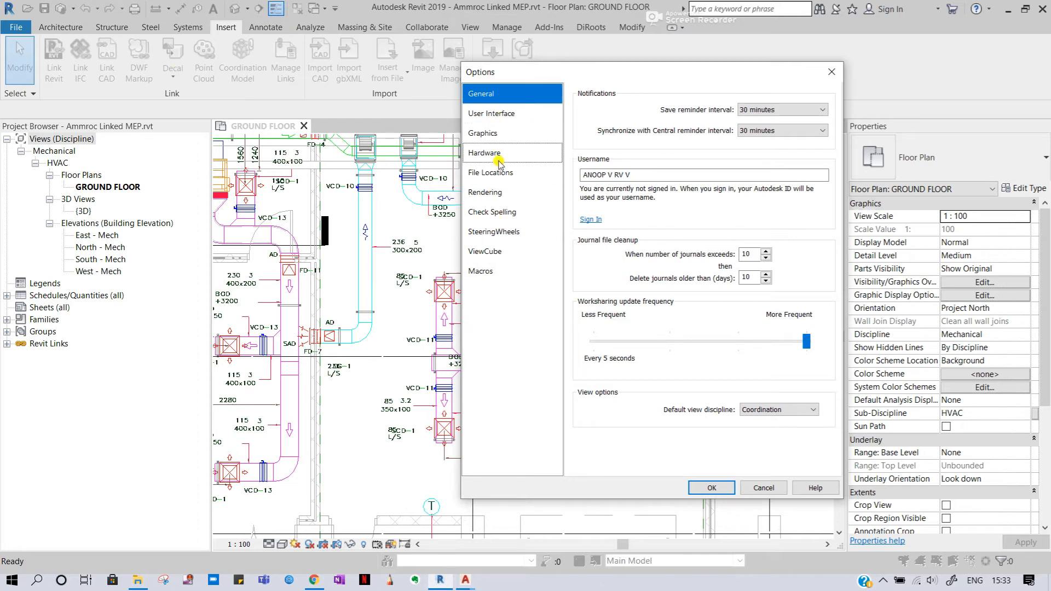
{"action": "left_click", "coordinate": [482, 134]}
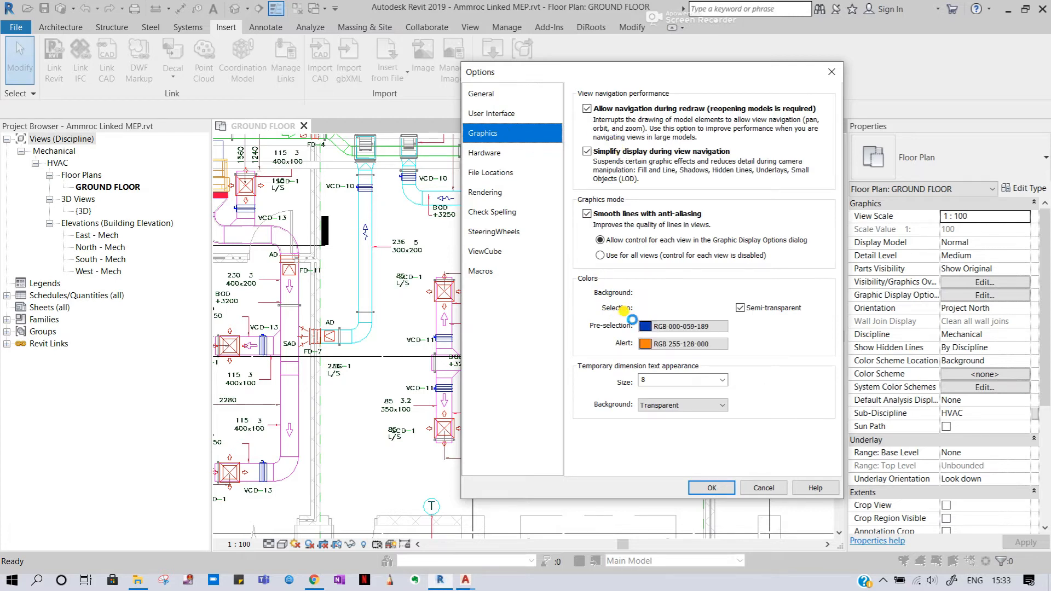
{"action": "left_click", "coordinate": [656, 293]}
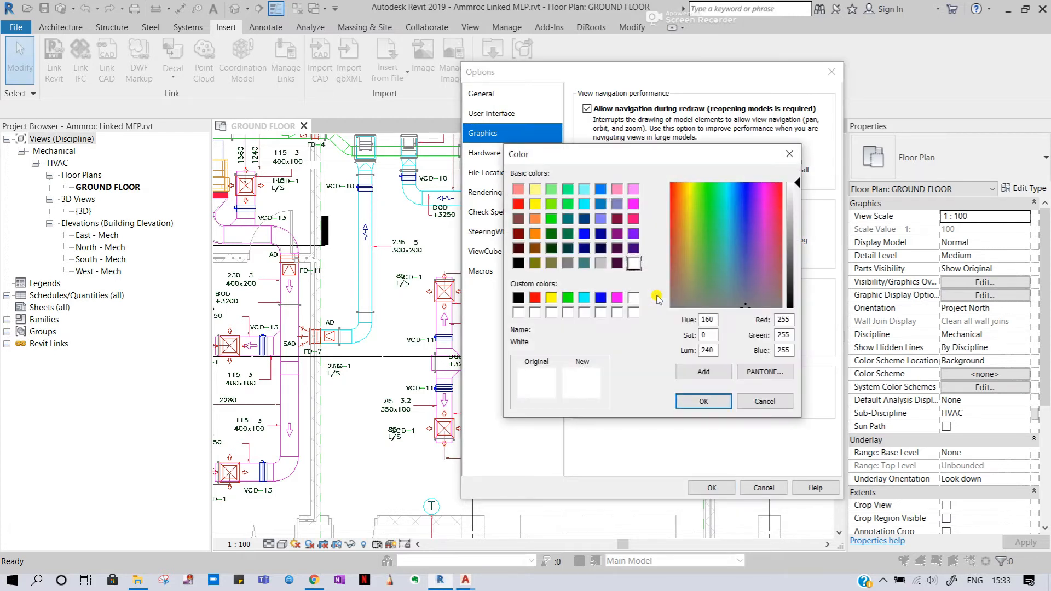
{"action": "left_click", "coordinate": [514, 298]}
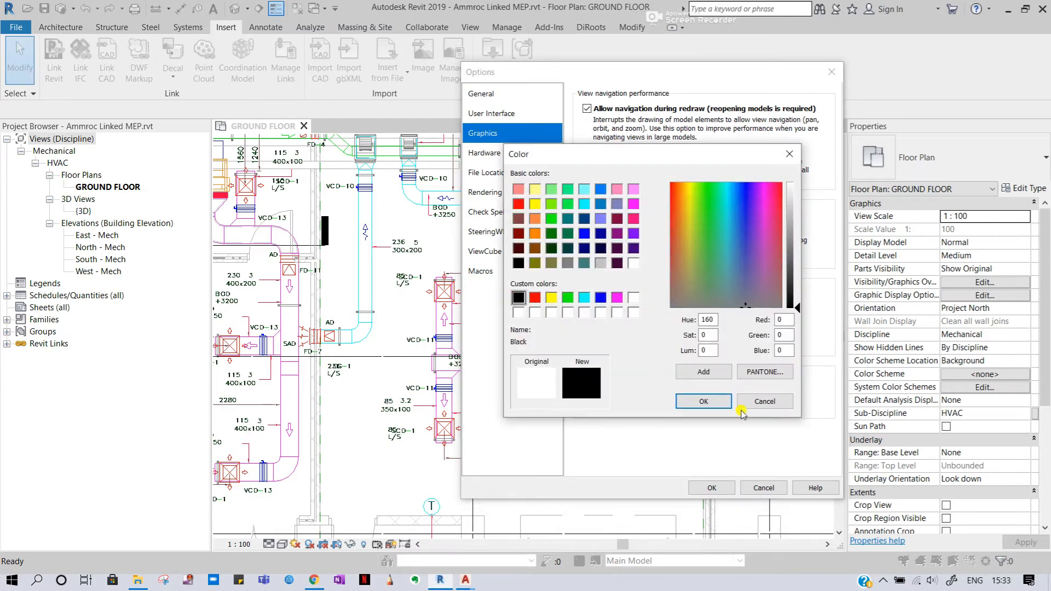
{"action": "left_click", "coordinate": [707, 401]}
{"action": "left_click", "coordinate": [712, 488]}
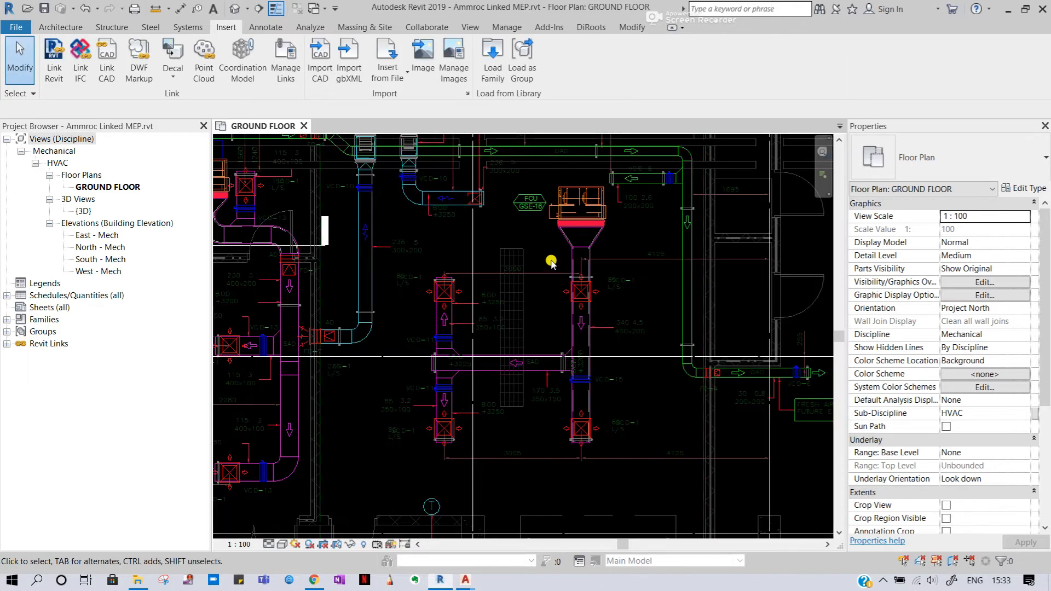
{"action": "scroll", "coordinate": [613, 256], "scroll_direction": "down", "scroll_amount": 4}
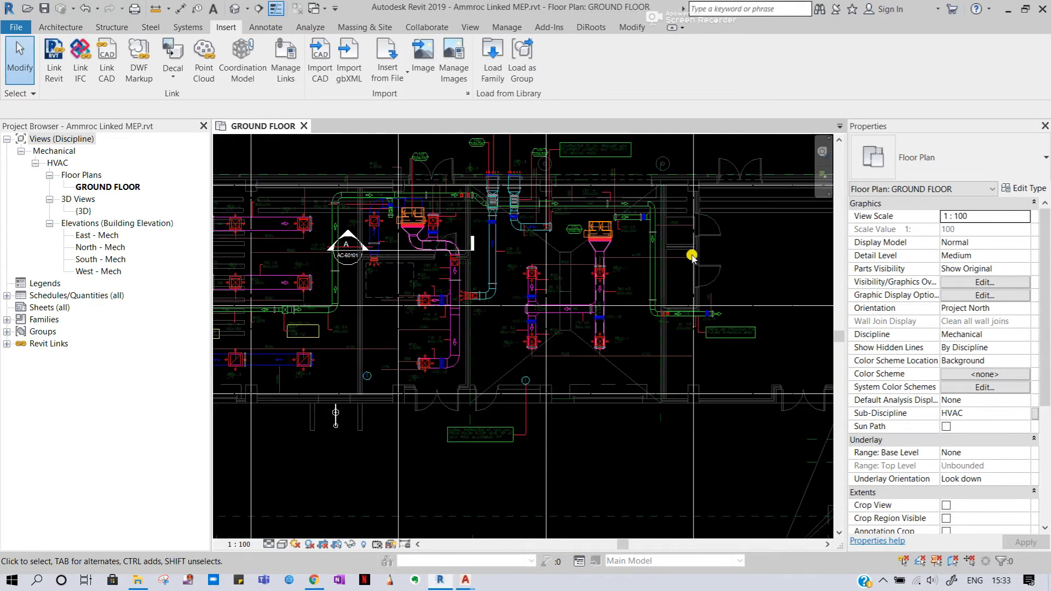
{"action": "scroll", "coordinate": [693, 256], "scroll_direction": "down", "scroll_amount": 1}
{"action": "middle_click_drag", "start_coordinate": [718, 242], "coordinate": [635, 279]}
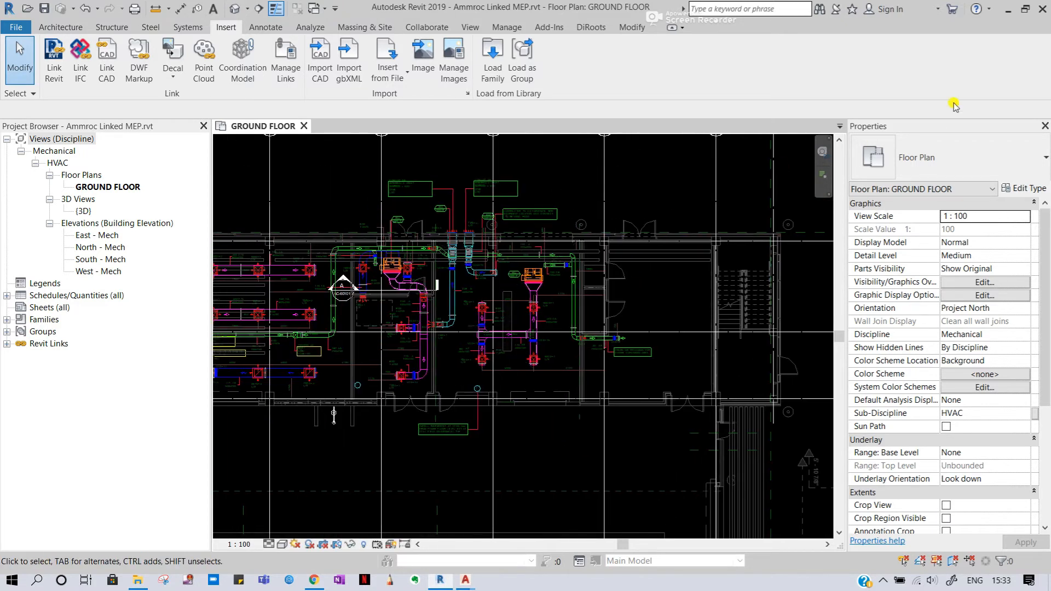
Dock the Project Browser and the Properties palette side by side before the drawing area, with the Project Browser outermost.
{"action": "left_click_drag", "start_coordinate": [952, 127], "coordinate": [1, 160]}
{"action": "left_click_drag", "start_coordinate": [340, 124], "coordinate": [2, 131]}
{"action": "left_click_drag", "start_coordinate": [449, 125], "coordinate": [2, 162]}
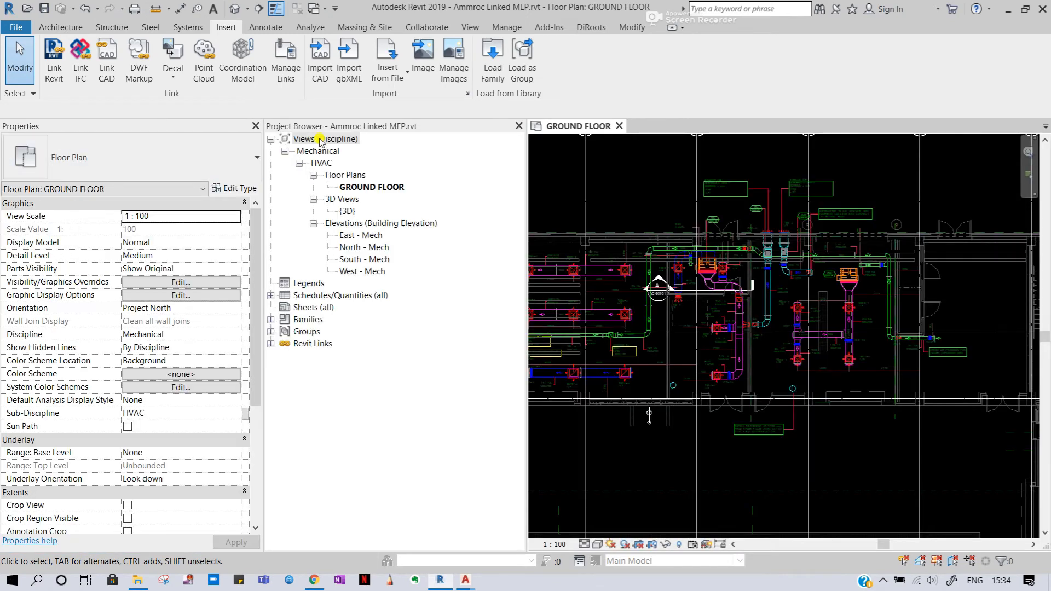
{"action": "left_click_drag", "start_coordinate": [318, 132], "coordinate": [2, 142]}
{"action": "left_click_drag", "start_coordinate": [124, 125], "coordinate": [36, 115]}
{"action": "left_click_drag", "start_coordinate": [438, 122], "coordinate": [873, 174]}
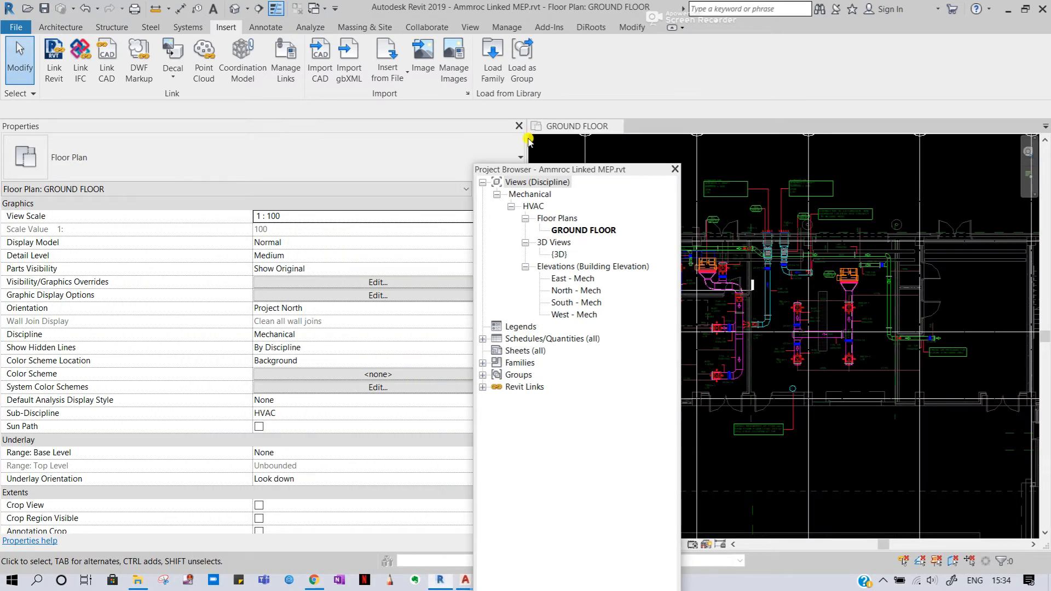
{"action": "left_click_drag", "start_coordinate": [537, 170], "coordinate": [2, 147]}
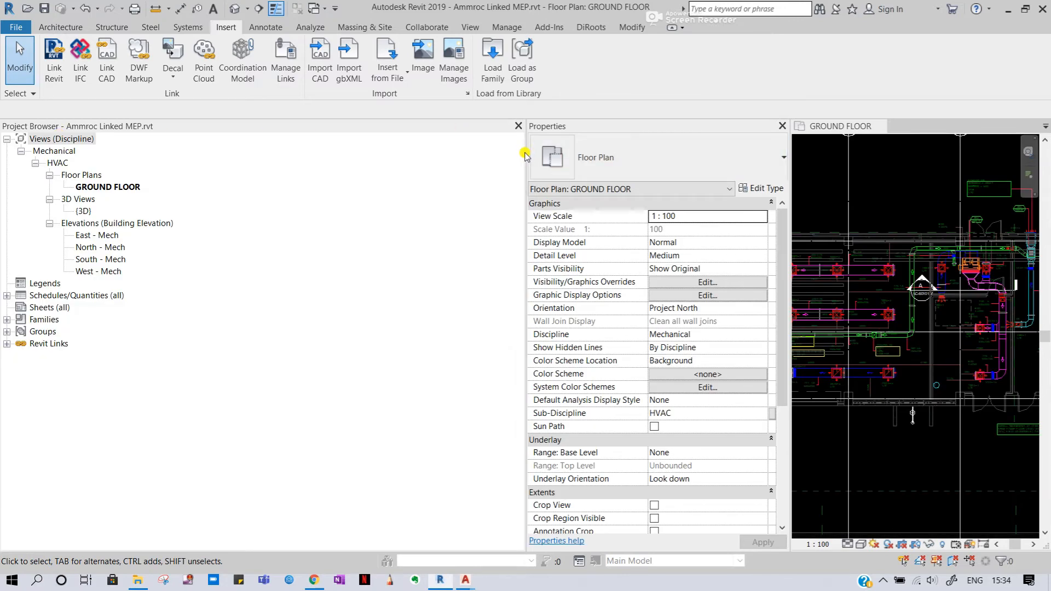
Narrow the docked Project Browser and Properties palette to enlarge the drawing area, and shift the browser tree to show its view names.
{"action": "left_click_drag", "start_coordinate": [525, 152], "coordinate": [140, 153]}
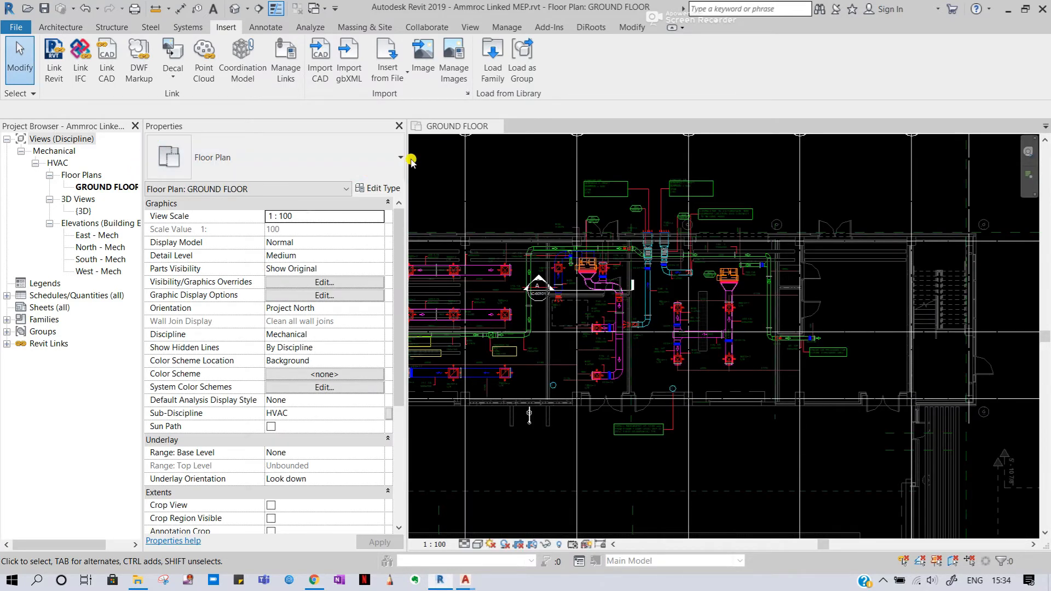
{"action": "left_click_drag", "start_coordinate": [404, 163], "coordinate": [305, 165]}
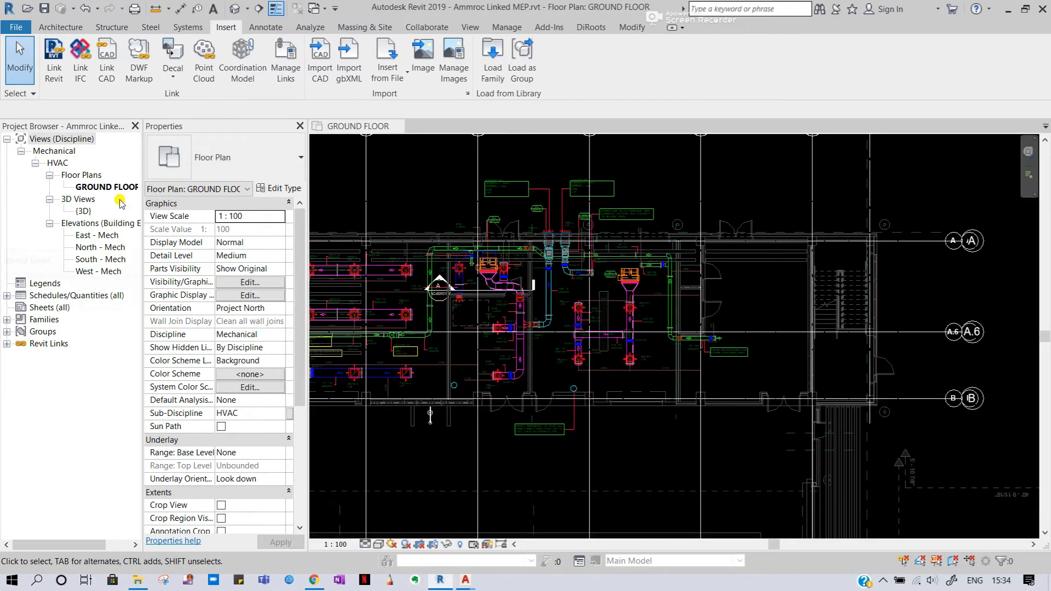
{"action": "left_click_drag", "start_coordinate": [141, 202], "coordinate": [122, 203]}
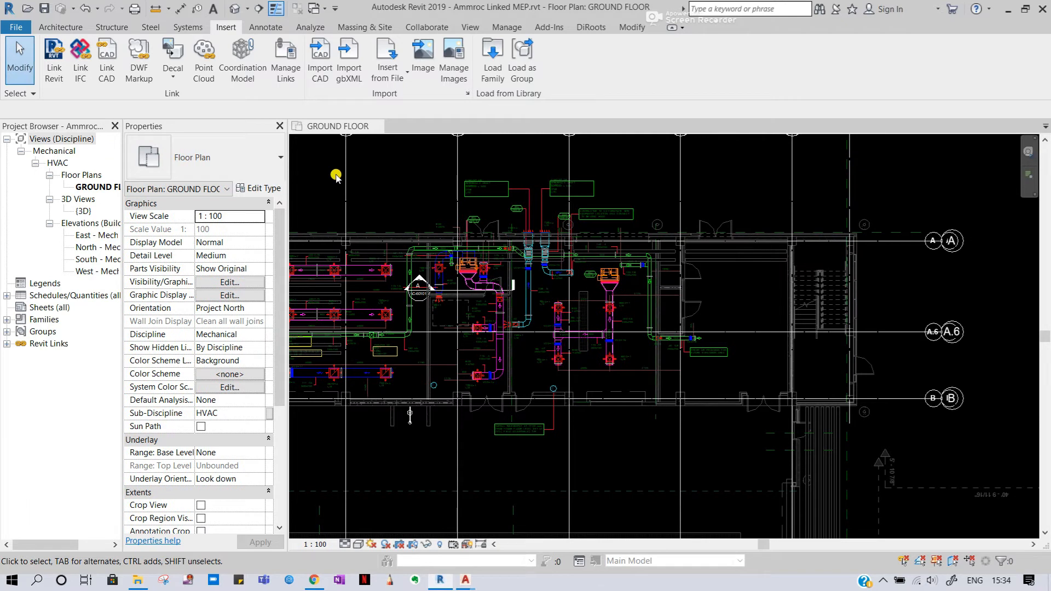
{"action": "left_click", "coordinate": [60, 379]}
{"action": "left_click_drag", "start_coordinate": [37, 544], "coordinate": [45, 546]}
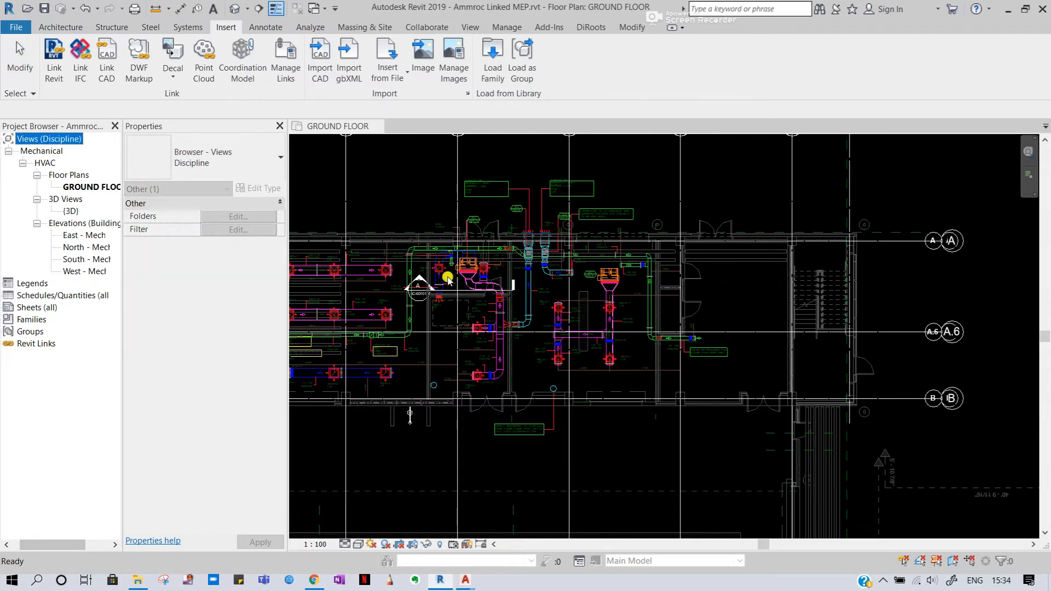
{"action": "left_click", "coordinate": [515, 217]}
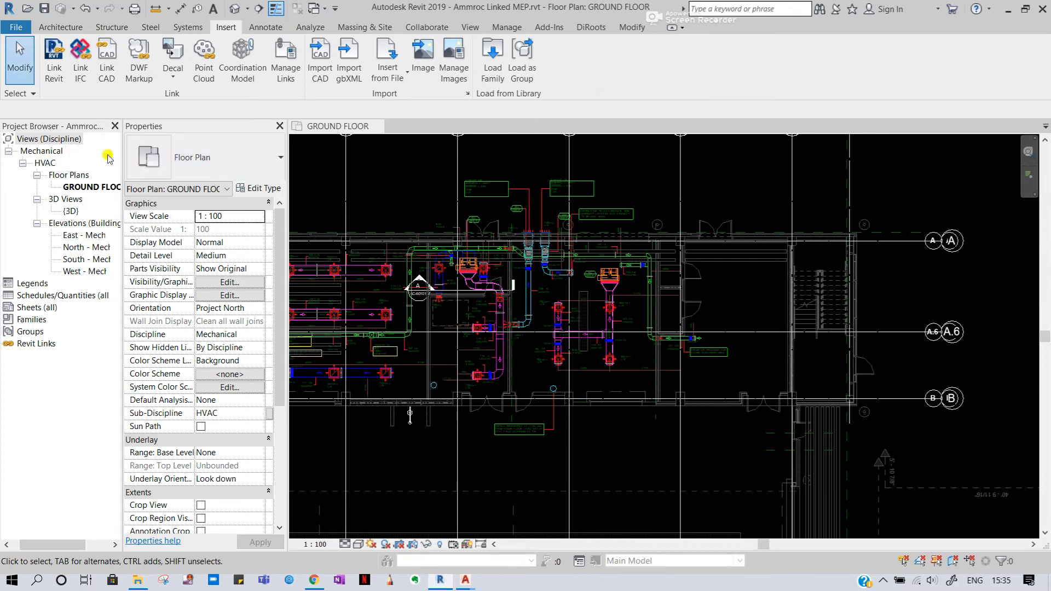
Examine the ducts, dampers and diffusers served by fan coil unit FCU GSE-16 in the upper wing.
{"action": "scroll", "coordinate": [425, 295], "scroll_direction": "down", "scroll_amount": 3}
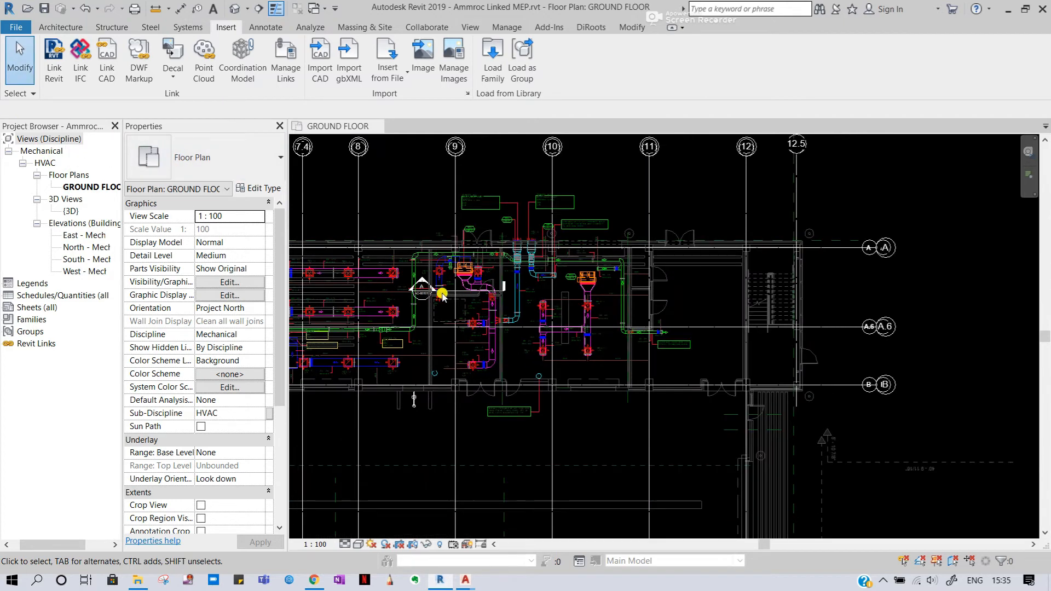
{"action": "scroll", "coordinate": [443, 296], "scroll_direction": "down", "scroll_amount": 2}
{"action": "middle_click_drag", "start_coordinate": [539, 340], "coordinate": [749, 323]}
{"action": "scroll", "coordinate": [904, 241], "scroll_direction": "up", "scroll_amount": 4}
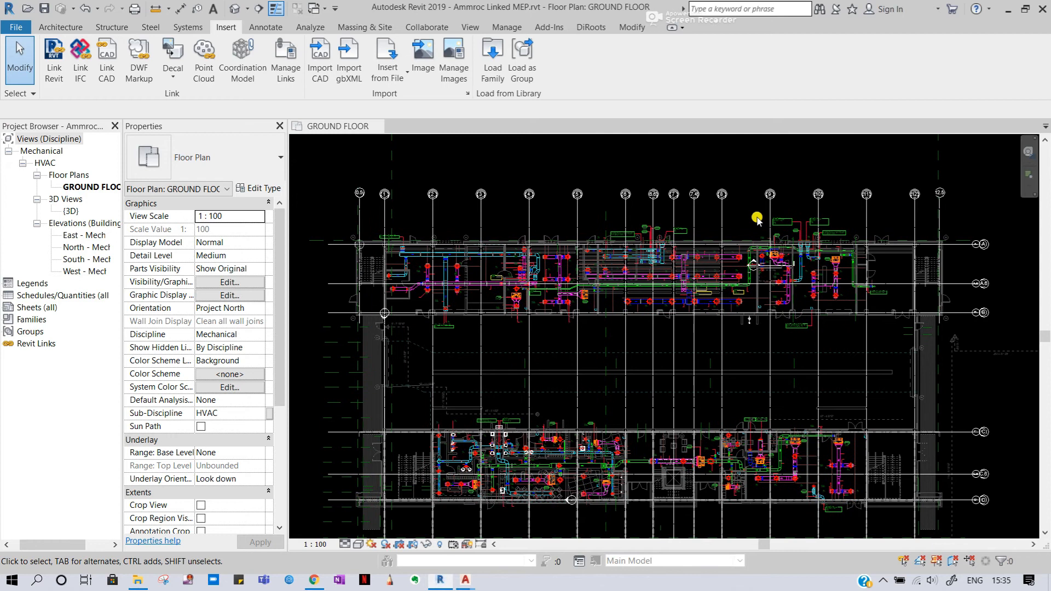
{"action": "scroll", "coordinate": [782, 232], "scroll_direction": "up", "scroll_amount": 4}
{"action": "middle_click_drag", "start_coordinate": [745, 226], "coordinate": [734, 219]}
{"action": "scroll", "coordinate": [795, 280], "scroll_direction": "up", "scroll_amount": 3}
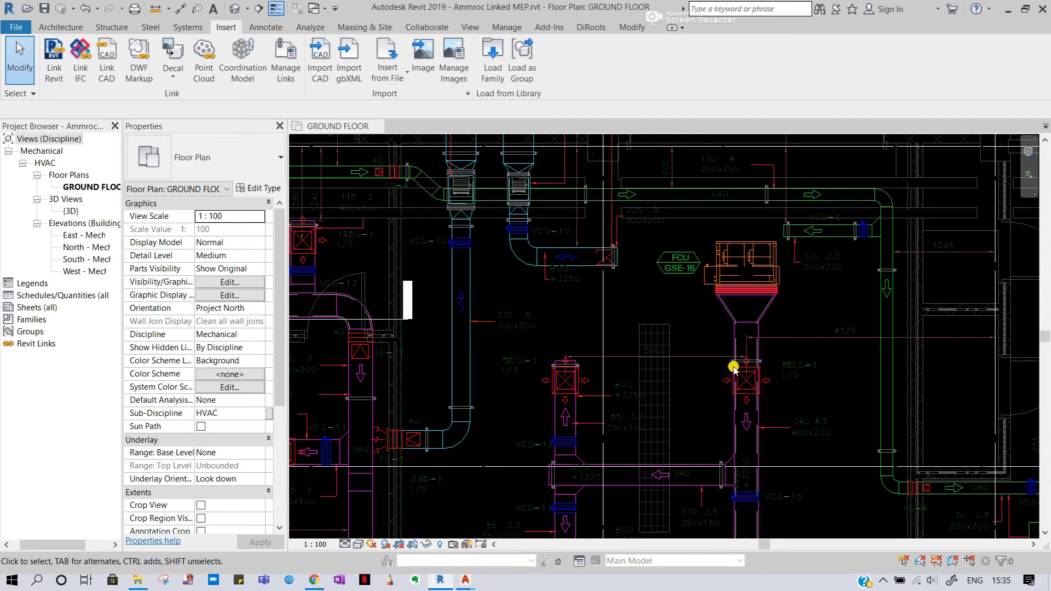
{"action": "middle_click_drag", "start_coordinate": [741, 269], "coordinate": [738, 196]}
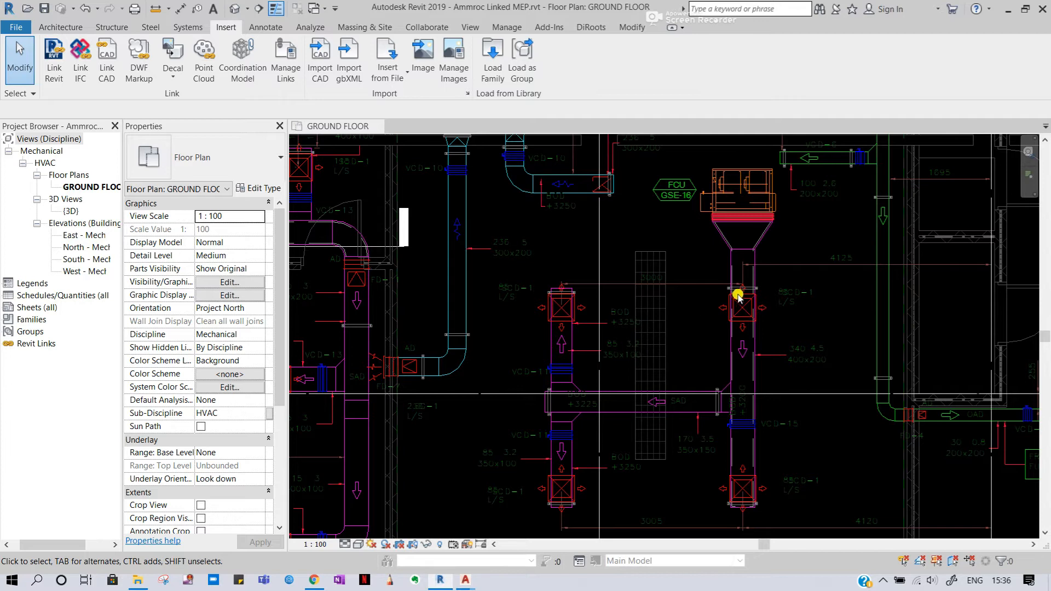
{"action": "scroll", "coordinate": [747, 347], "scroll_direction": "down", "scroll_amount": 1}
{"action": "middle_click_drag", "start_coordinate": [754, 364], "coordinate": [737, 280]}
{"action": "scroll", "coordinate": [725, 372], "scroll_direction": "up", "scroll_amount": 1}
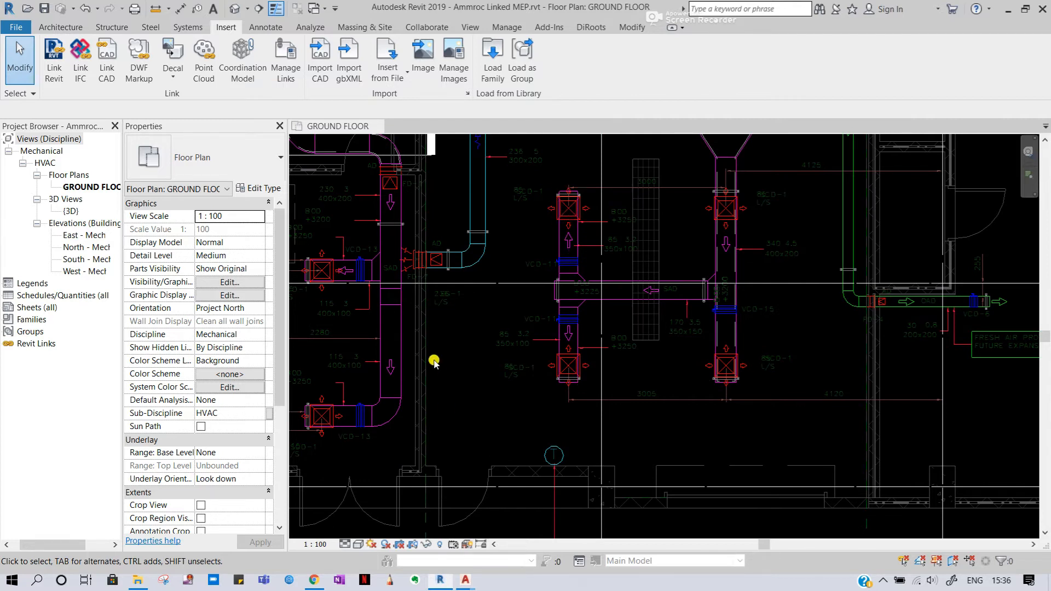
Examine the ductwork across the lower building wing and the duct run served by fan coil unit FCU GSE-03.
{"action": "scroll", "coordinate": [559, 314], "scroll_direction": "down", "scroll_amount": 2}
{"action": "middle_click_drag", "start_coordinate": [488, 285], "coordinate": [833, 305]}
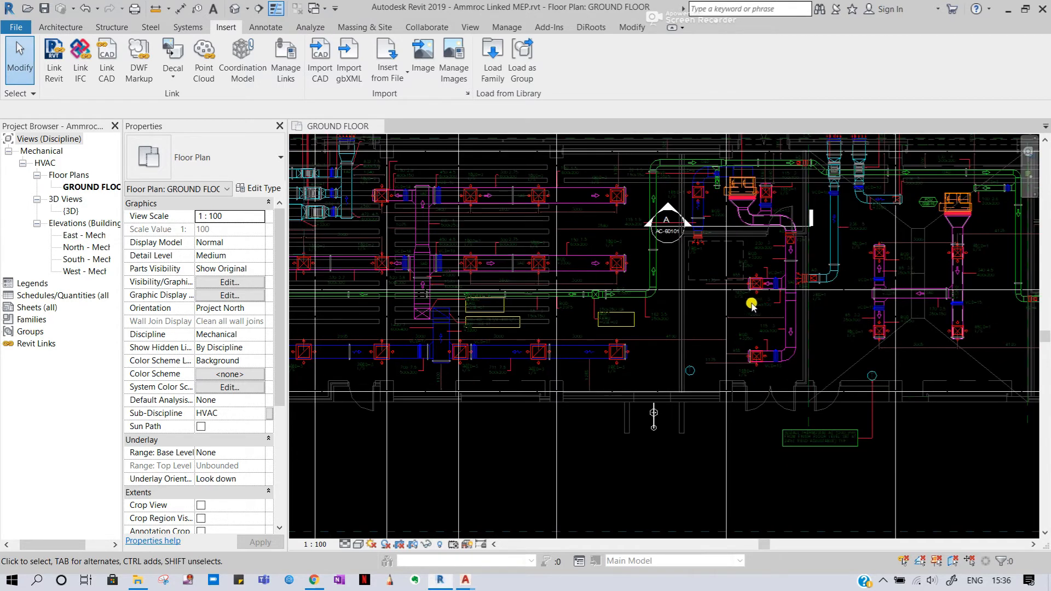
{"action": "scroll", "coordinate": [752, 305], "scroll_direction": "down", "scroll_amount": 1}
{"action": "middle_click_drag", "start_coordinate": [437, 331], "coordinate": [823, 272]}
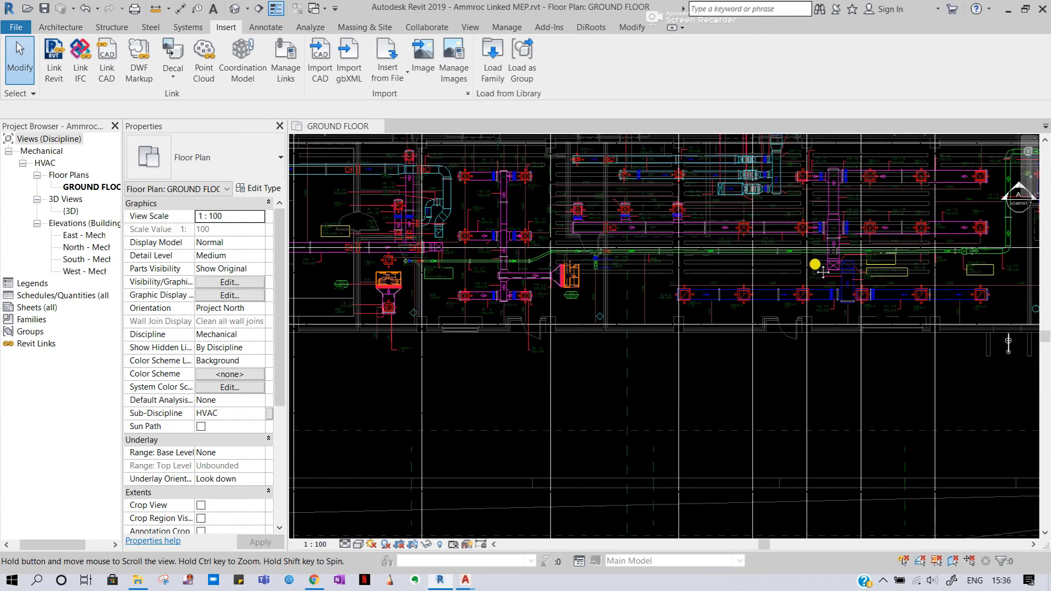
{"action": "scroll", "coordinate": [463, 398], "scroll_direction": "down", "scroll_amount": 1}
{"action": "middle_click_drag", "start_coordinate": [462, 398], "coordinate": [818, 224]}
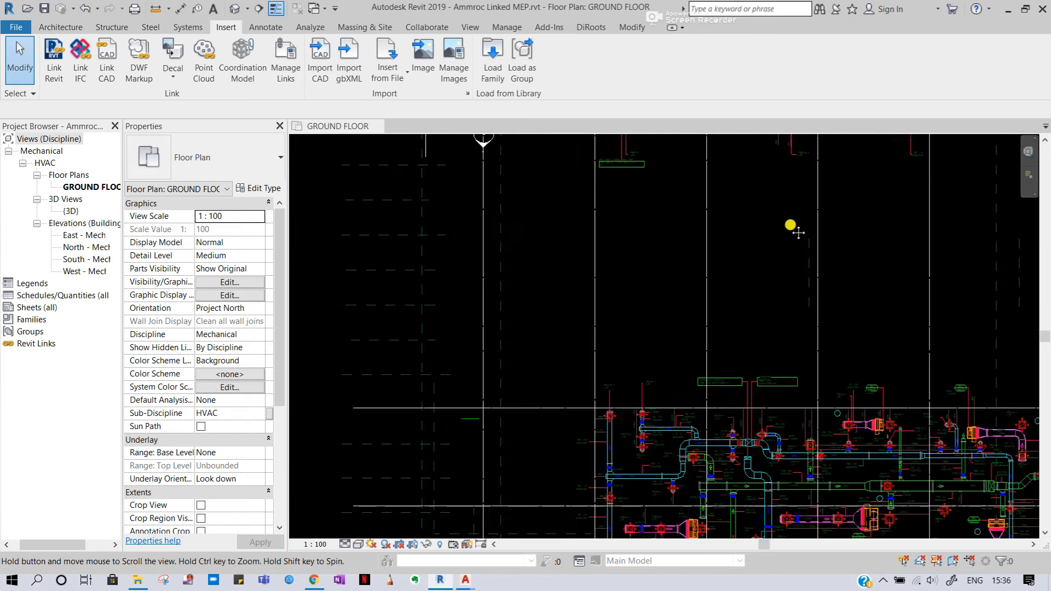
{"action": "middle_click_drag", "start_coordinate": [598, 301], "coordinate": [550, 256]}
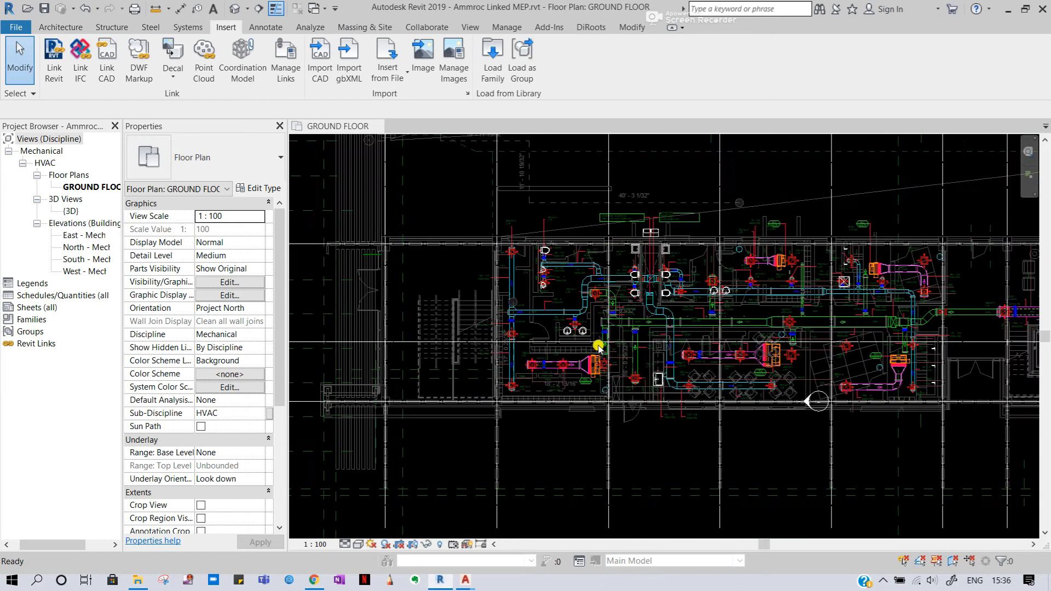
{"action": "scroll", "coordinate": [585, 352], "scroll_direction": "up", "scroll_amount": 2}
{"action": "scroll", "coordinate": [571, 384], "scroll_direction": "up", "scroll_amount": 3}
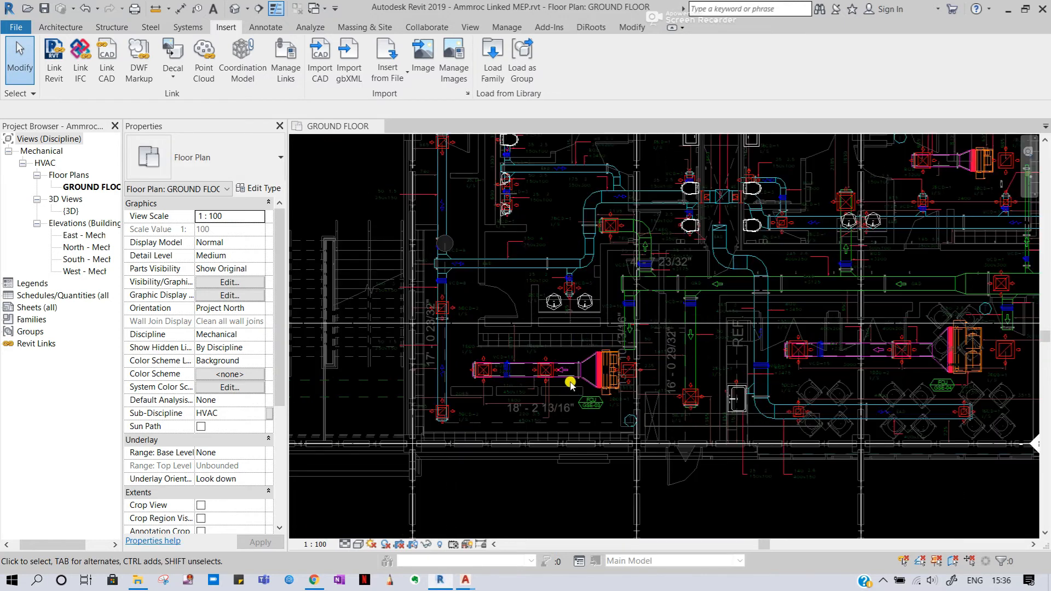
{"action": "scroll", "coordinate": [595, 367], "scroll_direction": "up", "scroll_amount": 2}
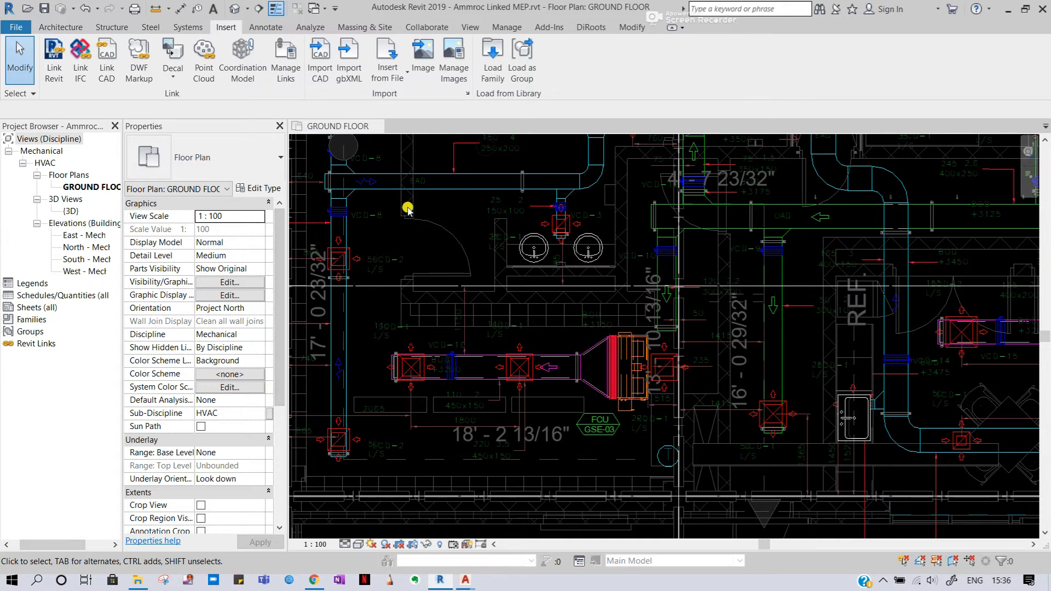
Start placing mechanical equipment and look through the loaded families and types for a suitable fan coil unit.
{"action": "left_click", "coordinate": [188, 27]}
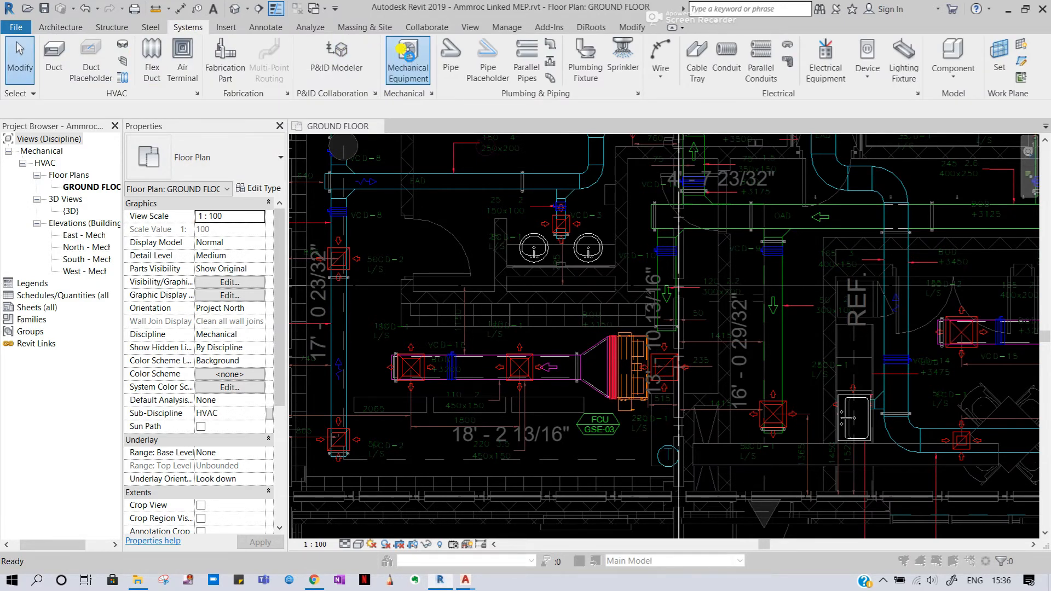
{"action": "left_click", "coordinate": [408, 54]}
{"action": "key", "text": "Escape"}
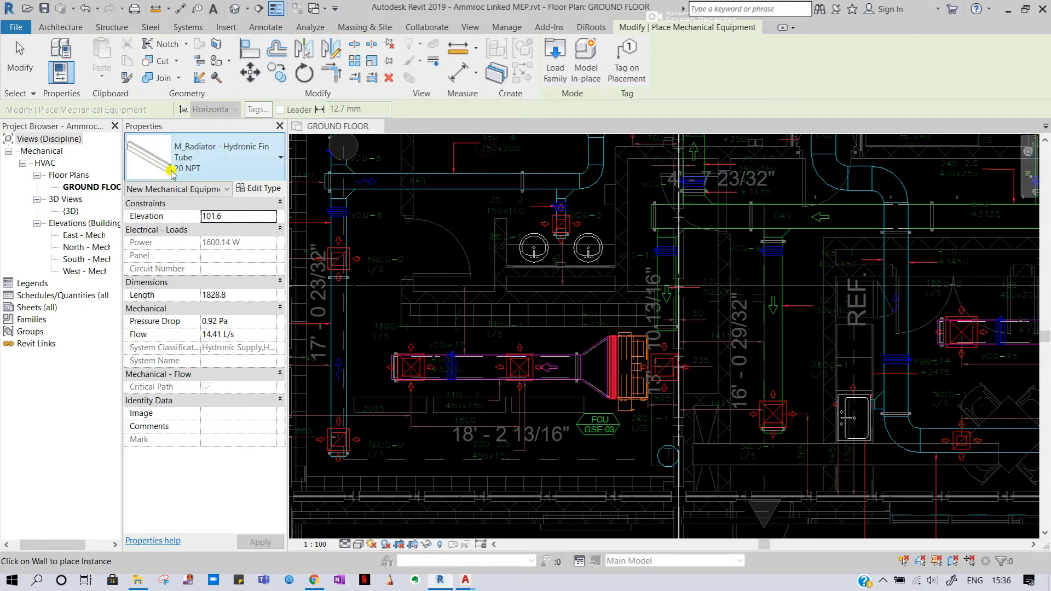
{"action": "left_click", "coordinate": [183, 160]}
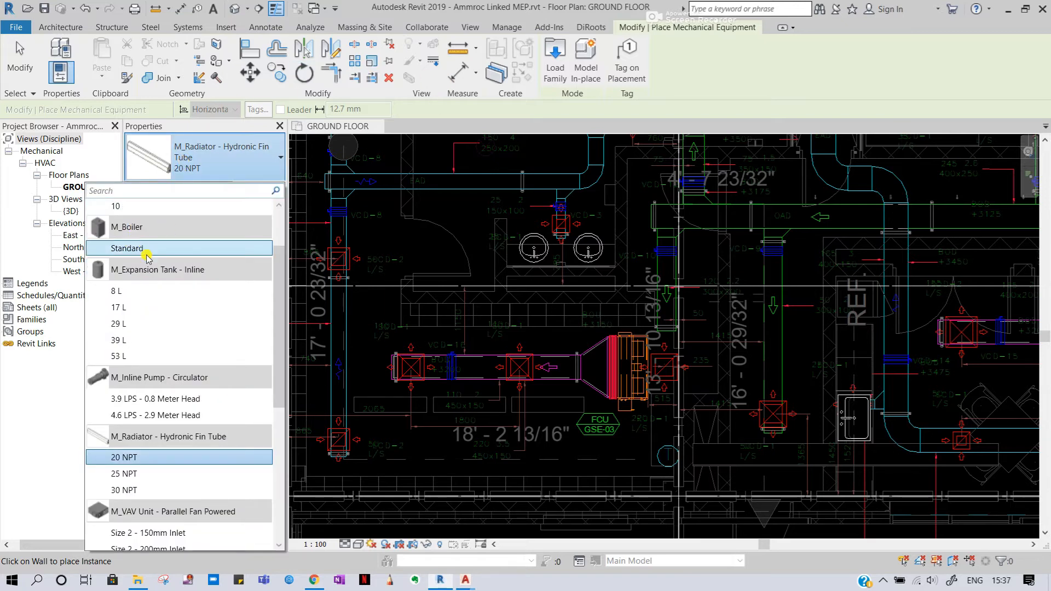
{"action": "scroll", "coordinate": [148, 256], "scroll_direction": "down", "scroll_amount": 5}
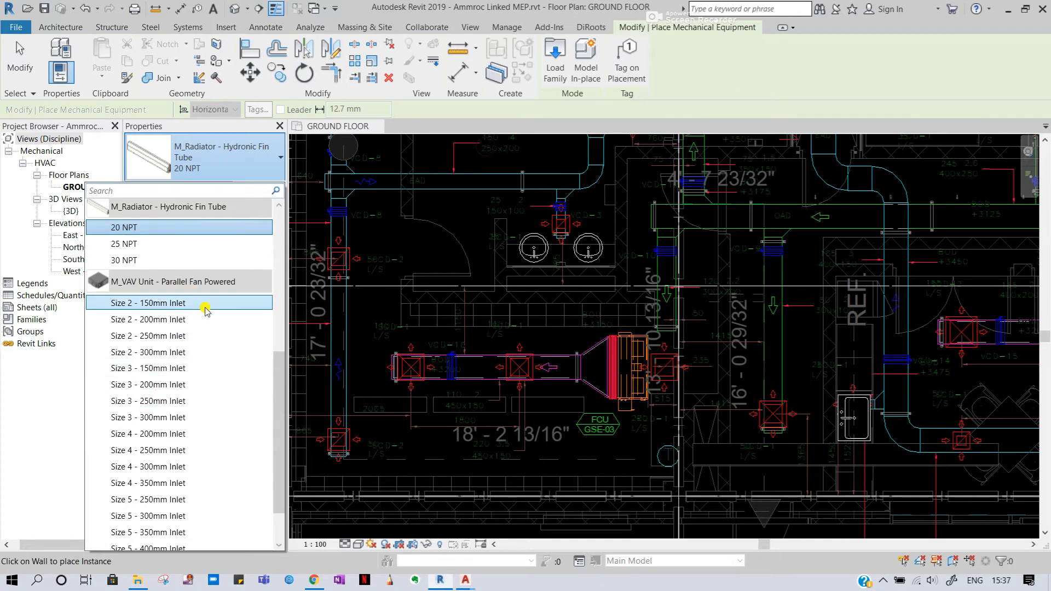
{"action": "scroll", "coordinate": [198, 362], "scroll_direction": "down", "scroll_amount": 1}
{"action": "scroll", "coordinate": [186, 400], "scroll_direction": "down", "scroll_amount": 1}
{"action": "scroll", "coordinate": [174, 438], "scroll_direction": "up", "scroll_amount": 8}
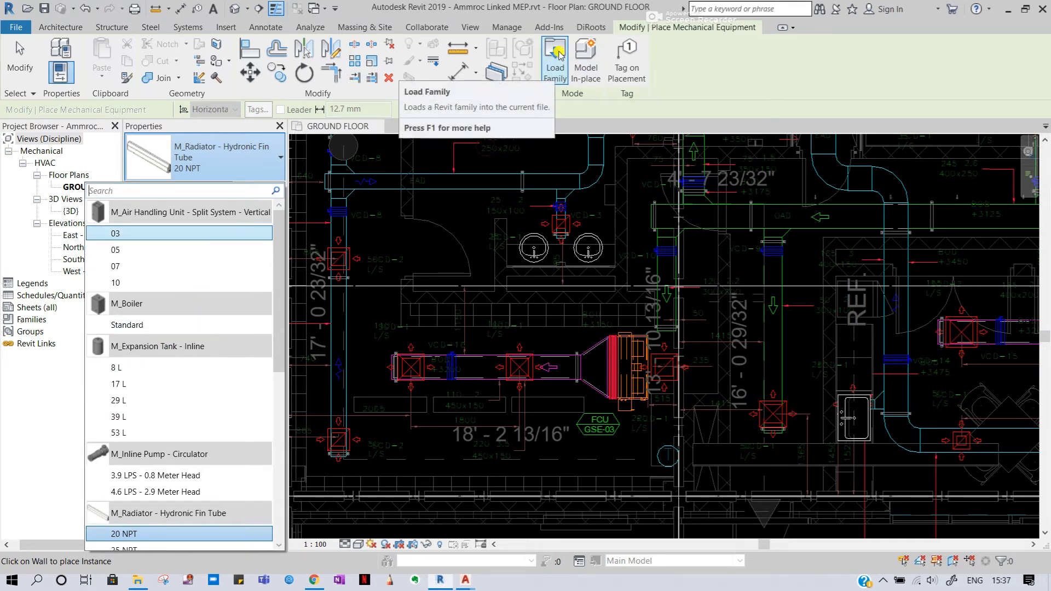
Start loading a mechanical equipment family and browse to the MEP folder on New Volume (D:).
{"action": "left_click", "coordinate": [560, 54]}
{"action": "left_click", "coordinate": [559, 55]}
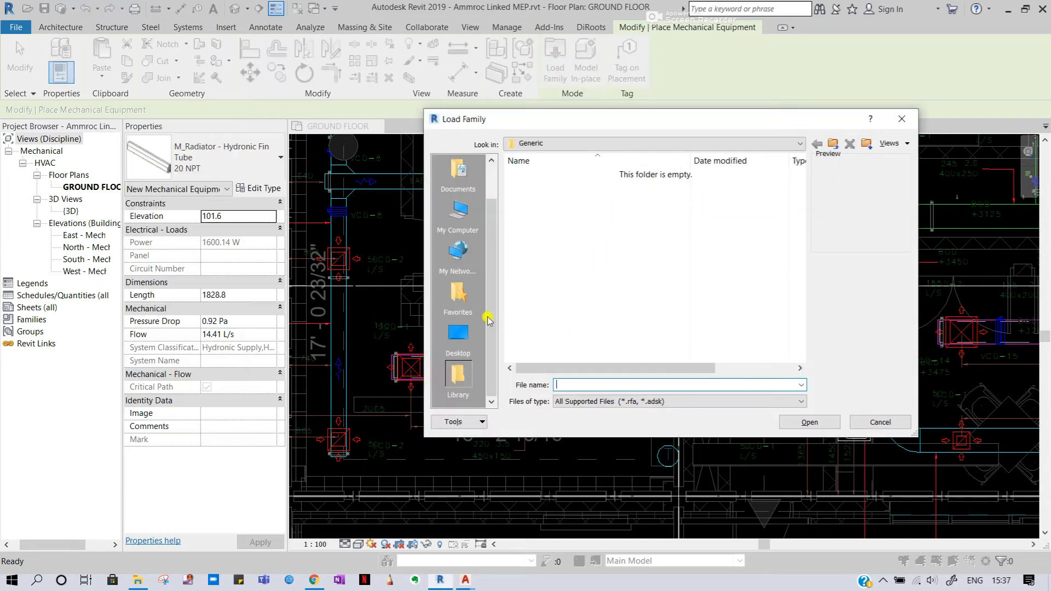
{"action": "scroll", "coordinate": [458, 290], "scroll_direction": "up", "scroll_amount": 2}
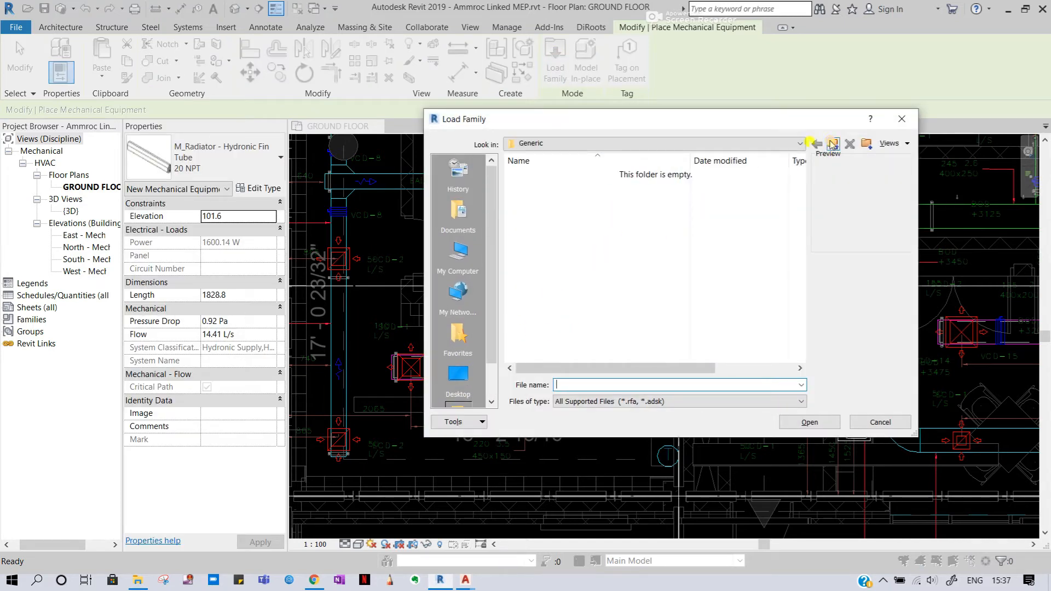
{"action": "left_click", "coordinate": [458, 252]}
{"action": "scroll", "coordinate": [567, 327], "scroll_direction": "down", "scroll_amount": 1}
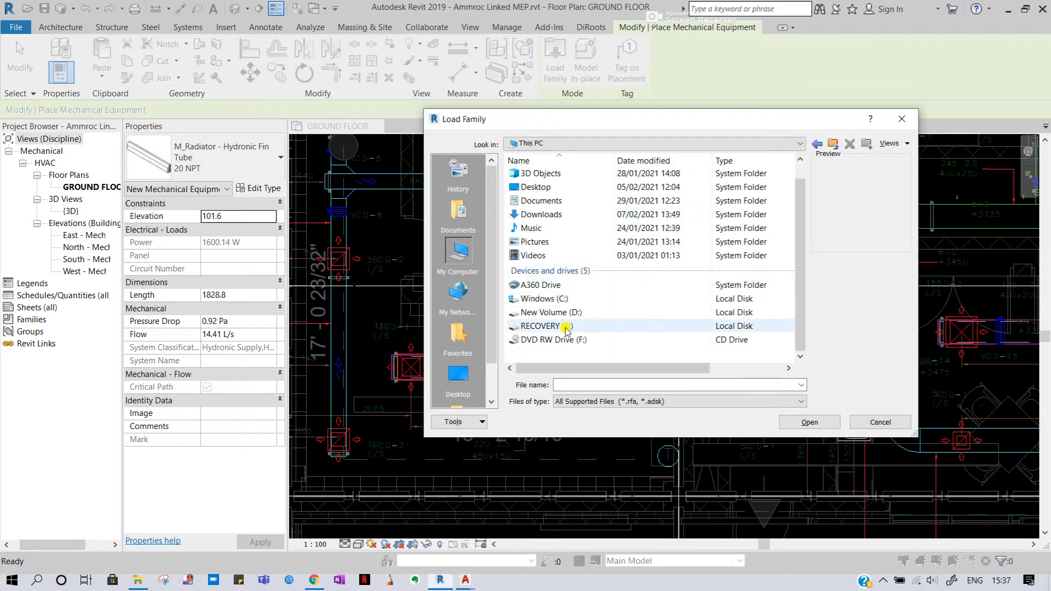
{"action": "double_click", "coordinate": [564, 313]}
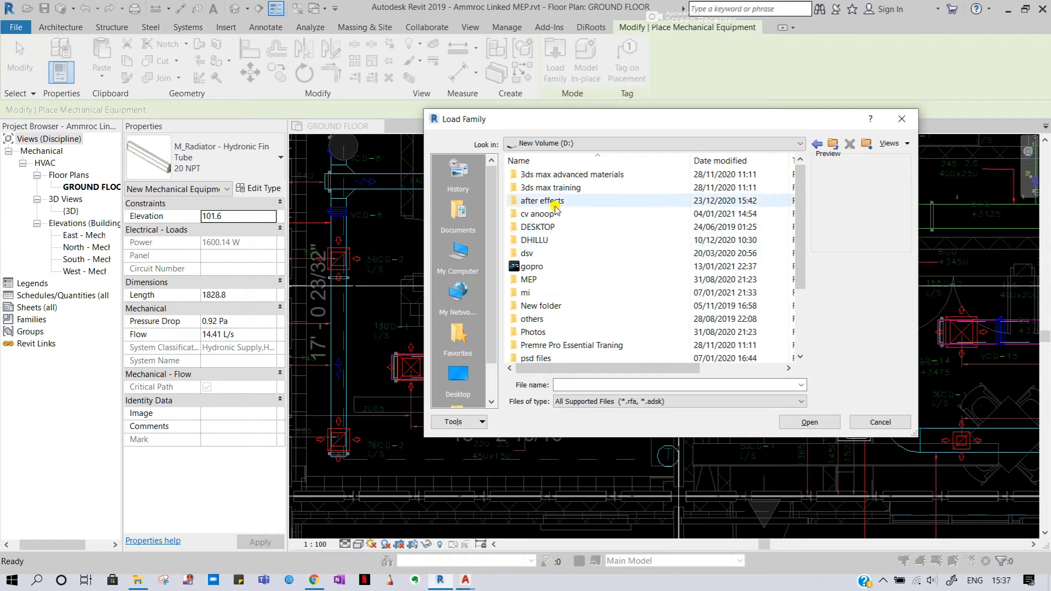
{"action": "double_click", "coordinate": [550, 281]}
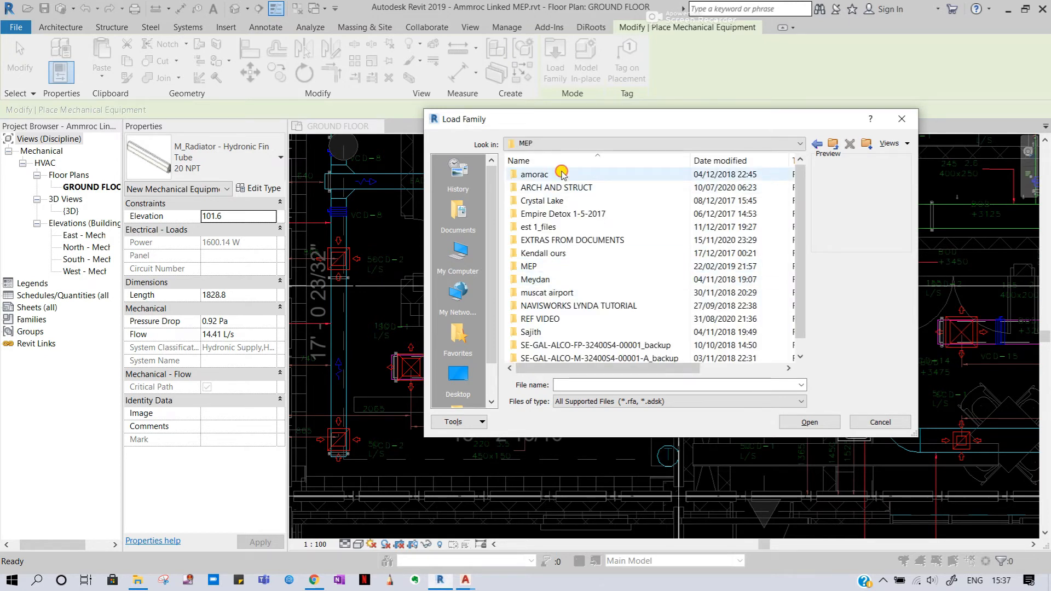
Browse to the ammroc folder inside amorac to find the families to load.
{"action": "double_click", "coordinate": [562, 174]}
{"action": "double_click", "coordinate": [558, 173]}
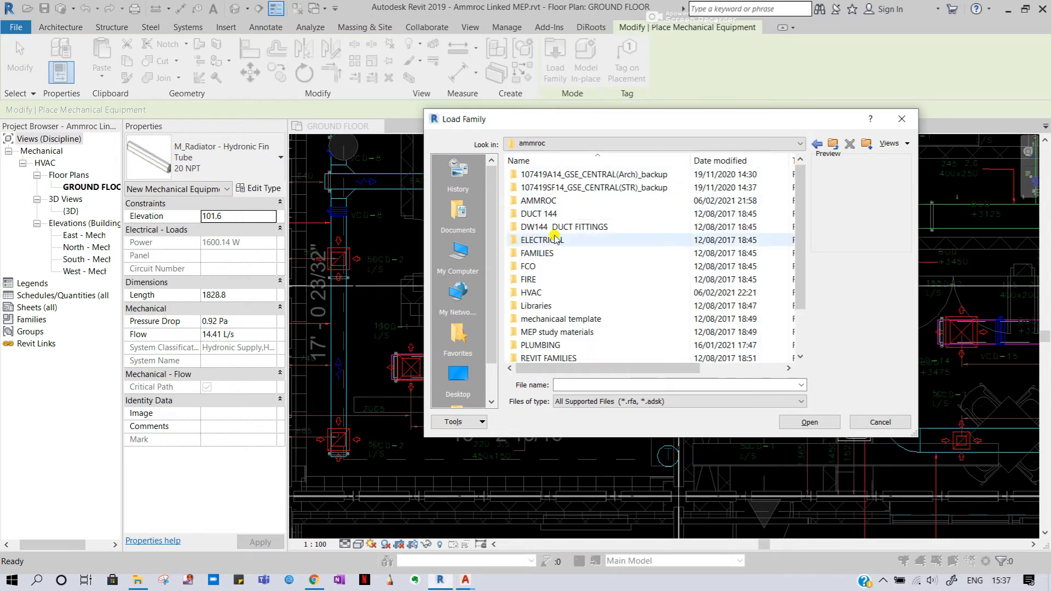
{"action": "left_click", "coordinate": [553, 292]}
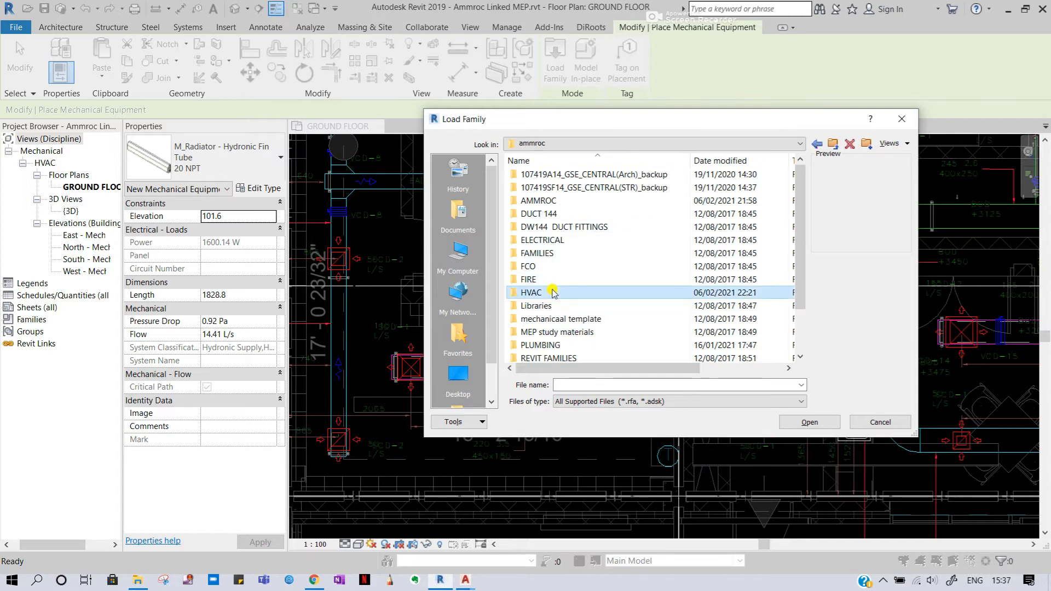
{"action": "double_click", "coordinate": [553, 292]}
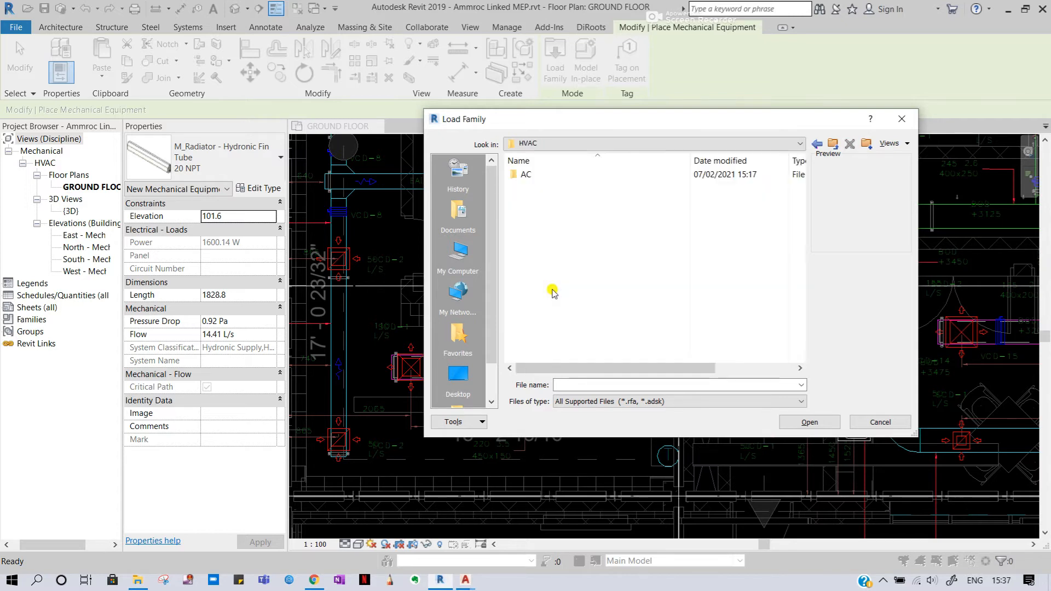
{"action": "left_click", "coordinate": [815, 144]}
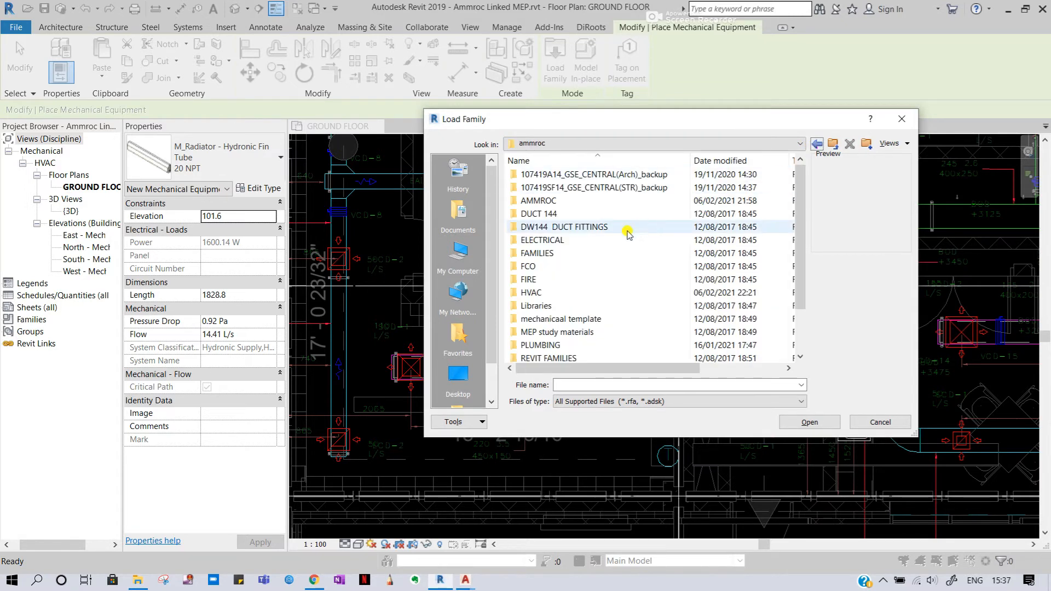
Load the family 107419_CARRIER_FCU.rfa from the HVAC folder within FAMILIES.
{"action": "double_click", "coordinate": [605, 254]}
{"action": "double_click", "coordinate": [634, 202]}
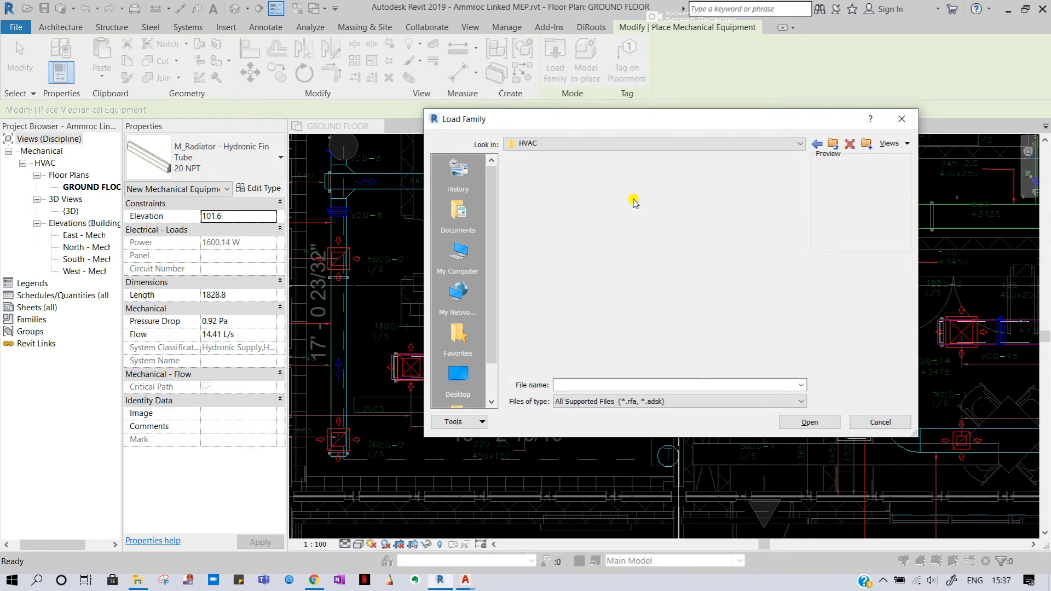
{"action": "scroll", "coordinate": [673, 289], "scroll_direction": "up", "scroll_amount": 3, "text": "ctrl"}
{"action": "scroll", "coordinate": [673, 289], "scroll_direction": "up", "scroll_amount": 1, "text": "ctrl"}
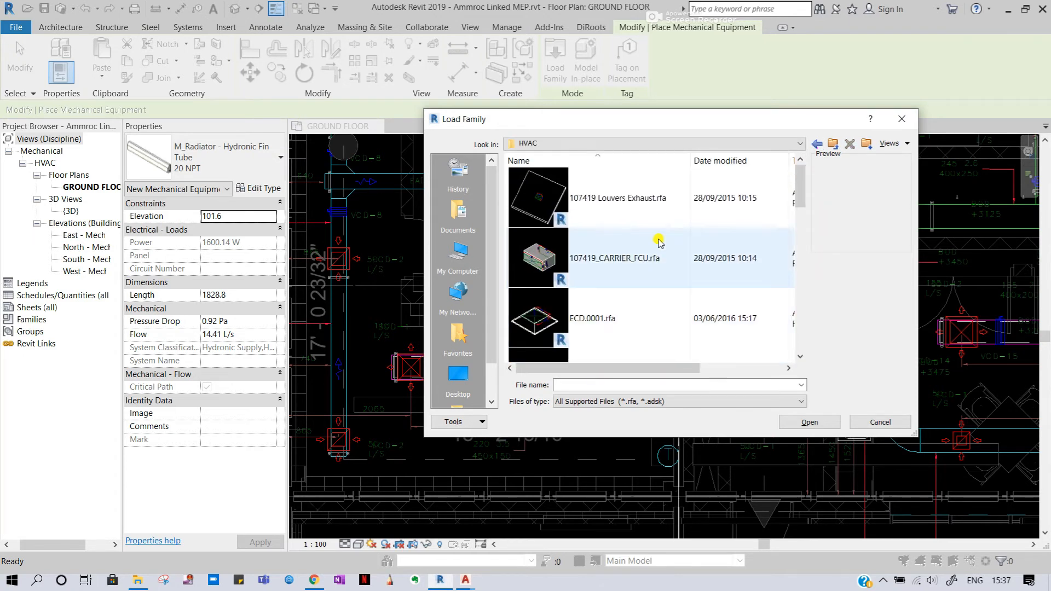
{"action": "scroll", "coordinate": [628, 230], "scroll_direction": "down", "scroll_amount": 2}
{"action": "scroll", "coordinate": [630, 247], "scroll_direction": "up", "scroll_amount": 2}
{"action": "left_click", "coordinate": [631, 271]}
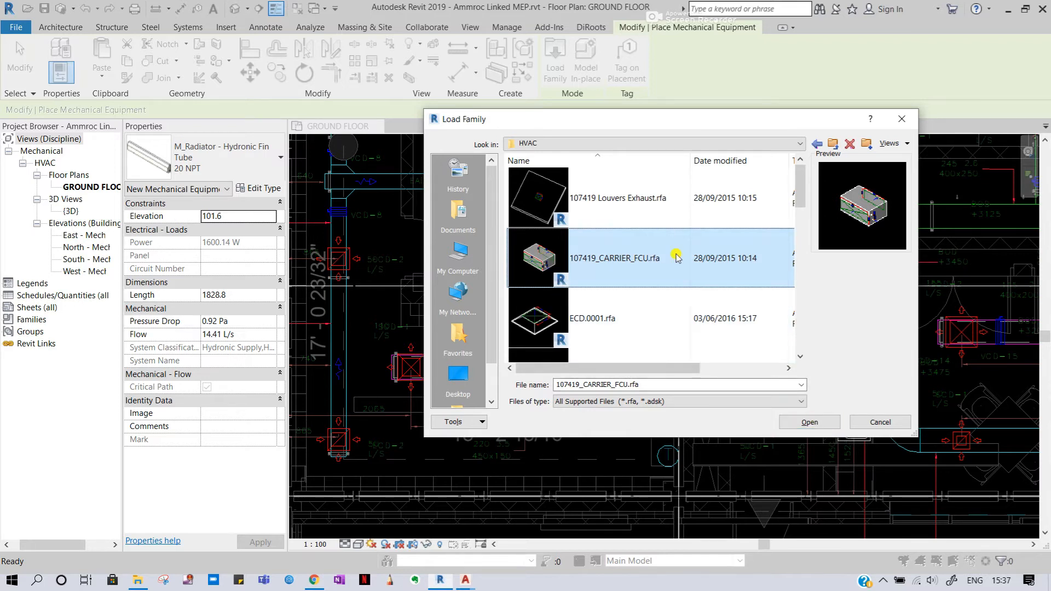
{"action": "left_click", "coordinate": [815, 423]}
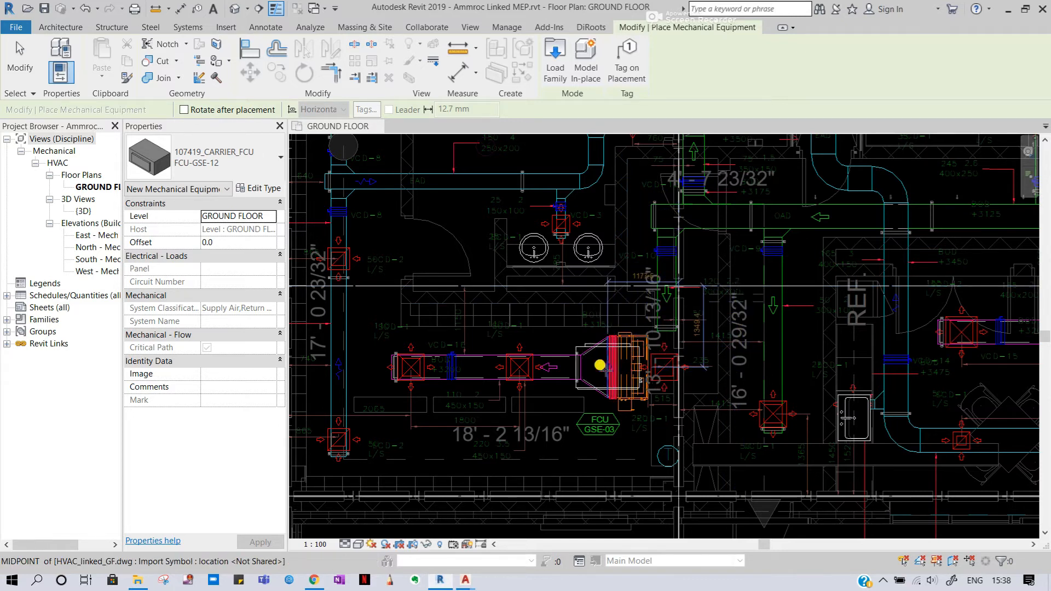
Place the FCU-GSE-12 unit over the FCU GSE-03 symbol in the ground floor plan, rotated to align with the linked drawing's ductwork.
{"action": "scroll", "coordinate": [629, 364], "scroll_direction": "up", "scroll_amount": 1}
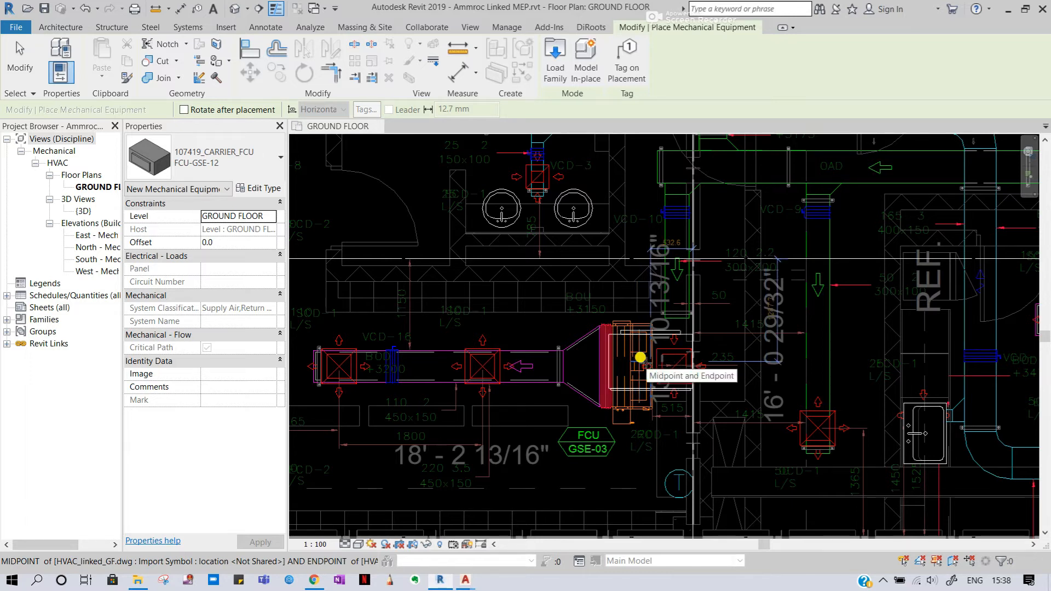
{"action": "key", "text": "space"}
{"action": "key", "text": "space"}
{"action": "key", "text": "space"}
{"action": "key", "text": "space"}
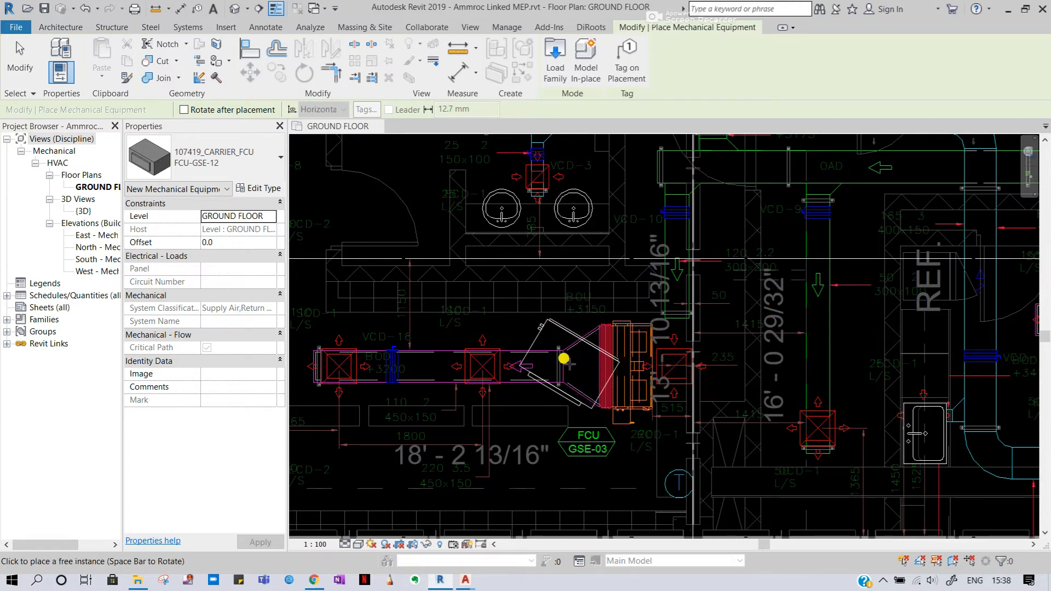
{"action": "key", "text": "space"}
{"action": "key", "text": "space"}
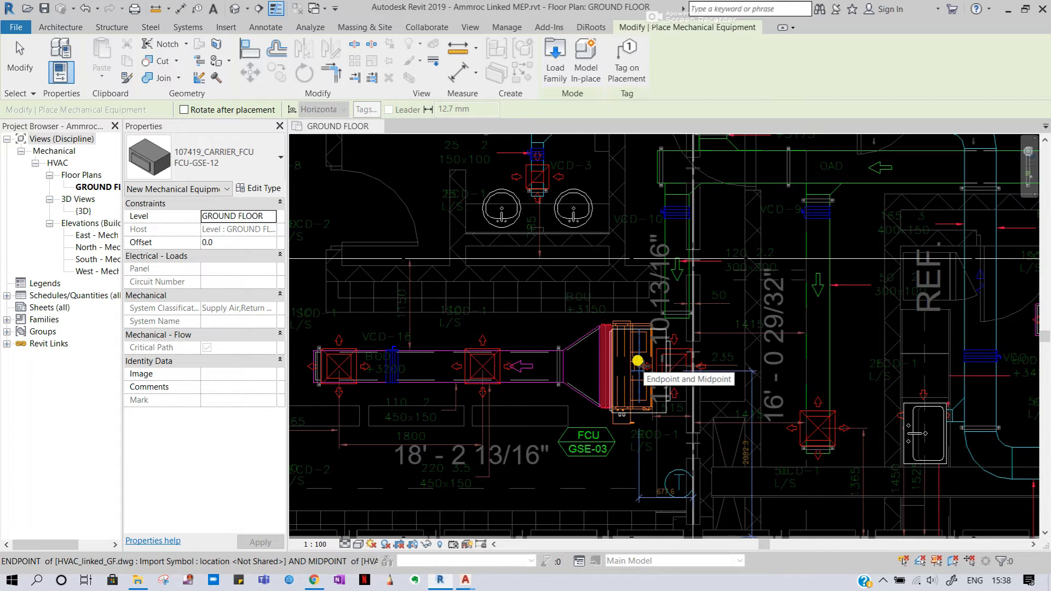
{"action": "left_click", "coordinate": [638, 361]}
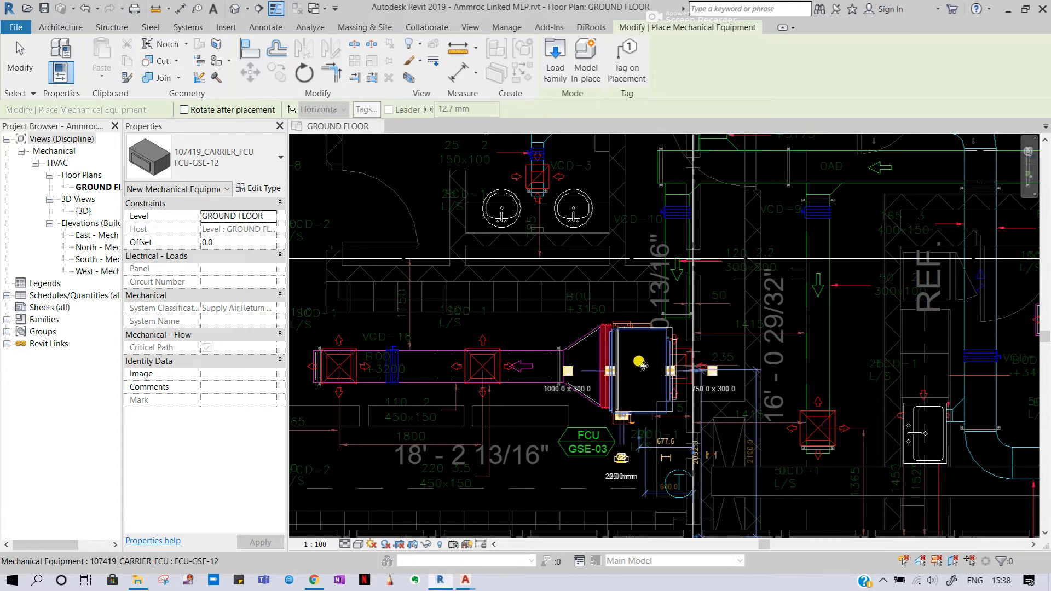
{"action": "key", "text": "Escape"}
{"action": "key", "text": "Escape"}
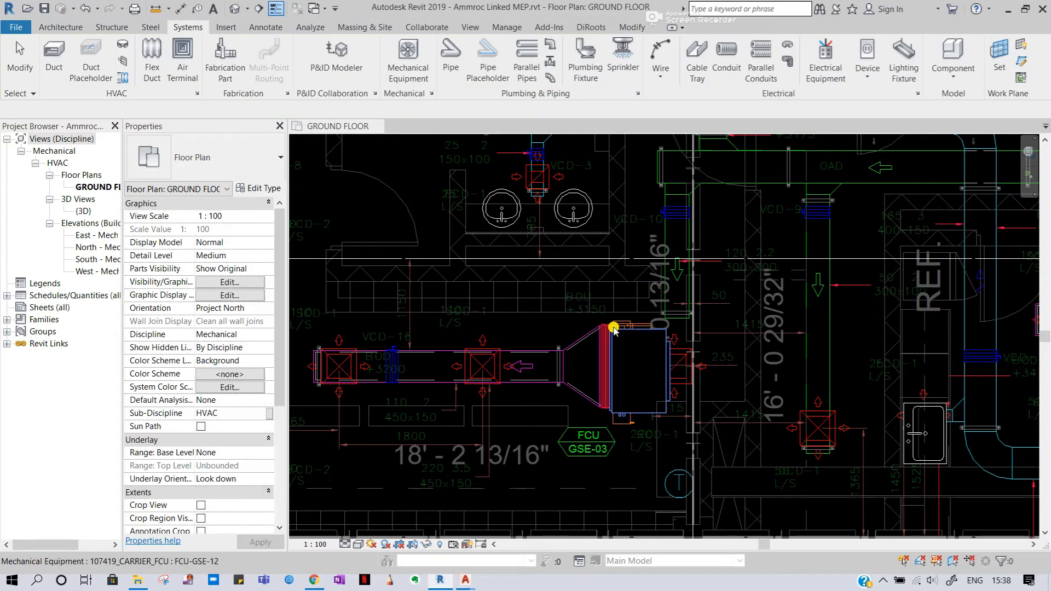
Isolate the placed fan coil unit in the 3D view with a selection box.
{"action": "left_click", "coordinate": [615, 332]}
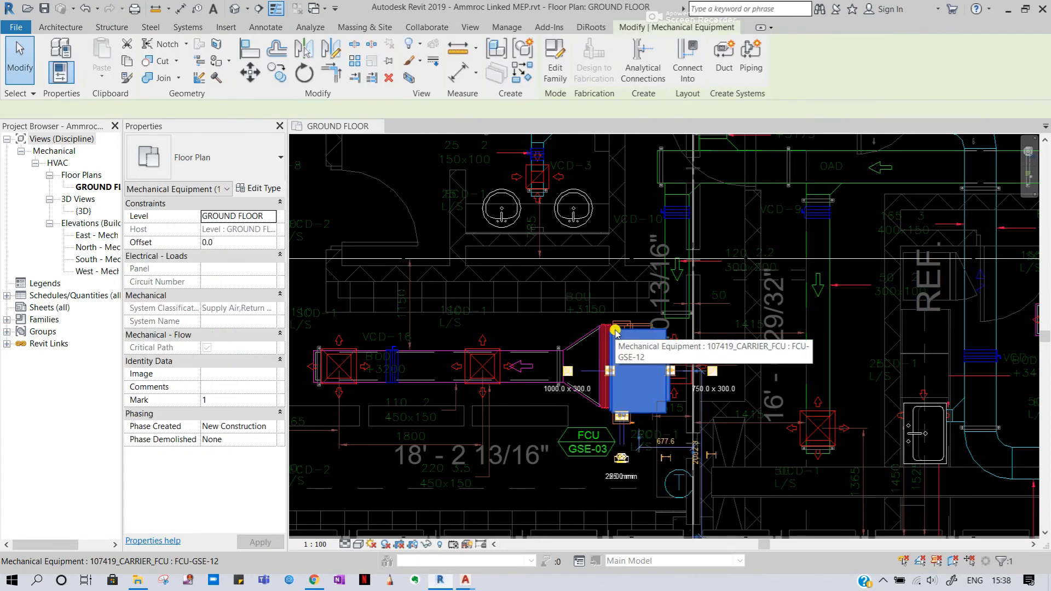
{"action": "key", "text": "Escape"}
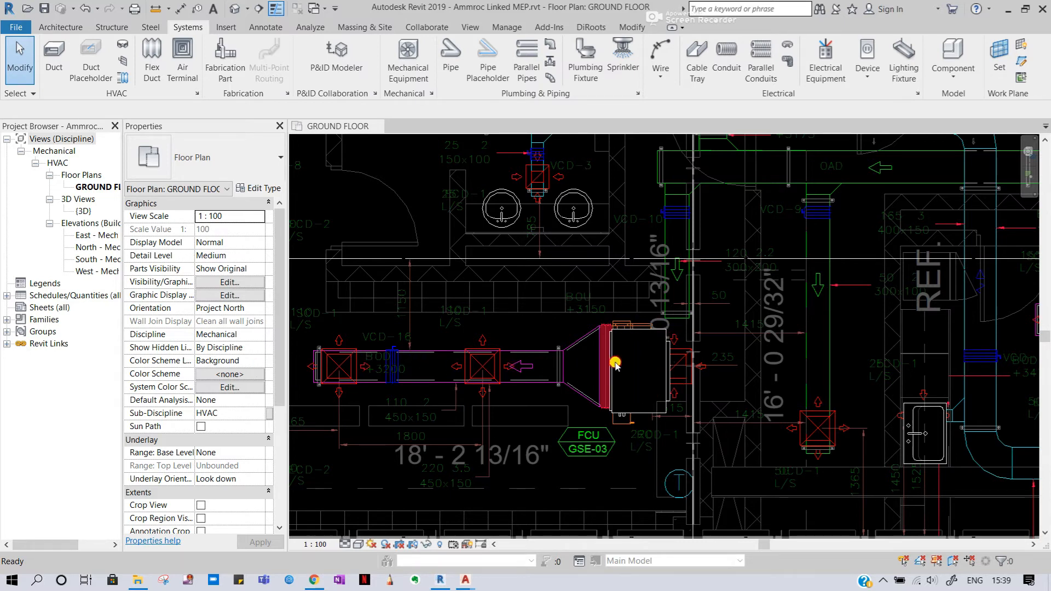
{"action": "left_click", "coordinate": [651, 420]}
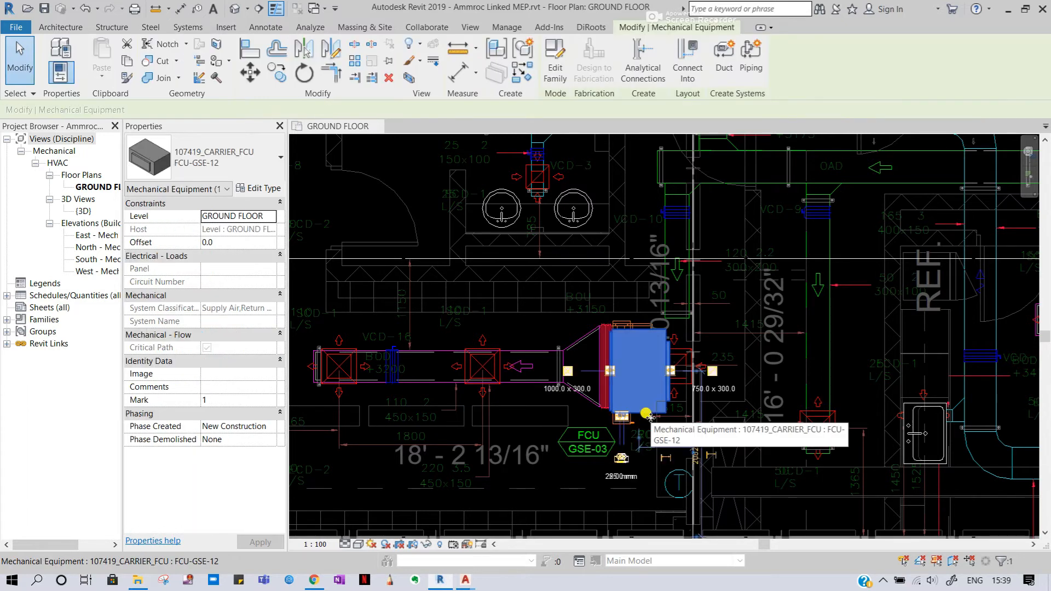
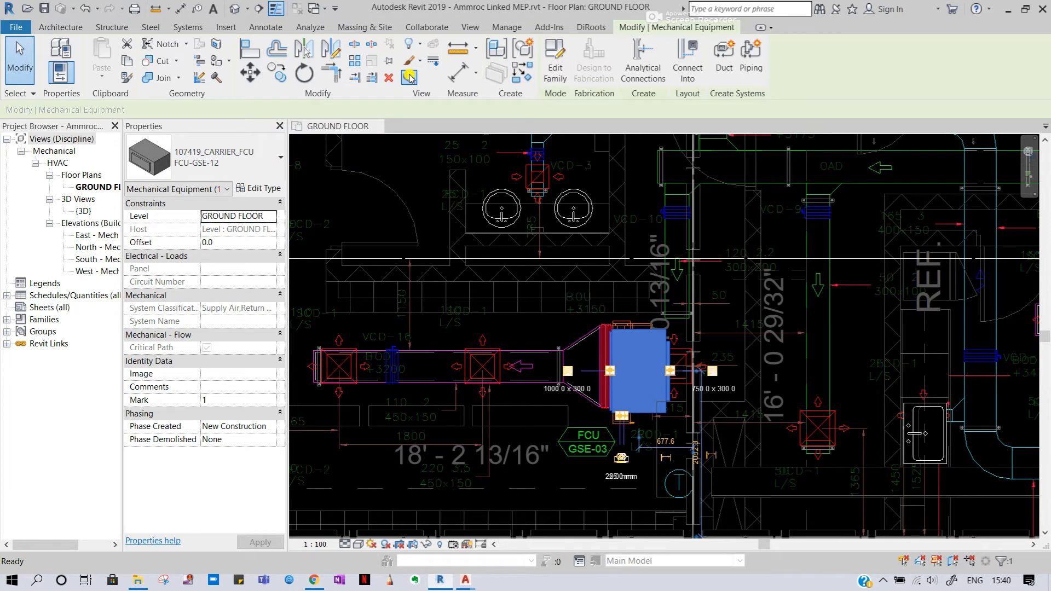
{"action": "left_click", "coordinate": [410, 77]}
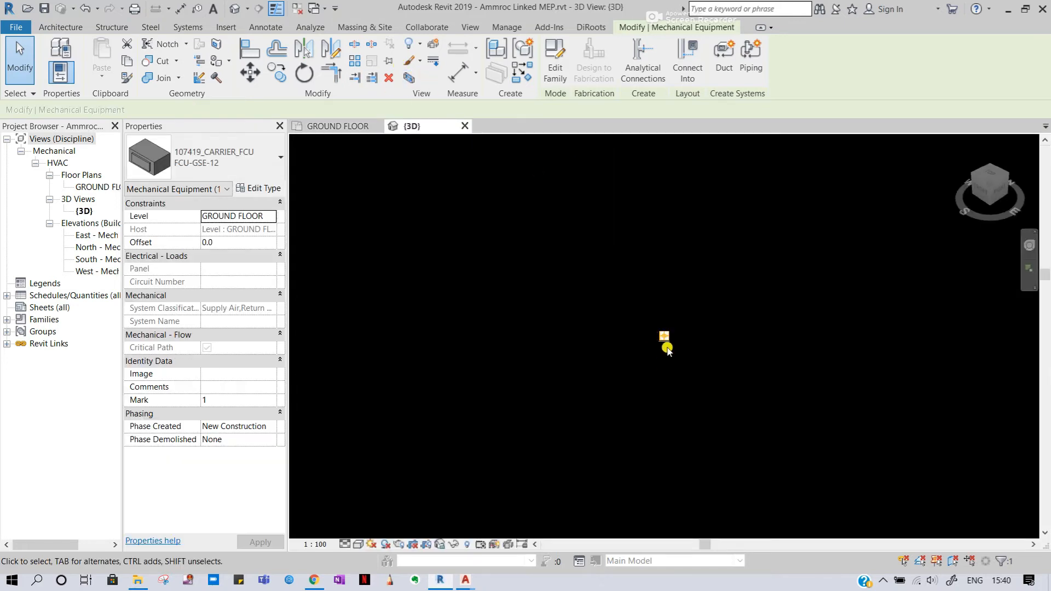
Examine the isolated fan coil unit and the box outline around it in the 3D view.
{"action": "scroll", "coordinate": [667, 337], "scroll_direction": "up", "scroll_amount": 4}
{"action": "scroll", "coordinate": [672, 368], "scroll_direction": "up", "scroll_amount": 5}
{"action": "scroll", "coordinate": [647, 333], "scroll_direction": "up", "scroll_amount": 4}
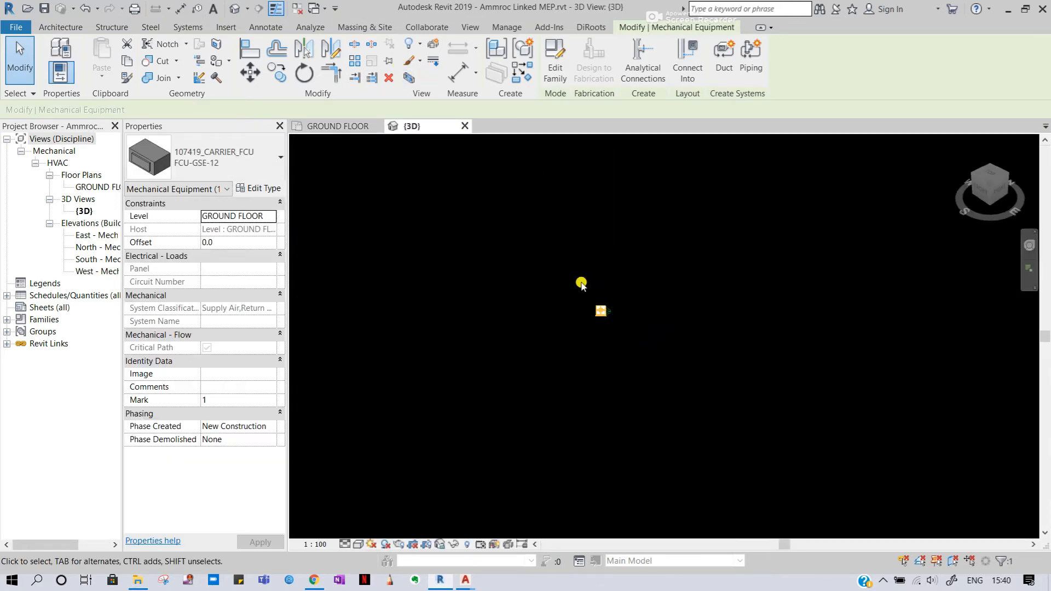
{"action": "scroll", "coordinate": [582, 283], "scroll_direction": "up", "scroll_amount": 4}
{"action": "scroll", "coordinate": [643, 367], "scroll_direction": "up", "scroll_amount": 3}
{"action": "scroll", "coordinate": [701, 439], "scroll_direction": "up", "scroll_amount": 4}
{"action": "scroll", "coordinate": [707, 421], "scroll_direction": "up", "scroll_amount": 3}
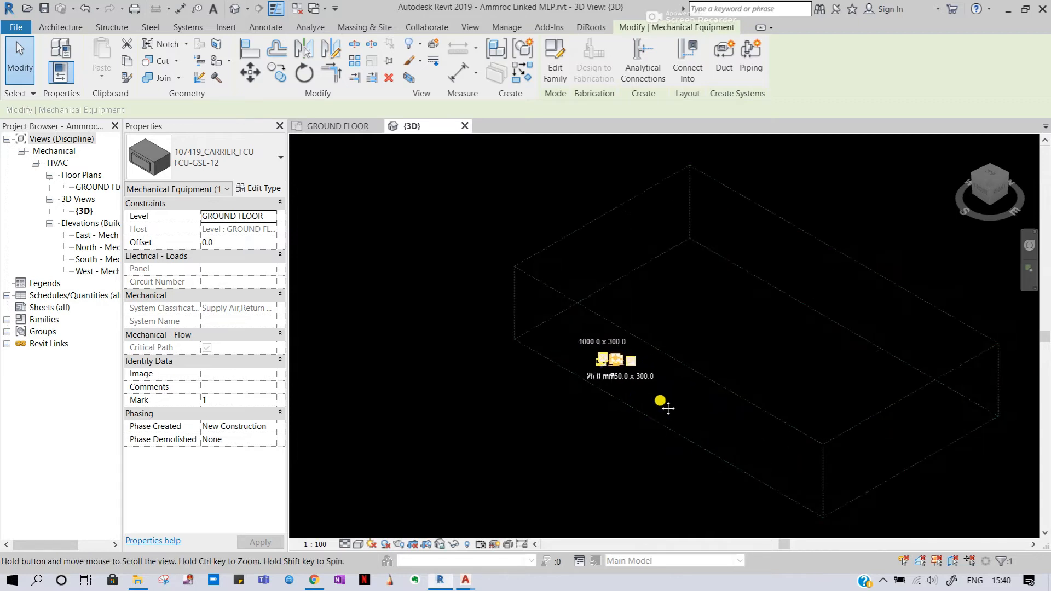
{"action": "scroll", "coordinate": [548, 342], "scroll_direction": "up", "scroll_amount": 3}
{"action": "scroll", "coordinate": [524, 327], "scroll_direction": "up", "scroll_amount": 3}
{"action": "scroll", "coordinate": [538, 311], "scroll_direction": "down", "scroll_amount": 3}
{"action": "scroll", "coordinate": [538, 311], "scroll_direction": "down", "scroll_amount": 2}
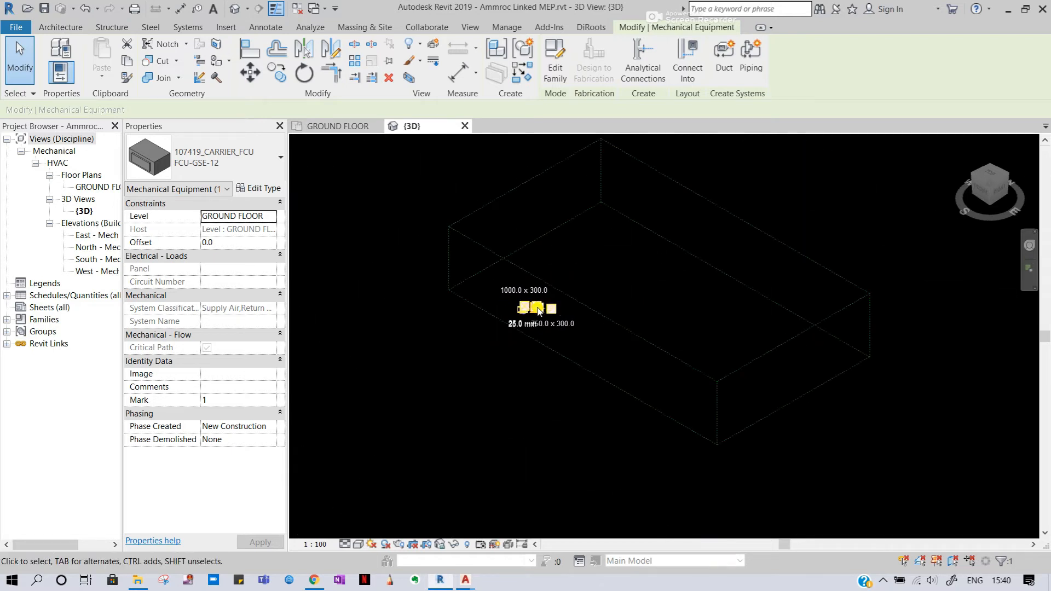
{"action": "left_click", "coordinate": [630, 293]}
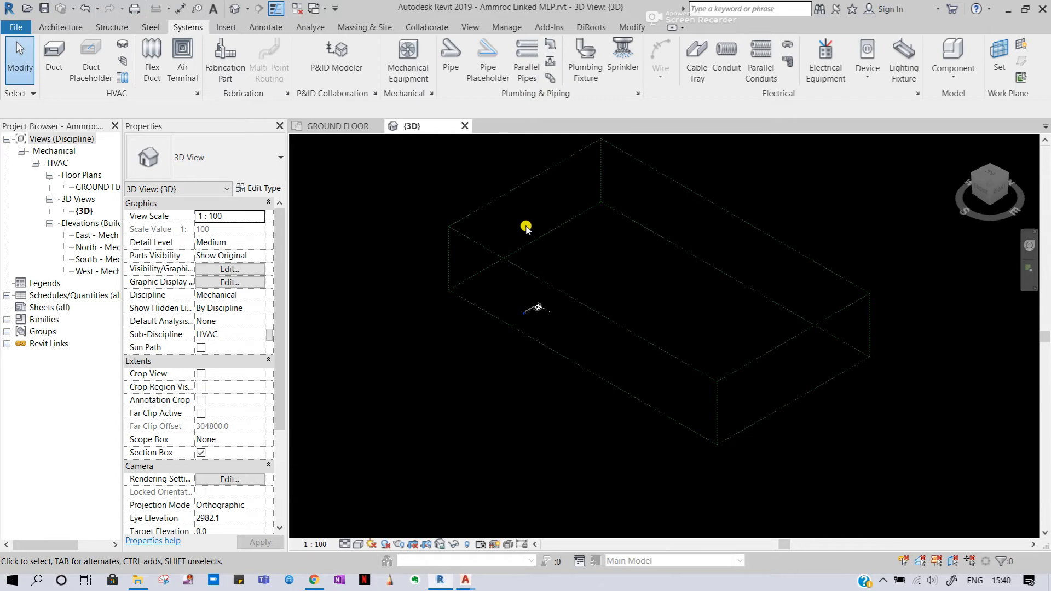
Hide Scope Boxes and show Section Boxes among the 3D view's annotation categories.
{"action": "key", "text": "v"}
{"action": "key", "text": "g"}
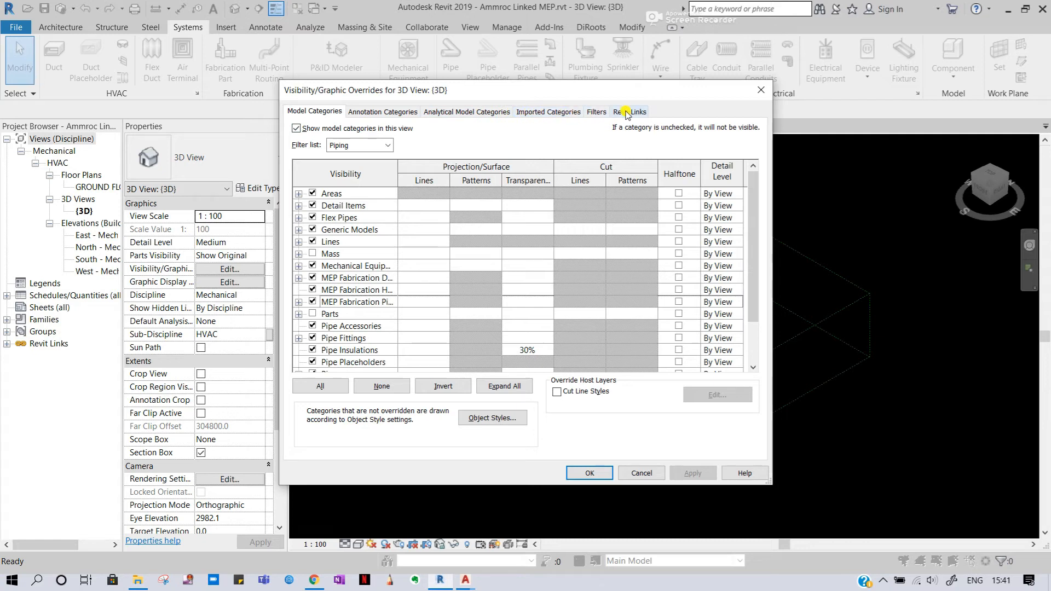
{"action": "left_click", "coordinate": [396, 113]}
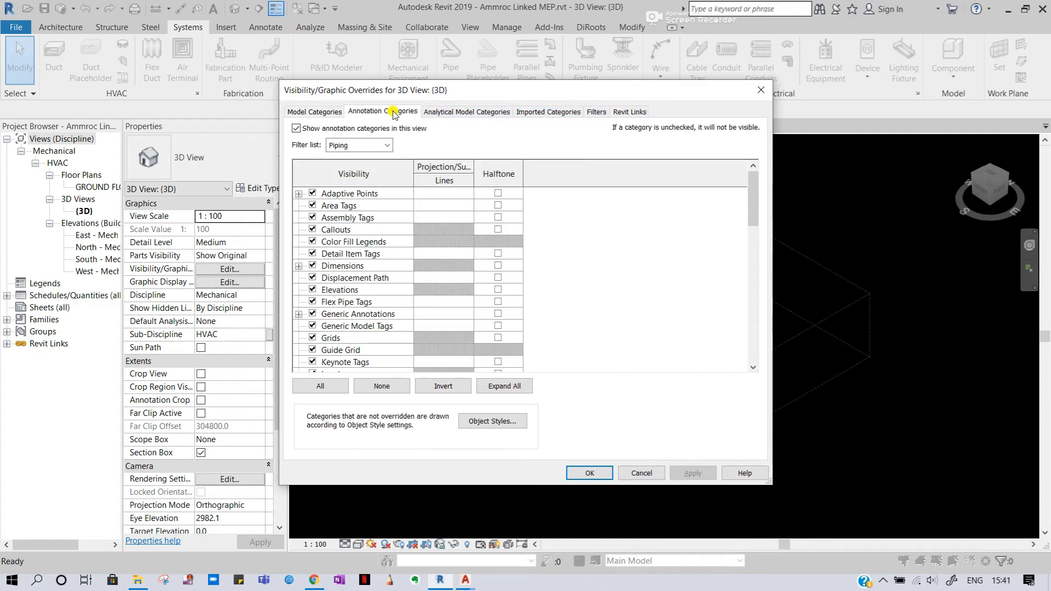
{"action": "scroll", "coordinate": [349, 312], "scroll_direction": "down", "scroll_amount": 4}
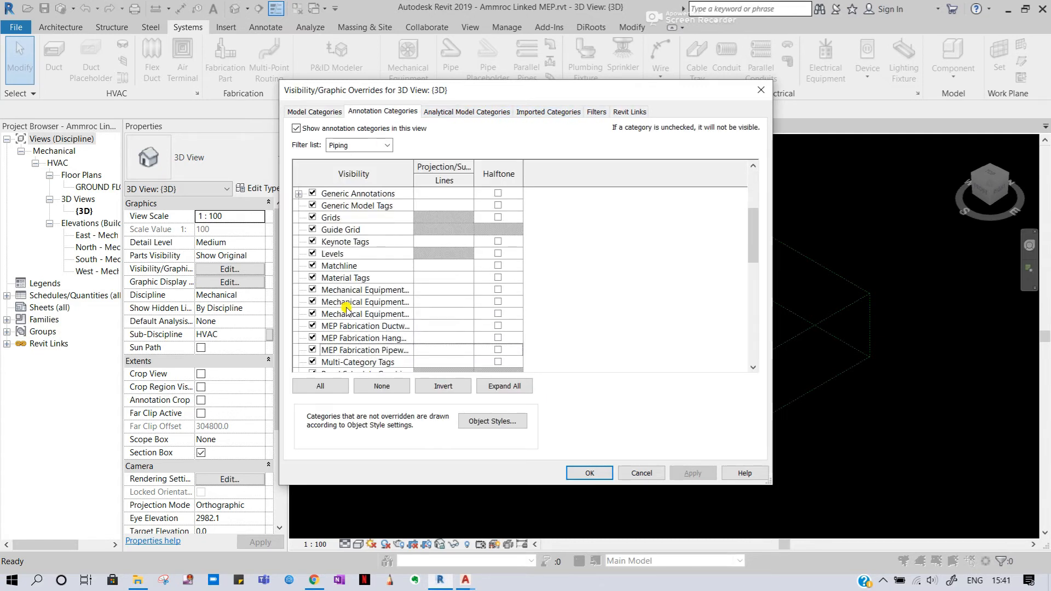
{"action": "left_click", "coordinate": [341, 231]}
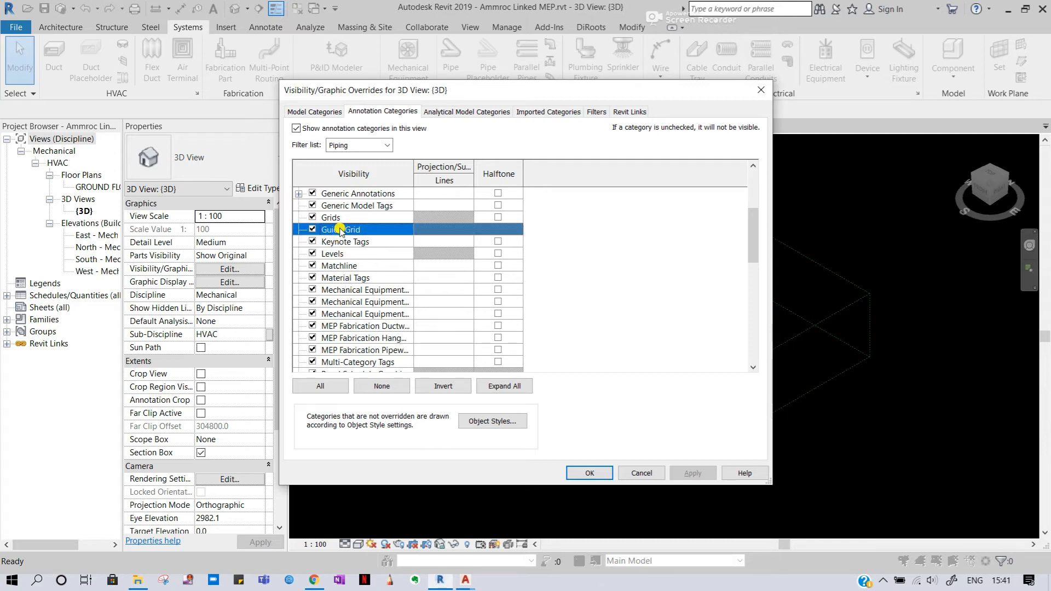
{"action": "key", "text": "s"}
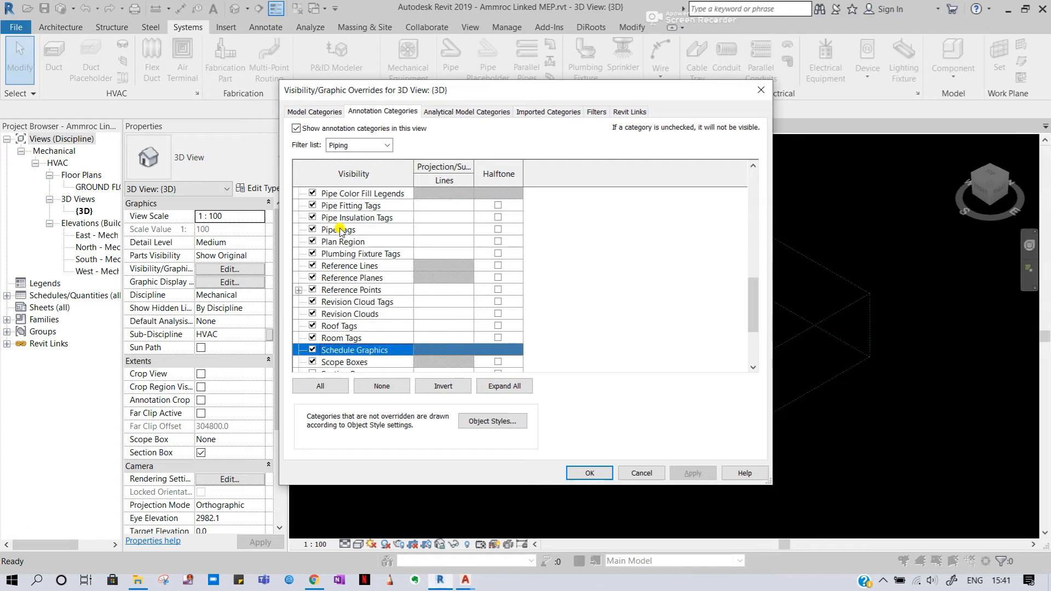
{"action": "scroll", "coordinate": [341, 327], "scroll_direction": "down", "scroll_amount": 1}
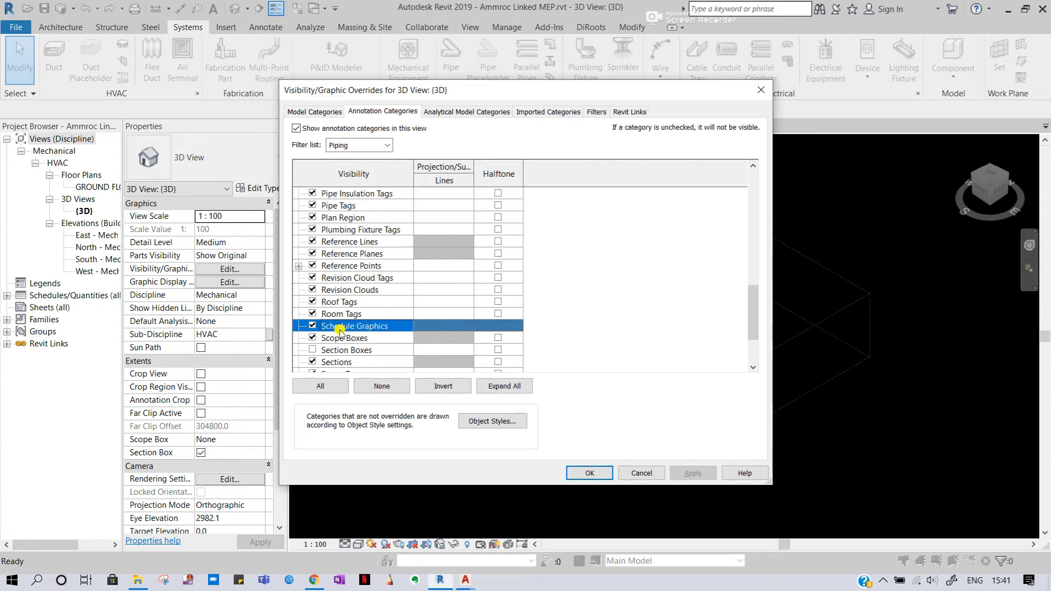
{"action": "left_click", "coordinate": [311, 339]}
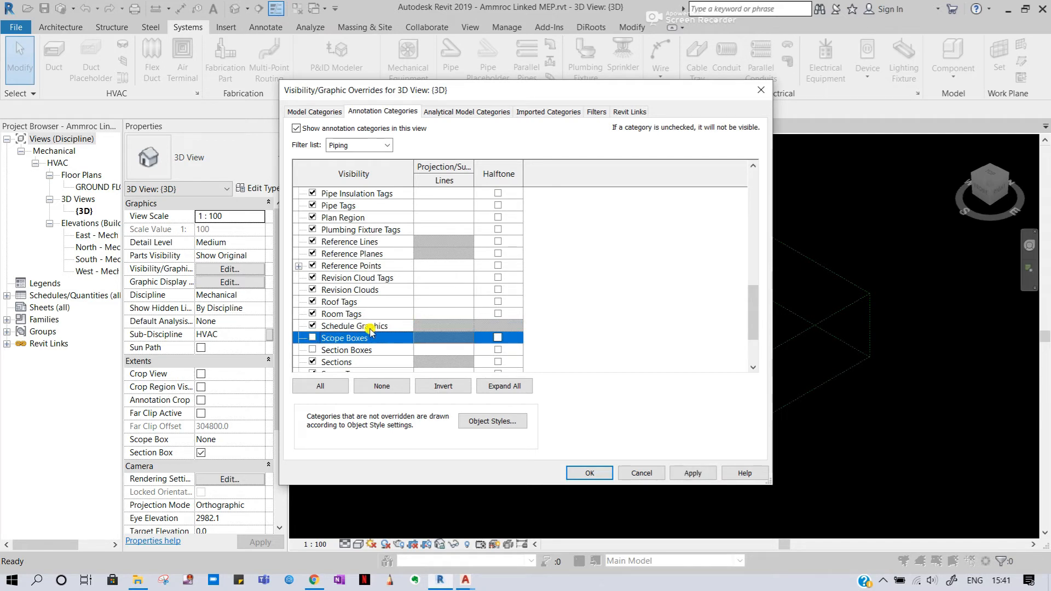
{"action": "left_click", "coordinate": [313, 350]}
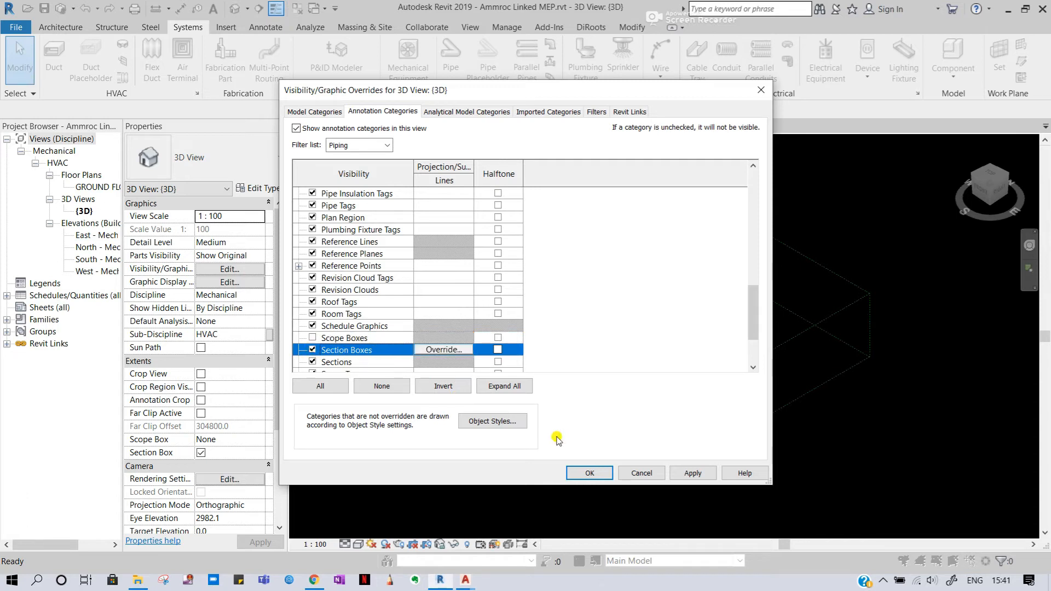
{"action": "left_click", "coordinate": [687, 474]}
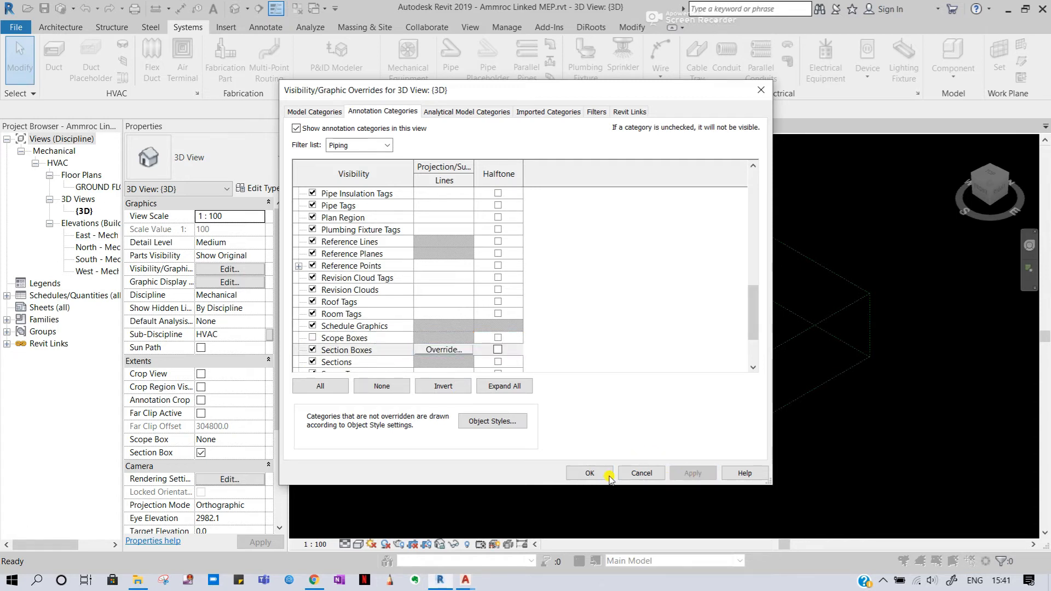
{"action": "left_click", "coordinate": [589, 473]}
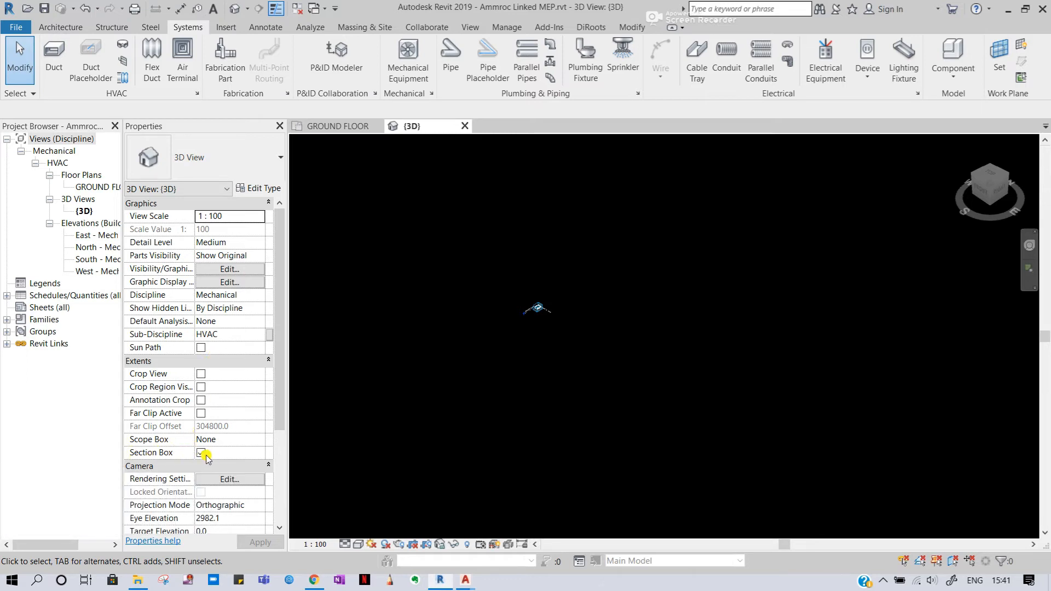
Hide the Levels annotation category in the 3D view's visibility overrides.
{"action": "scroll", "coordinate": [513, 314], "scroll_direction": "up", "scroll_amount": 8}
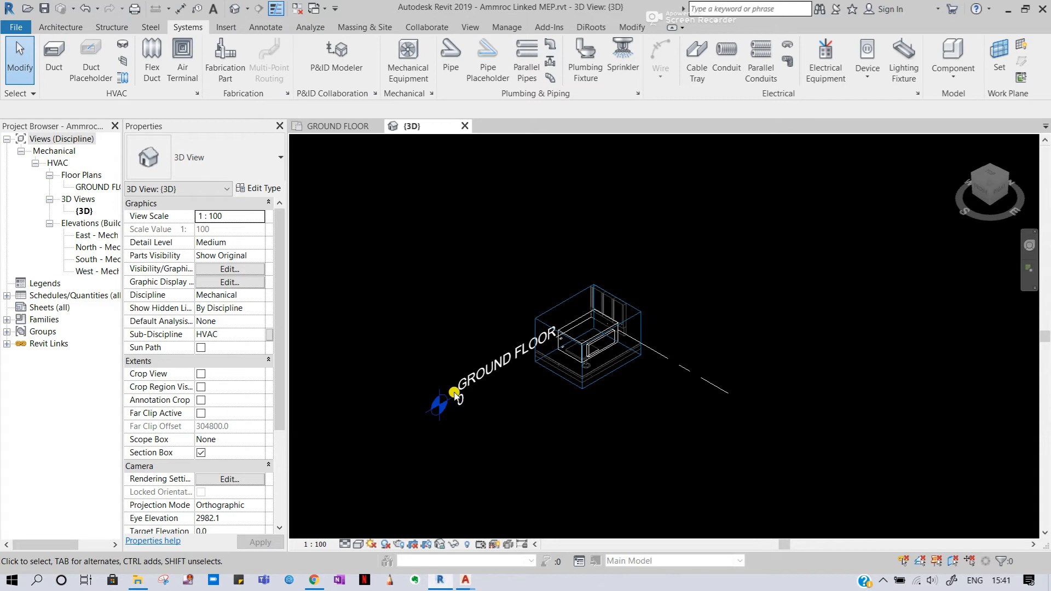
{"action": "key", "text": "v"}
{"action": "key", "text": "g"}
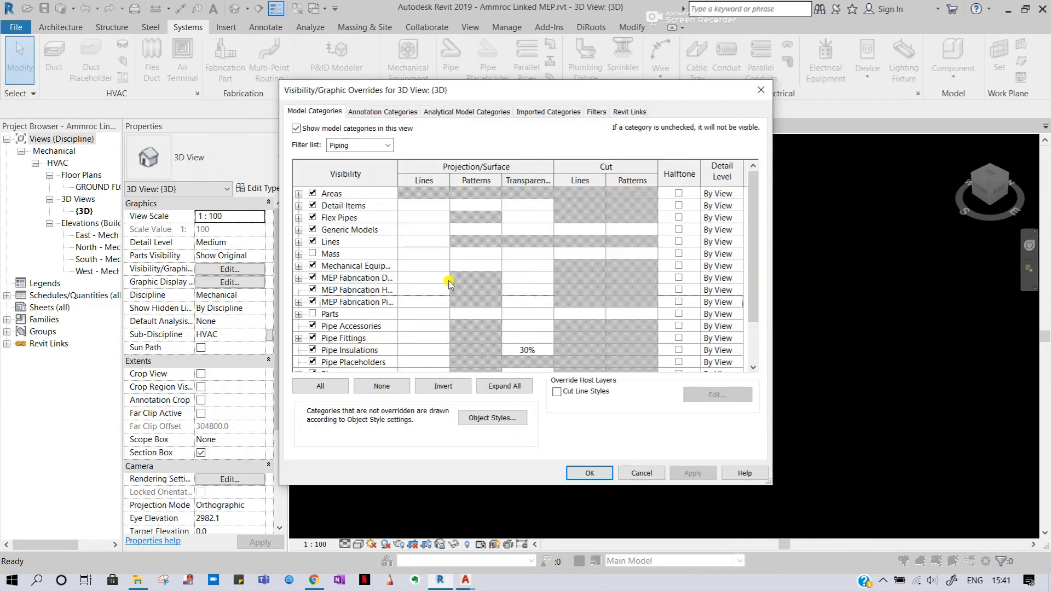
{"action": "left_click", "coordinate": [394, 113]}
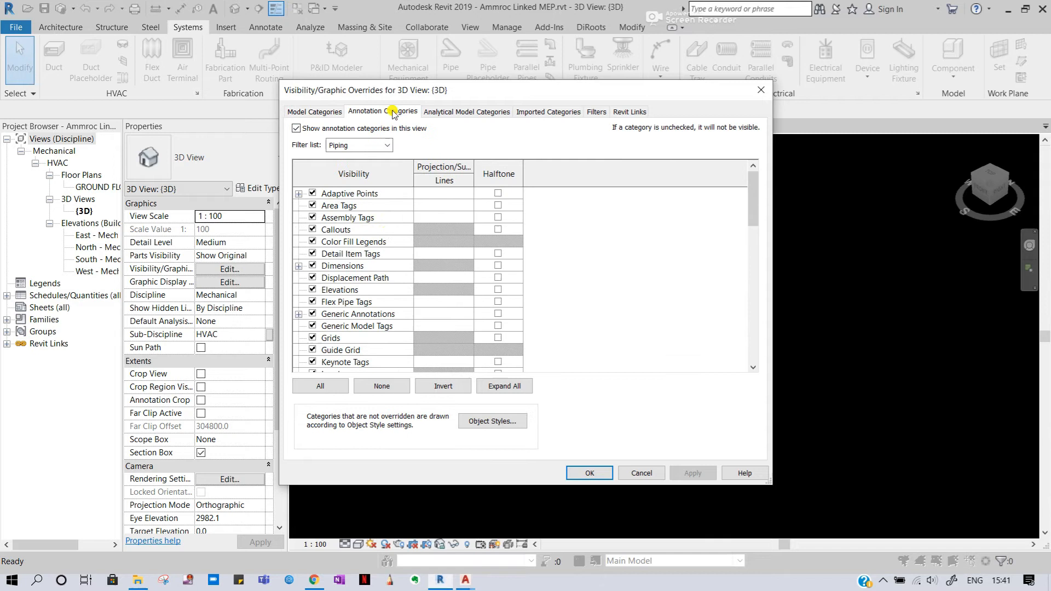
{"action": "left_click", "coordinate": [353, 245]}
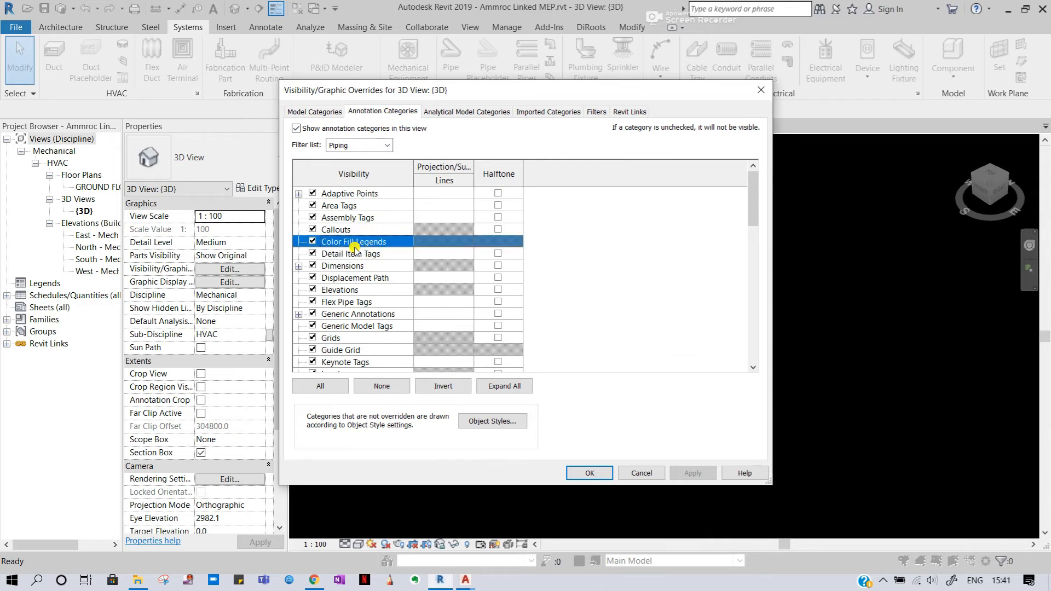
{"action": "key", "text": "l"}
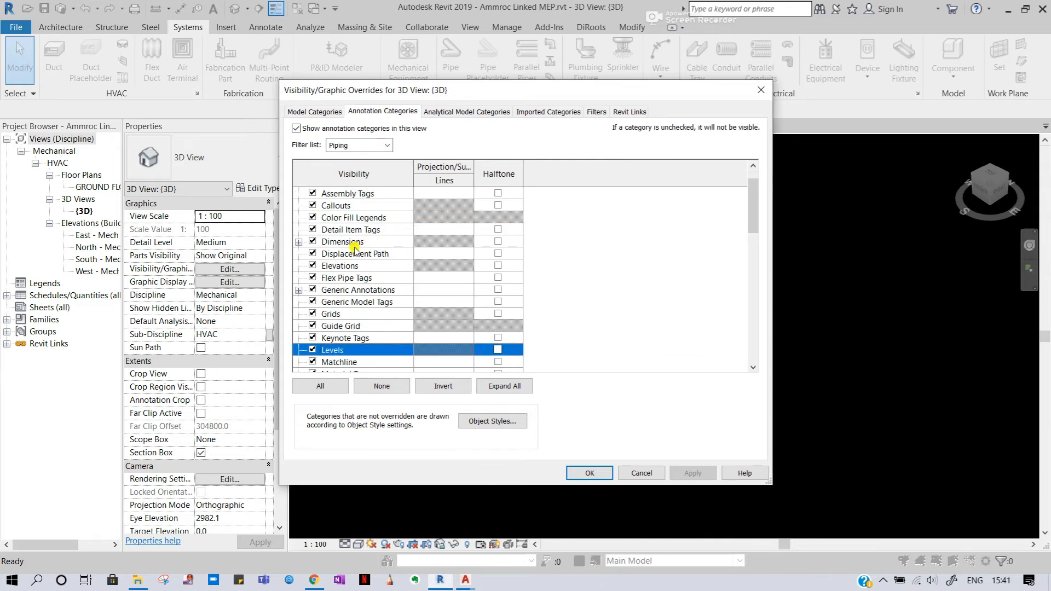
{"action": "left_click", "coordinate": [313, 350]}
{"action": "left_click", "coordinate": [676, 474]}
{"action": "left_click", "coordinate": [590, 474]}
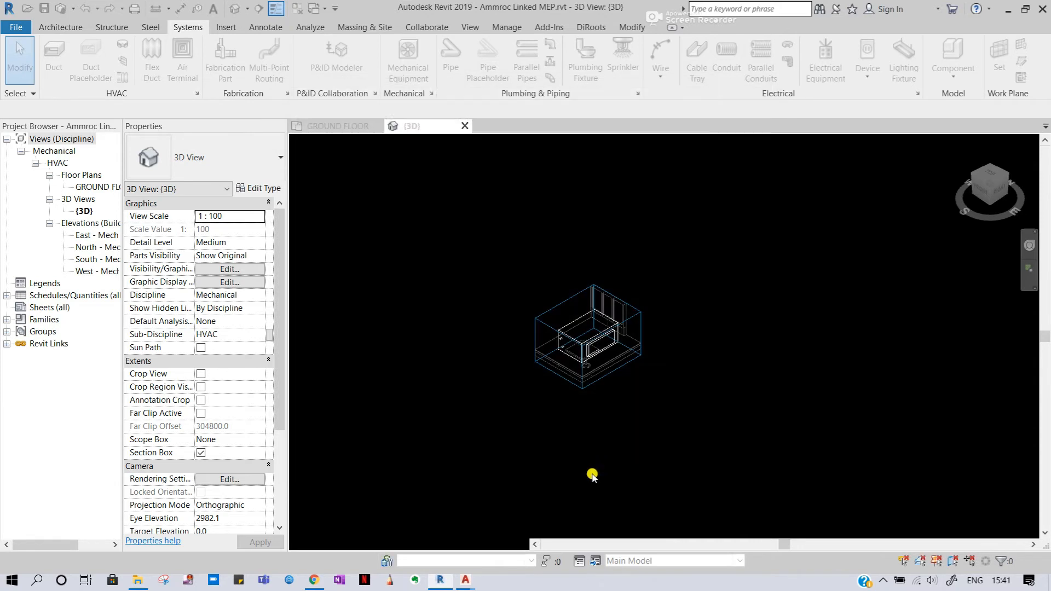
Set the 3D view's detail level to Fine and its visual style to Shaded.
{"action": "scroll", "coordinate": [565, 345], "scroll_direction": "up", "scroll_amount": 5}
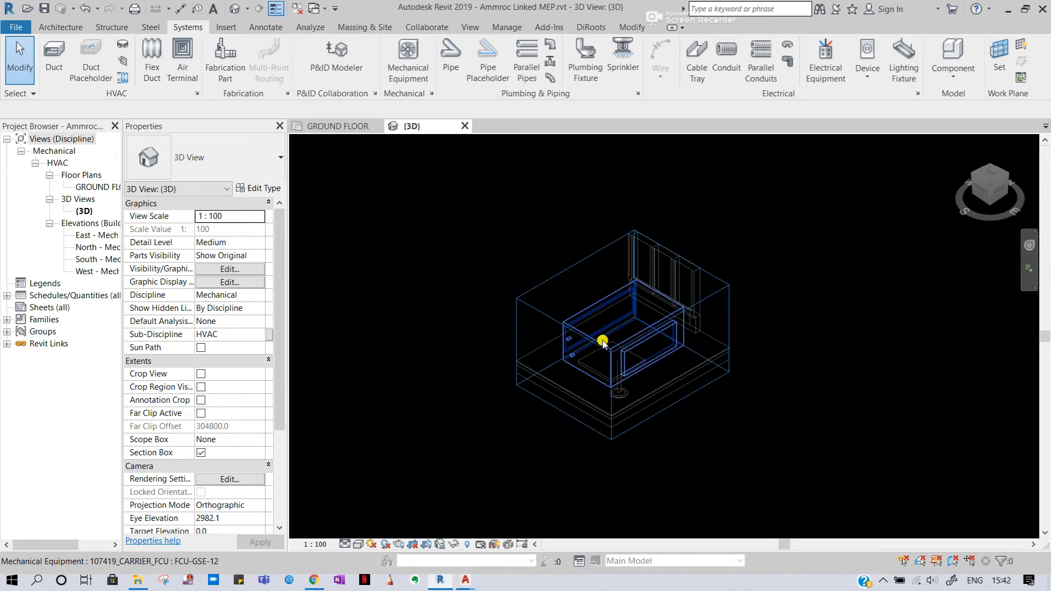
{"action": "left_click", "coordinate": [680, 400]}
{"action": "middle_click_drag", "start_coordinate": [703, 415], "coordinate": [775, 376], "text": "shift"}
{"action": "key", "text": "Escape"}
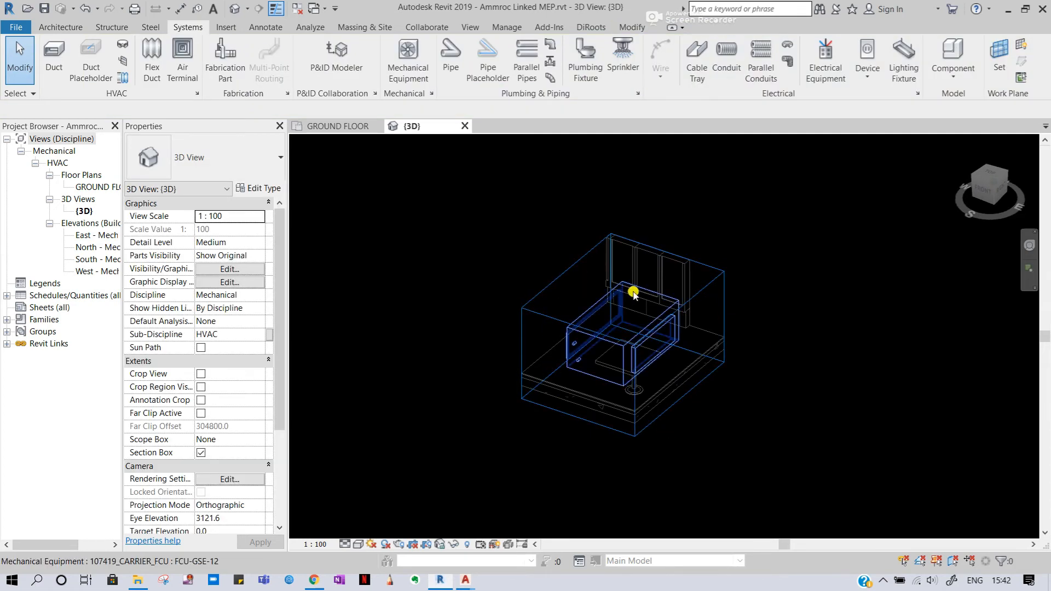
{"action": "left_click", "coordinate": [344, 545]}
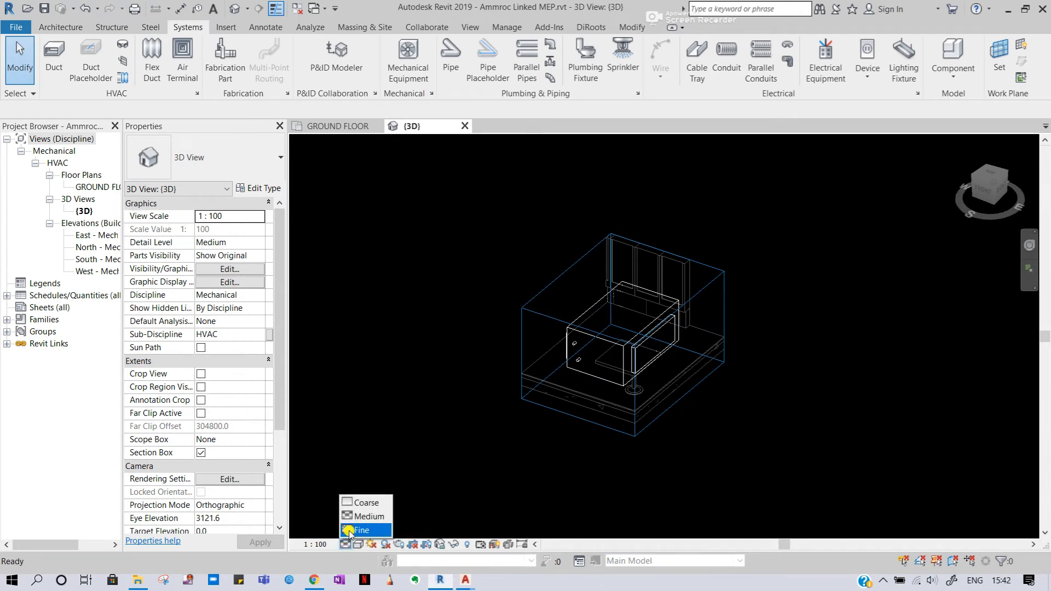
{"action": "left_click", "coordinate": [349, 531]}
{"action": "left_click", "coordinate": [358, 544]}
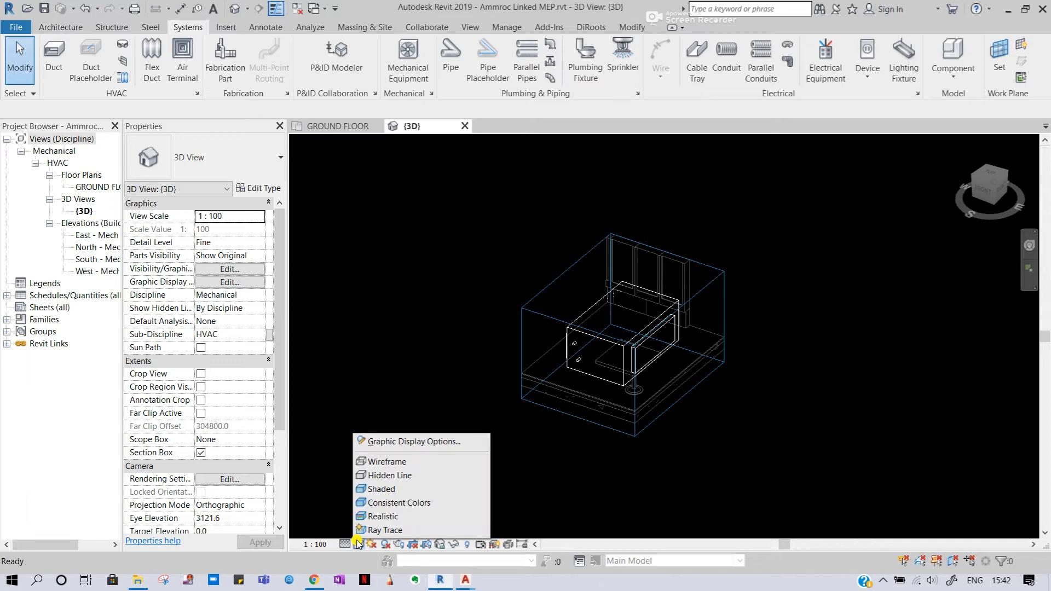
{"action": "left_click", "coordinate": [377, 490]}
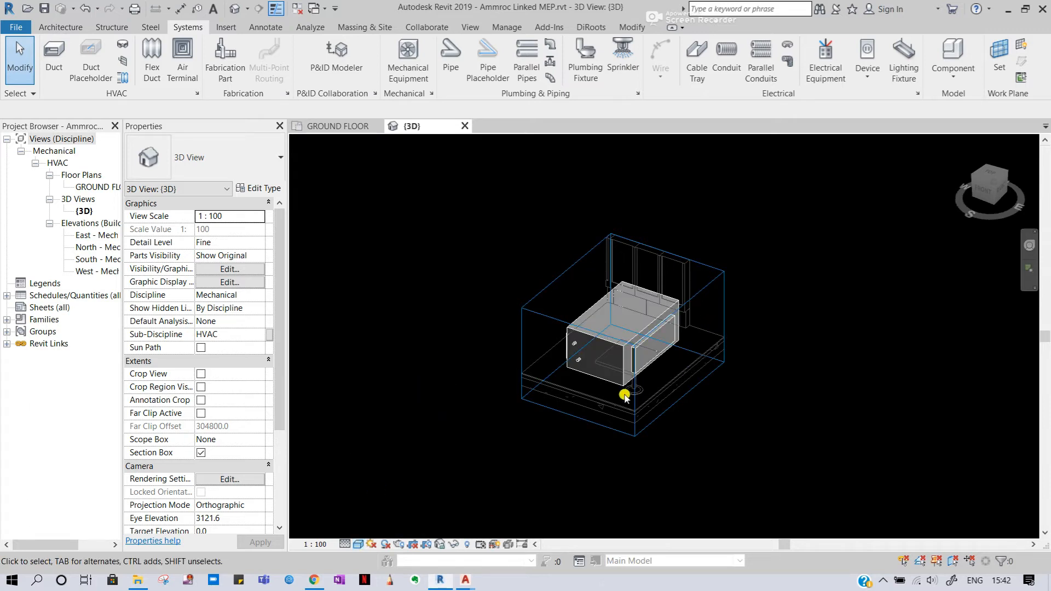
Change the 3D view's discipline to Coordination.
{"action": "left_click", "coordinate": [622, 356]}
{"action": "left_click", "coordinate": [734, 405]}
{"action": "left_click", "coordinate": [261, 298]}
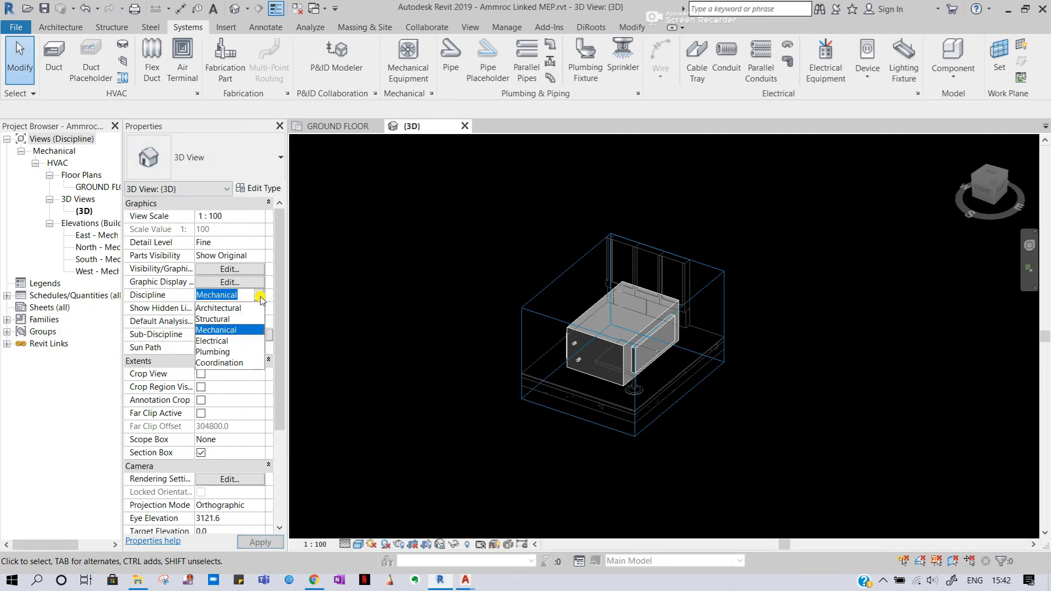
{"action": "left_click", "coordinate": [235, 363]}
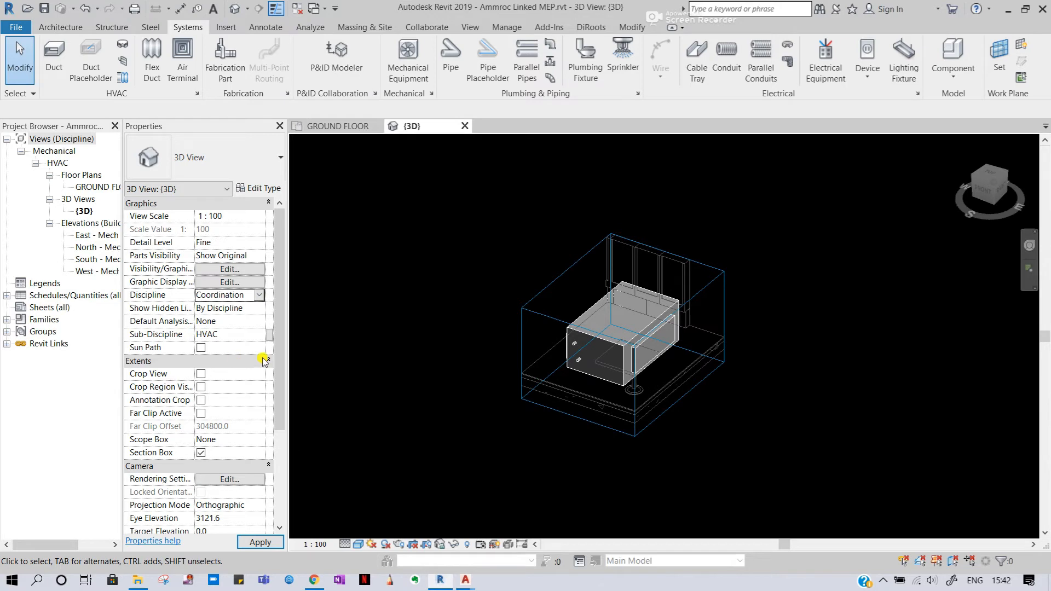
{"action": "mouse_move", "coordinate": [892, 348]}
{"action": "middle_mouse_down", "text": "shift"}
{"action": "mouse_move", "coordinate": [775, 375]}
{"action": "mouse_move", "coordinate": [679, 347]}
{"action": "mouse_move", "coordinate": [903, 312]}
{"action": "mouse_move", "coordinate": [1024, 274]}
{"action": "mouse_move", "coordinate": [1037, 262]}
{"action": "mouse_move", "coordinate": [847, 290]}
{"action": "mouse_move", "coordinate": [746, 286]}
{"action": "mouse_move", "coordinate": [1000, 199]}
{"action": "mouse_move", "coordinate": [1037, 311]}
{"action": "middle_mouse_up", "text": "shift"}
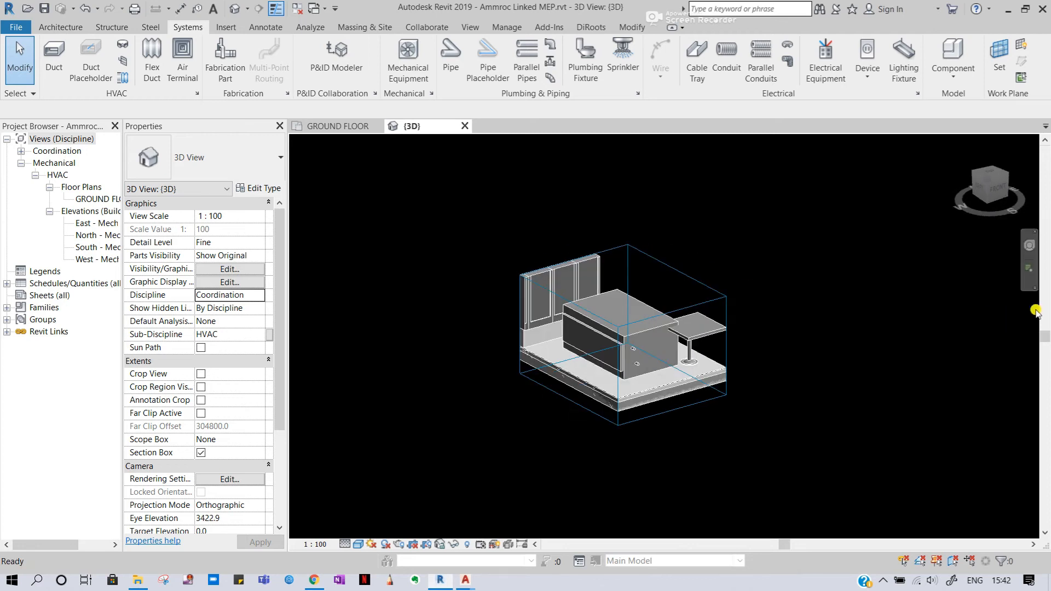
Raise the top face of the section box from just above the fan coil unit up to the slab above the ceiling.
{"action": "middle_click_drag", "start_coordinate": [685, 378], "coordinate": [631, 441], "text": "shift"}
{"action": "left_click", "coordinate": [644, 307]}
{"action": "scroll", "coordinate": [634, 432], "scroll_direction": "down", "scroll_amount": 2}
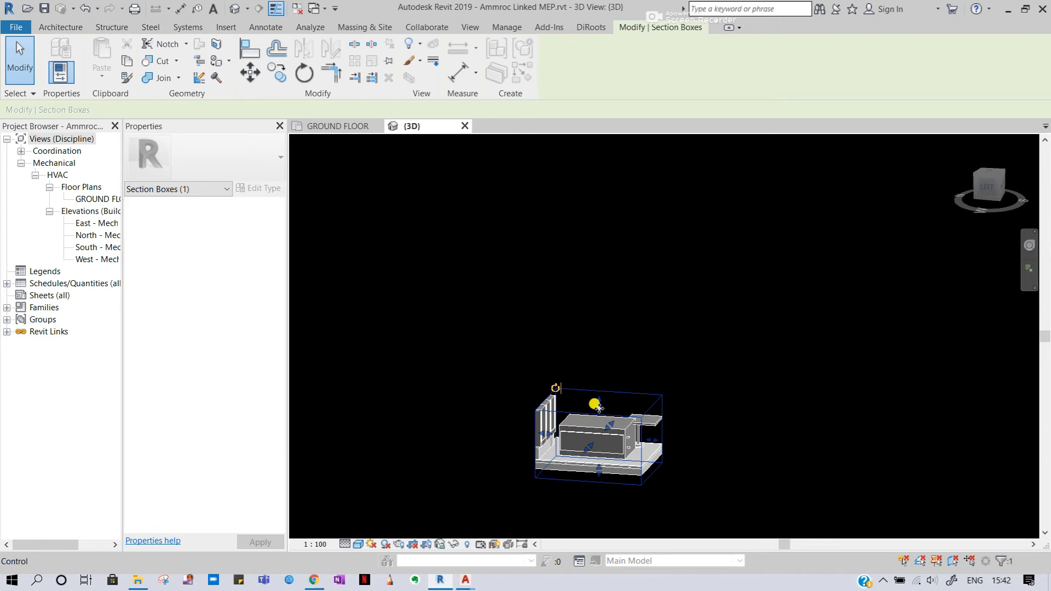
{"action": "left_click_drag", "start_coordinate": [597, 403], "coordinate": [608, 213]}
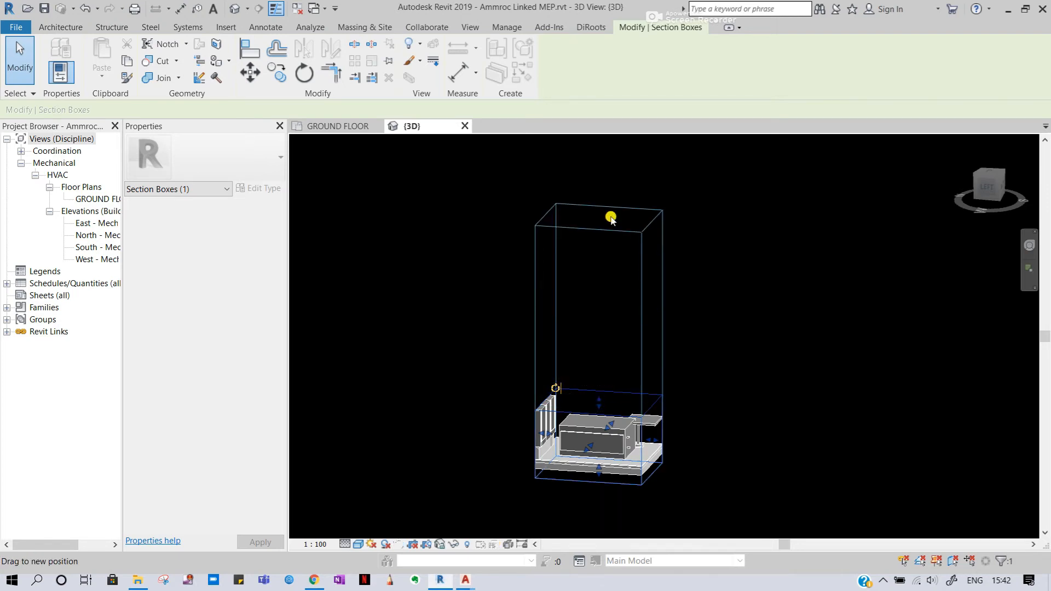
{"action": "mouse_move", "coordinate": [593, 300]}
{"action": "middle_mouse_down", "text": "shift"}
{"action": "mouse_move", "coordinate": [617, 263]}
{"action": "mouse_move", "coordinate": [600, 303]}
{"action": "middle_mouse_up", "text": "shift"}
{"action": "left_click_drag", "start_coordinate": [601, 227], "coordinate": [608, 167]}
{"action": "middle_click_drag", "start_coordinate": [617, 200], "coordinate": [678, 209], "text": "shift"}
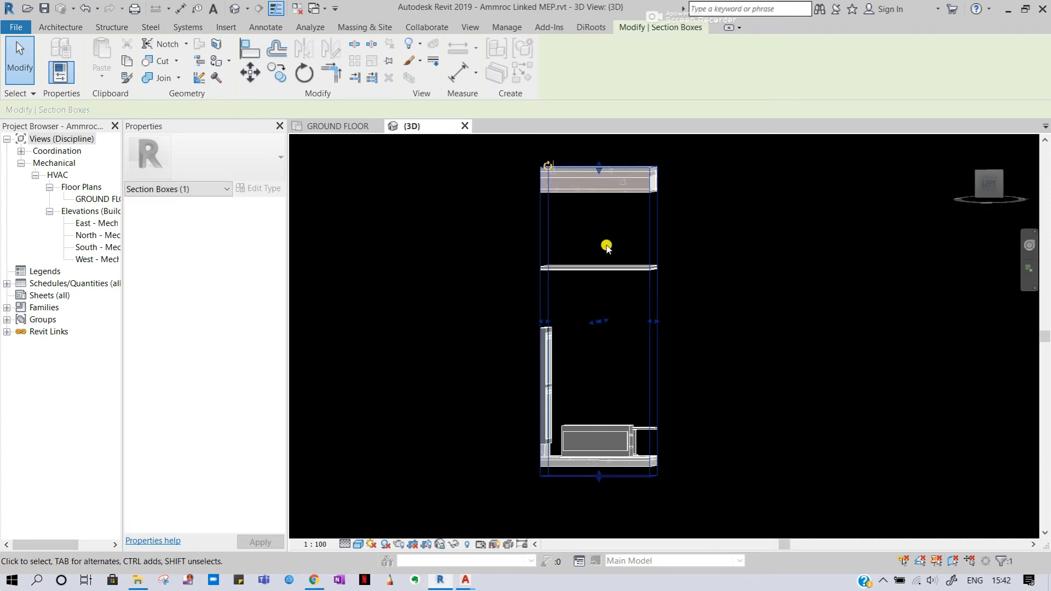
{"action": "middle_click_drag", "start_coordinate": [644, 288], "coordinate": [575, 198], "text": "shift"}
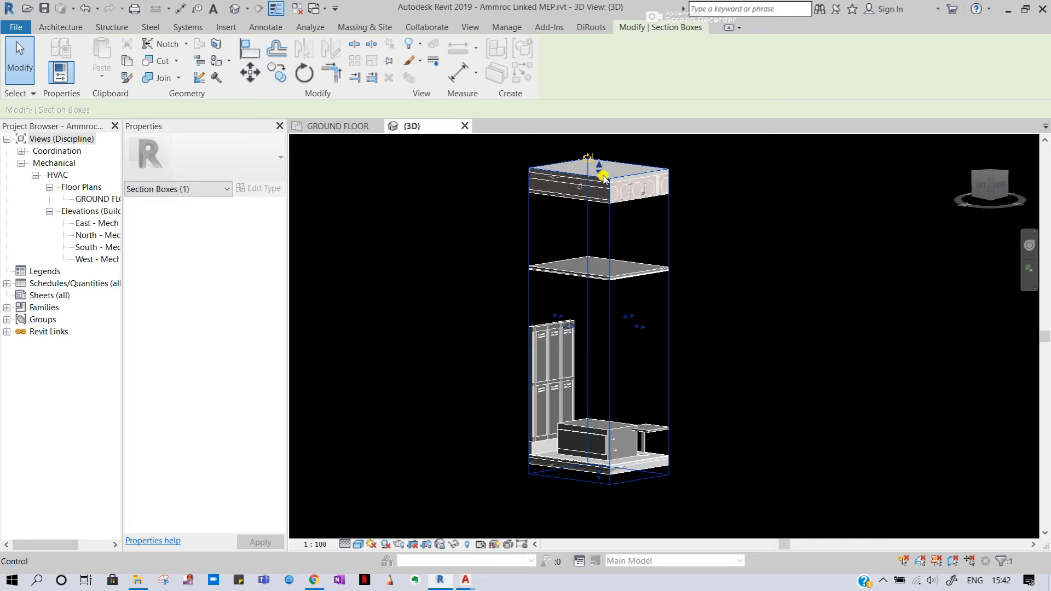
Extend the section box's top face slightly higher to include the full thickness of the slab above the ceiling.
{"action": "scroll", "coordinate": [596, 170], "scroll_direction": "up", "scroll_amount": 2}
{"action": "left_click_drag", "start_coordinate": [598, 170], "coordinate": [598, 135]}
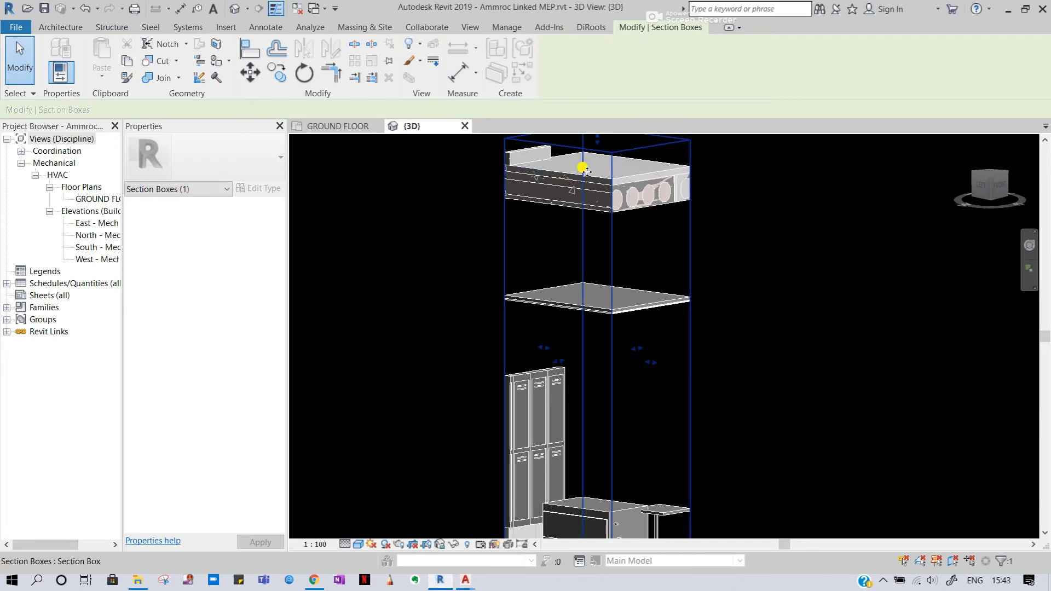
{"action": "scroll", "coordinate": [548, 240], "scroll_direction": "down", "scroll_amount": 2}
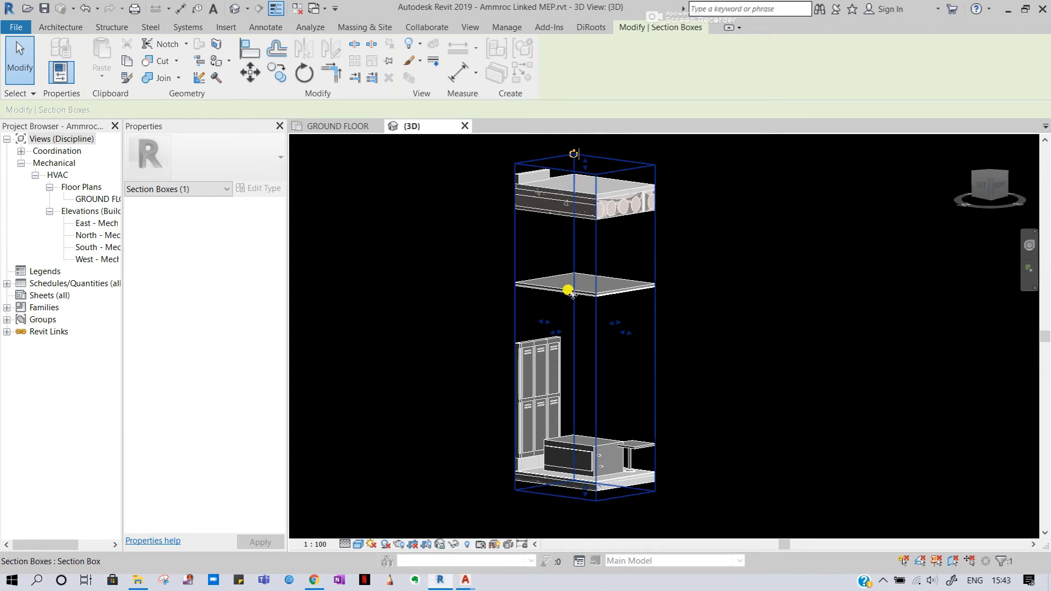
{"action": "middle_click_drag", "start_coordinate": [580, 383], "coordinate": [657, 367], "text": "shift"}
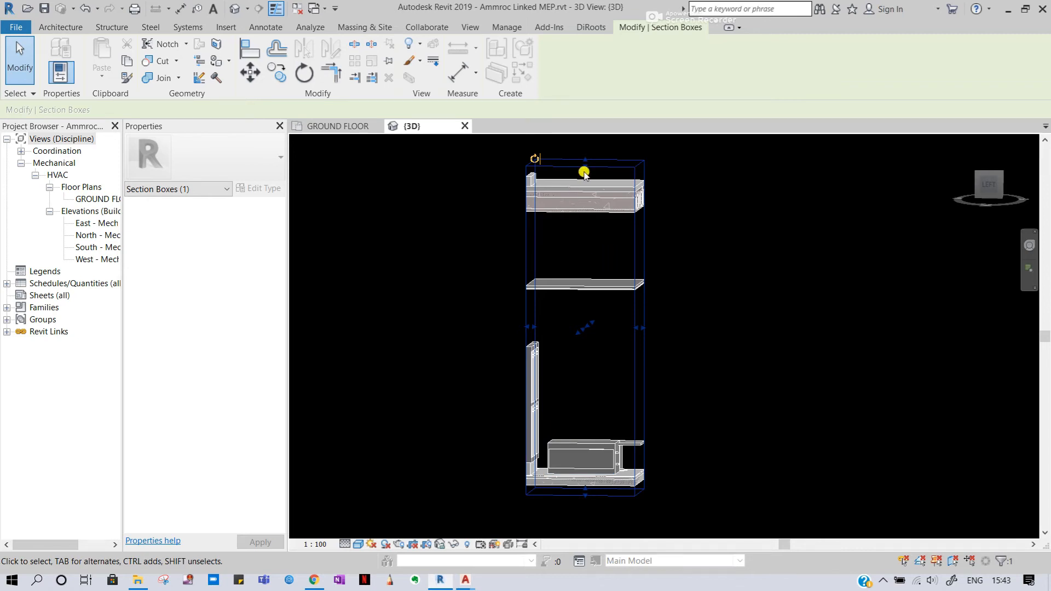
{"action": "middle_click_drag", "start_coordinate": [711, 197], "coordinate": [711, 270]}
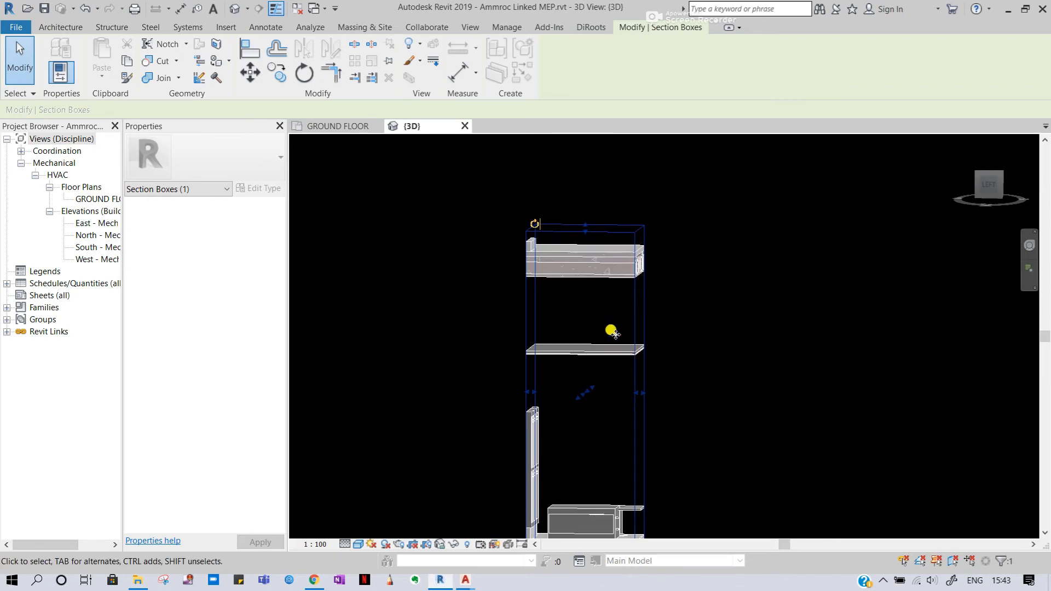
{"action": "middle_click_drag", "start_coordinate": [605, 270], "coordinate": [632, 361], "text": "shift"}
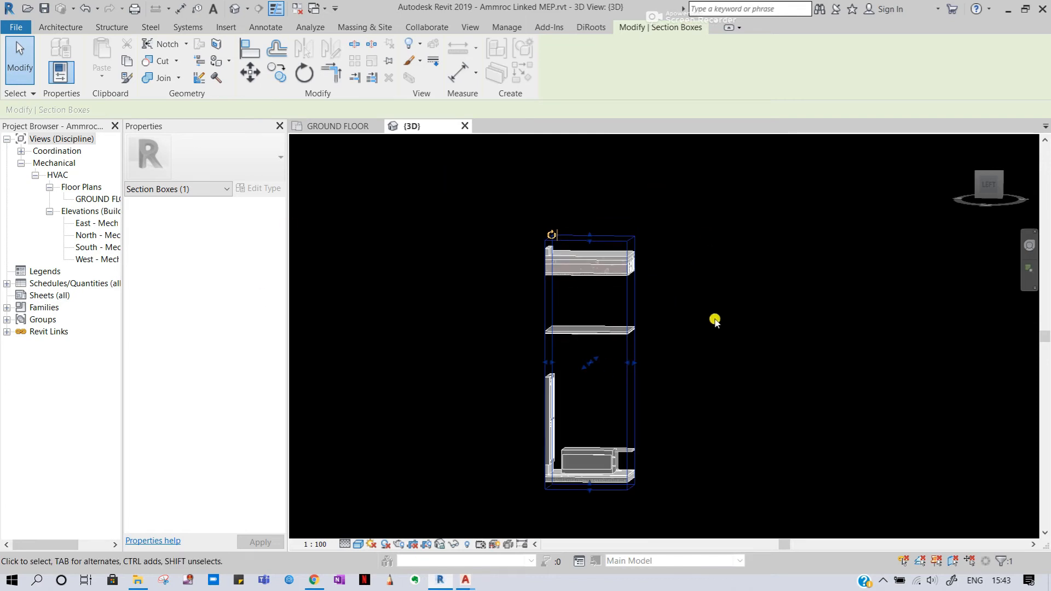
{"action": "left_click", "coordinate": [714, 320]}
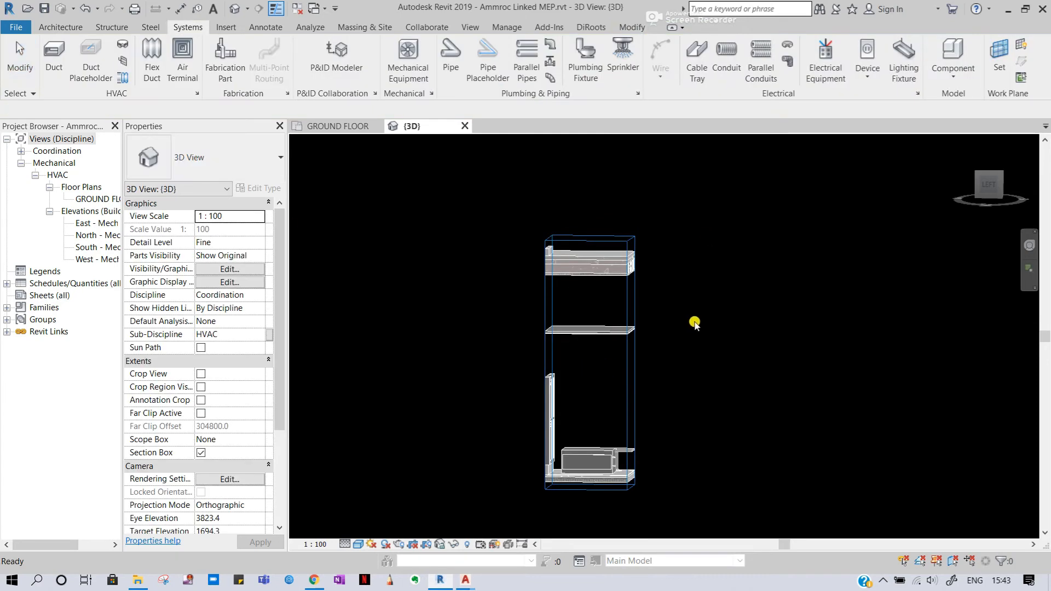
Widen the section box on both sides of the fan coil unit to include the adjacent walls and the whole table.
{"action": "left_click", "coordinate": [546, 310]}
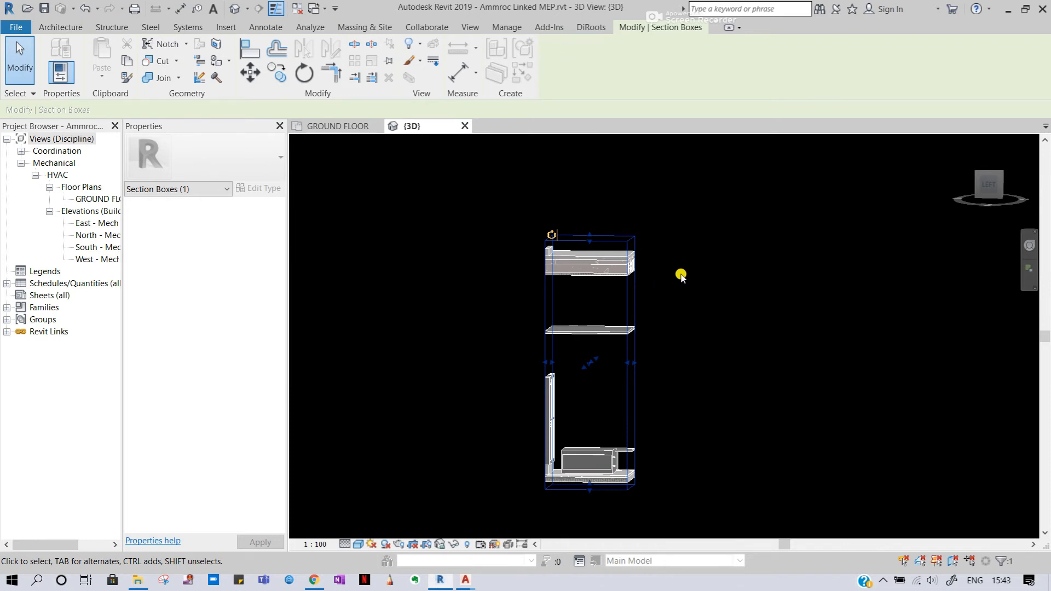
{"action": "left_click_drag", "start_coordinate": [631, 365], "coordinate": [677, 362]}
{"action": "left_click_drag", "start_coordinate": [547, 364], "coordinate": [482, 357]}
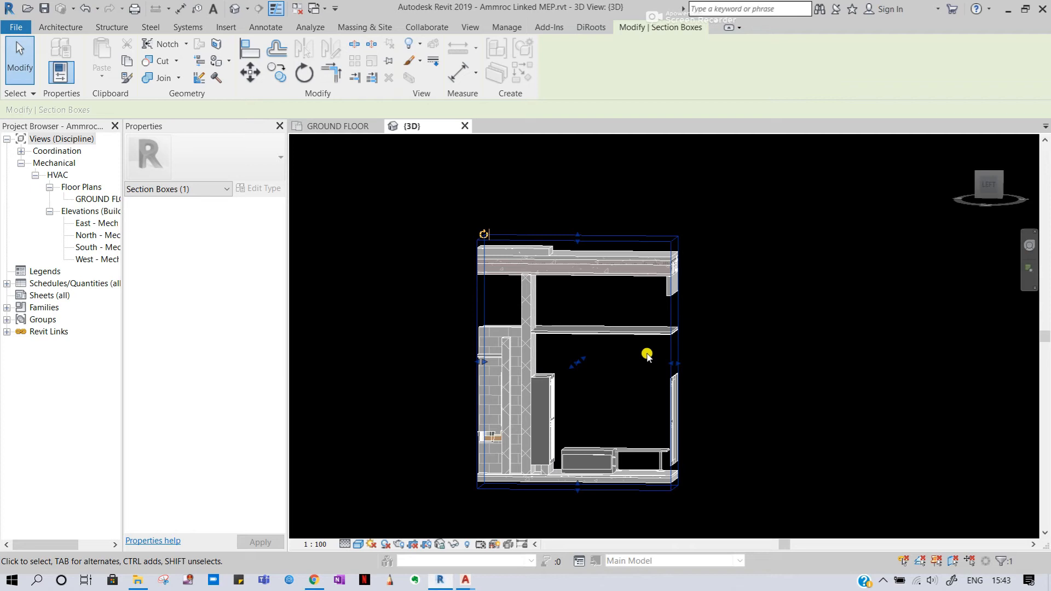
{"action": "mouse_move", "coordinate": [722, 359]}
{"action": "middle_mouse_down", "text": "shift"}
{"action": "mouse_move", "coordinate": [573, 398]}
{"action": "mouse_move", "coordinate": [728, 376]}
{"action": "middle_mouse_up", "text": "shift"}
{"action": "mouse_move", "coordinate": [725, 334]}
{"action": "middle_mouse_down", "text": "shift"}
{"action": "mouse_move", "coordinate": [728, 312]}
{"action": "mouse_move", "coordinate": [718, 315]}
{"action": "middle_mouse_up", "text": "shift"}
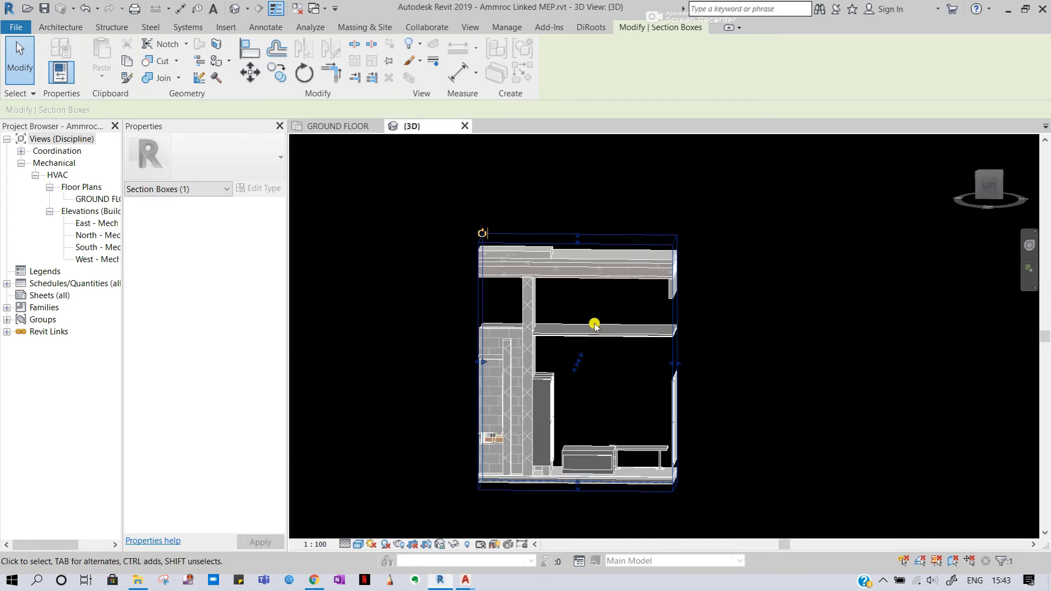
{"action": "key", "text": "Escape"}
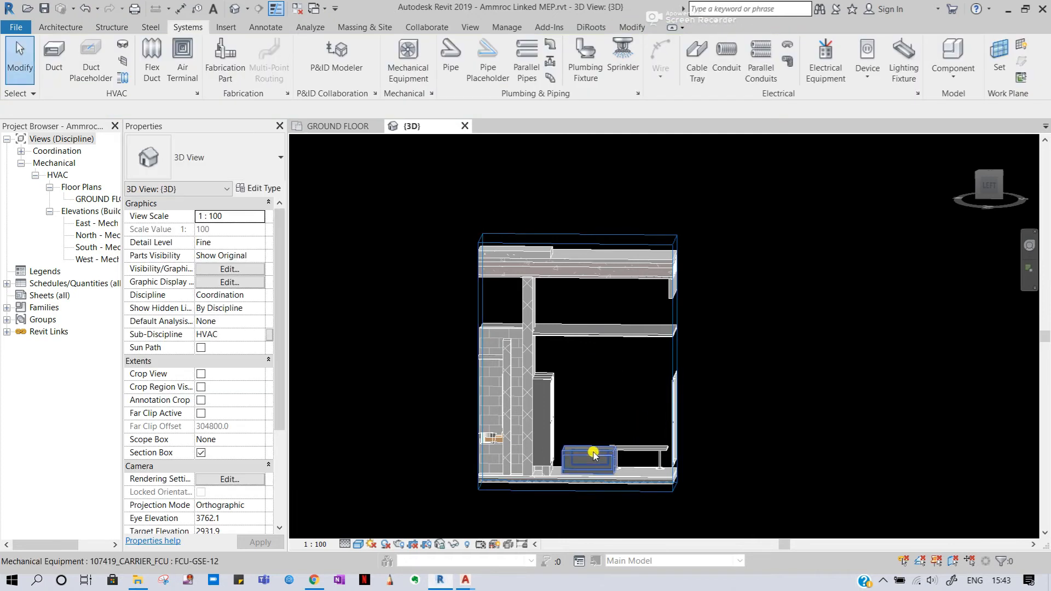
Raise the fan coil unit from the floor, past the ceiling, up to the underside of the slab, working from the Left view.
{"action": "left_click", "coordinate": [593, 455]}
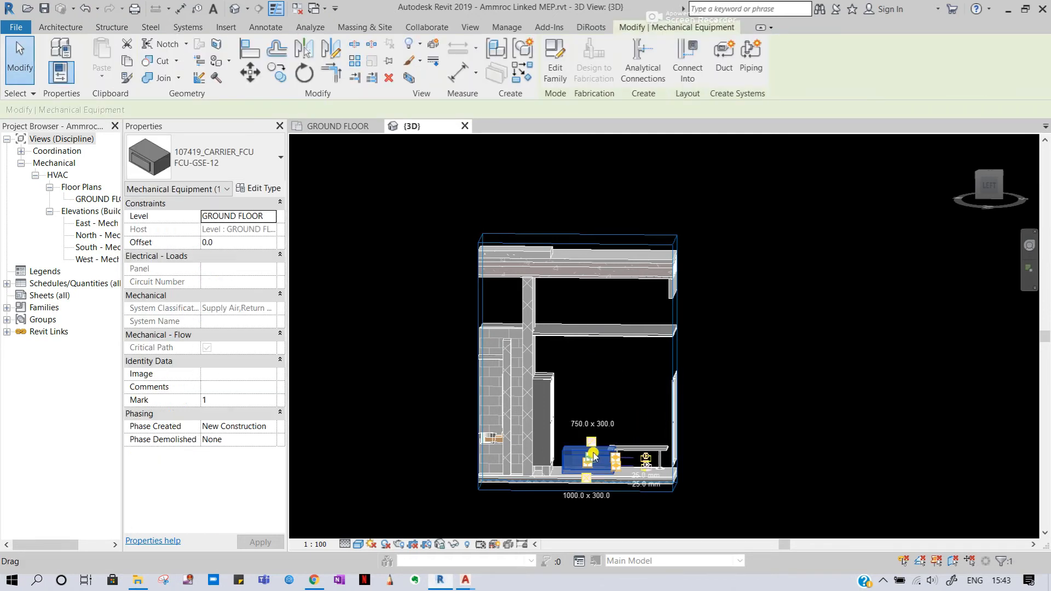
{"action": "left_click", "coordinate": [990, 187]}
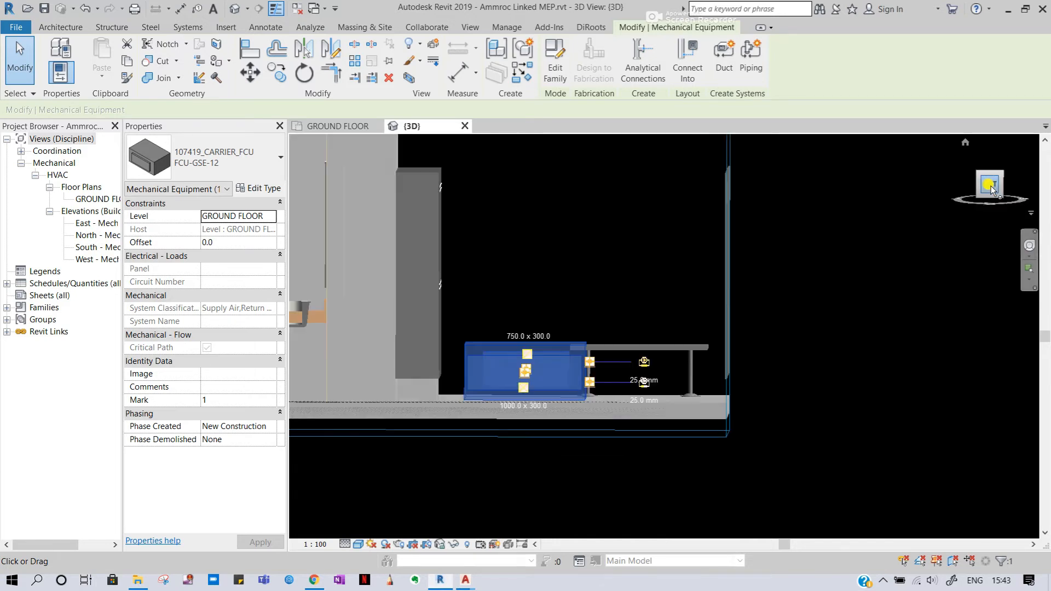
{"action": "scroll", "coordinate": [838, 243], "scroll_direction": "down", "scroll_amount": 8}
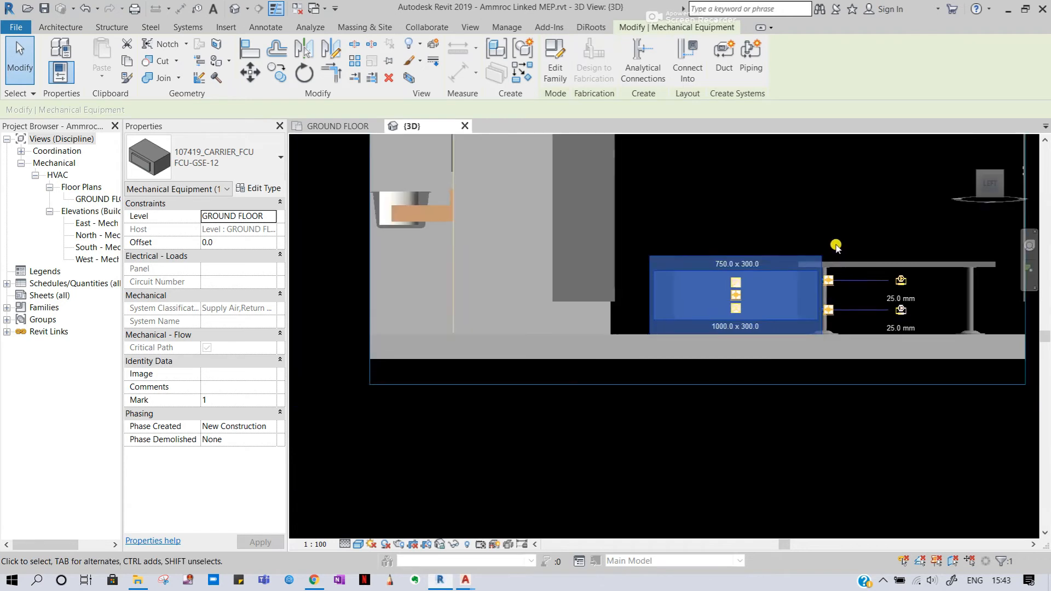
{"action": "scroll", "coordinate": [936, 174], "scroll_direction": "down", "scroll_amount": 3}
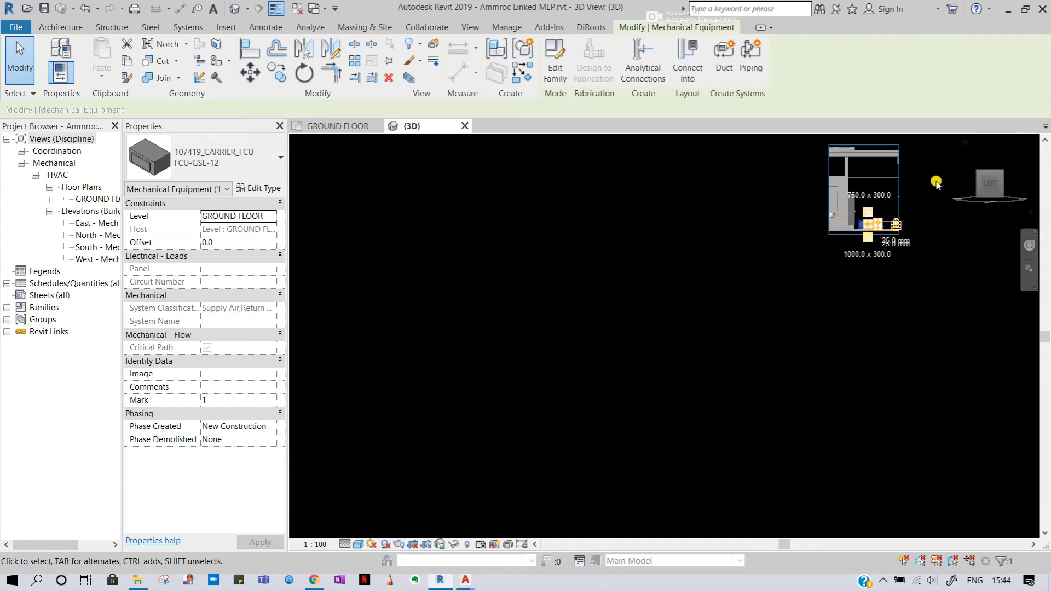
{"action": "scroll", "coordinate": [947, 147], "scroll_direction": "up", "scroll_amount": 5}
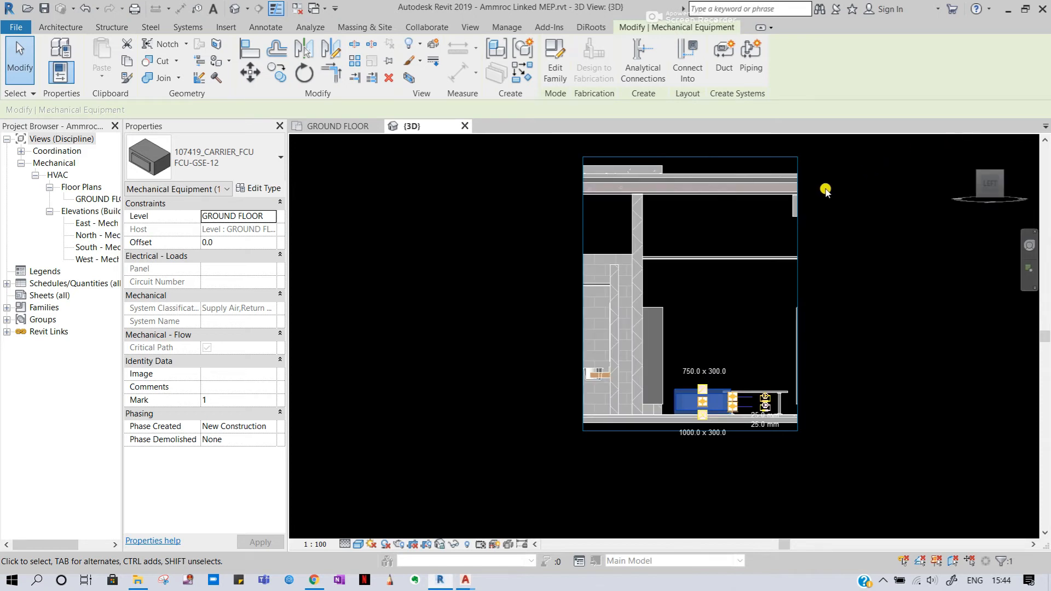
{"action": "key", "text": "Up"}
{"action": "key", "text": "Up"}
{"action": "key", "text": "Up"}
{"action": "key", "text": "Up"}
{"action": "key", "text": "Up"}
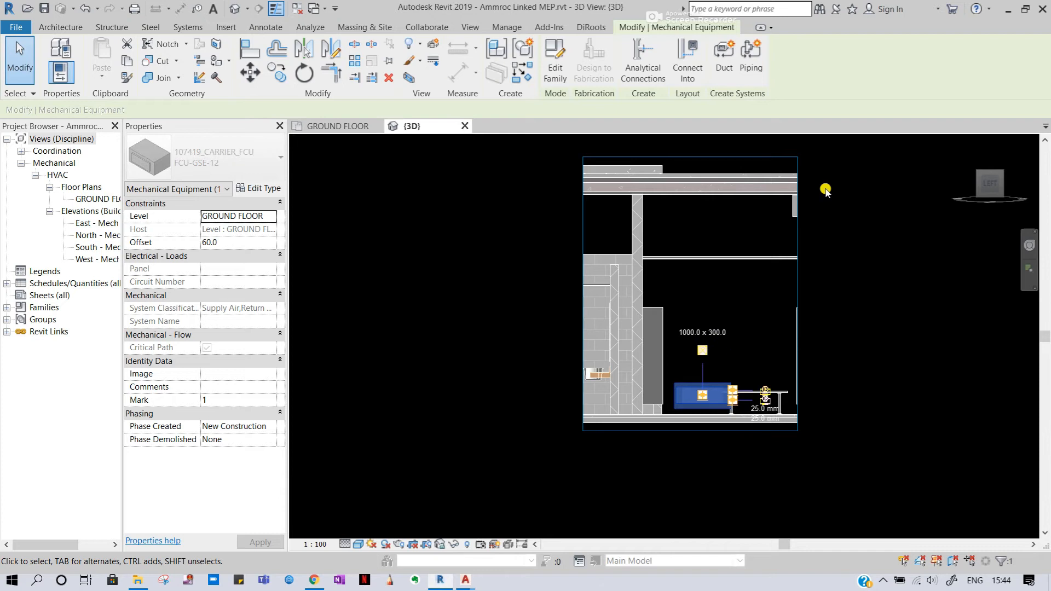
{"action": "key", "text": "Up"}
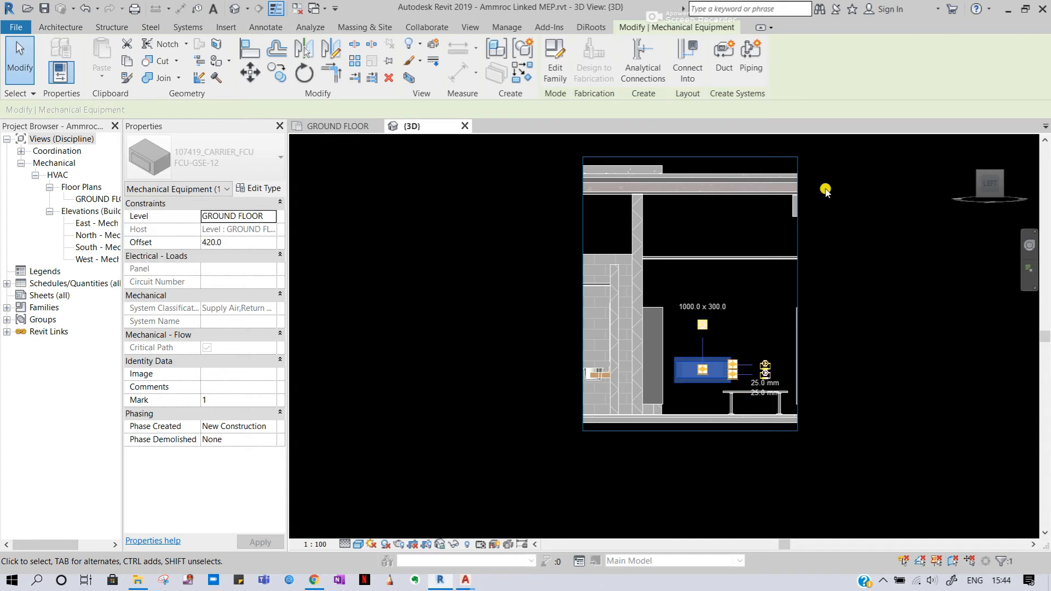
{"action": "key", "text": "Up"}
{"action": "key", "text": "Up"}
{"action": "key", "text": "Up"}
{"action": "key", "text": "Up"}
{"action": "key", "text": "Up"}
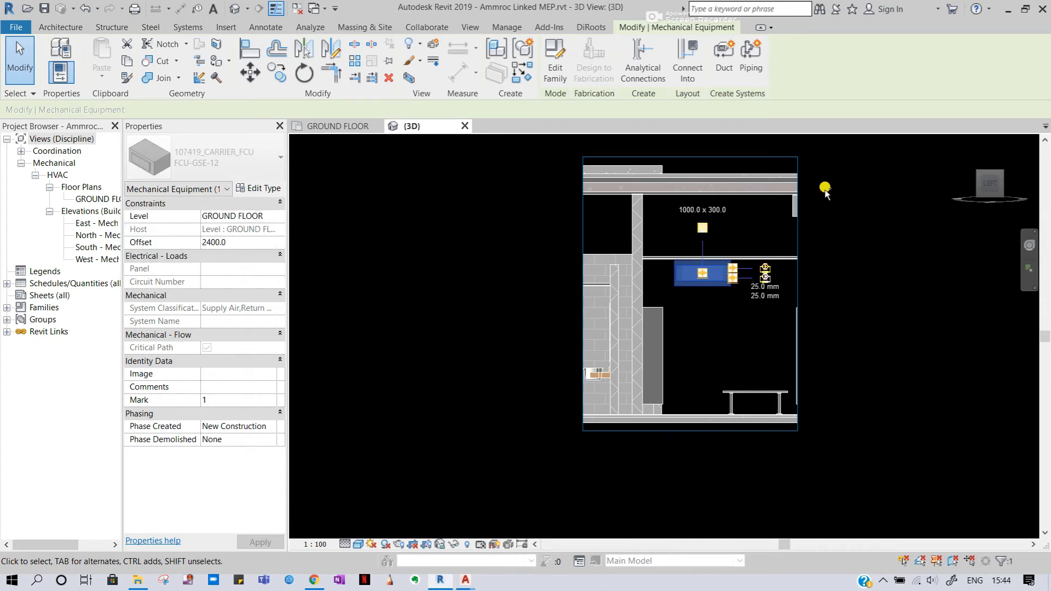
{"action": "key", "text": "Up"}
{"action": "key", "text": "Up"}
{"action": "key", "text": "Up"}
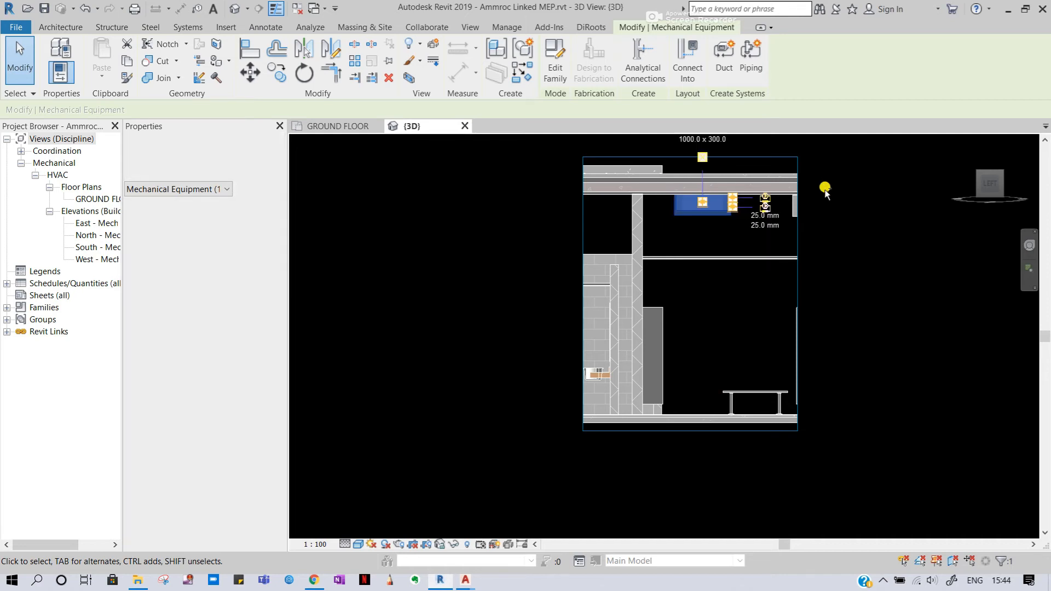
Lower the fan coil unit clear of the slab to an offset of 3460 mm within the ceiling void.
{"action": "key", "text": "Down"}
{"action": "key", "text": "Down"}
{"action": "scroll", "coordinate": [722, 190], "scroll_direction": "up", "scroll_amount": 2}
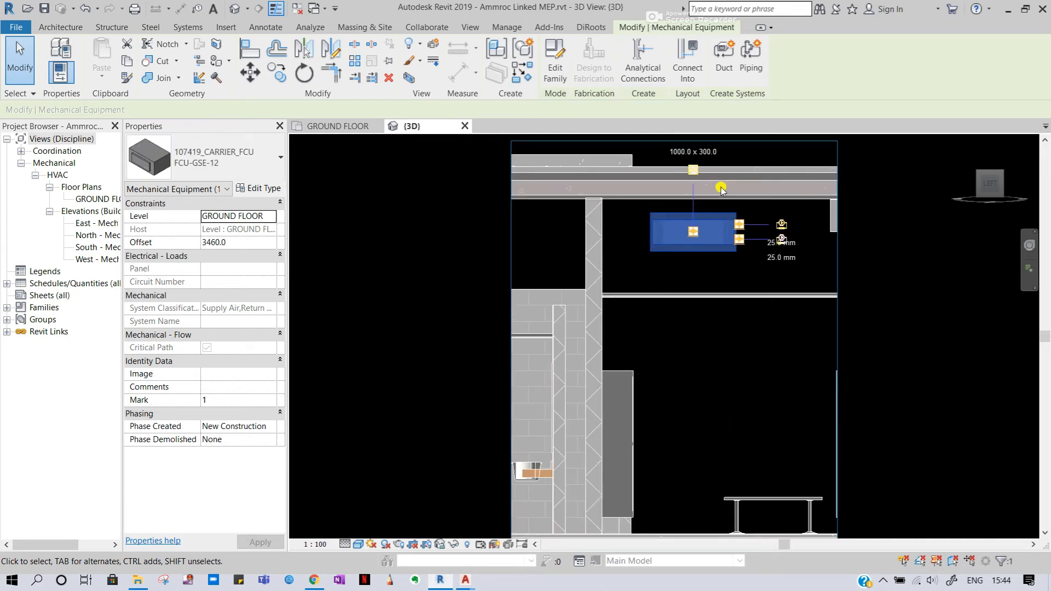
{"action": "scroll", "coordinate": [722, 190], "scroll_direction": "up", "scroll_amount": 1}
{"action": "key", "text": "Down"}
{"action": "key", "text": "Down"}
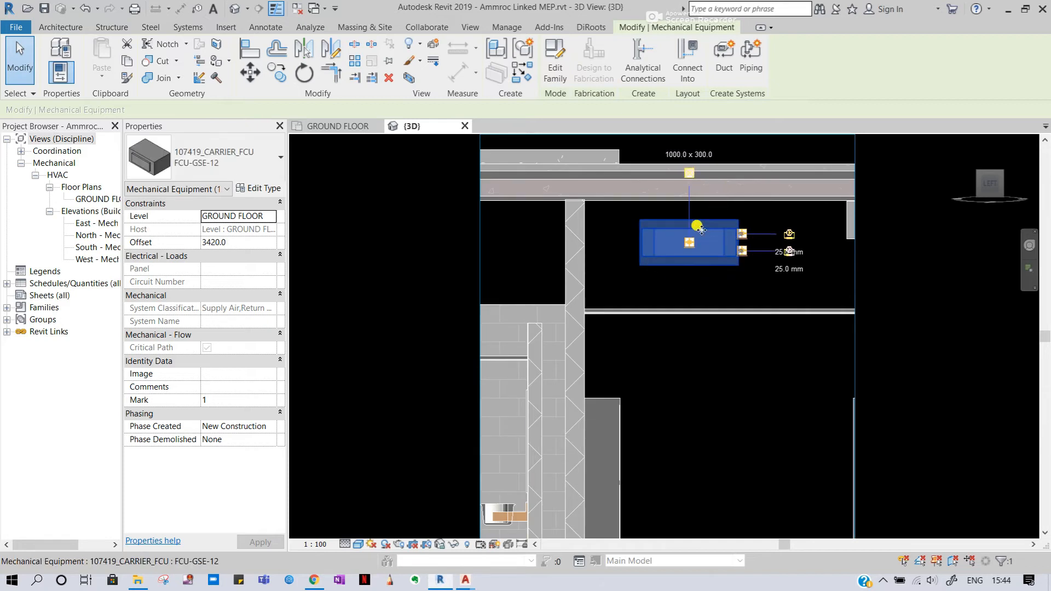
{"action": "key", "text": "Up"}
{"action": "key", "text": "Up"}
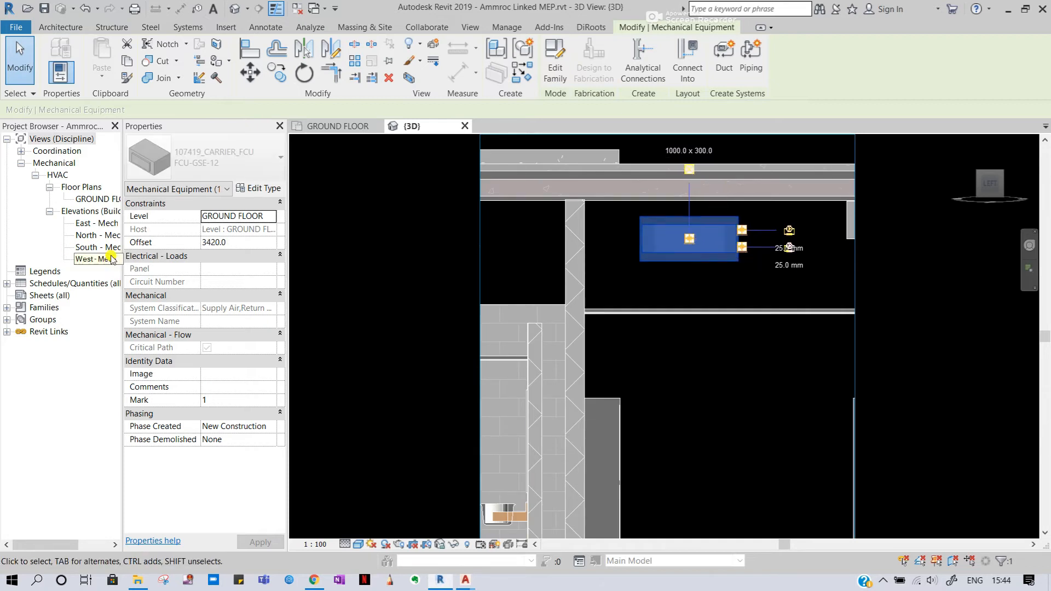
{"action": "left_click", "coordinate": [162, 169]}
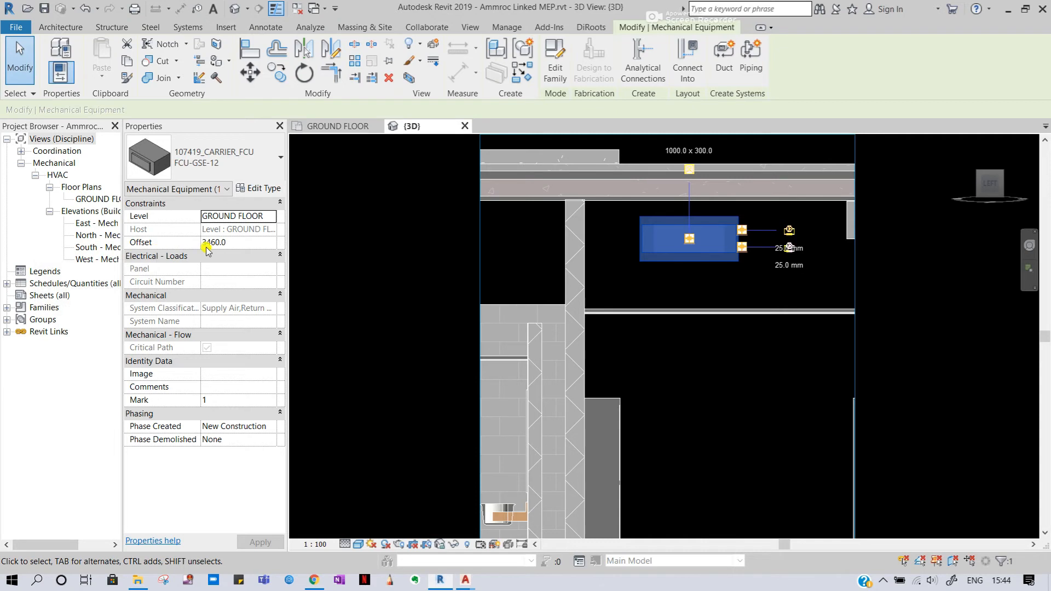
Try the fan coil unit closer to the ceiling and return it to an offset of 3460 mm.
{"action": "key", "text": "Down"}
{"action": "key", "text": "Down"}
{"action": "key", "text": "Down"}
{"action": "key", "text": "Down"}
{"action": "key", "text": "Down"}
{"action": "key", "text": "Down"}
{"action": "key", "text": "Down"}
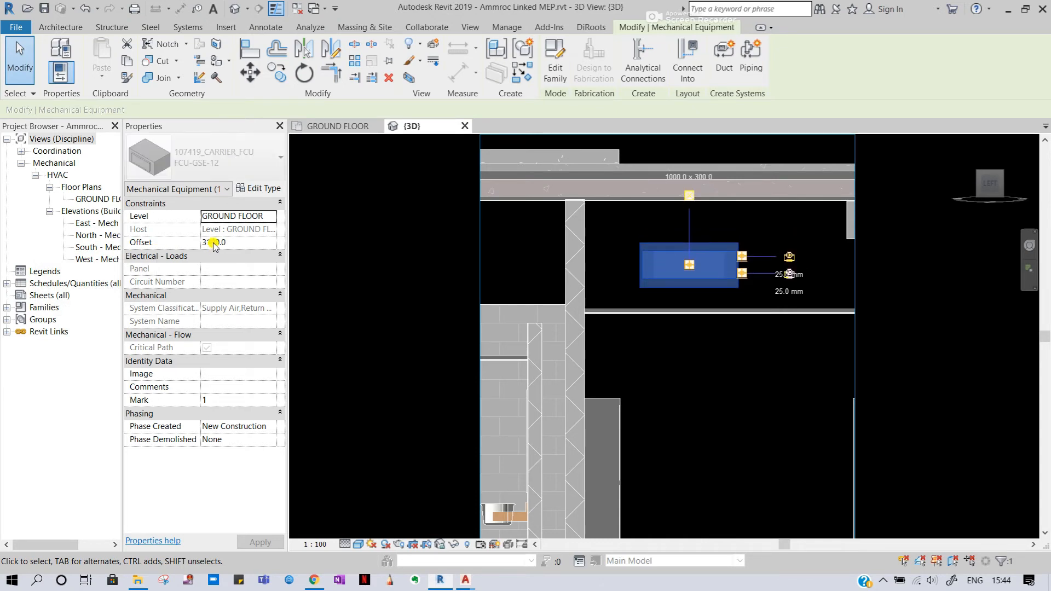
{"action": "key", "text": "Up"}
{"action": "key", "text": "Up"}
{"action": "key", "text": "Up"}
{"action": "key", "text": "Up"}
{"action": "key", "text": "Up"}
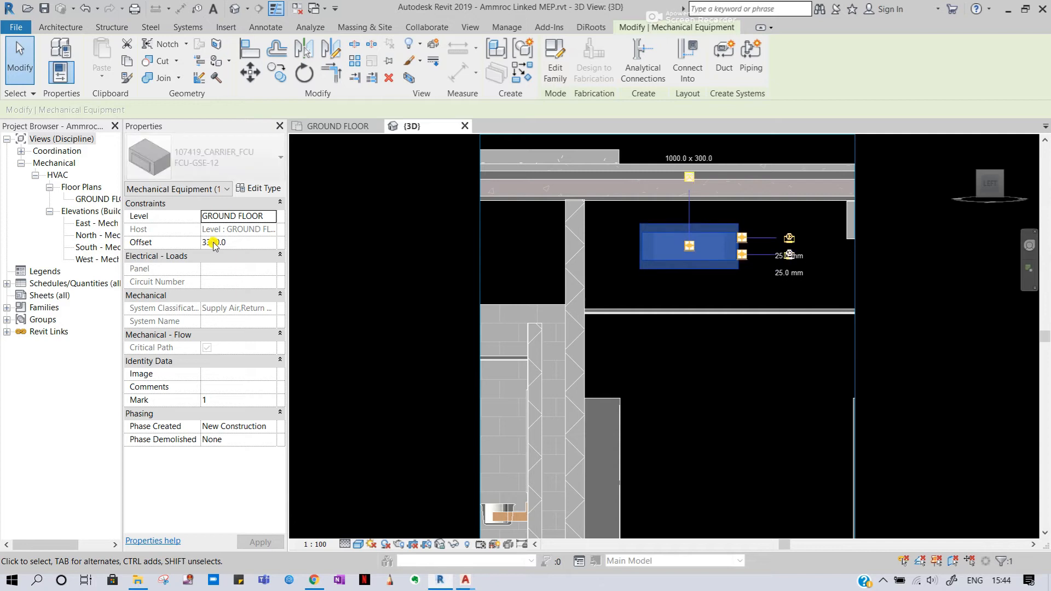
{"action": "key", "text": "Up"}
{"action": "key", "text": "Up"}
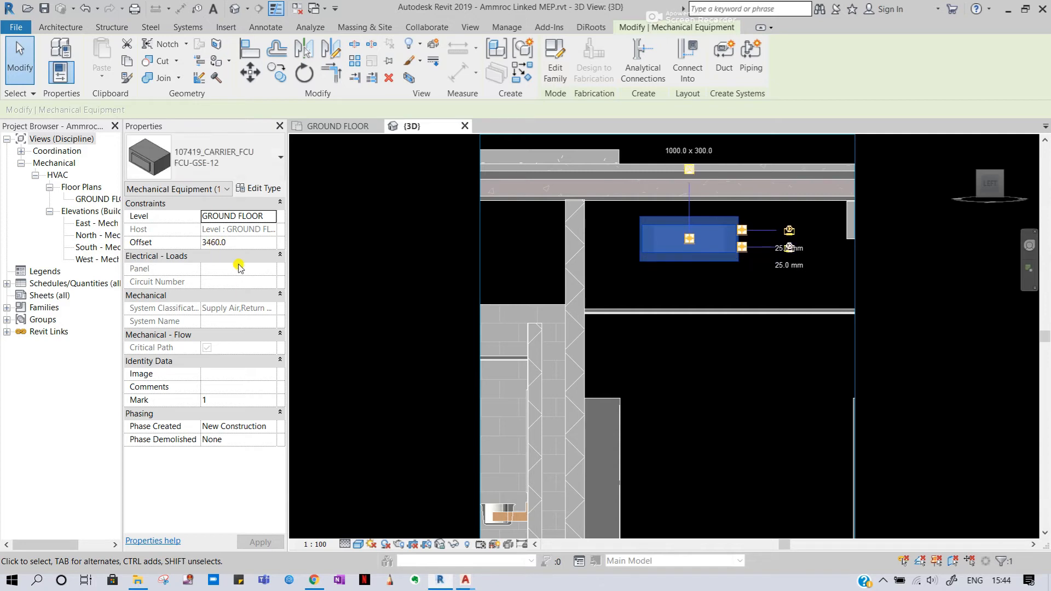
Raise the fan coil unit to an offset of 3500 mm and deselect it.
{"action": "key", "text": "Up"}
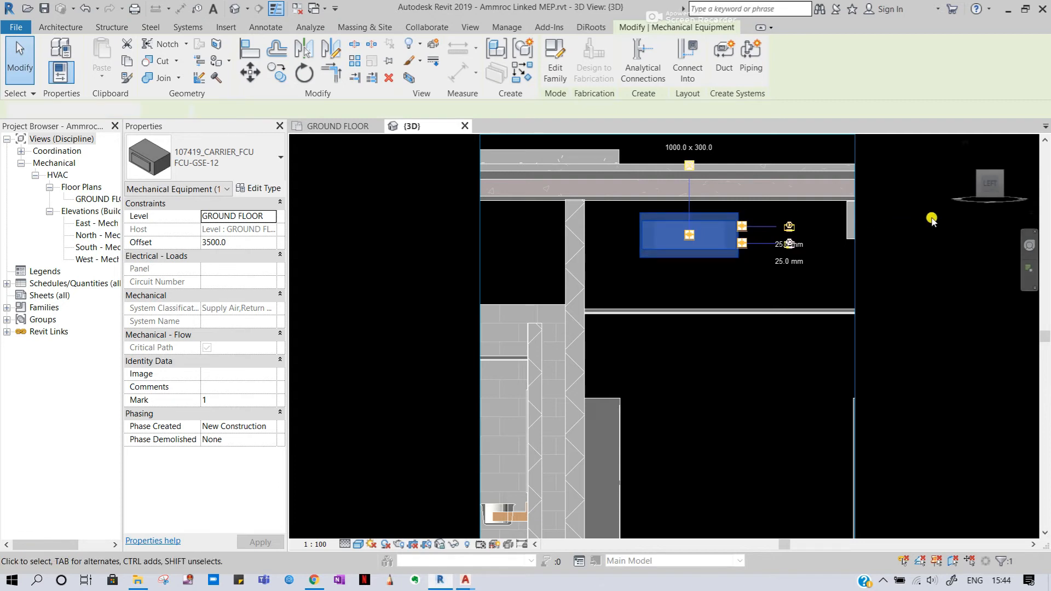
{"action": "left_click", "coordinate": [931, 217]}
{"action": "scroll", "coordinate": [615, 217], "scroll_direction": "down", "scroll_amount": 2}
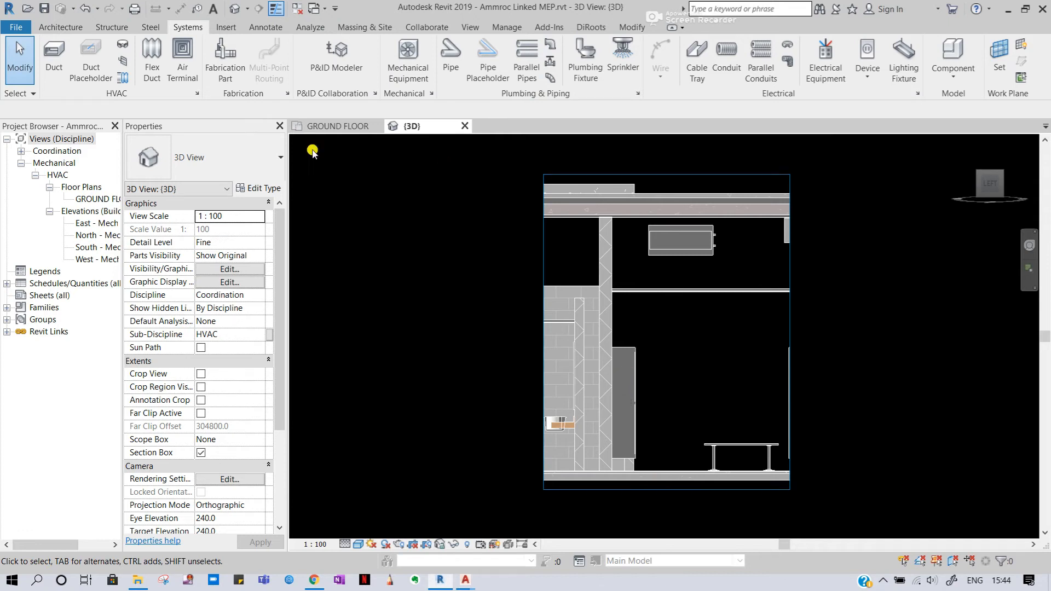
In the GROUND FLOOR plan, nudge the fan coil unit slightly right and up to align it with its outline in the linked drawing.
{"action": "left_click", "coordinate": [339, 126]}
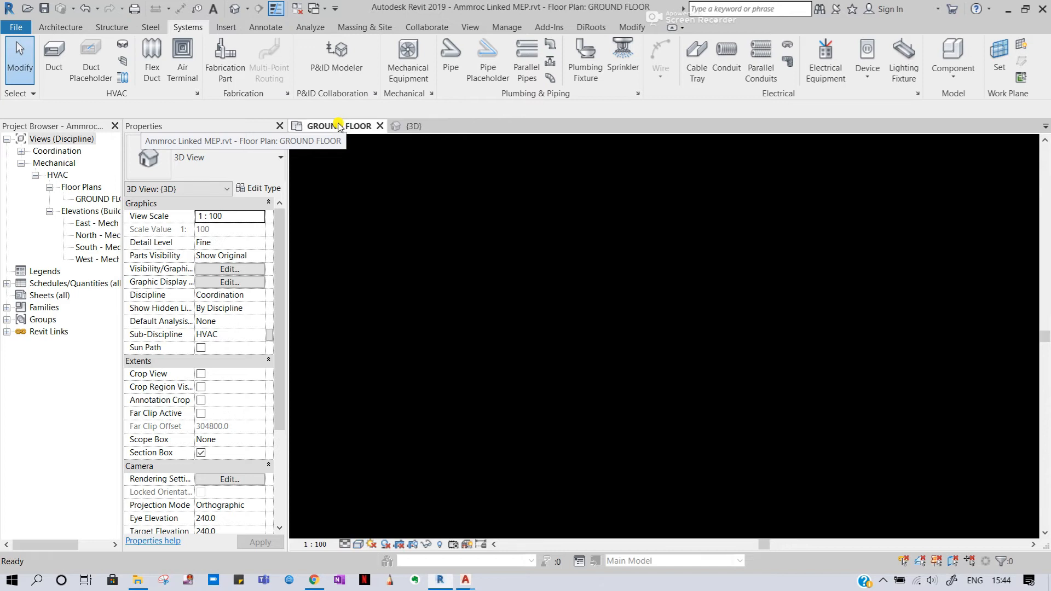
{"action": "left_click", "coordinate": [431, 129]}
{"action": "left_click", "coordinate": [350, 126]}
{"action": "left_click", "coordinate": [410, 126]}
{"action": "left_click", "coordinate": [372, 131]}
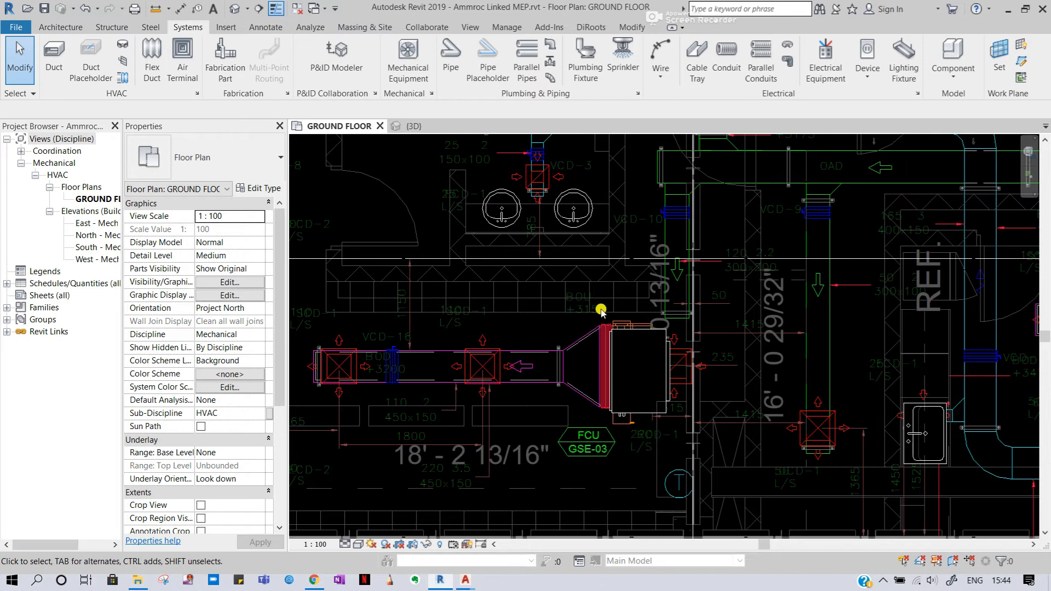
{"action": "left_click", "coordinate": [631, 327]}
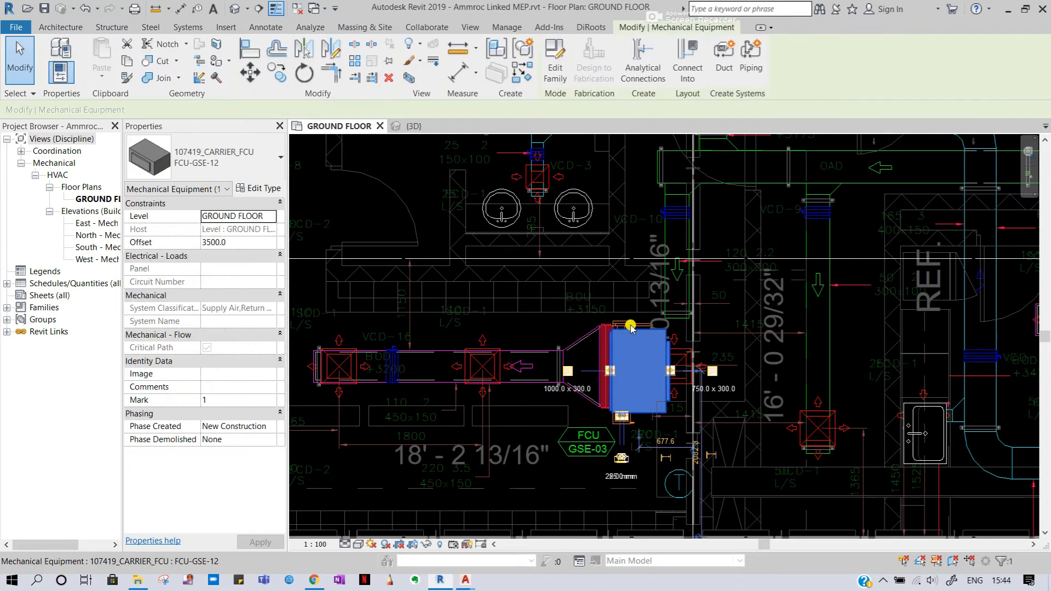
{"action": "scroll", "coordinate": [628, 344], "scroll_direction": "up", "scroll_amount": 1}
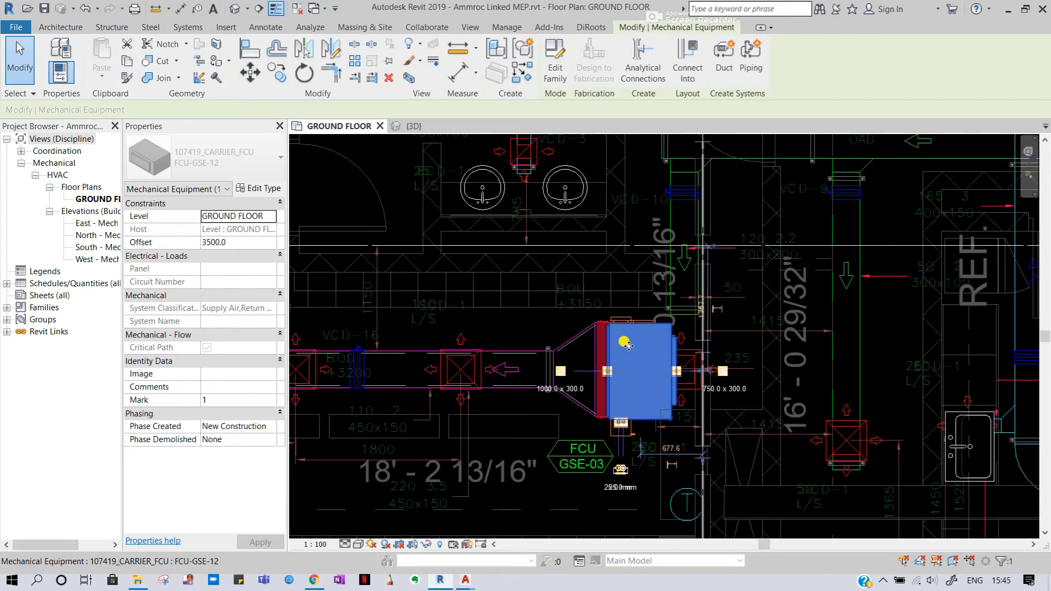
{"action": "key", "text": "Right"}
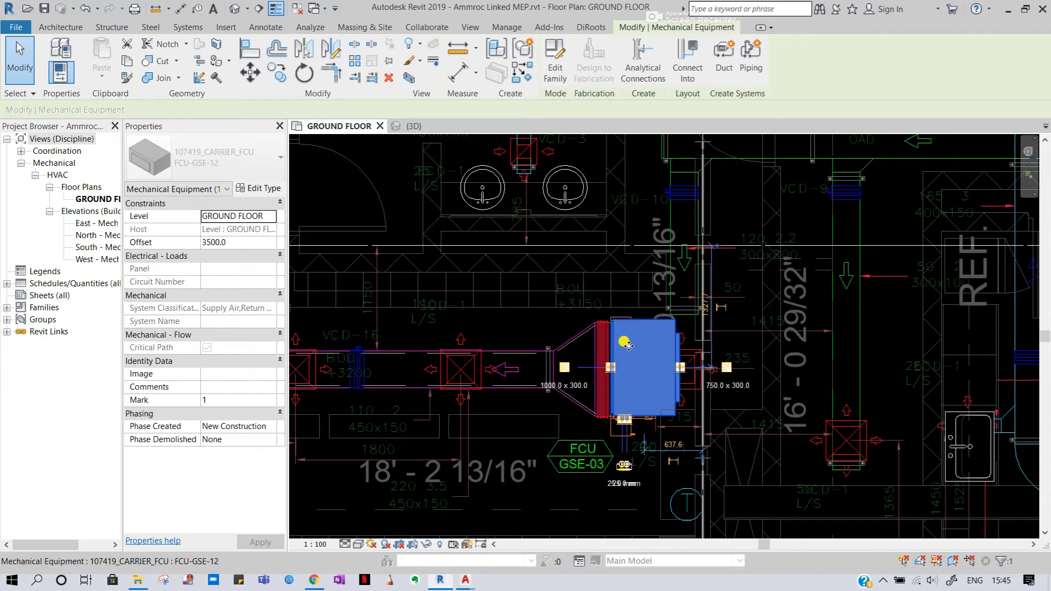
{"action": "left_click", "coordinate": [803, 349]}
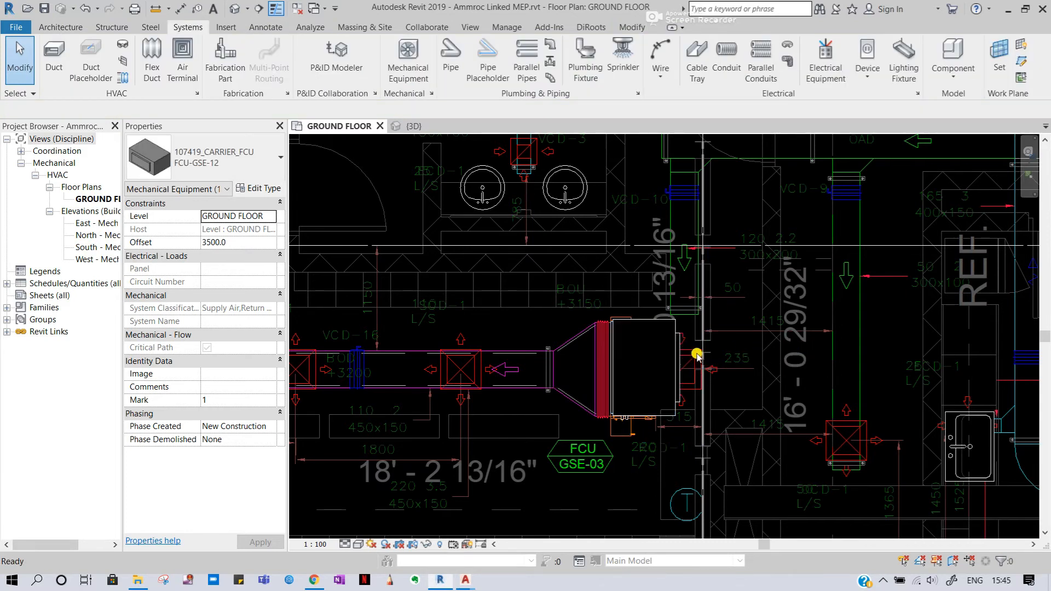
{"action": "left_click", "coordinate": [627, 324]}
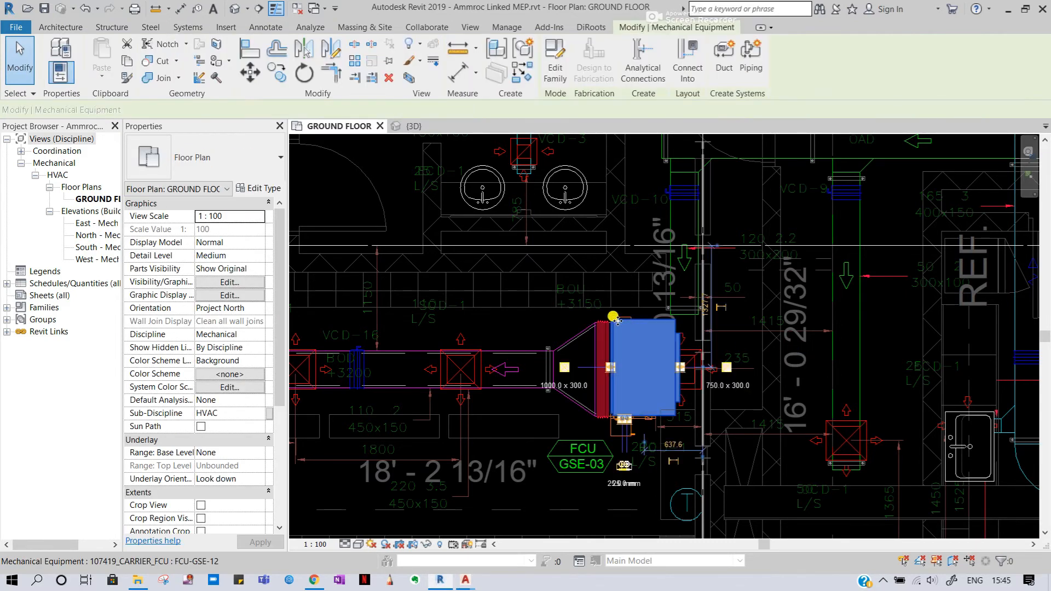
{"action": "key", "text": "Escape"}
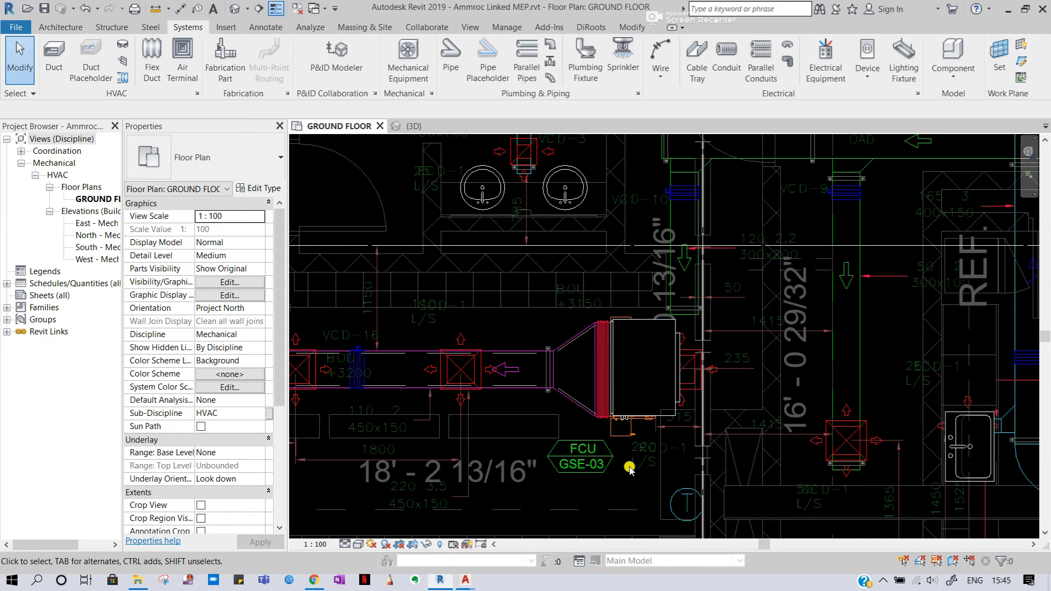
Set the GROUND FLOOR plan's visual style to Wireframe.
{"action": "left_click", "coordinate": [357, 545]}
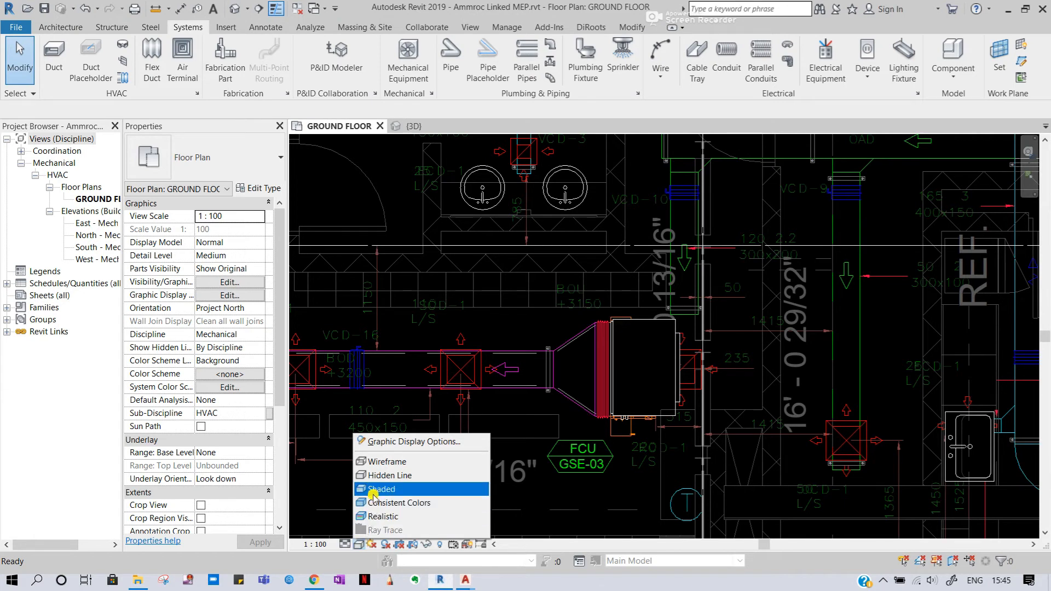
{"action": "left_click", "coordinate": [380, 461]}
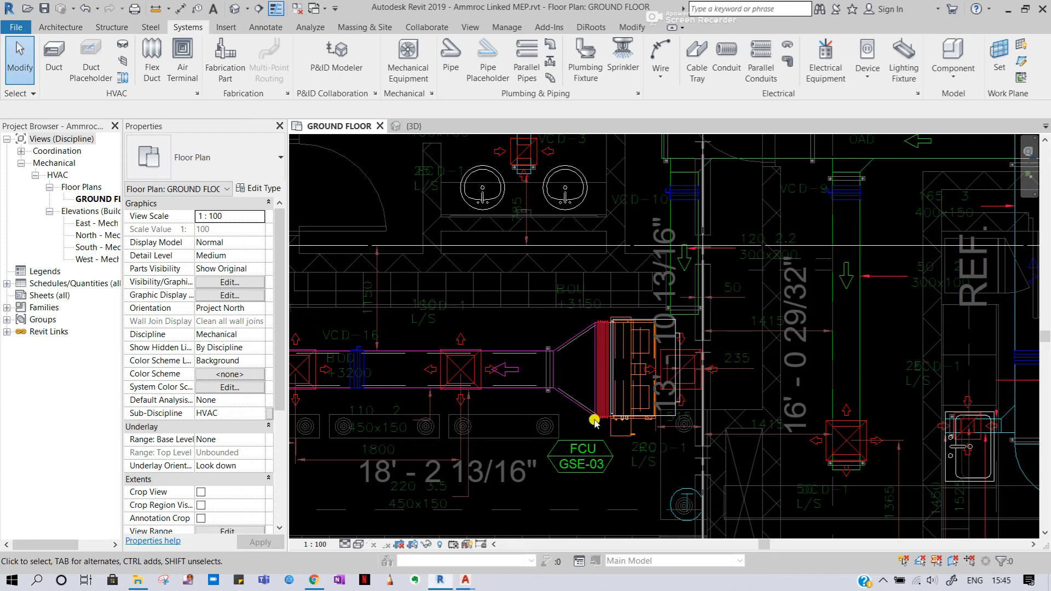
{"action": "middle_click_drag", "start_coordinate": [504, 418], "coordinate": [674, 414]}
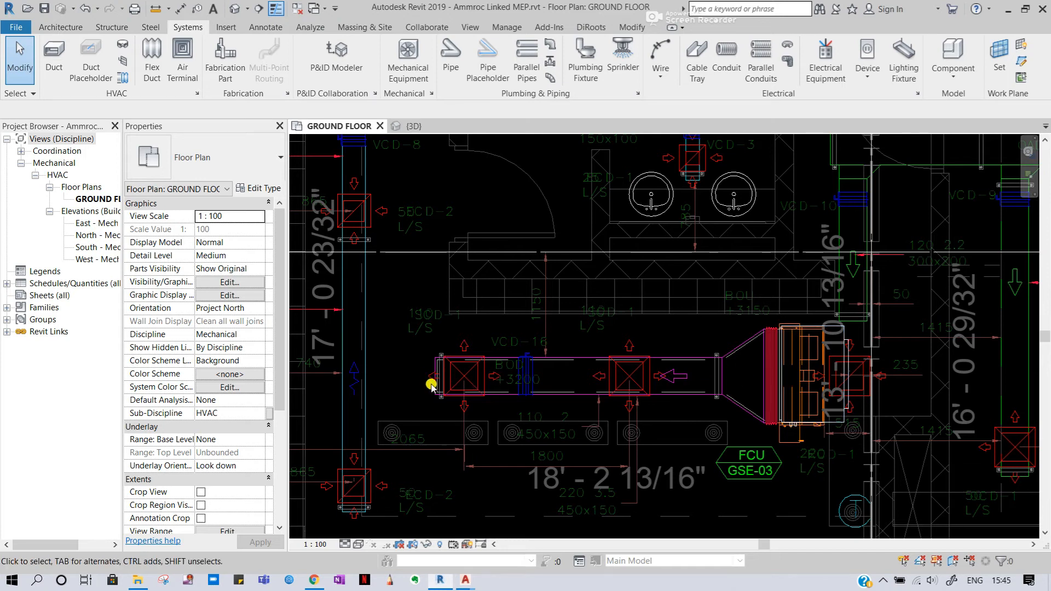
Draw a 450 x 150 mm rectangular supply duct from the fan coil unit's 1000 x 300 outlet along the linked drawing, stopping just before VCD-16.
{"action": "left_click", "coordinate": [783, 371]}
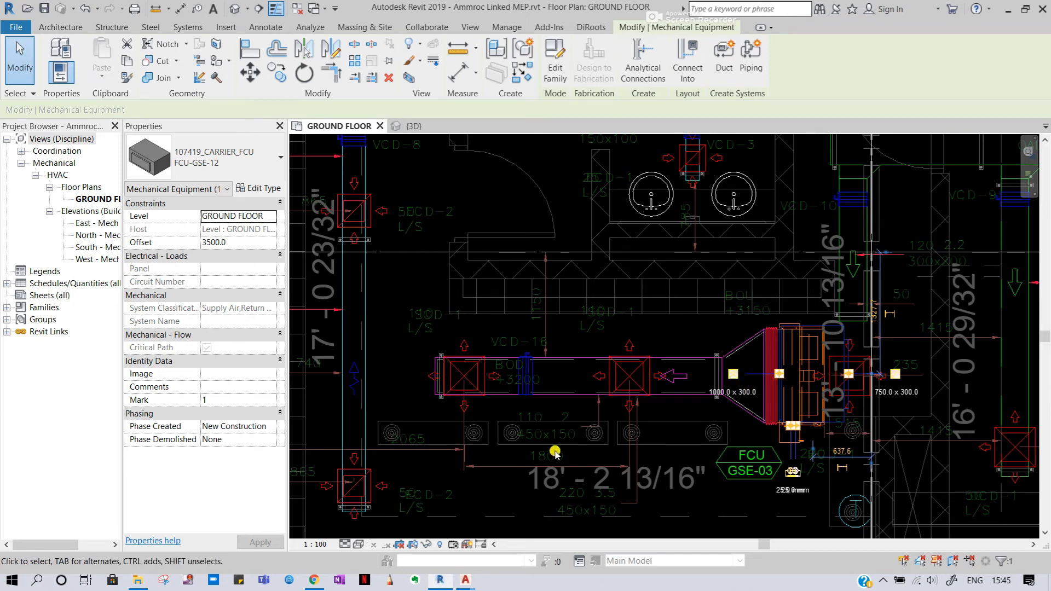
{"action": "scroll", "coordinate": [544, 453], "scroll_direction": "up", "scroll_amount": 2}
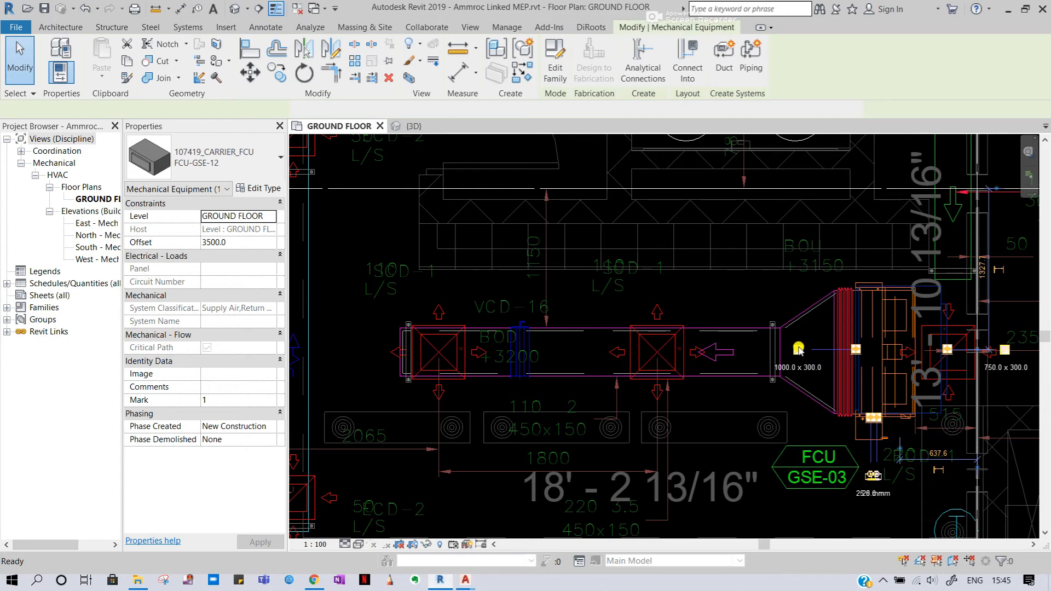
{"action": "left_click", "coordinate": [799, 349]}
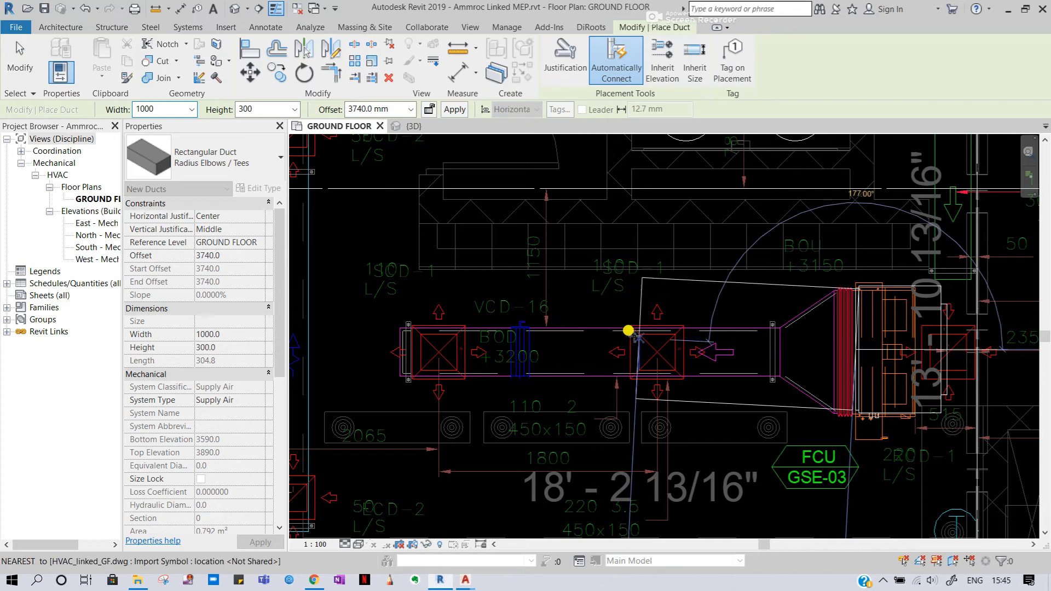
{"action": "left_click", "coordinate": [170, 108]}
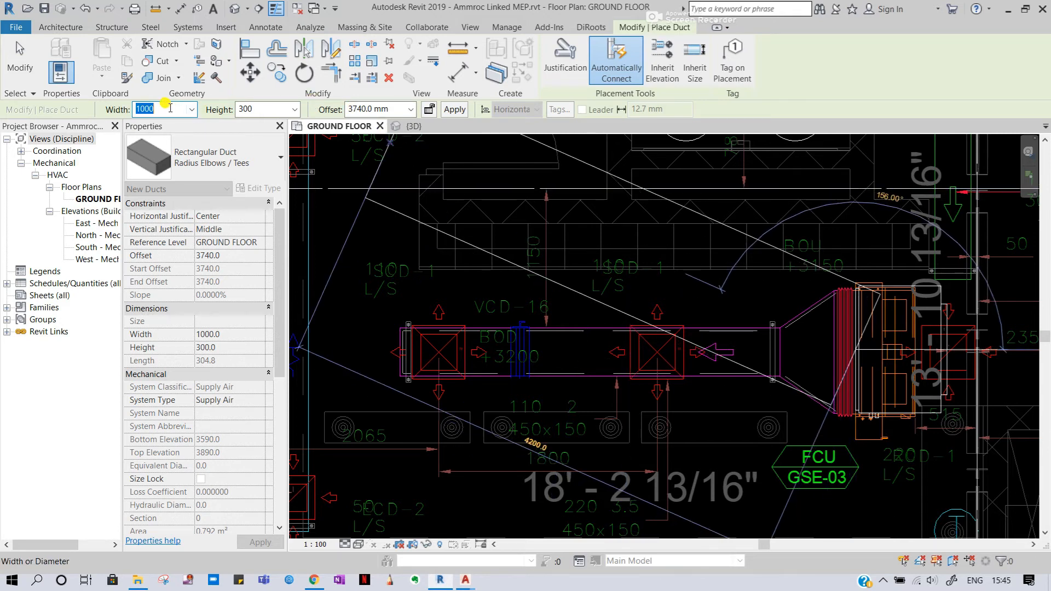
{"action": "left_click", "coordinate": [260, 107]}
{"action": "double_click", "coordinate": [256, 110]}
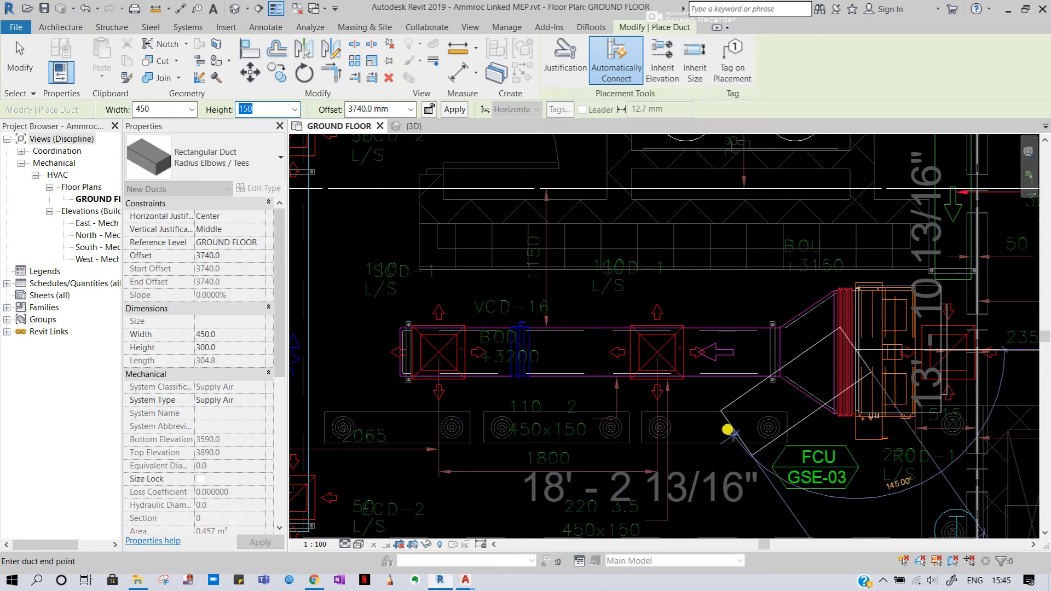
{"action": "key", "text": "Return"}
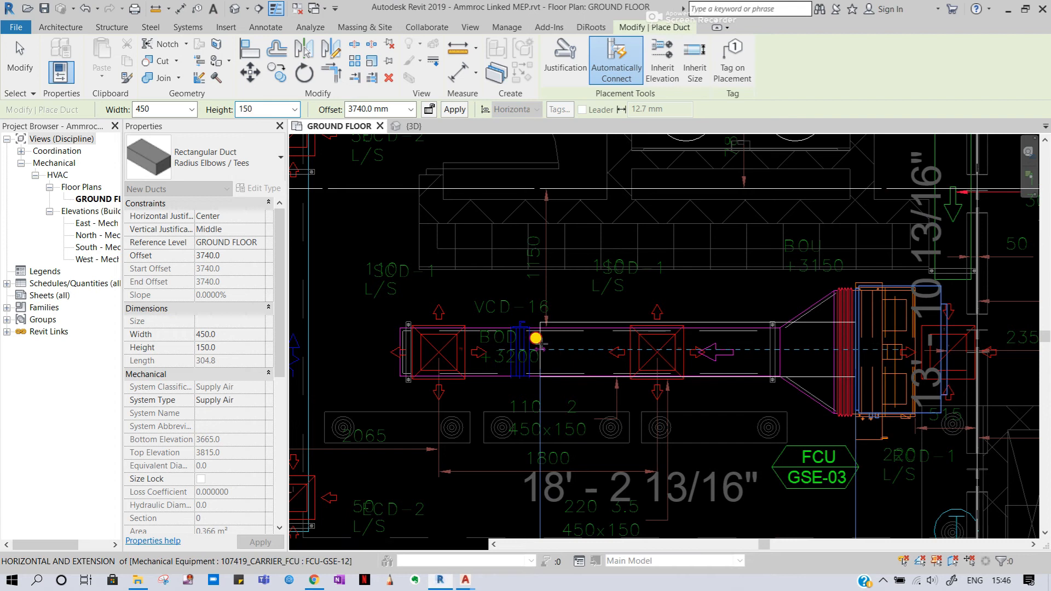
{"action": "left_click", "coordinate": [541, 344]}
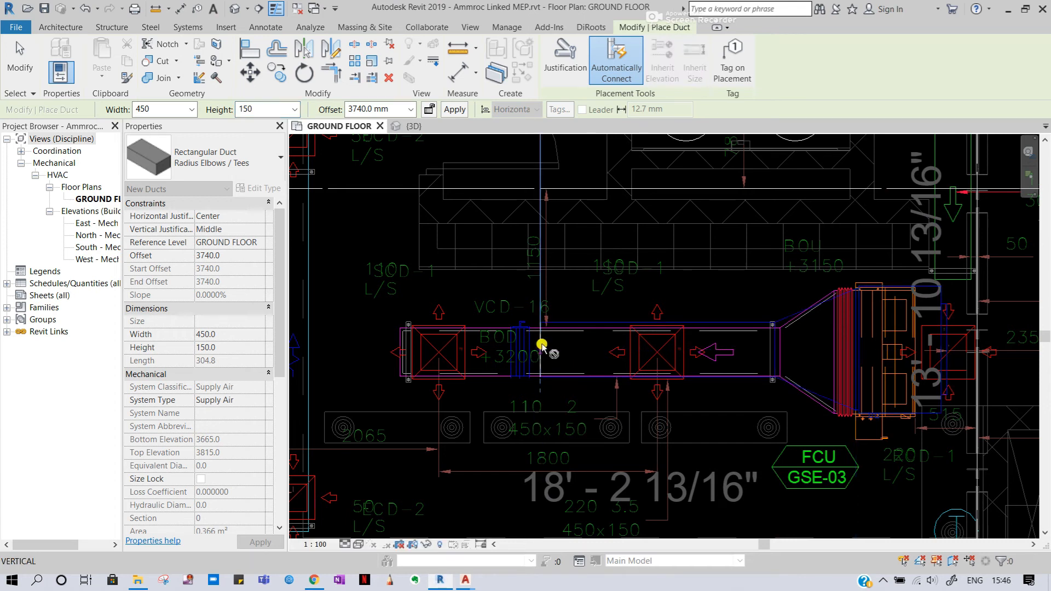
{"action": "key", "text": "Escape"}
{"action": "key", "text": "Escape"}
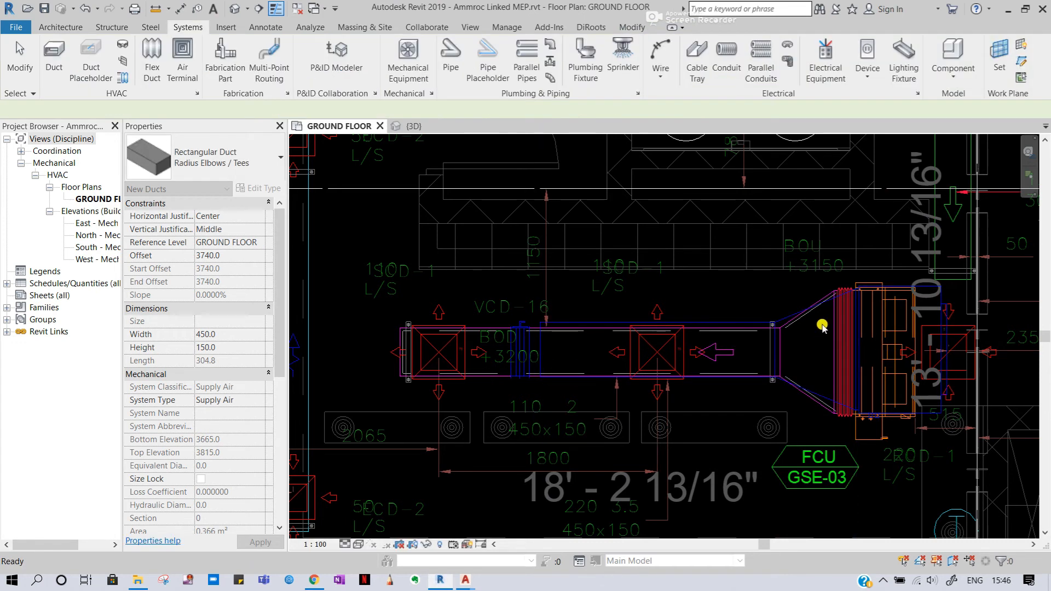
Change the rectangular transition between the fan coil unit and the duct to the 60 Degree type and deselect it.
{"action": "scroll", "coordinate": [791, 320], "scroll_direction": "up", "scroll_amount": 2}
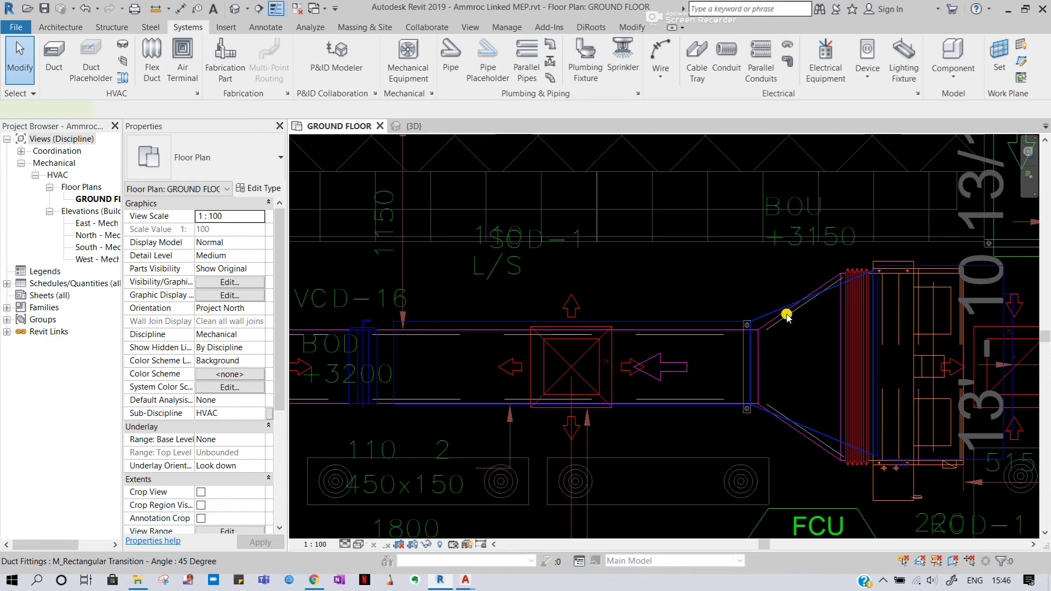
{"action": "left_click", "coordinate": [787, 317]}
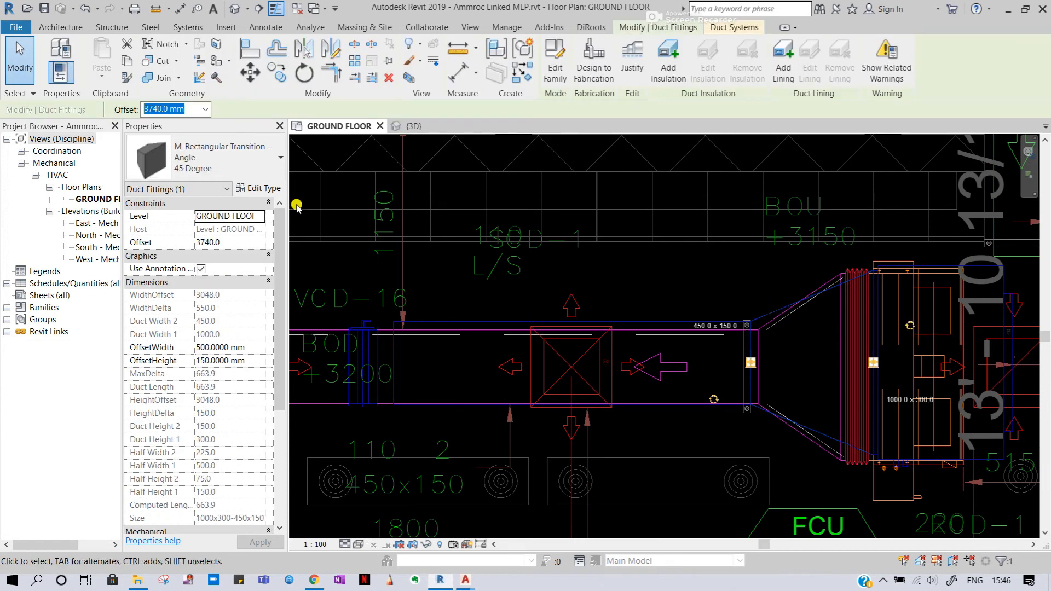
{"action": "left_click", "coordinate": [257, 159]}
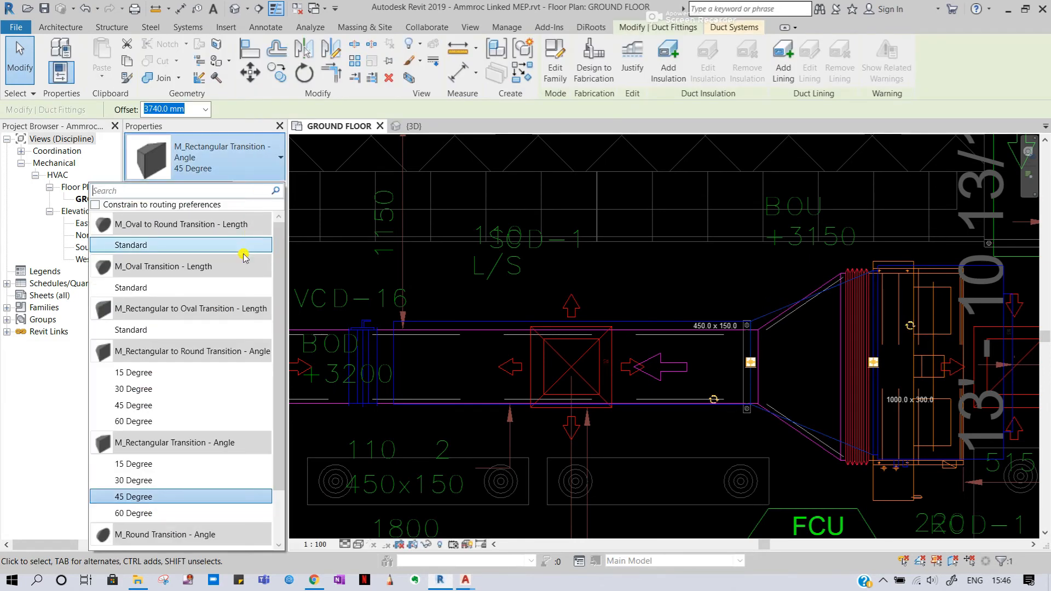
{"action": "left_click", "coordinate": [165, 514]}
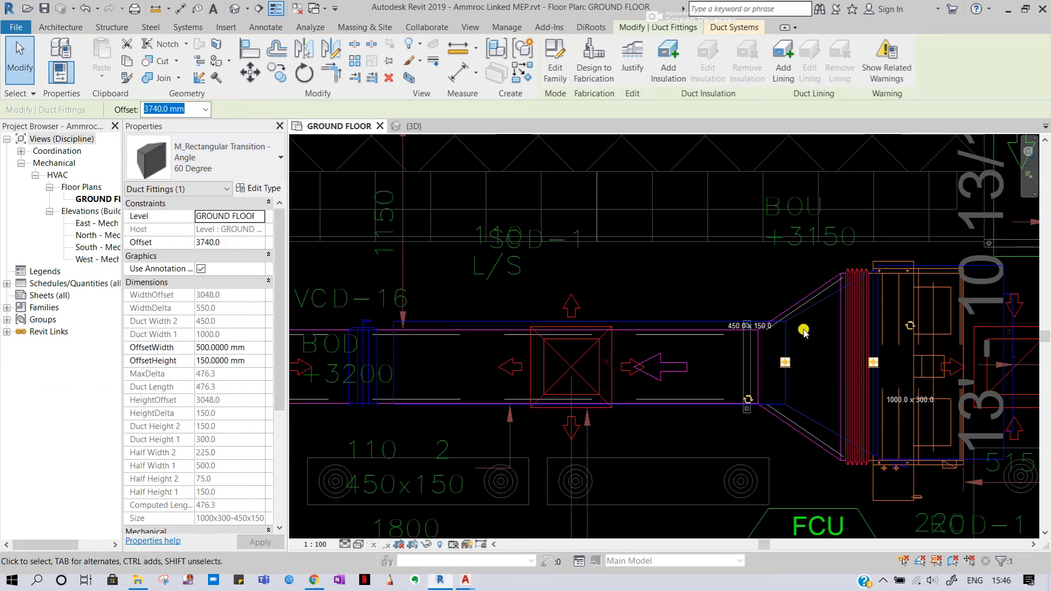
{"action": "key", "text": "Escape"}
Nudge the fan coil unit left and down so its transition and duct line up with the linked drawing's outline, and deselect it.
{"action": "left_click", "coordinate": [902, 276]}
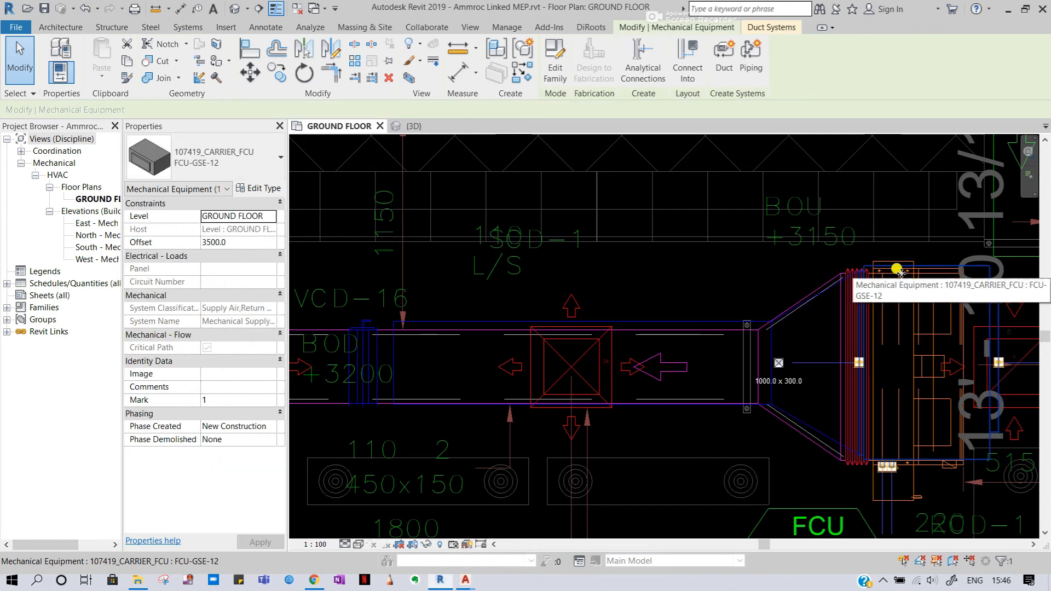
{"action": "key", "text": "Left"}
{"action": "key", "text": "Left"}
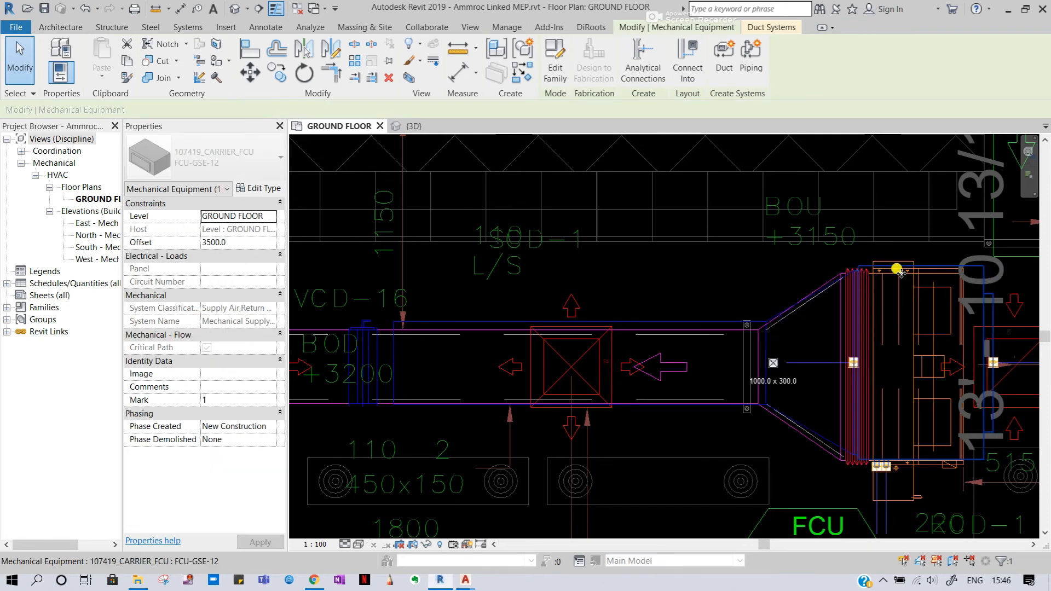
{"action": "key", "text": "Down"}
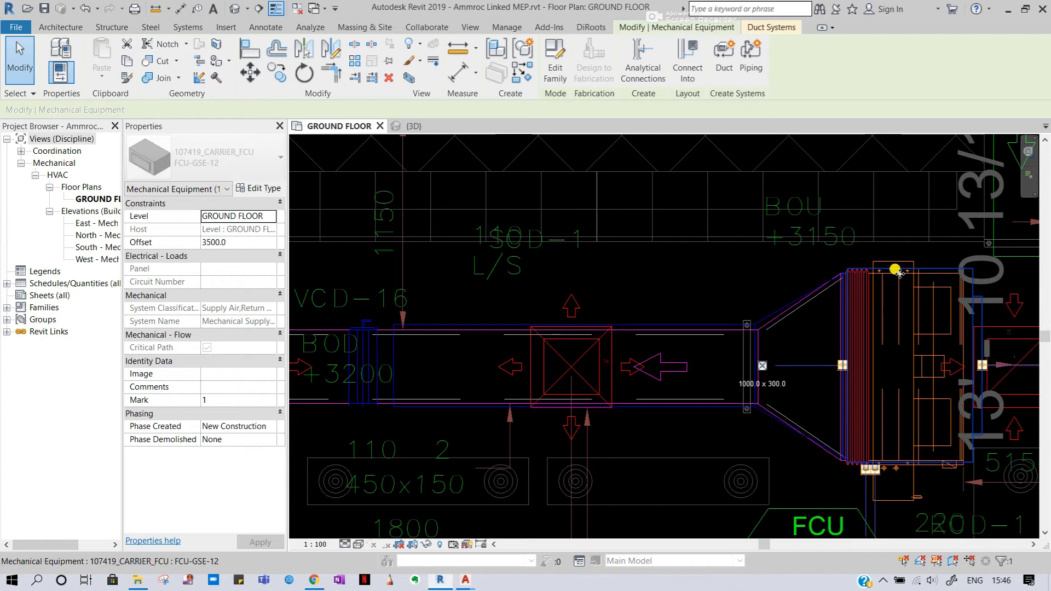
{"action": "key", "text": "Escape"}
Examine how the 450 x 150 duct run and its open end near VCD-16 line up with the linked drawing.
{"action": "scroll", "coordinate": [754, 245], "scroll_direction": "down", "scroll_amount": 2}
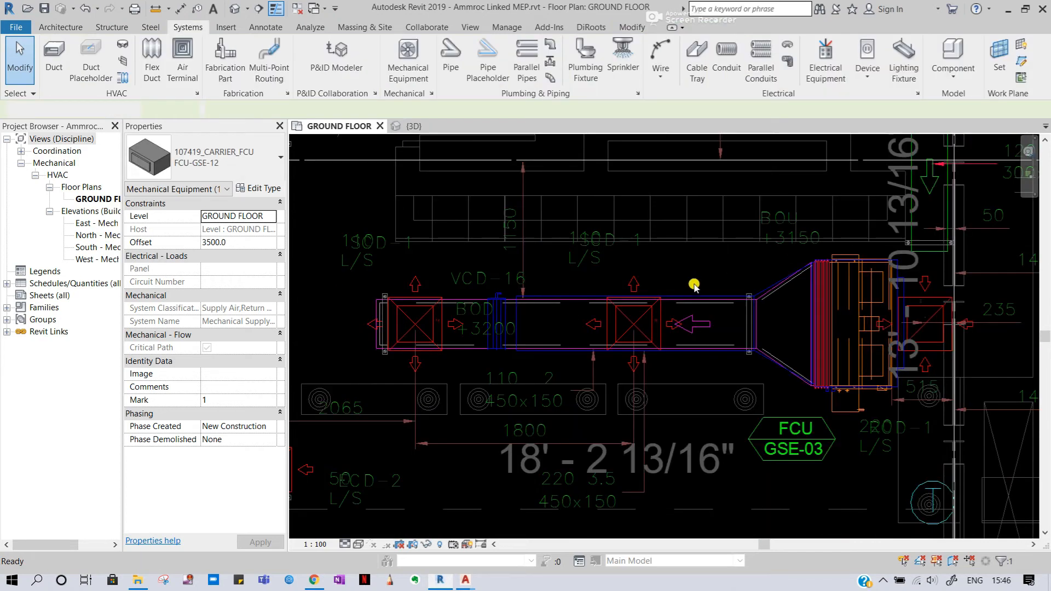
{"action": "scroll", "coordinate": [564, 340], "scroll_direction": "up", "scroll_amount": 2}
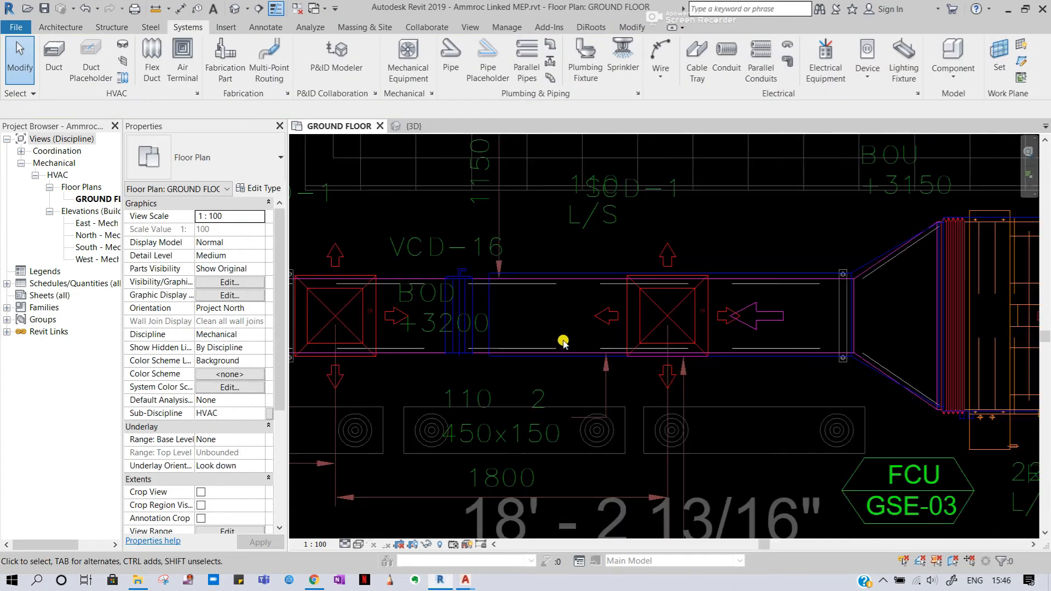
{"action": "left_click", "coordinate": [519, 279]}
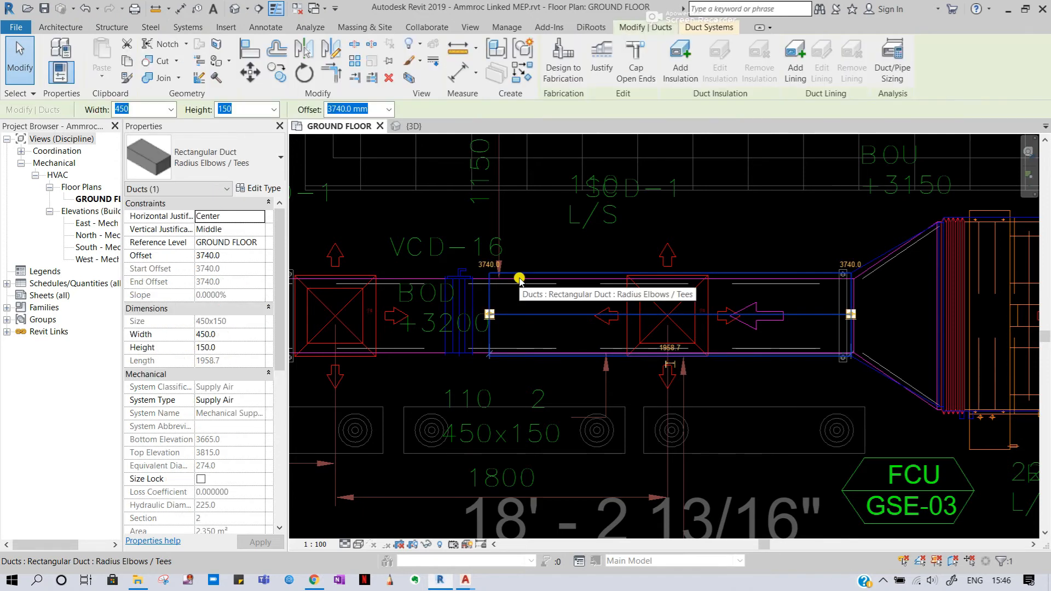
{"action": "key", "text": "Escape"}
{"action": "middle_click_drag", "start_coordinate": [669, 430], "coordinate": [796, 429]}
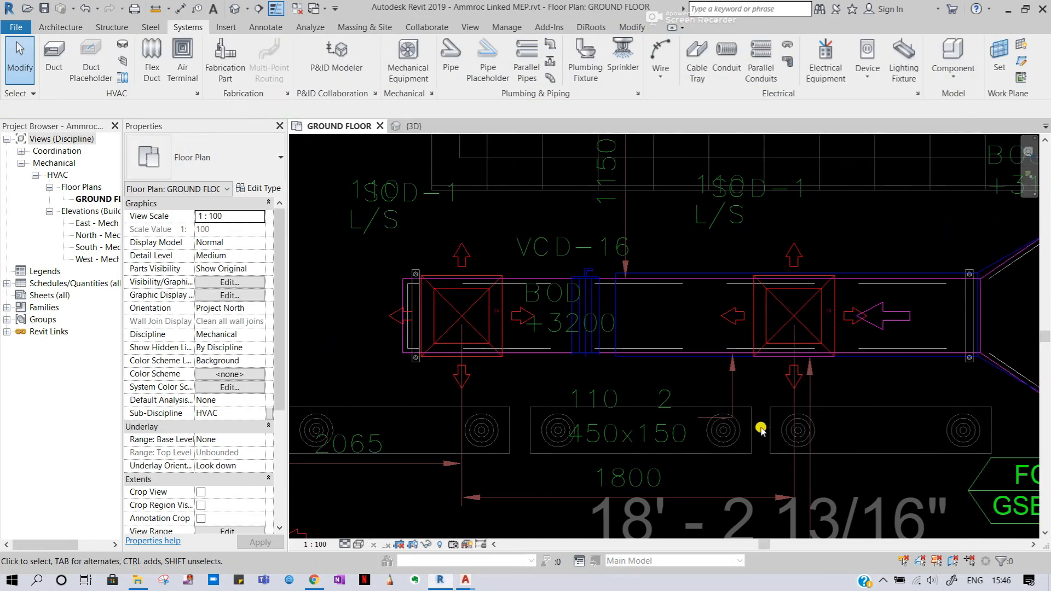
{"action": "left_click", "coordinate": [684, 362]}
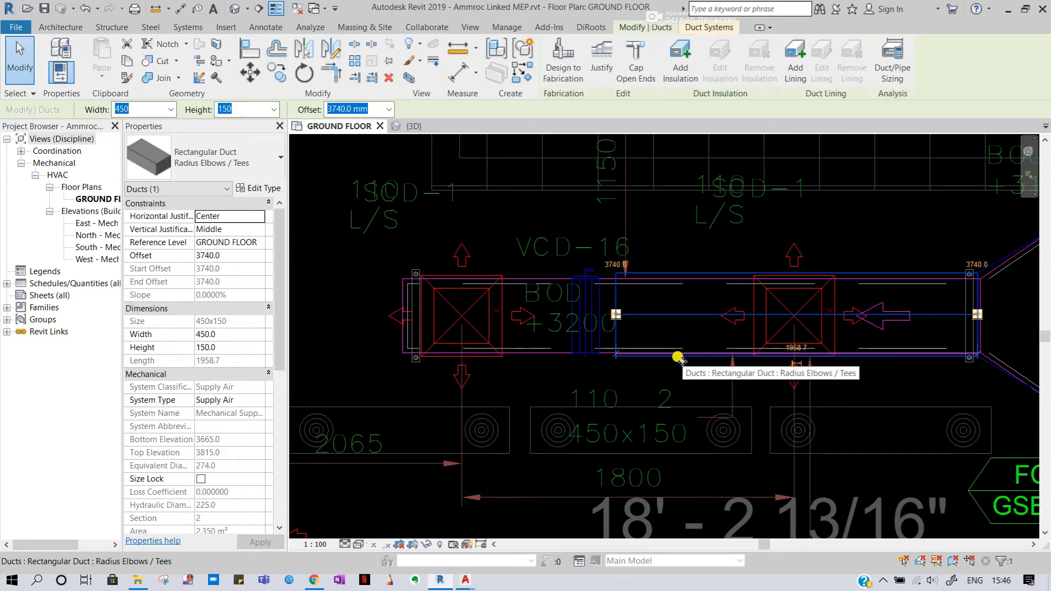
{"action": "key", "text": "Escape"}
{"action": "scroll", "coordinate": [680, 359], "scroll_direction": "down", "scroll_amount": 2}
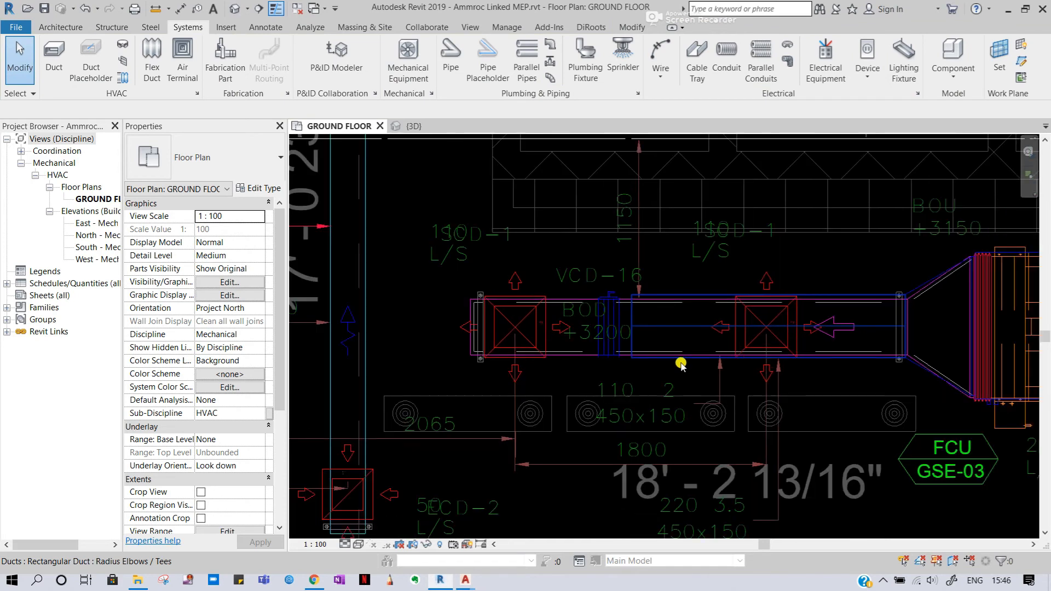
{"action": "middle_click_drag", "start_coordinate": [670, 310], "coordinate": [639, 340]}
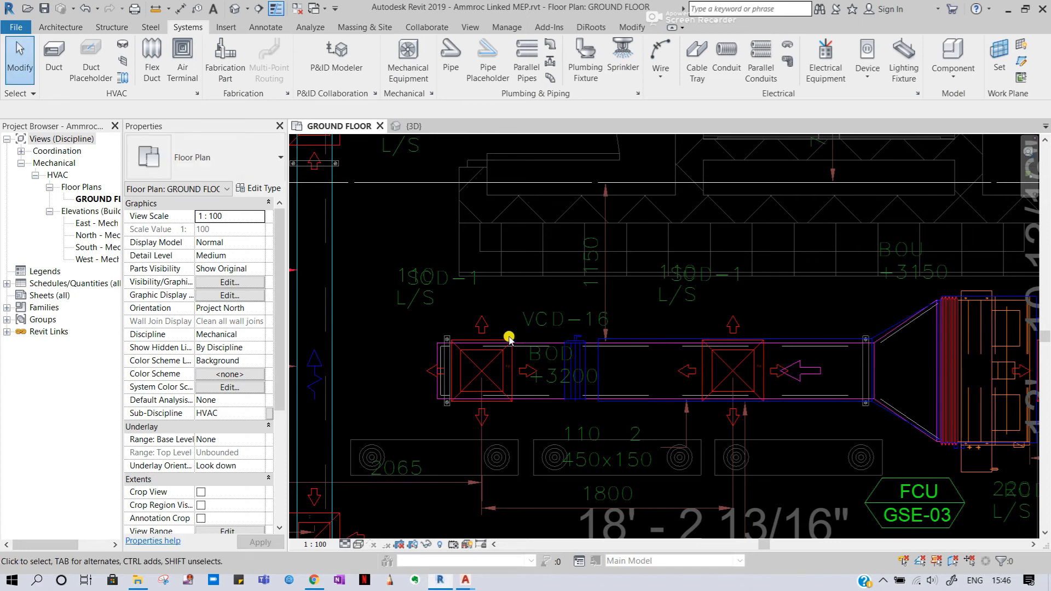
{"action": "scroll", "coordinate": [876, 298], "scroll_direction": "down", "scroll_amount": 1}
{"action": "middle_click_drag", "start_coordinate": [825, 297], "coordinate": [718, 287]}
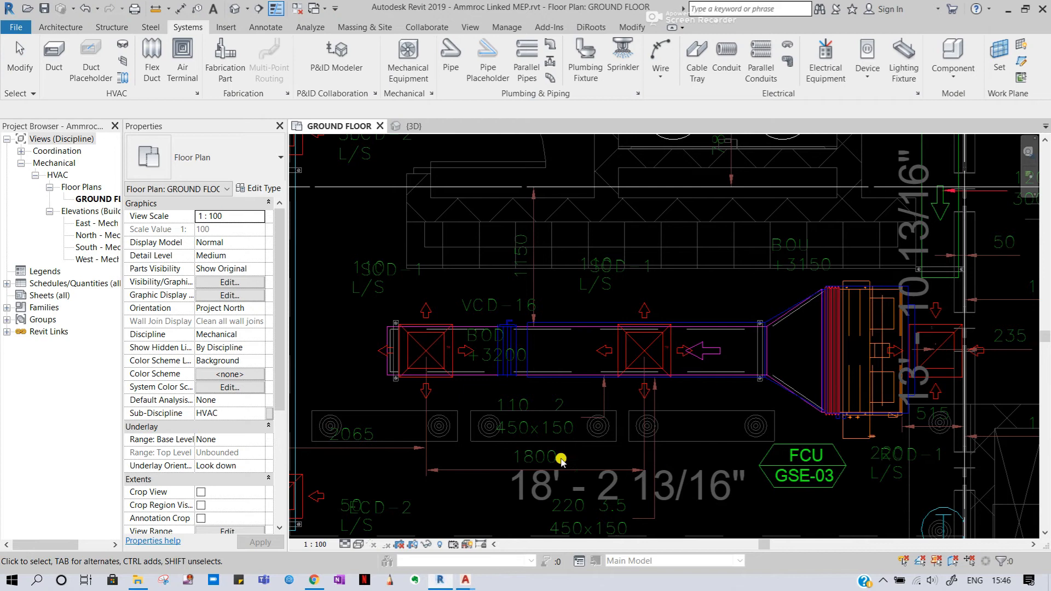
{"action": "left_click", "coordinate": [555, 383]}
{"action": "key", "text": "Escape"}
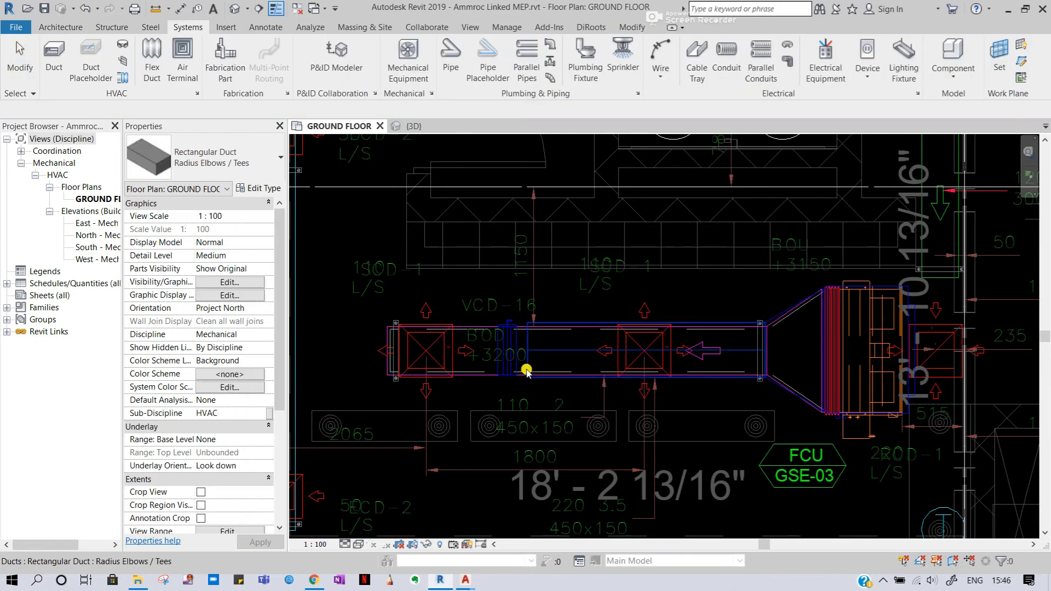
Continue the 450 x 150 mm duct from its open end near VCD-16 straight to the far end of the duct in the linked drawing.
{"action": "left_click", "coordinate": [526, 371]}
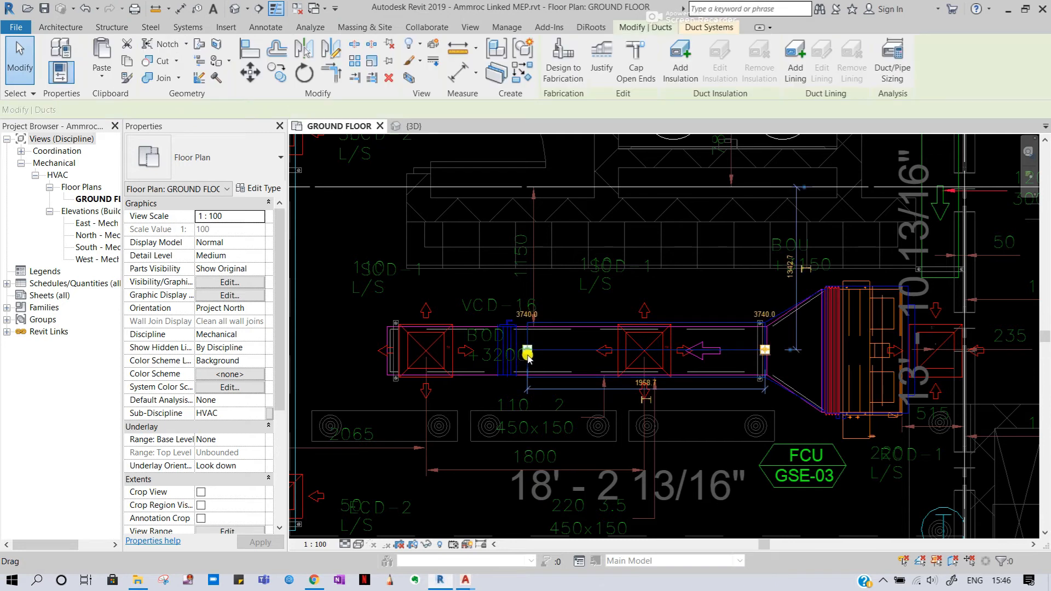
{"action": "left_click_drag", "start_coordinate": [516, 351], "coordinate": [524, 352]}
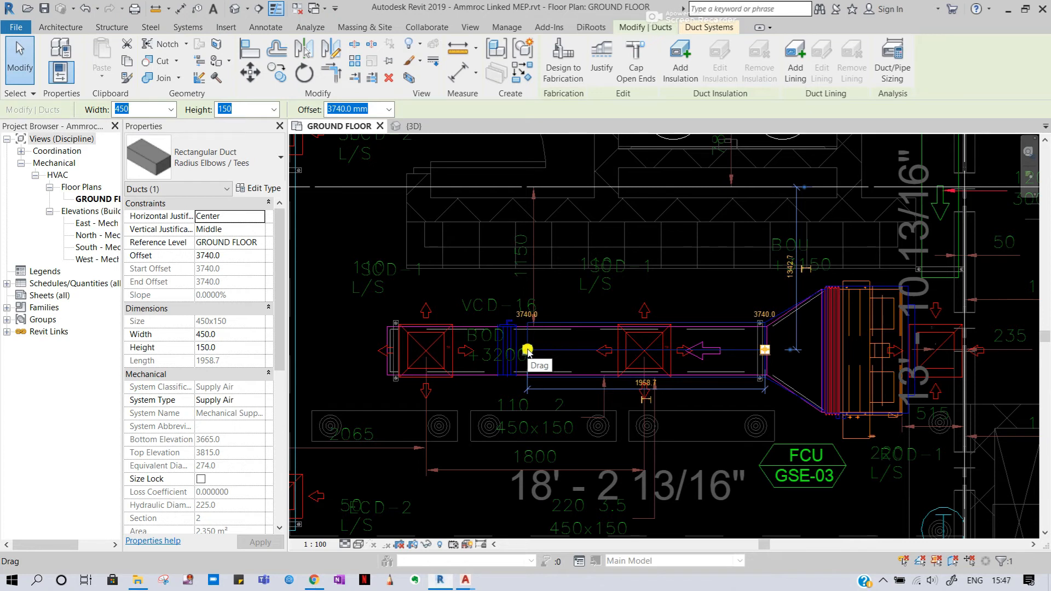
{"action": "right_click", "coordinate": [527, 350]}
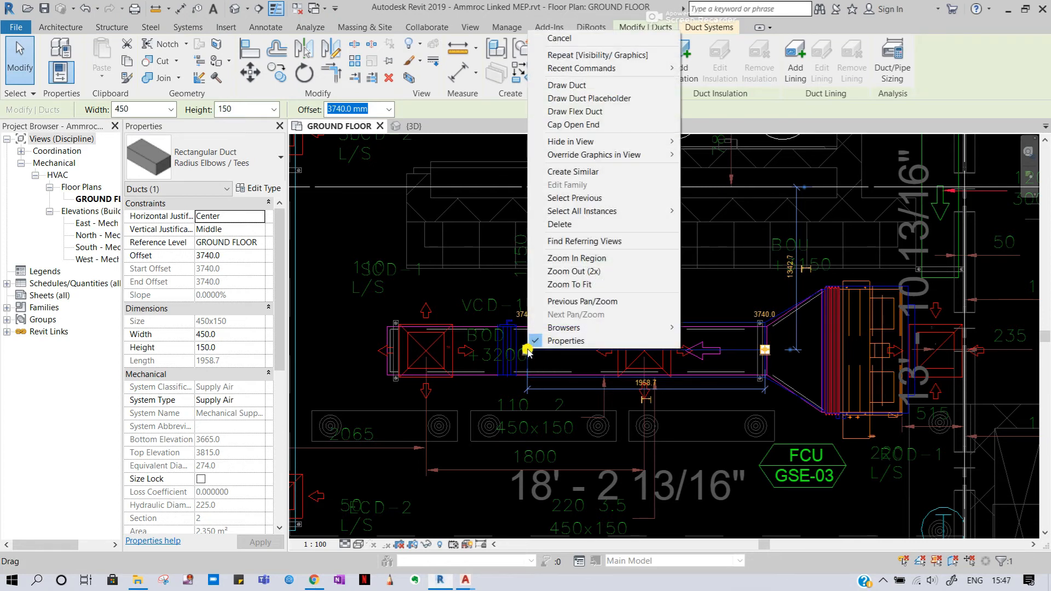
{"action": "left_click", "coordinate": [567, 86]}
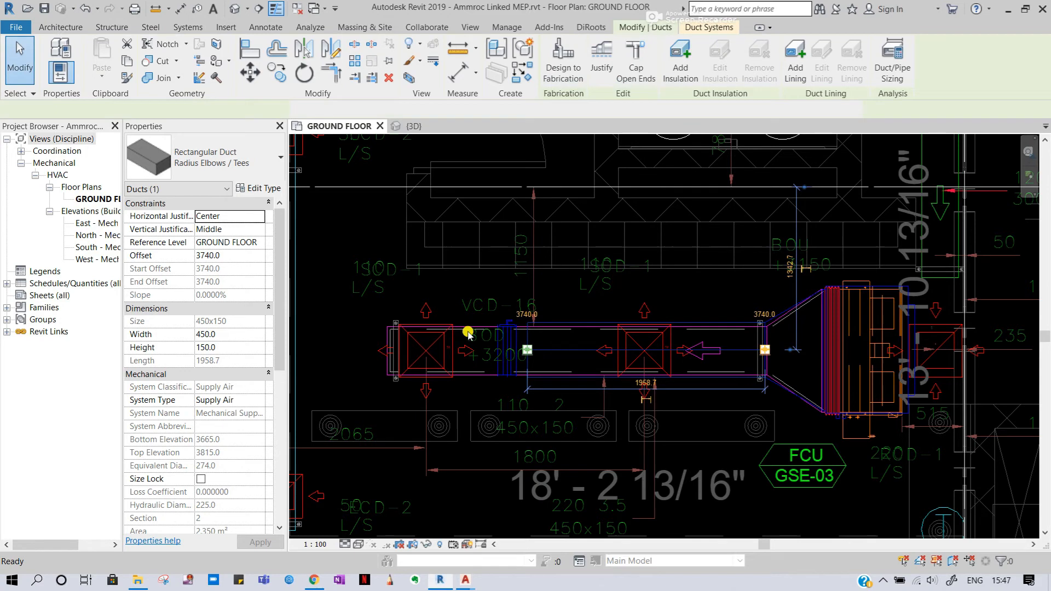
{"action": "left_click", "coordinate": [387, 350]}
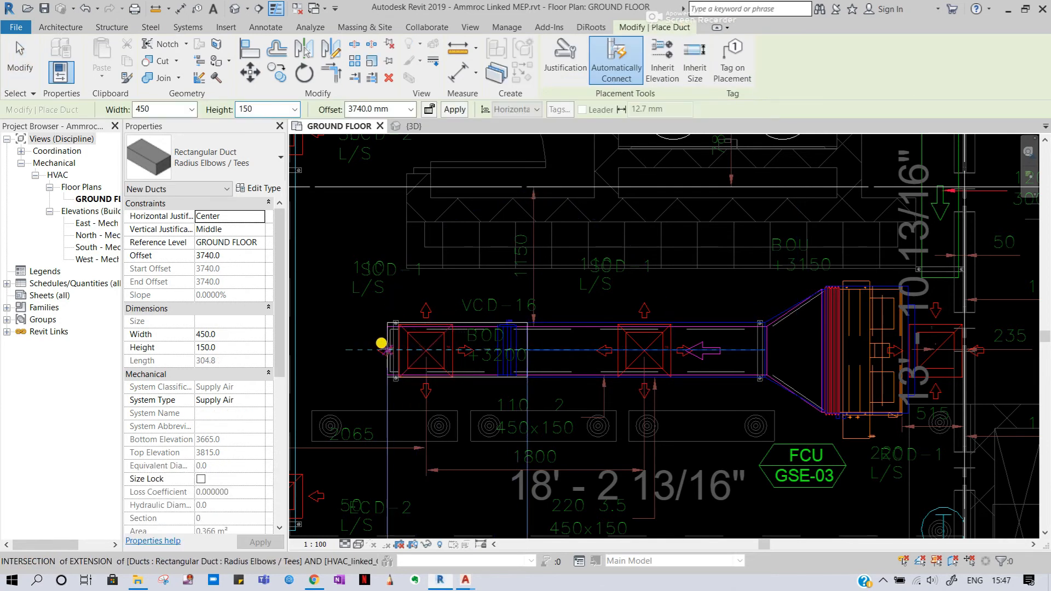
{"action": "key", "text": "Escape"}
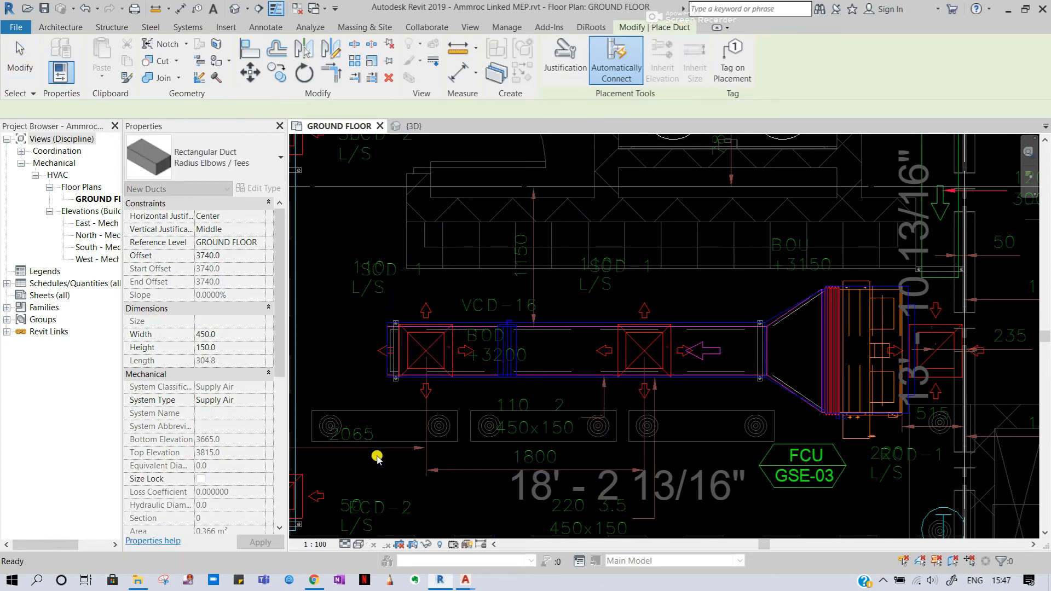
{"action": "key", "text": "Escape"}
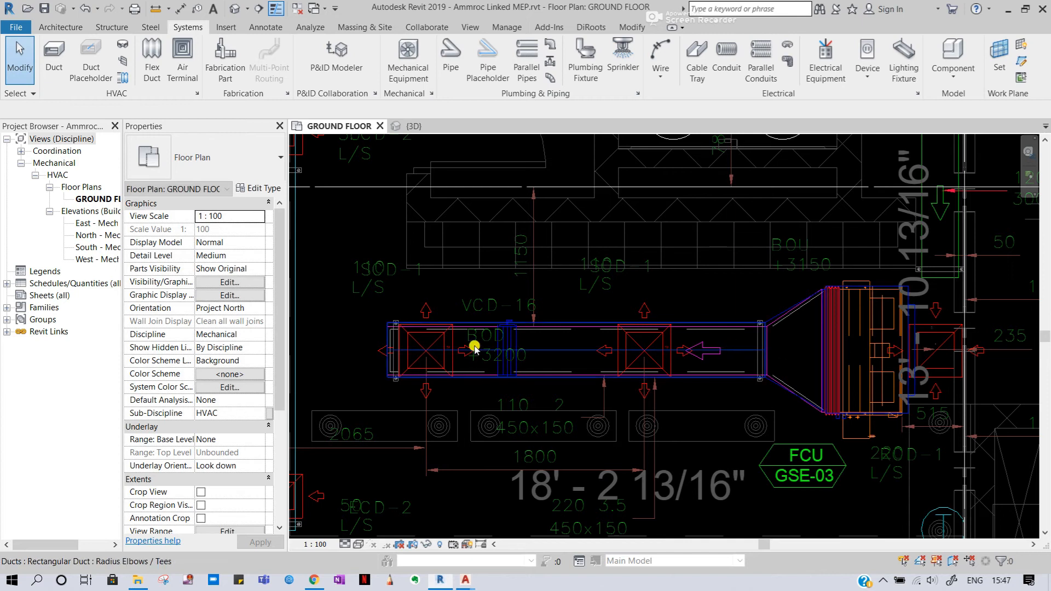
{"action": "scroll", "coordinate": [375, 351], "scroll_direction": "up", "scroll_amount": 1}
{"action": "scroll", "coordinate": [375, 351], "scroll_direction": "up", "scroll_amount": 1}
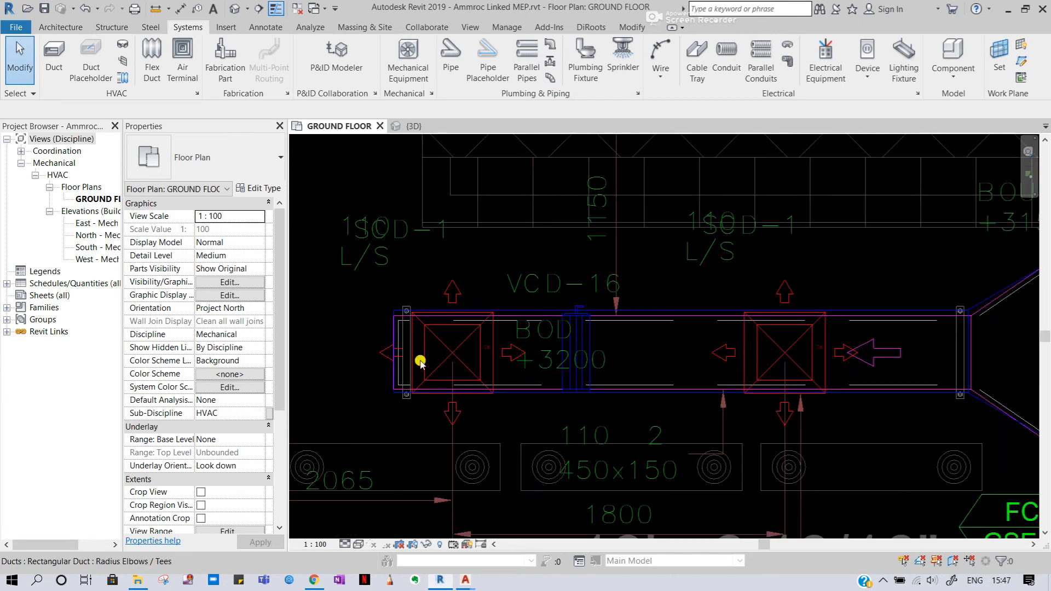
{"action": "scroll", "coordinate": [403, 301], "scroll_direction": "up", "scroll_amount": 2}
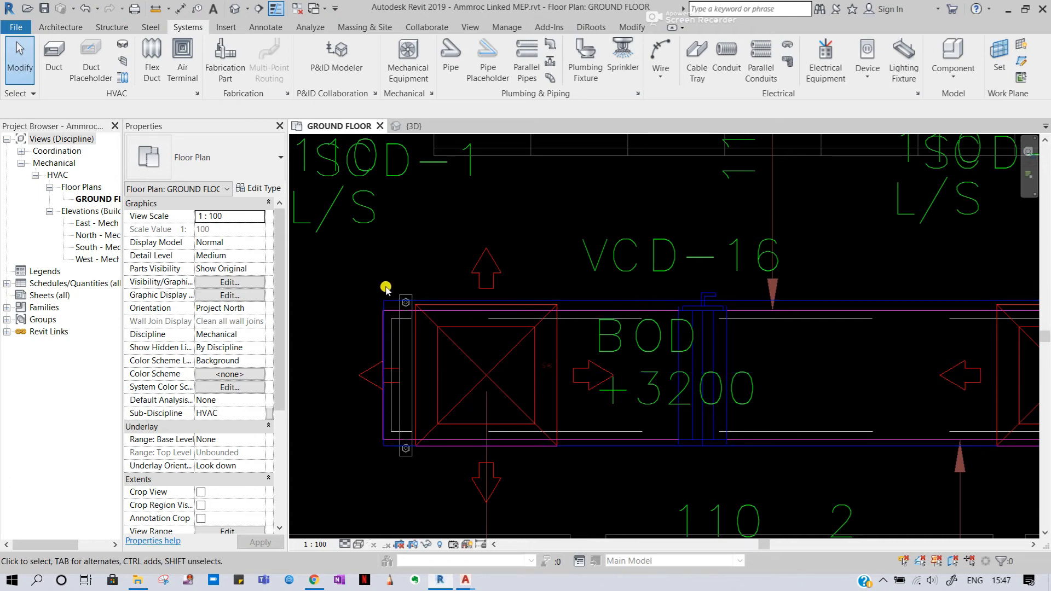
{"action": "scroll", "coordinate": [407, 446], "scroll_direction": "down", "scroll_amount": 1}
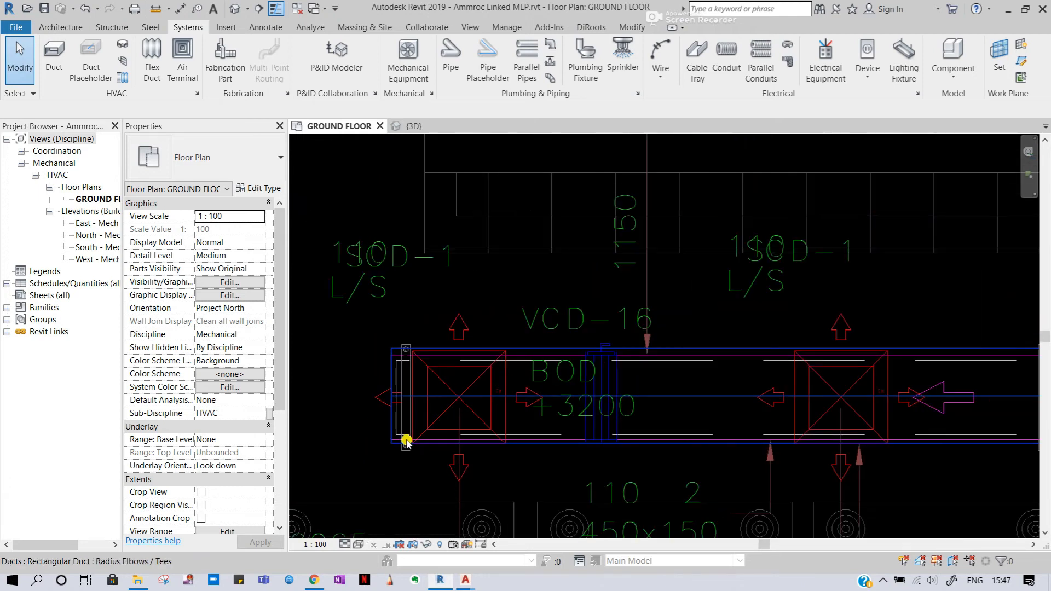
{"action": "scroll", "coordinate": [376, 435], "scroll_direction": "down", "scroll_amount": 1}
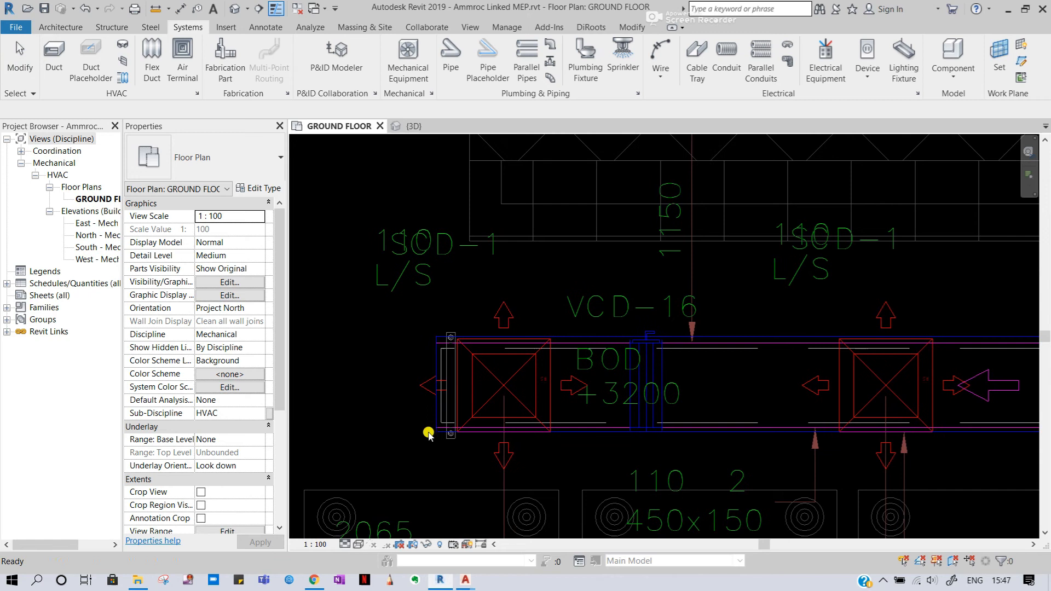
Cap the open far end of the 450 x 150 duct near VCD-16 and deselect the duct.
{"action": "left_click", "coordinate": [431, 420]}
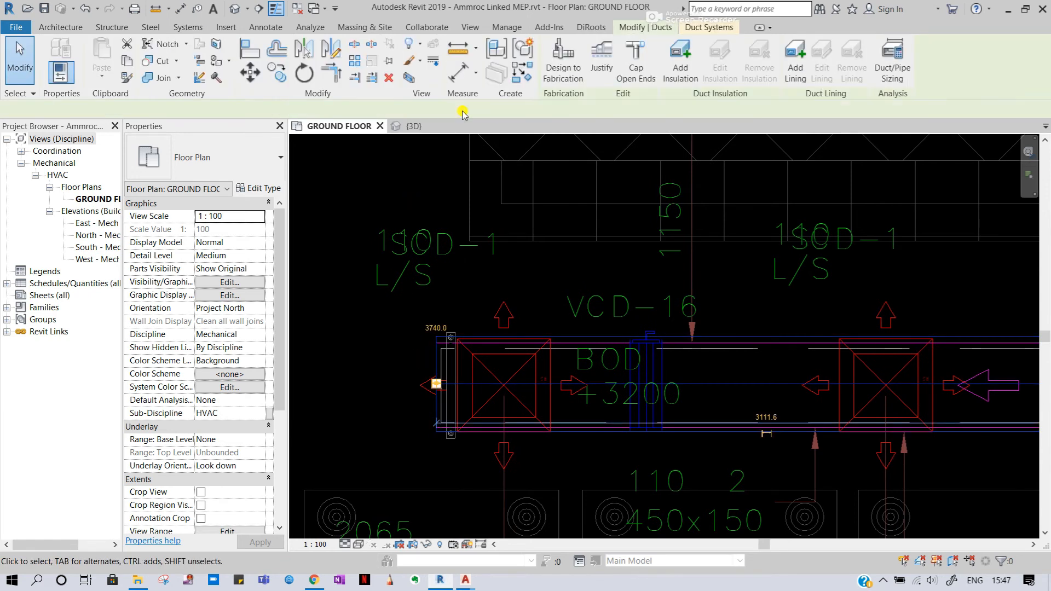
{"action": "left_click", "coordinate": [432, 459]}
{"action": "scroll", "coordinate": [431, 444], "scroll_direction": "up", "scroll_amount": 3}
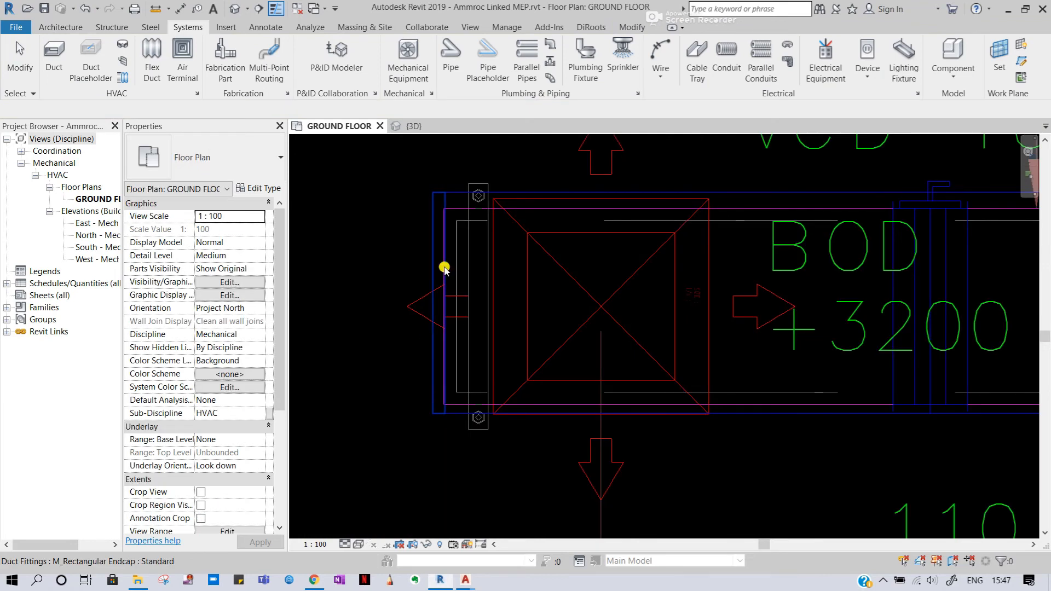
{"action": "scroll", "coordinate": [448, 333], "scroll_direction": "down", "scroll_amount": 5}
{"action": "middle_click_drag", "start_coordinate": [875, 359], "coordinate": [735, 406]}
{"action": "middle_click_drag", "start_coordinate": [590, 402], "coordinate": [506, 378]}
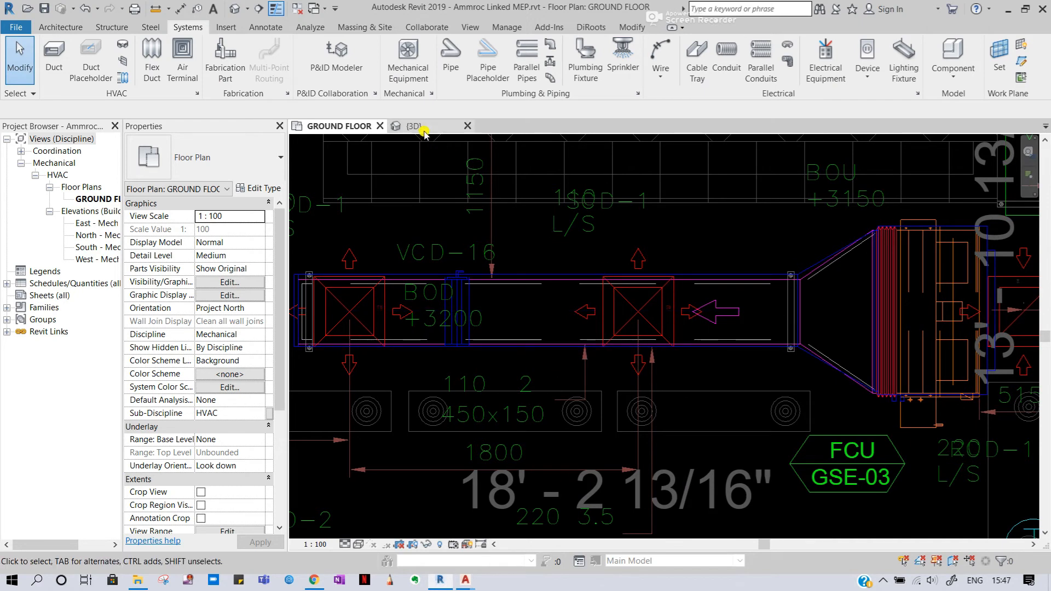
{"action": "middle_click_drag", "start_coordinate": [783, 343], "coordinate": [756, 335]}
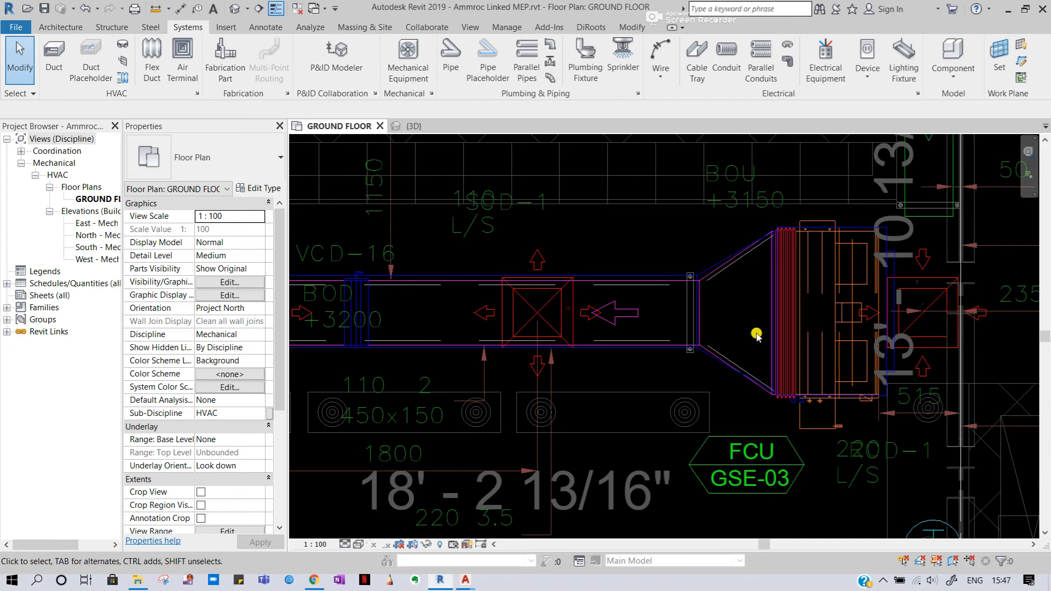
{"action": "scroll", "coordinate": [765, 345], "scroll_direction": "down", "scroll_amount": 2}
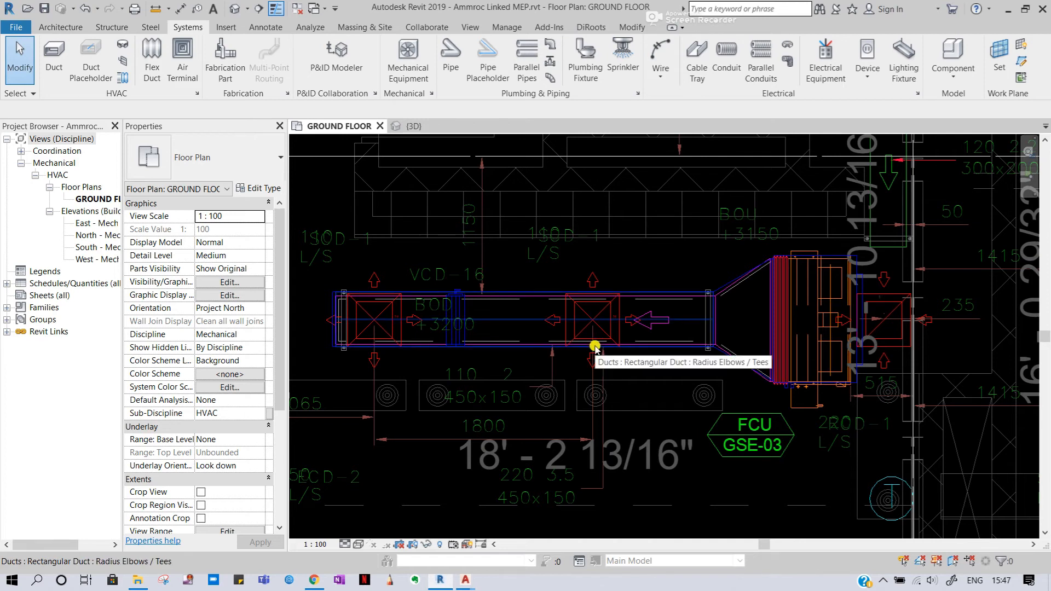
Select the whole duct network including the fan coil unit and isolate it in the 3D view with a Selection Box.
{"action": "key", "text": "Tab"}
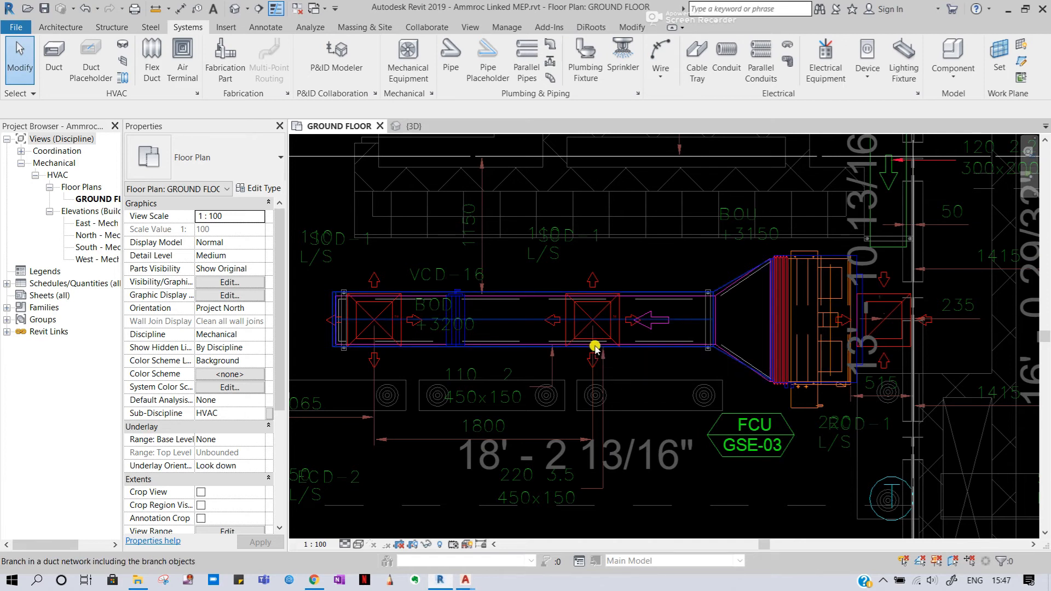
{"action": "key", "text": "Tab"}
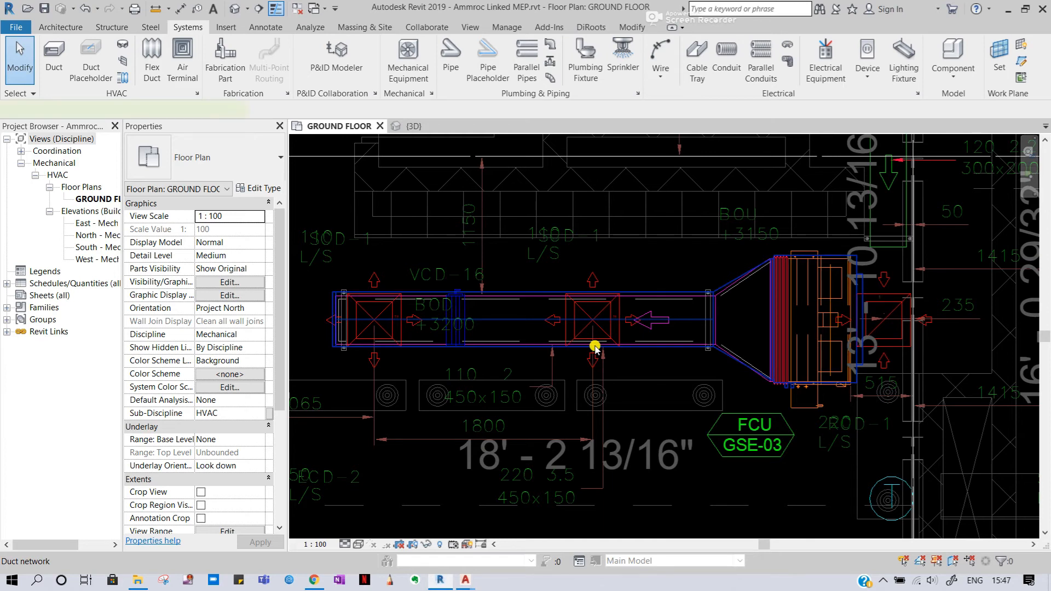
{"action": "left_click", "coordinate": [595, 347]}
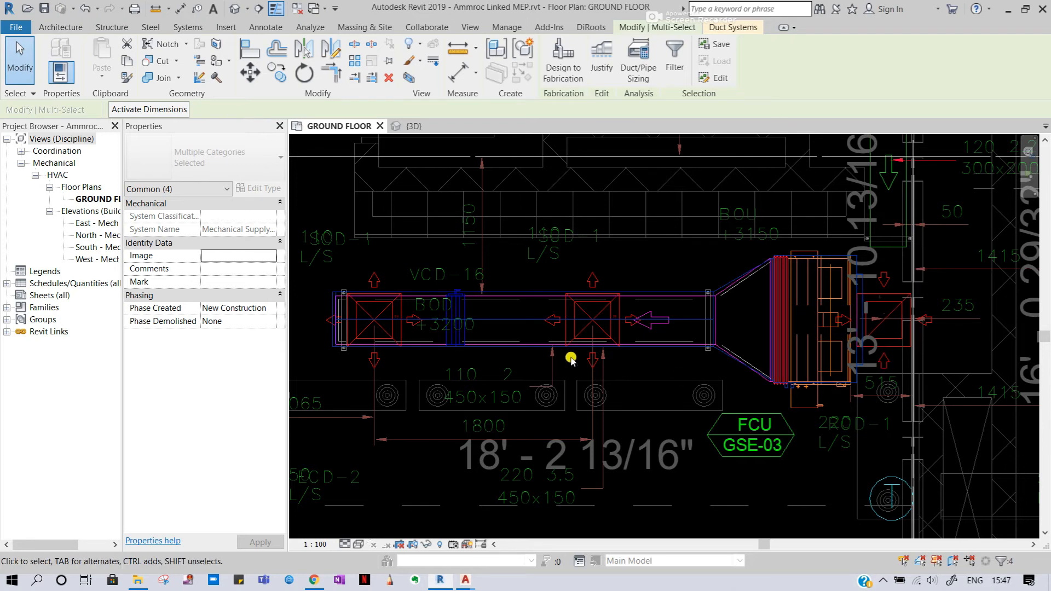
{"action": "key", "text": "b"}
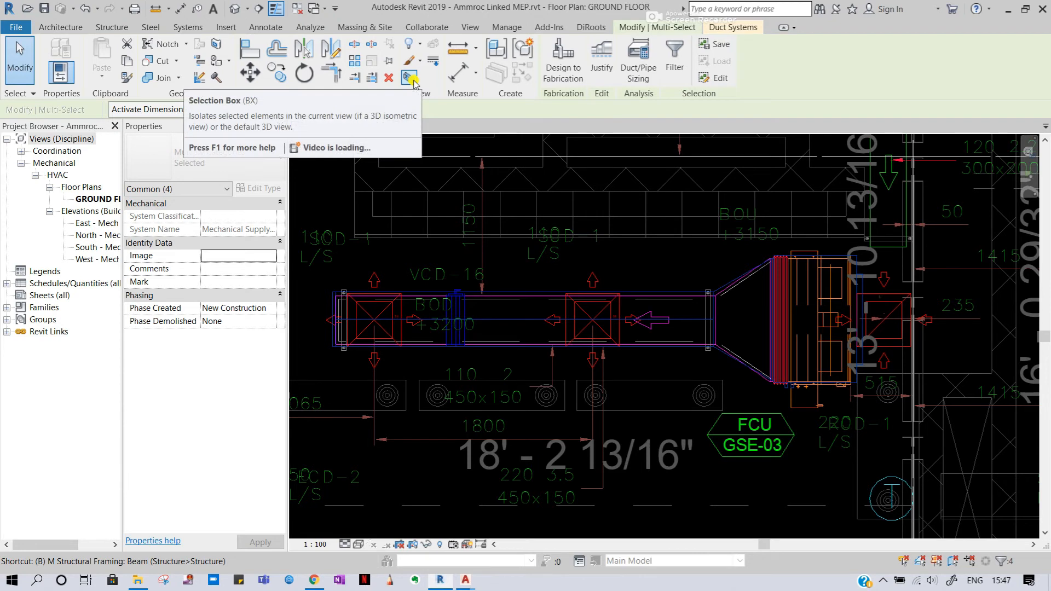
{"action": "left_click", "coordinate": [409, 78]}
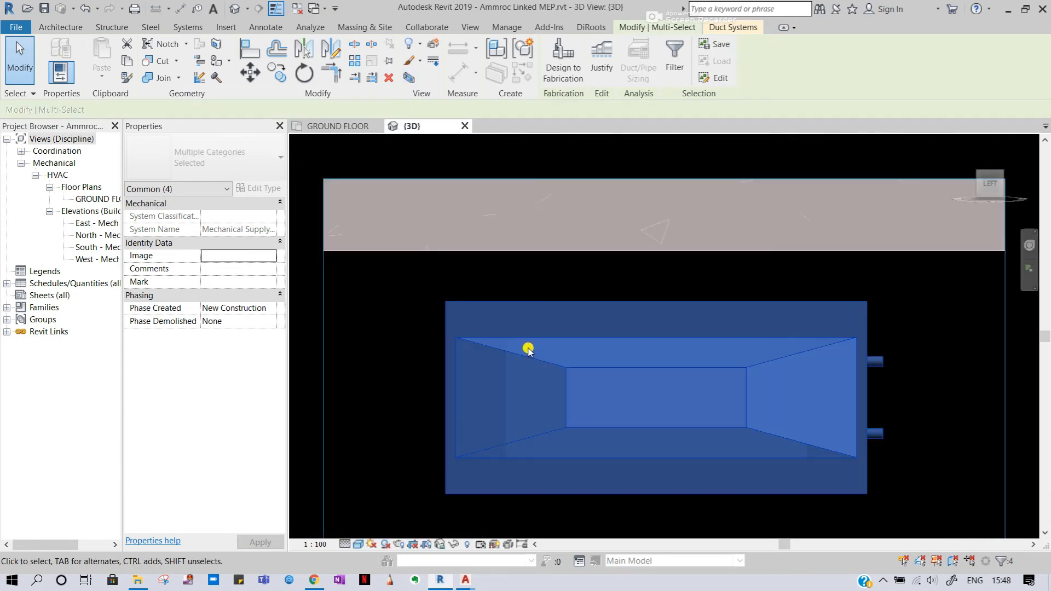
Extend the 3D section box downward below the duct network, then return to the GROUND FLOOR plan with nothing selected.
{"action": "scroll", "coordinate": [638, 335], "scroll_direction": "down", "scroll_amount": 3}
{"action": "middle_click_drag", "start_coordinate": [629, 340], "coordinate": [810, 376], "text": "shift"}
{"action": "left_click", "coordinate": [812, 379]}
{"action": "middle_click_drag", "start_coordinate": [680, 376], "coordinate": [634, 382], "text": "shift"}
{"action": "left_click", "coordinate": [608, 372]}
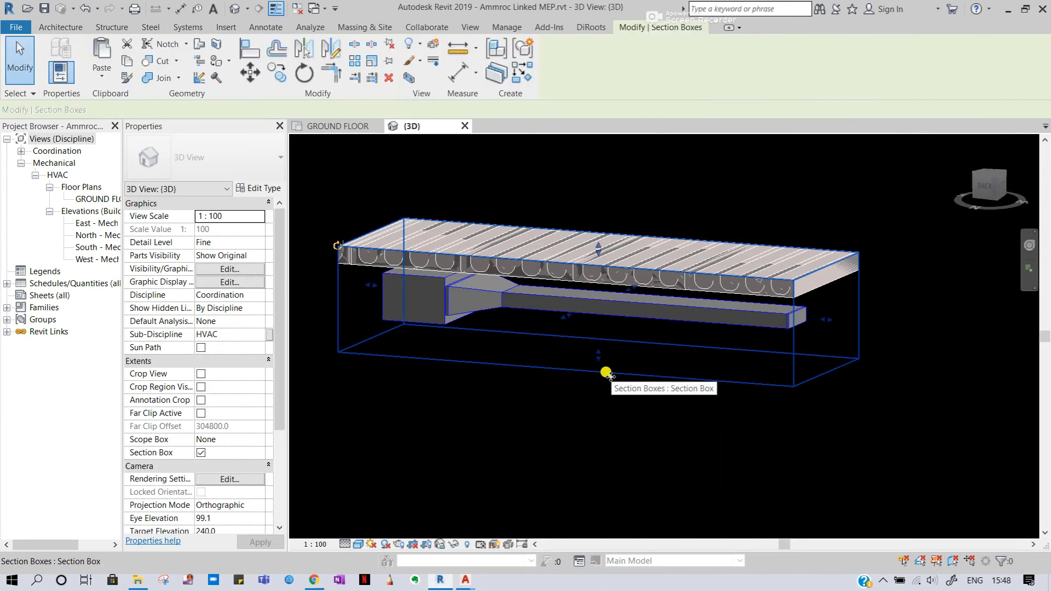
{"action": "left_click_drag", "start_coordinate": [603, 364], "coordinate": [578, 441]}
{"action": "middle_click_drag", "start_coordinate": [577, 441], "coordinate": [602, 390], "text": "shift"}
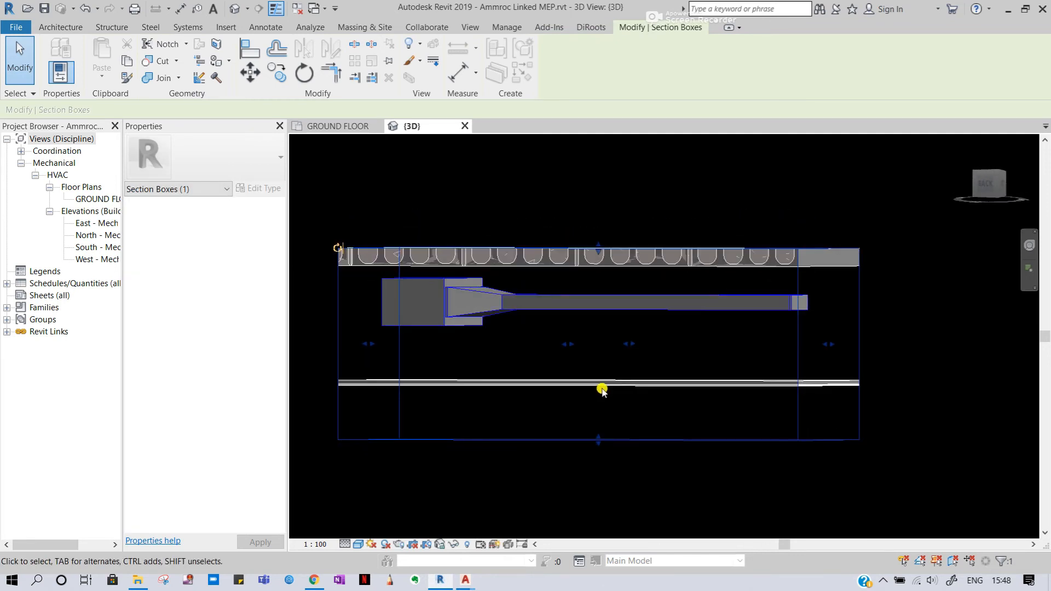
{"action": "middle_click_drag", "start_coordinate": [598, 323], "coordinate": [595, 410], "text": "shift"}
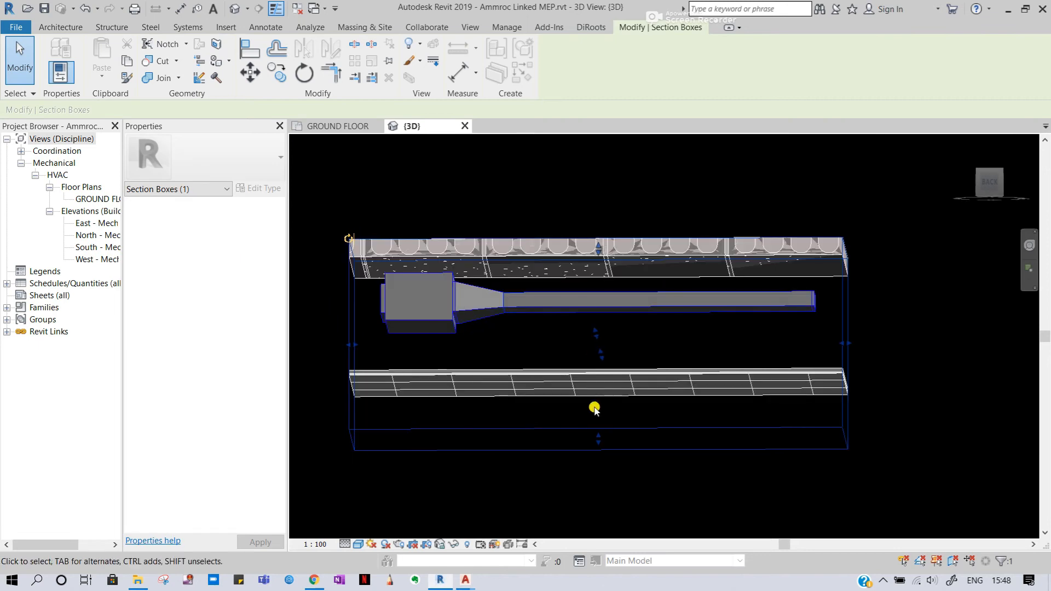
{"action": "left_click", "coordinate": [332, 126]}
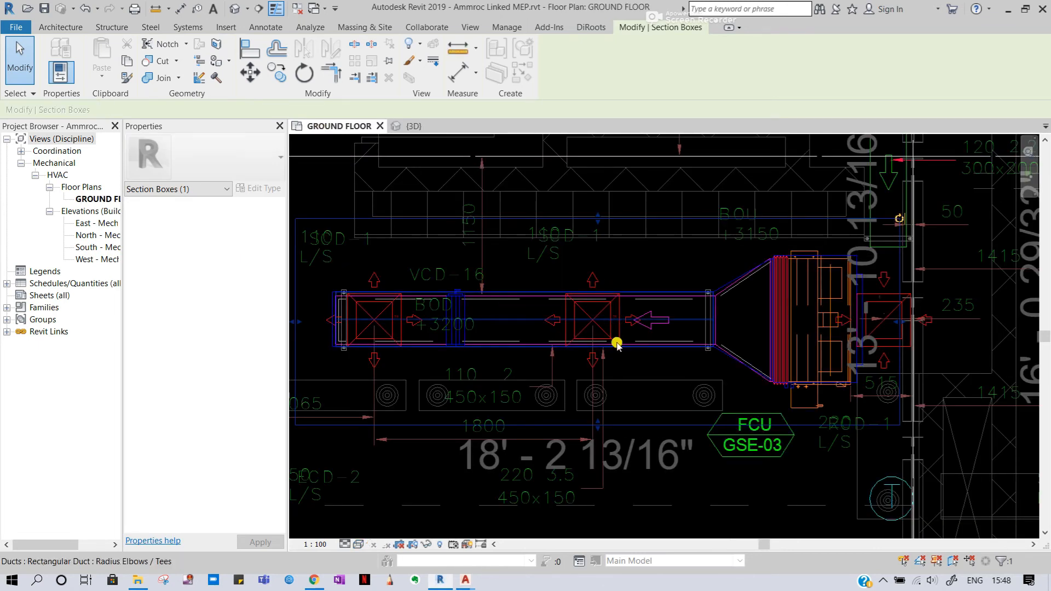
{"action": "key", "text": "Escape"}
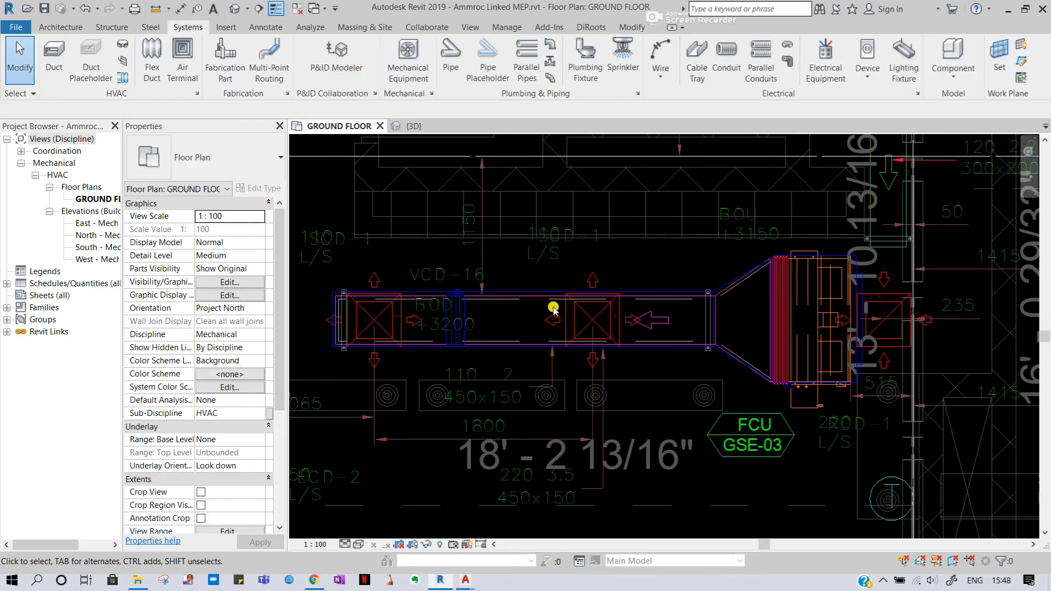
{"action": "left_click", "coordinate": [142, 582]}
{"action": "left_click", "coordinate": [142, 582]}
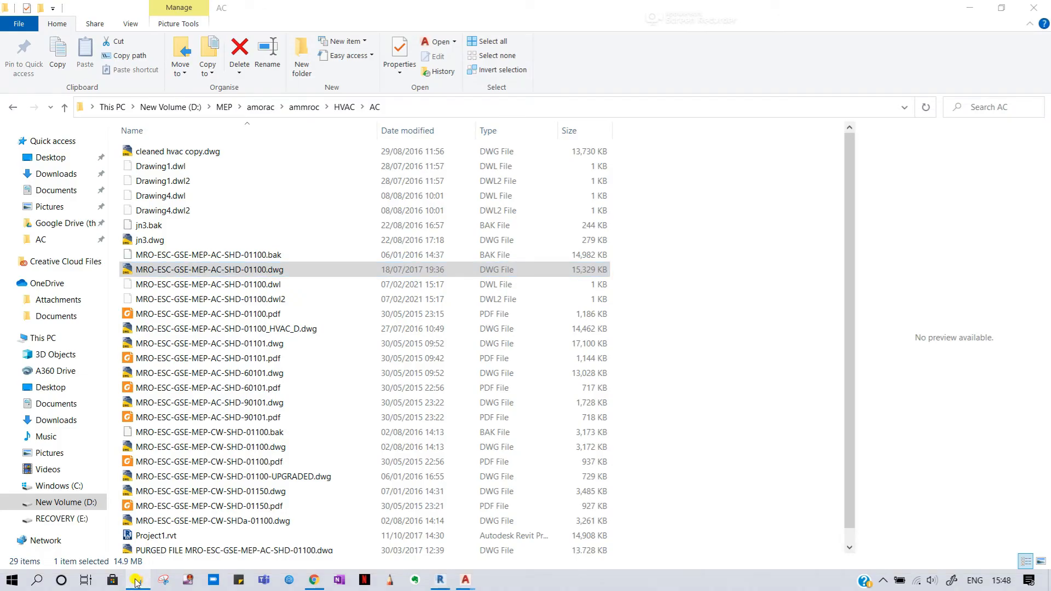
{"action": "left_click", "coordinate": [976, 8]}
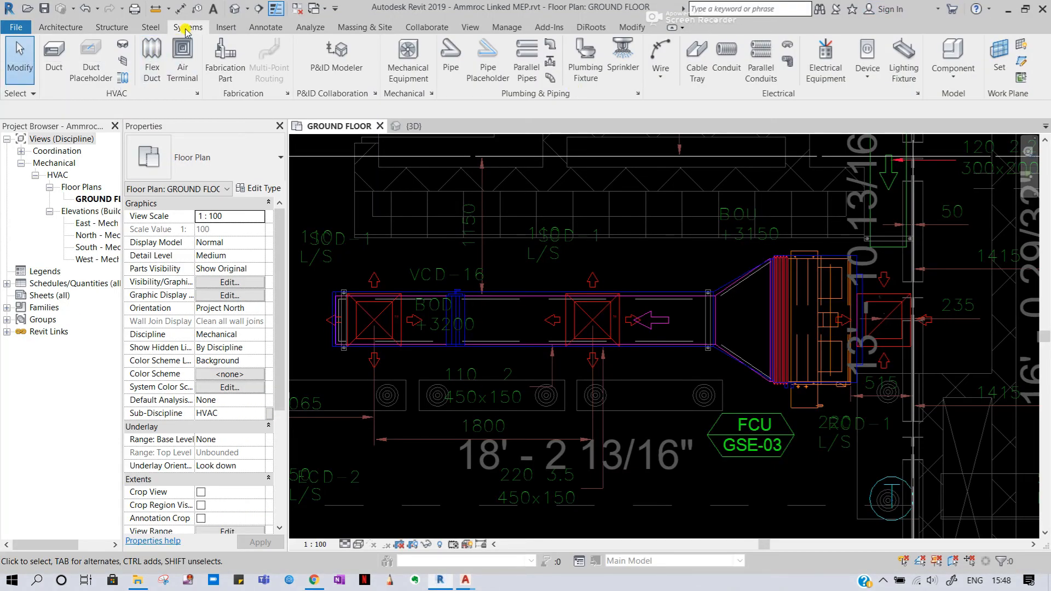
{"action": "left_click", "coordinate": [183, 51]}
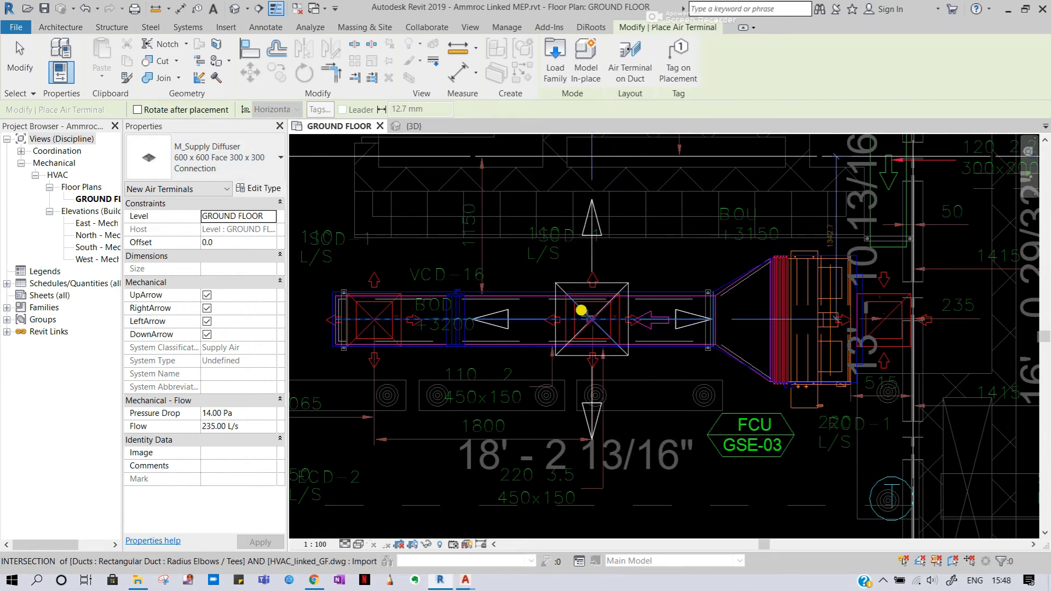
{"action": "left_click", "coordinate": [223, 169]}
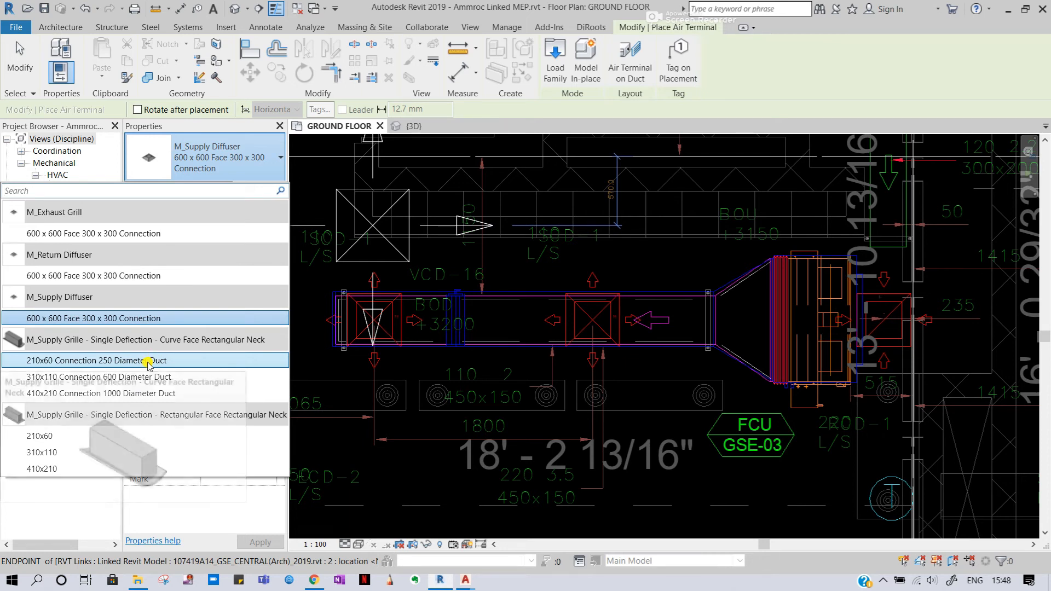
{"action": "left_click", "coordinate": [152, 319]}
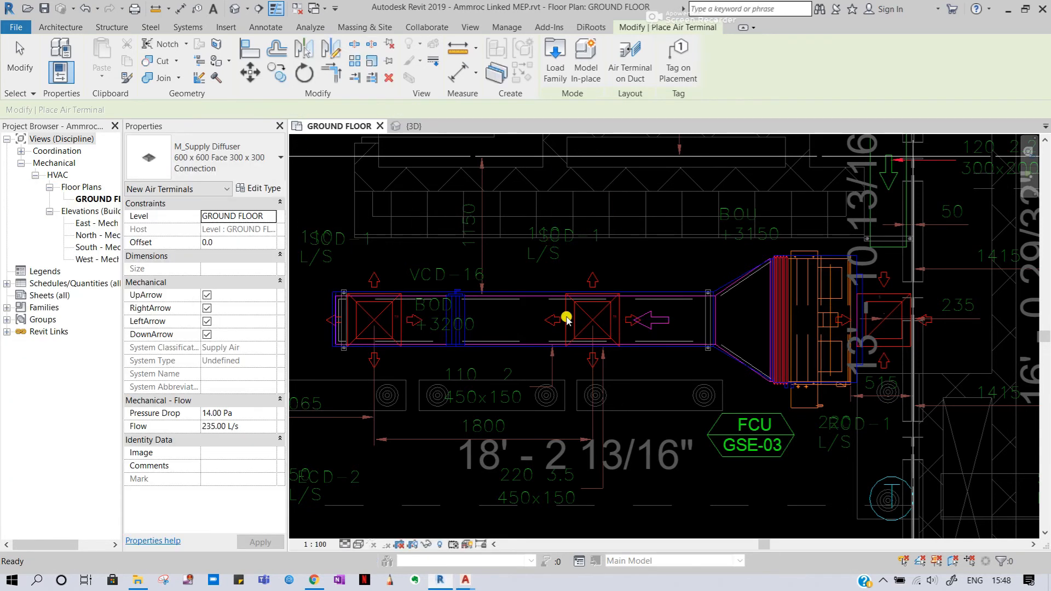
{"action": "key", "text": "Escape"}
{"action": "scroll", "coordinate": [601, 321], "scroll_direction": "up", "scroll_amount": 2}
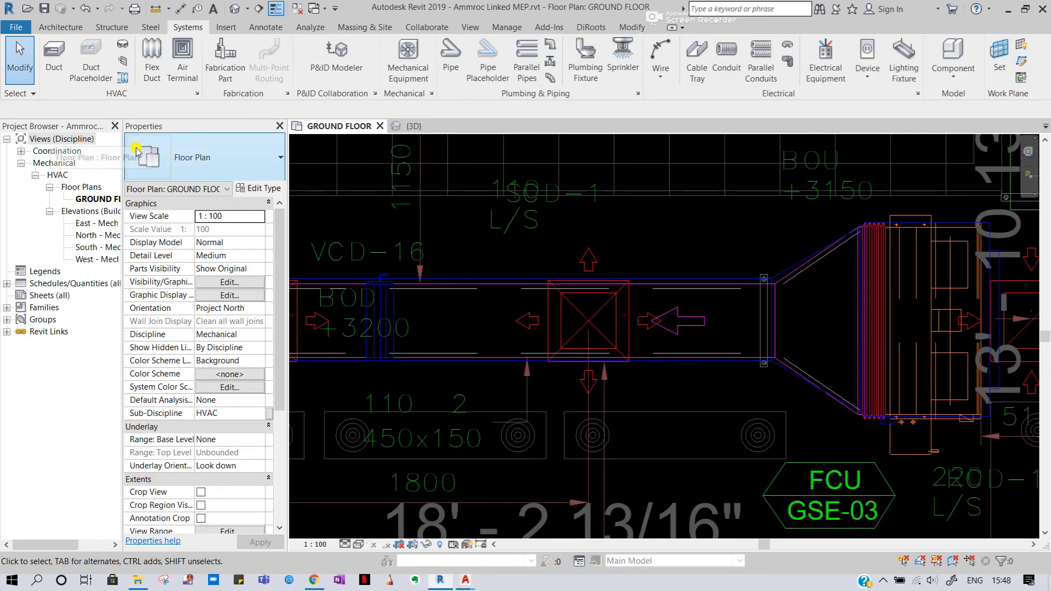
Place an M_Supply Diffuser 600 x 600 Face 300 x 300 Connection just above the duct's middle drawn diffuser and check its properties.
{"action": "left_click", "coordinate": [180, 53]}
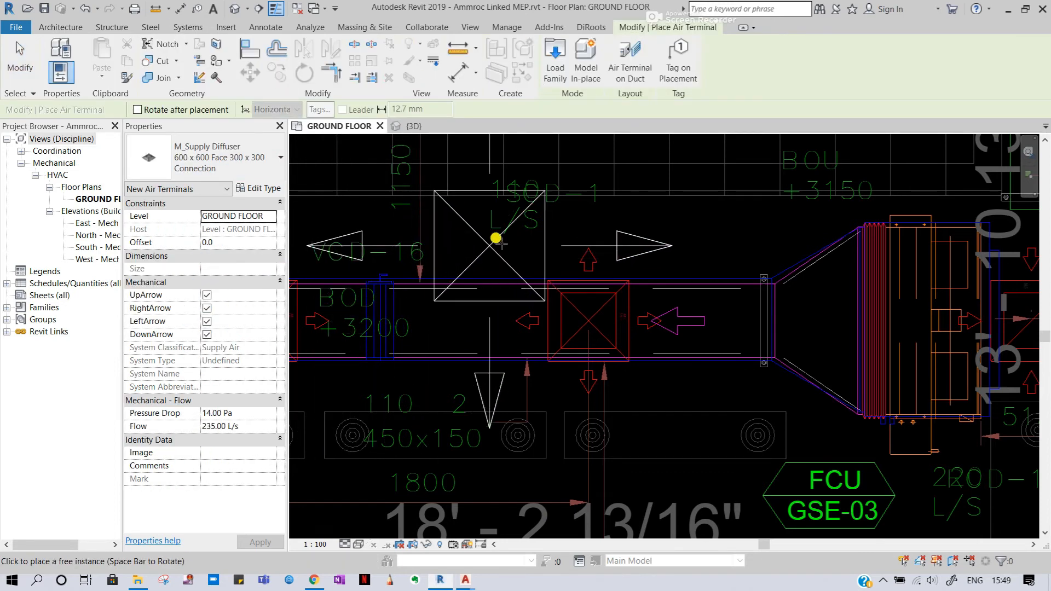
{"action": "left_click", "coordinate": [550, 220]}
{"action": "key", "text": "Escape"}
{"action": "key", "text": "Escape"}
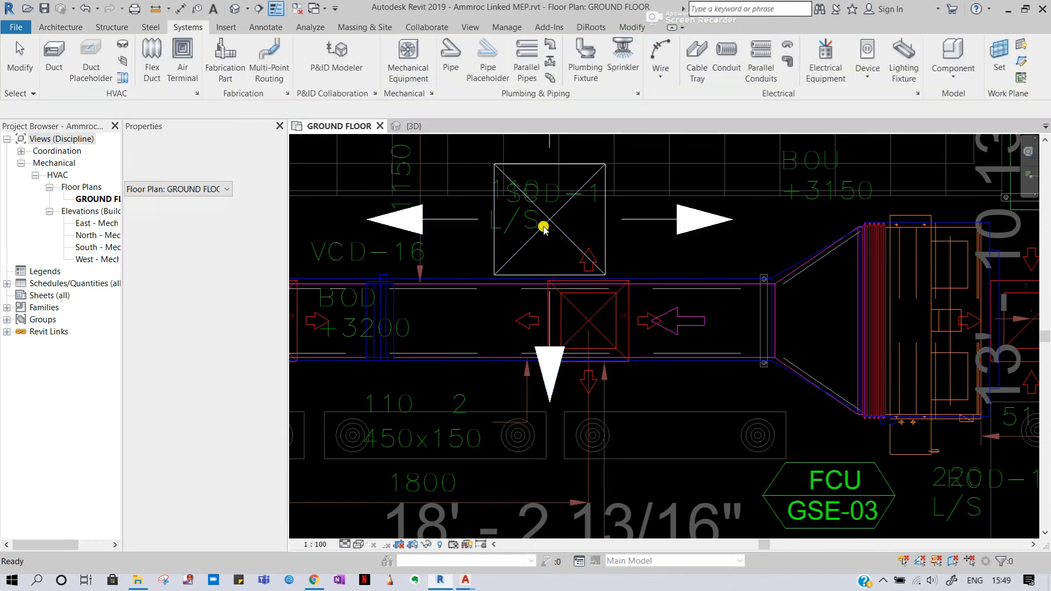
{"action": "left_click", "coordinate": [603, 231]}
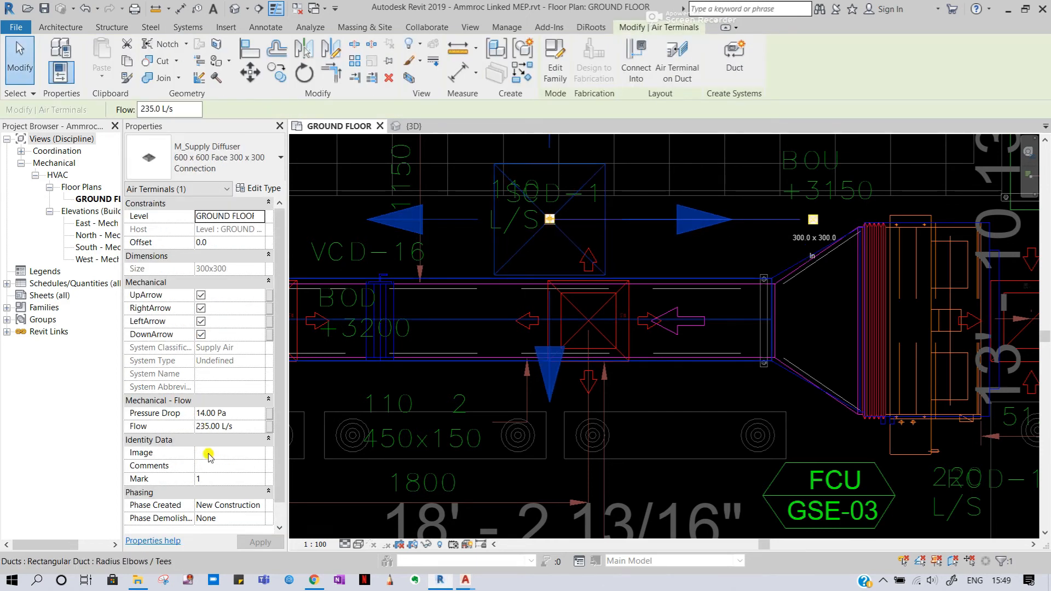
{"action": "key", "text": "Escape"}
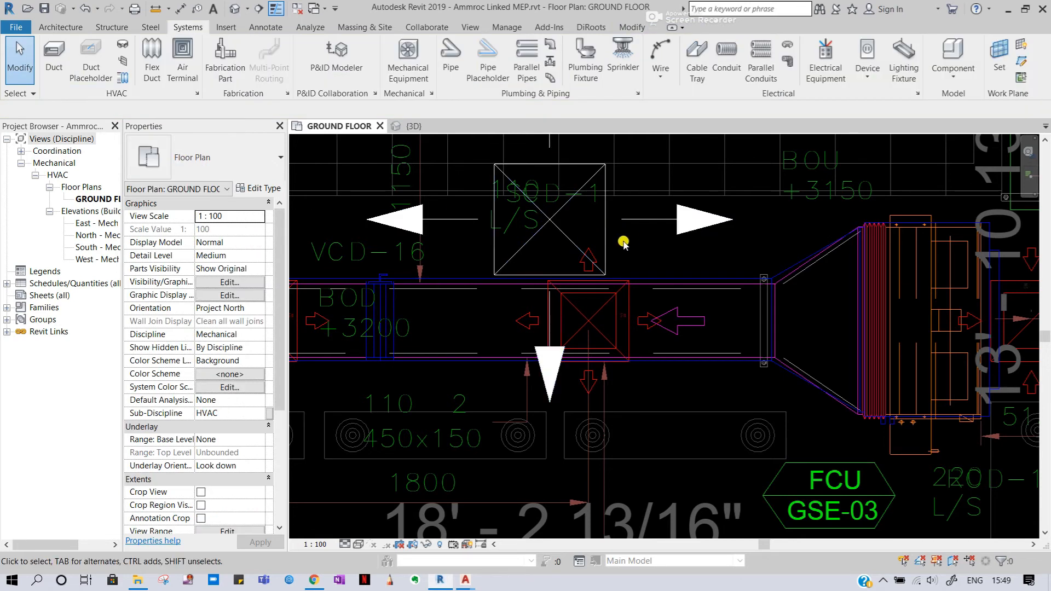
{"action": "left_click", "coordinate": [611, 248]}
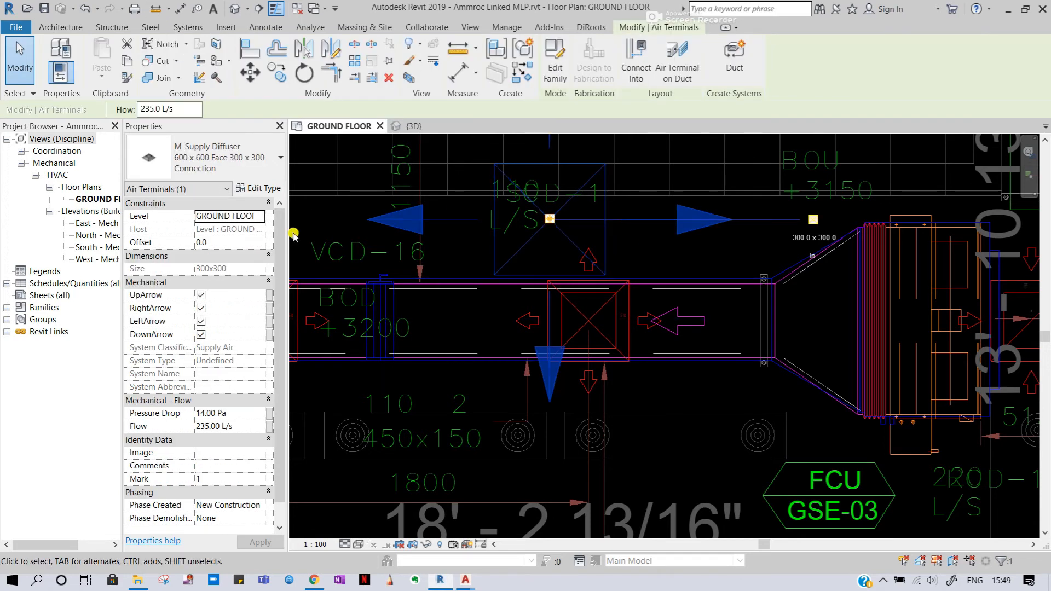
{"action": "key", "text": "Escape"}
Measure the inner square's width of the linked drawing's middle diffuser with an aligned dimension, without keeping the dimension.
{"action": "scroll", "coordinate": [577, 289], "scroll_direction": "up", "scroll_amount": 6}
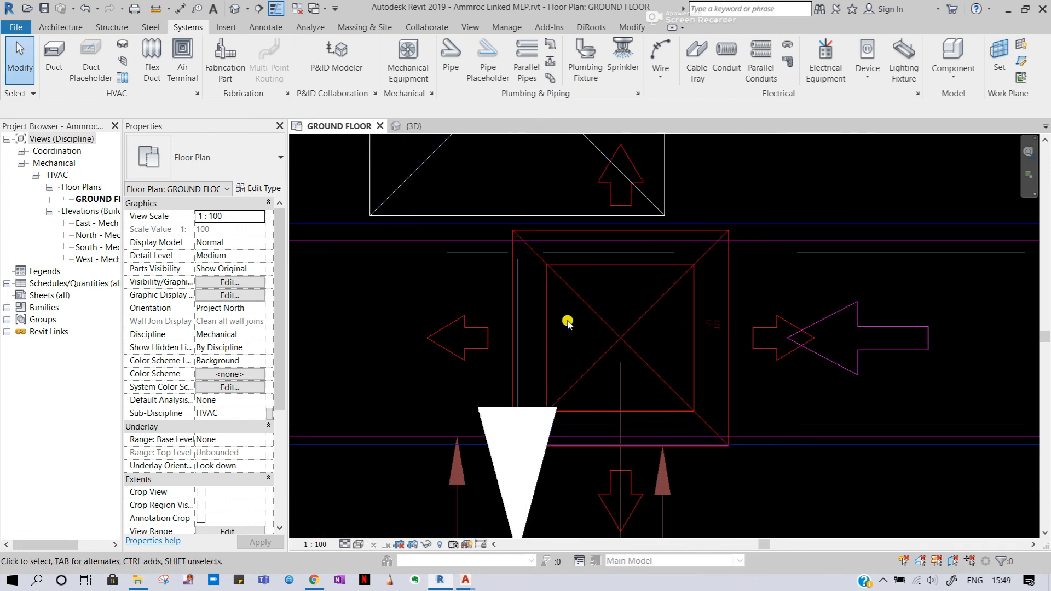
{"action": "key", "text": "d"}
{"action": "key", "text": "i"}
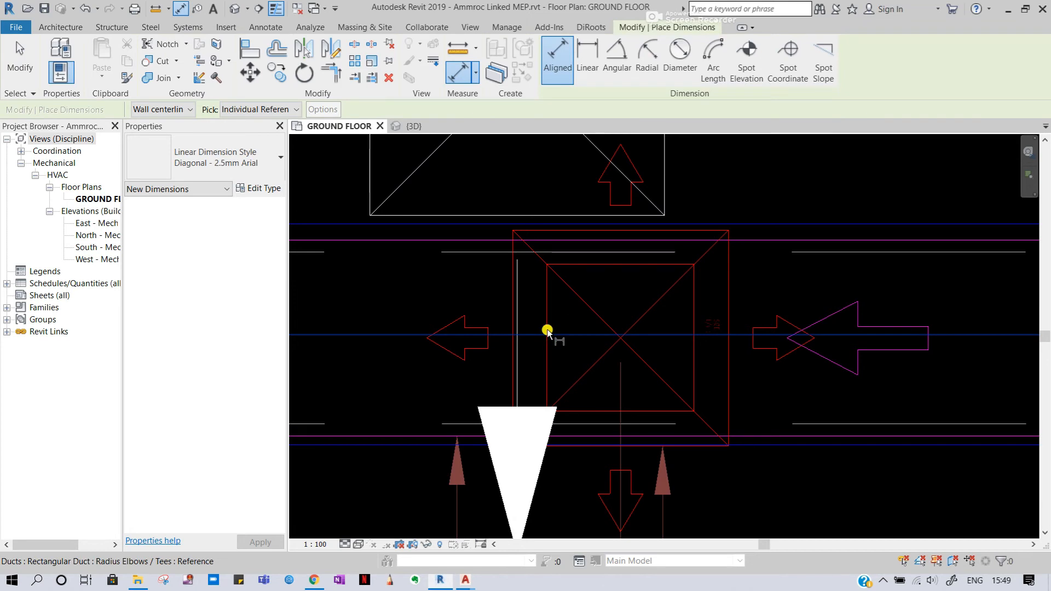
{"action": "key", "text": "Escape"}
{"action": "key", "text": "Escape"}
{"action": "key", "text": "d"}
{"action": "key", "text": "i"}
{"action": "left_click", "coordinate": [546, 342]}
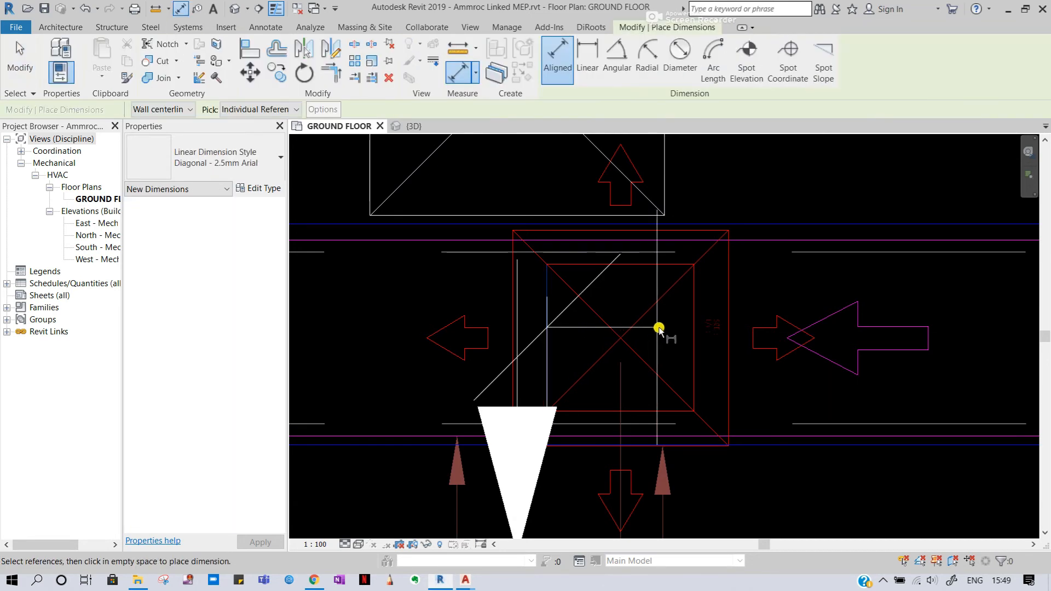
{"action": "left_click", "coordinate": [692, 329]}
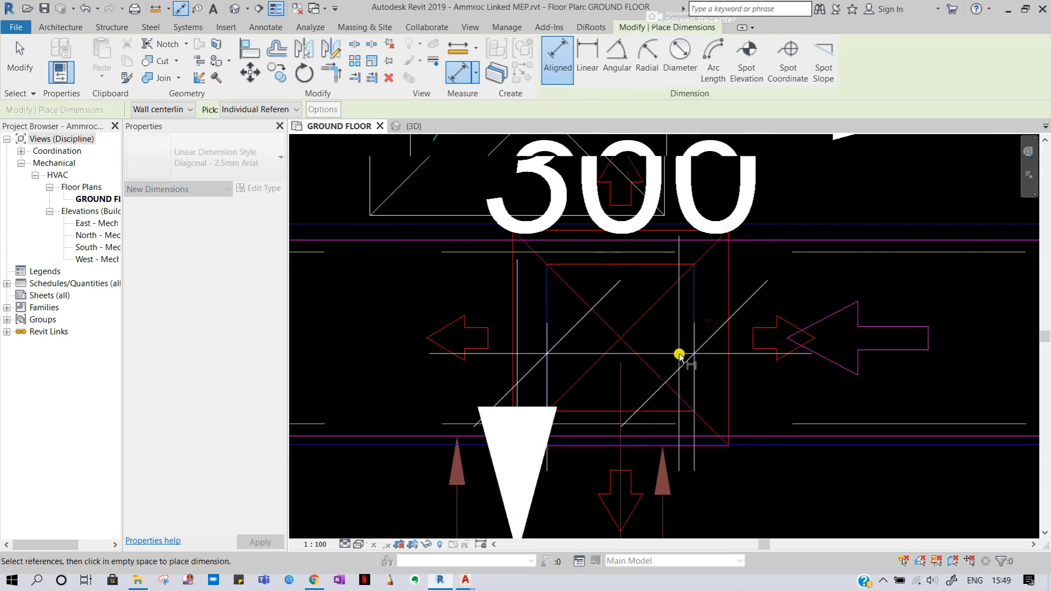
{"action": "scroll", "coordinate": [681, 354], "scroll_direction": "down", "scroll_amount": 1}
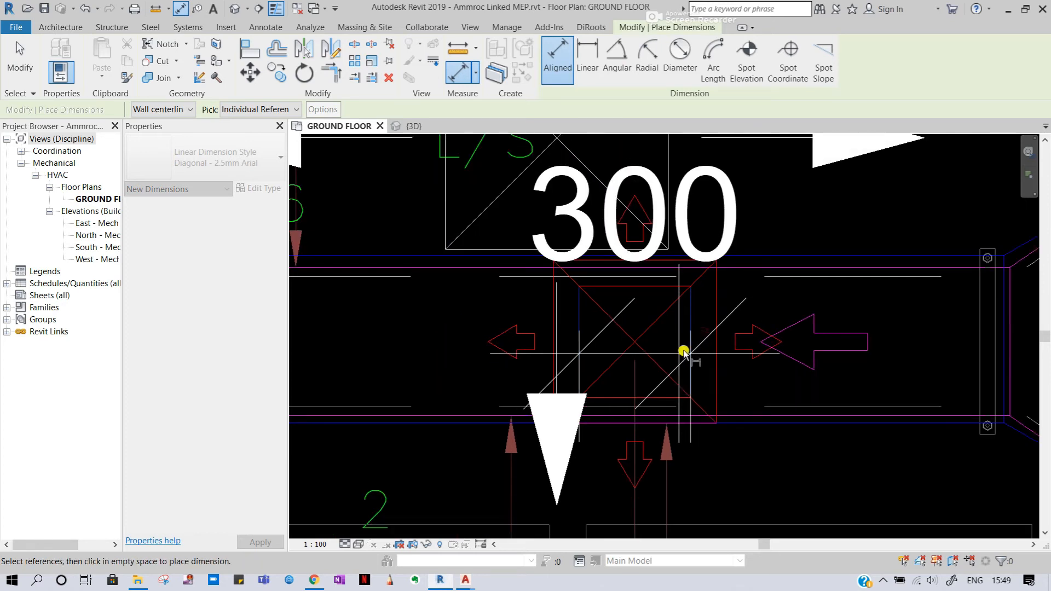
{"action": "key", "text": "Escape"}
{"action": "key", "text": "Escape"}
Measure the gap between the inner square and outer edge of the linked drawing's middle diffuser, without keeping the dimension.
{"action": "scroll", "coordinate": [717, 342], "scroll_direction": "up", "scroll_amount": 1}
{"action": "key", "text": "d"}
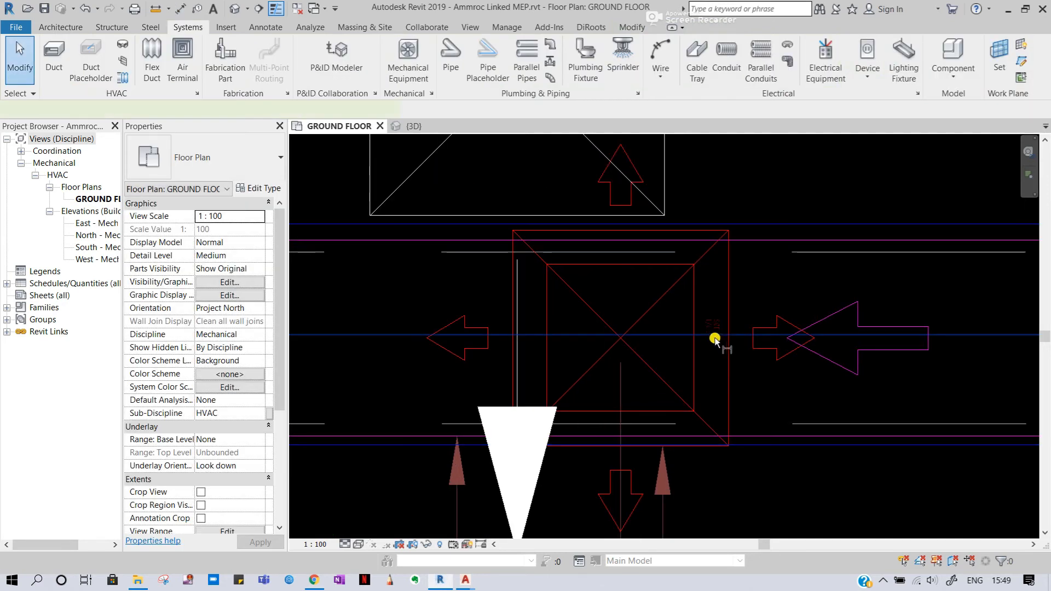
{"action": "key", "text": "i"}
{"action": "left_click", "coordinate": [694, 344]}
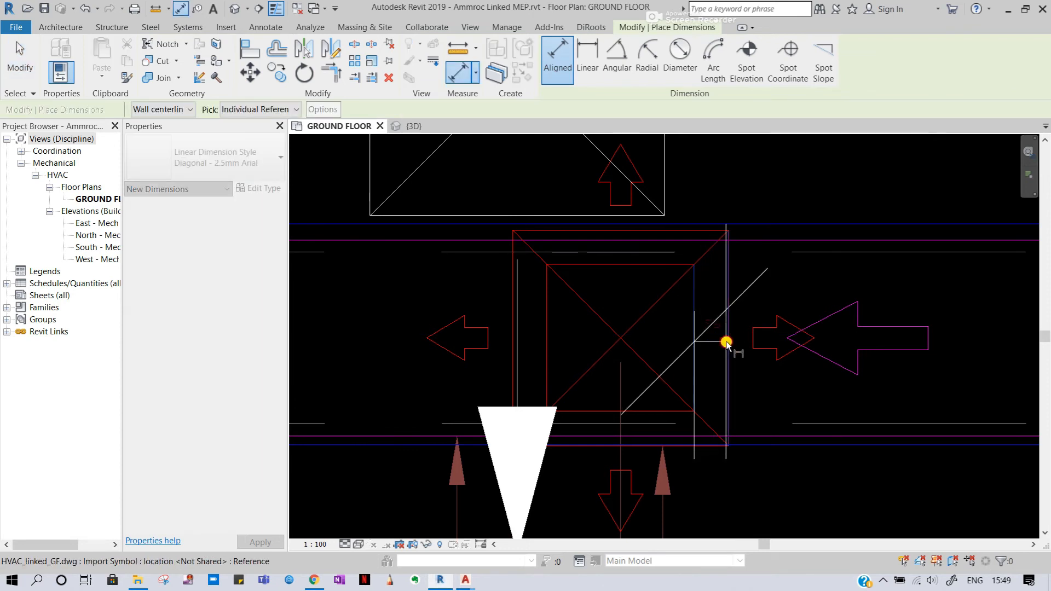
{"action": "scroll", "coordinate": [723, 350], "scroll_direction": "down", "scroll_amount": 1}
{"action": "scroll", "coordinate": [723, 350], "scroll_direction": "up", "scroll_amount": 1}
{"action": "key", "text": "Escape"}
{"action": "key", "text": "Escape"}
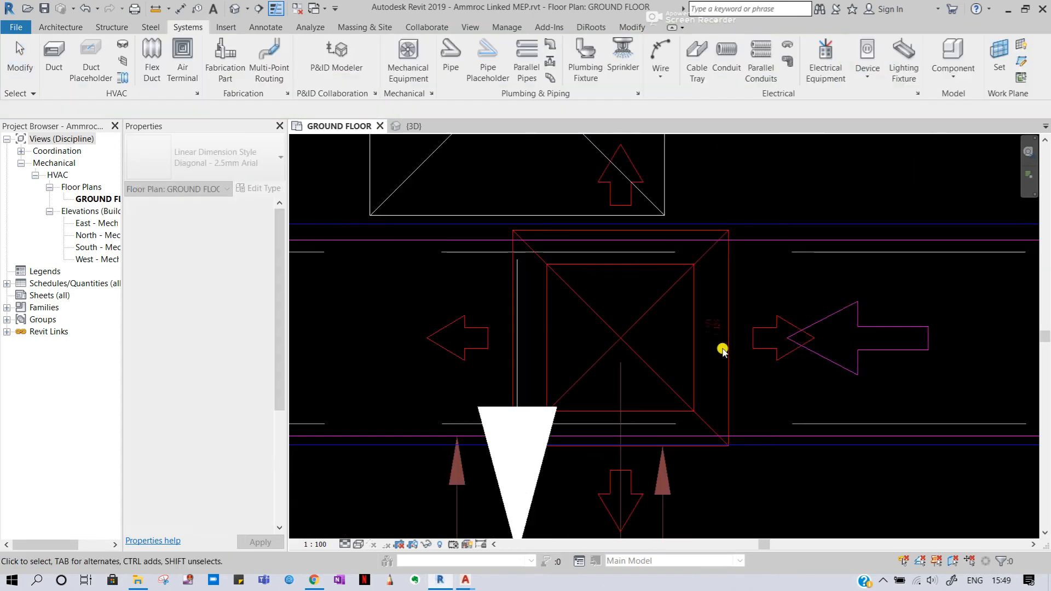
{"action": "scroll", "coordinate": [723, 350], "scroll_direction": "down", "scroll_amount": 1}
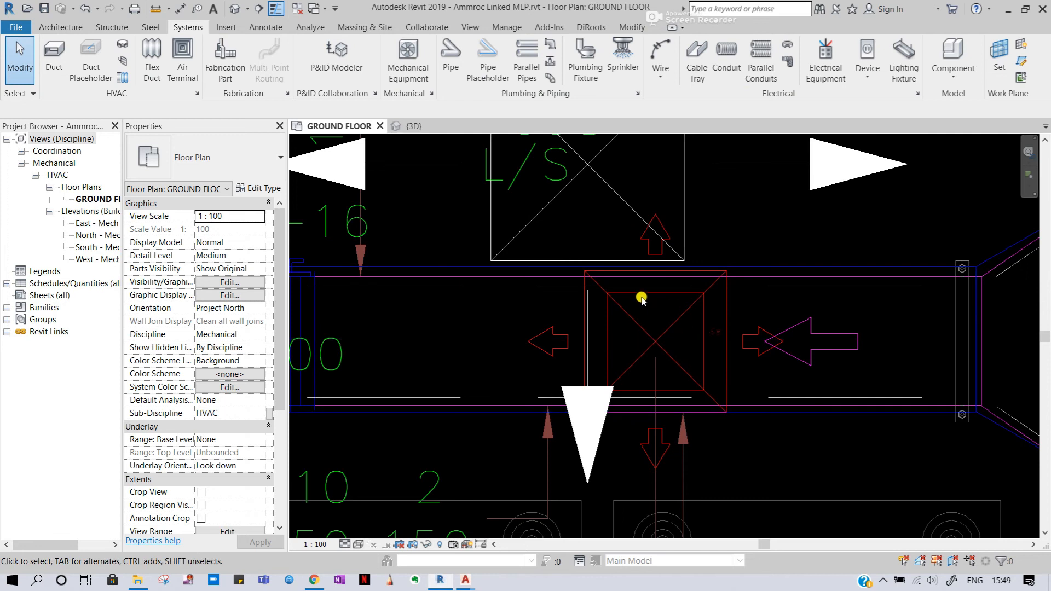
Measure the outer square's width of the linked drawing's middle diffuser with an aligned dimension, without keeping the dimension.
{"action": "key", "text": "d"}
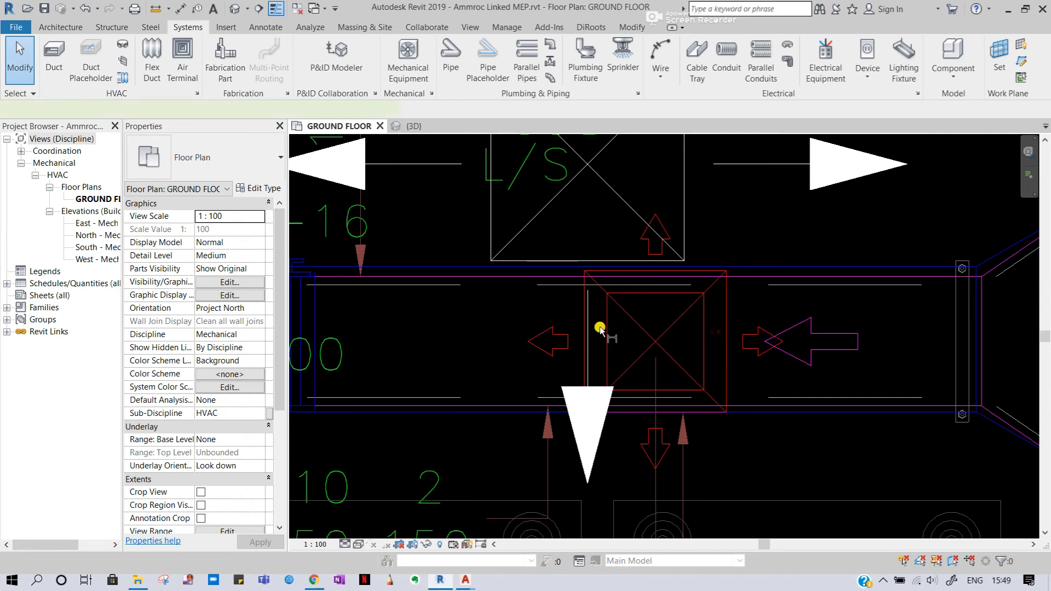
{"action": "key", "text": "i"}
{"action": "scroll", "coordinate": [583, 335], "scroll_direction": "up", "scroll_amount": 1}
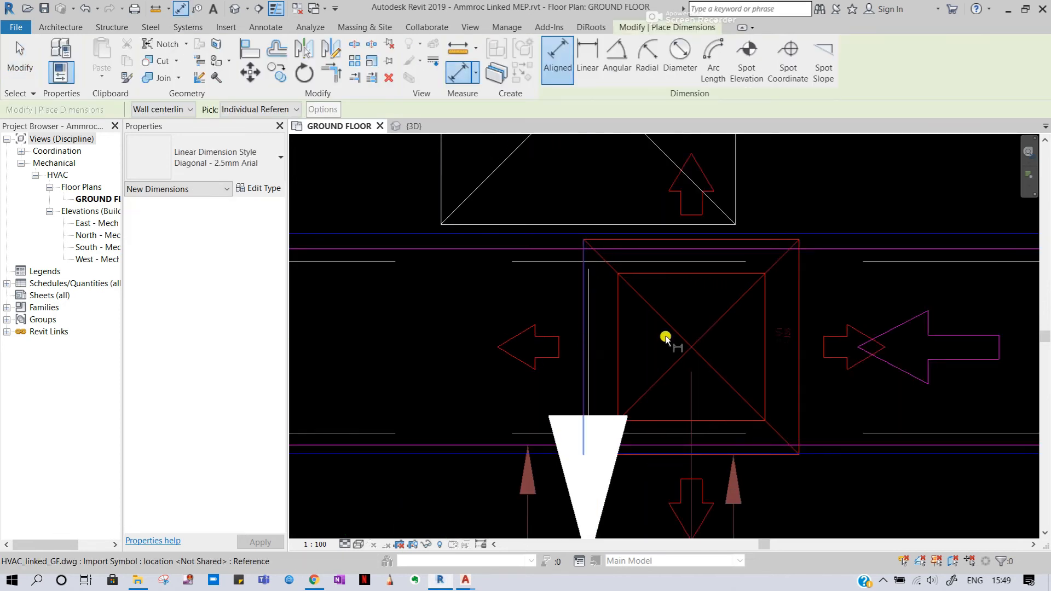
{"action": "left_click", "coordinate": [665, 337]}
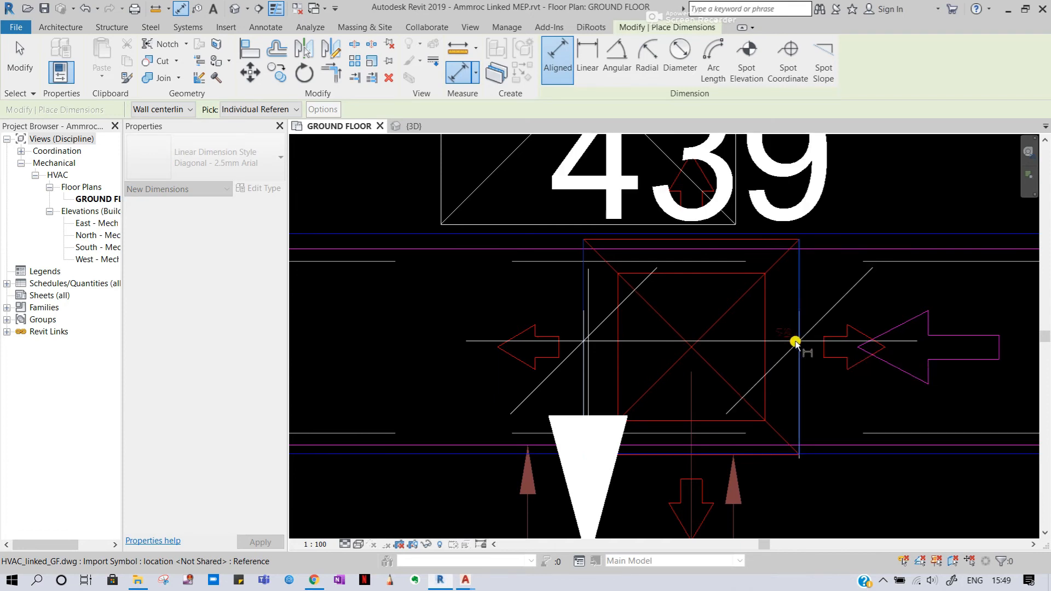
{"action": "scroll", "coordinate": [796, 342], "scroll_direction": "down", "scroll_amount": 1}
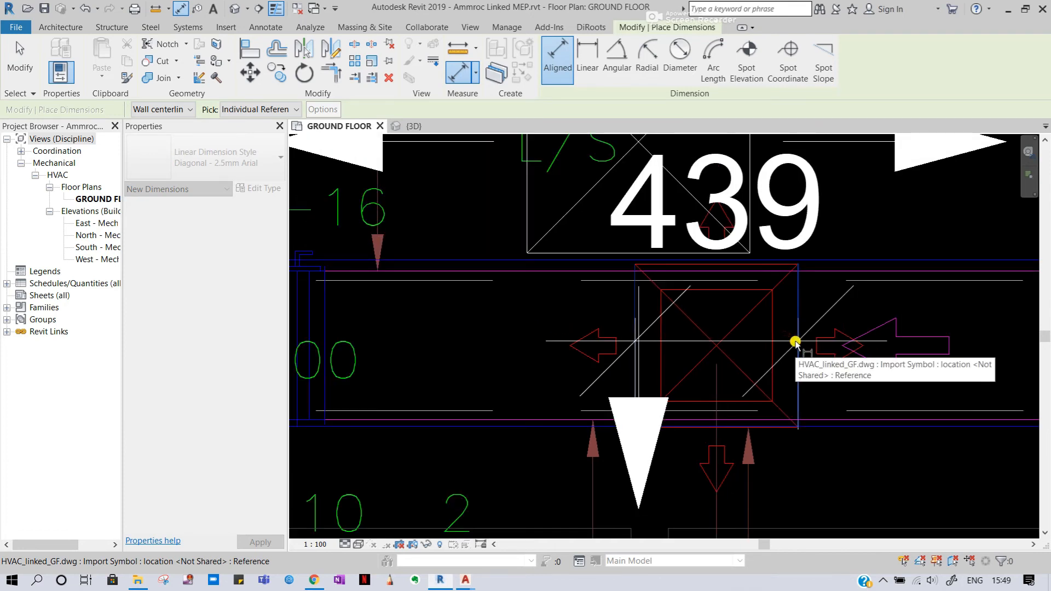
{"action": "scroll", "coordinate": [796, 343], "scroll_direction": "up", "scroll_amount": 1}
{"action": "key", "text": "Escape"}
{"action": "key", "text": "Escape"}
Measure the outer square's height of the linked drawing's middle diffuser, without keeping the dimension.
{"action": "key", "text": "d"}
{"action": "key", "text": "i"}
{"action": "left_click", "coordinate": [733, 456]}
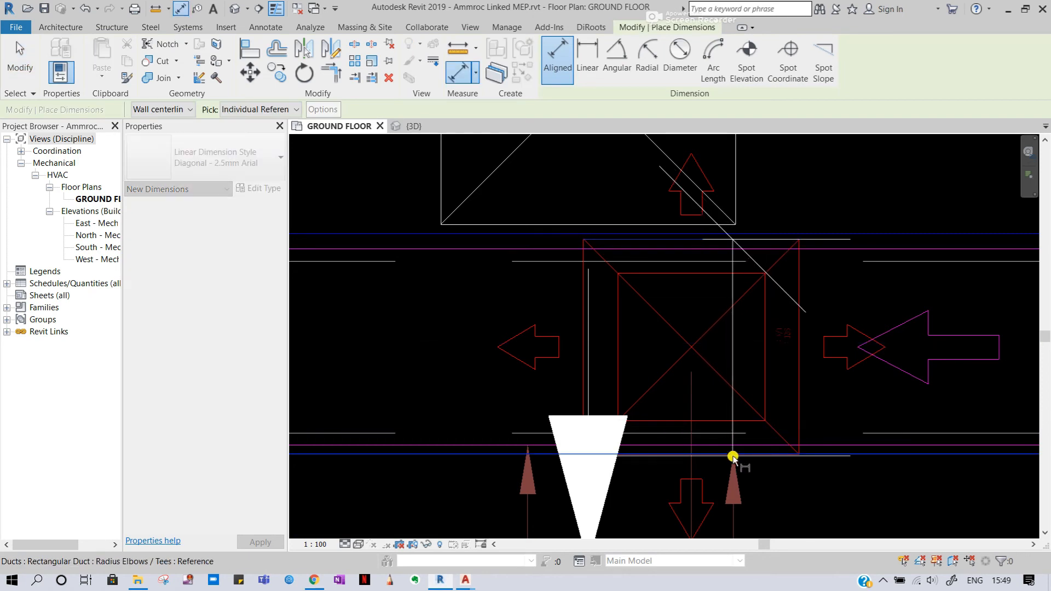
{"action": "key", "text": "Escape"}
{"action": "key", "text": "Escape"}
{"action": "scroll", "coordinate": [733, 435], "scroll_direction": "down", "scroll_amount": 1}
{"action": "scroll", "coordinate": [708, 412], "scroll_direction": "down", "scroll_amount": 1}
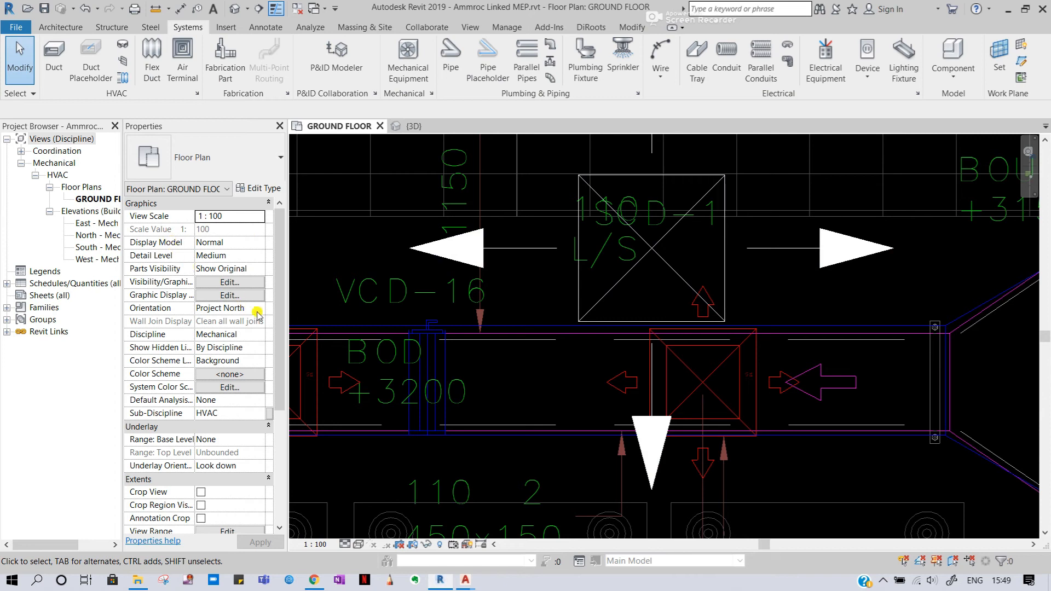
Duplicate the placed supply diffuser's type as 300*300 and set its diffuser width and height to 438 mm.
{"action": "left_click", "coordinate": [611, 292]}
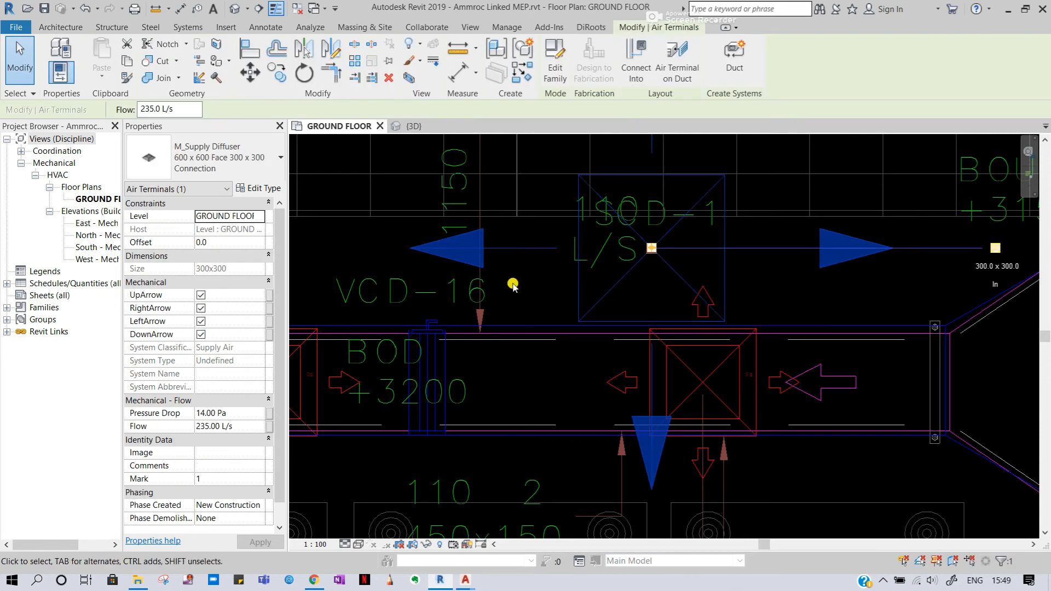
{"action": "left_click", "coordinate": [246, 192]}
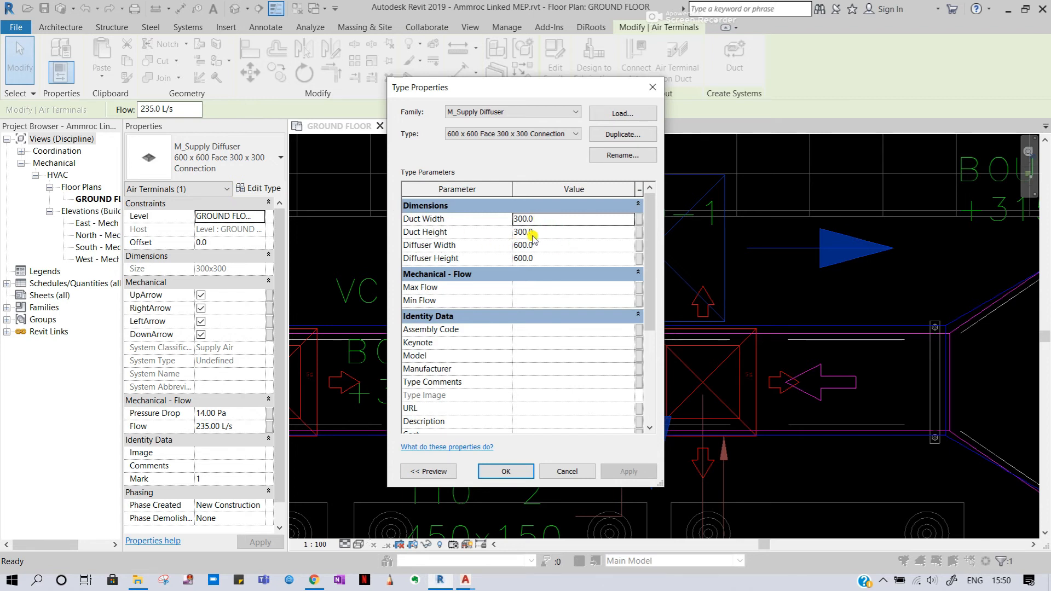
{"action": "left_click", "coordinate": [624, 134]}
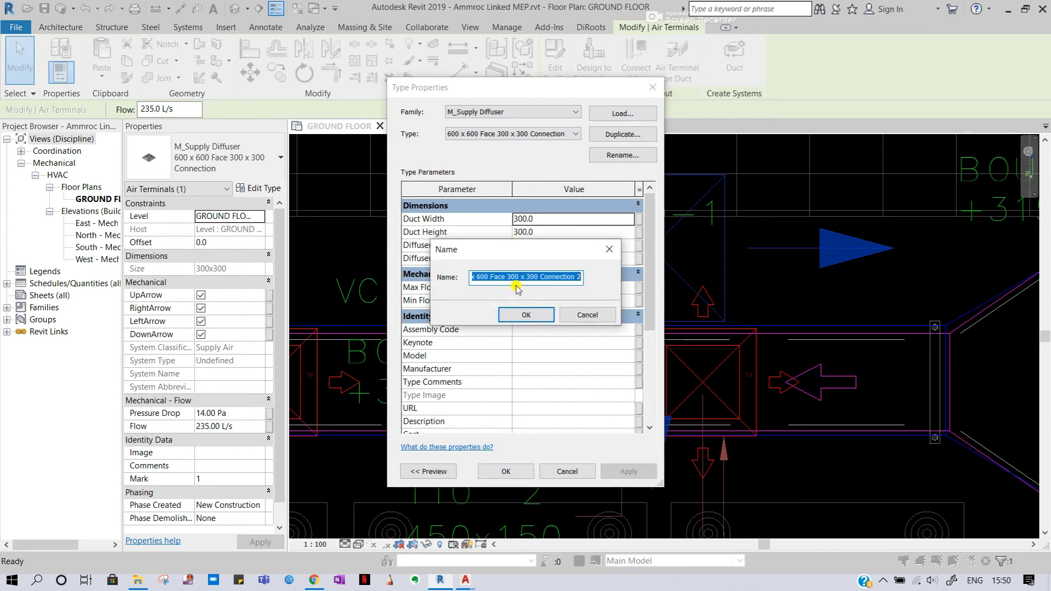
{"action": "type", "text": "300*300"}
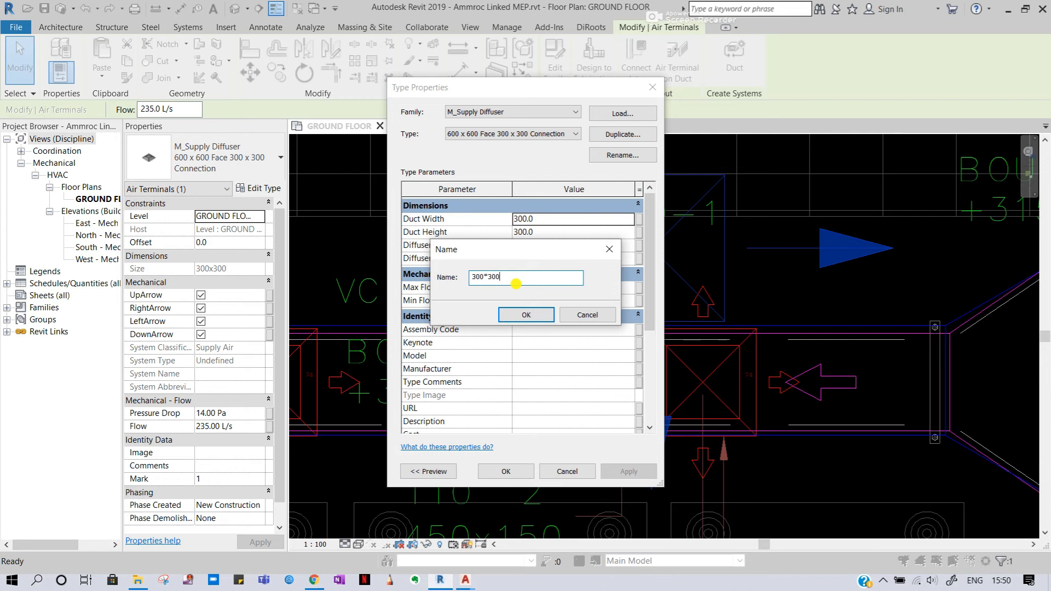
{"action": "left_click", "coordinate": [544, 317]}
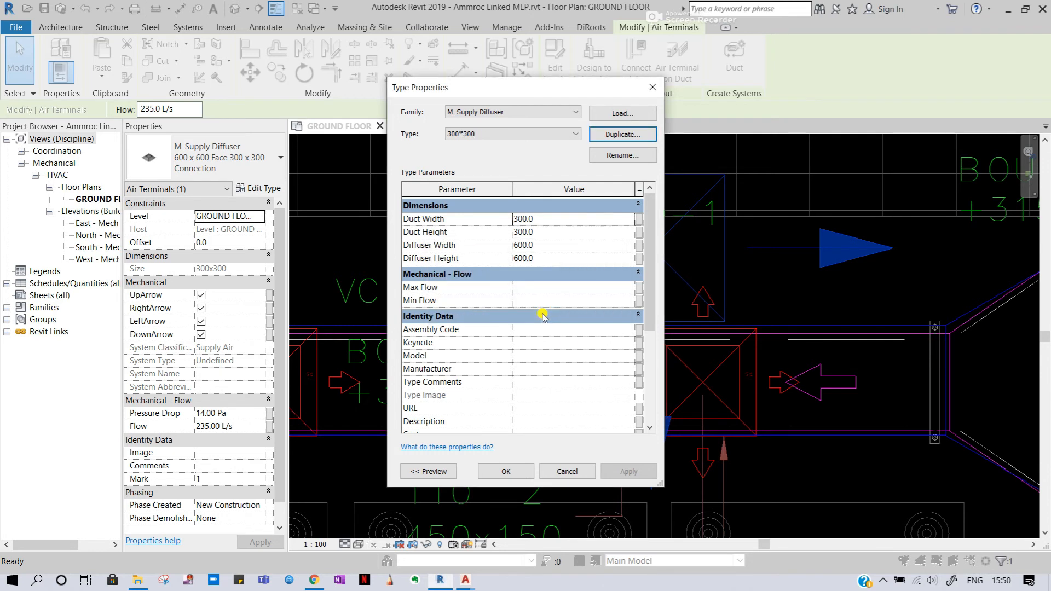
{"action": "left_click", "coordinate": [542, 248]}
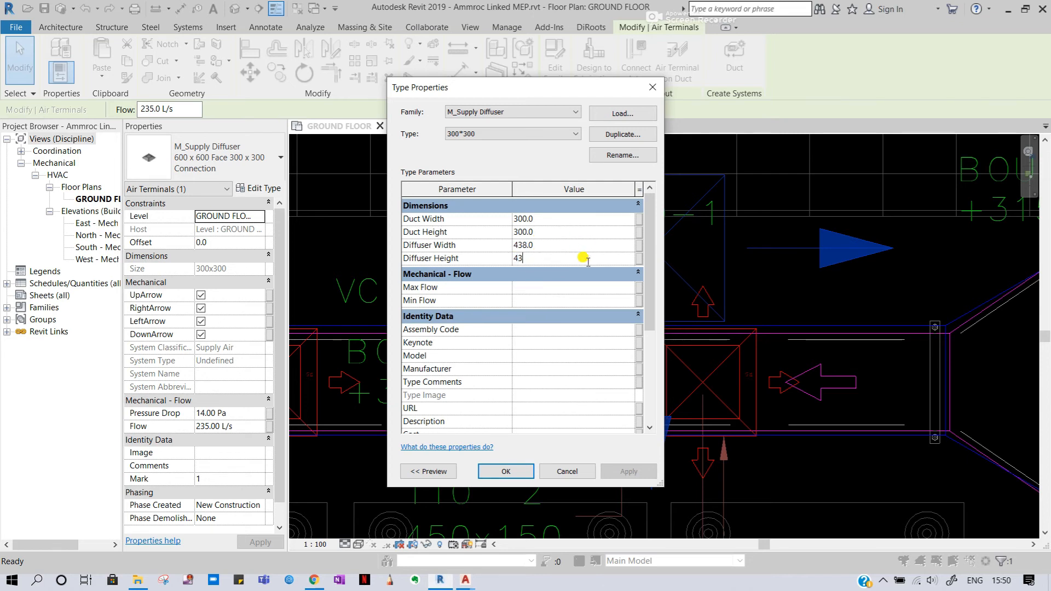
{"action": "left_click", "coordinate": [510, 472]}
{"action": "left_click", "coordinate": [740, 347]}
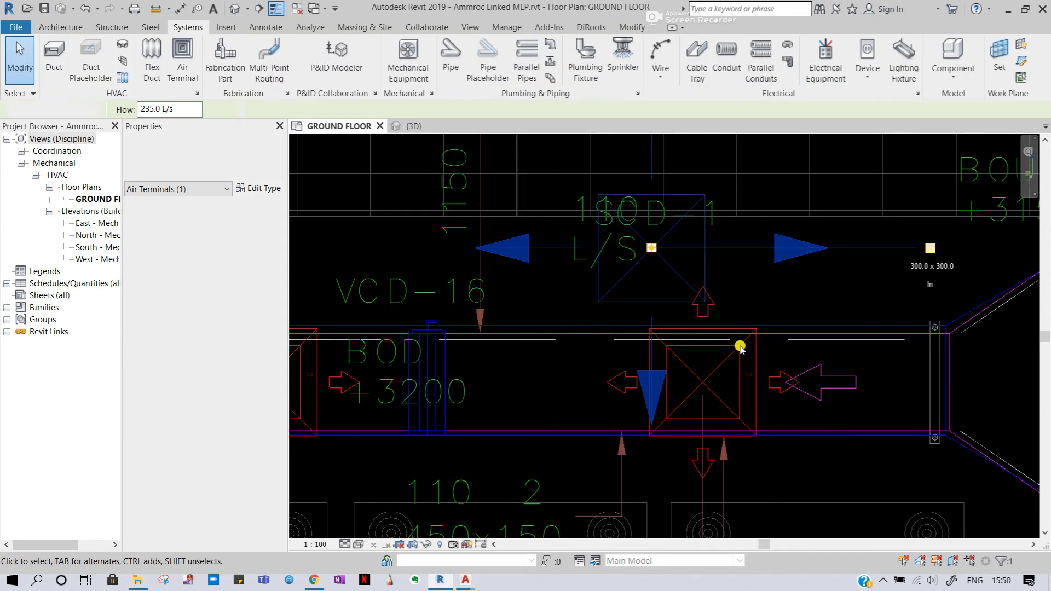
Recheck the outer width of the linked drawing's middle diffuser with an aligned dimension, without keeping the dimension.
{"action": "key", "text": "d"}
{"action": "key", "text": "i"}
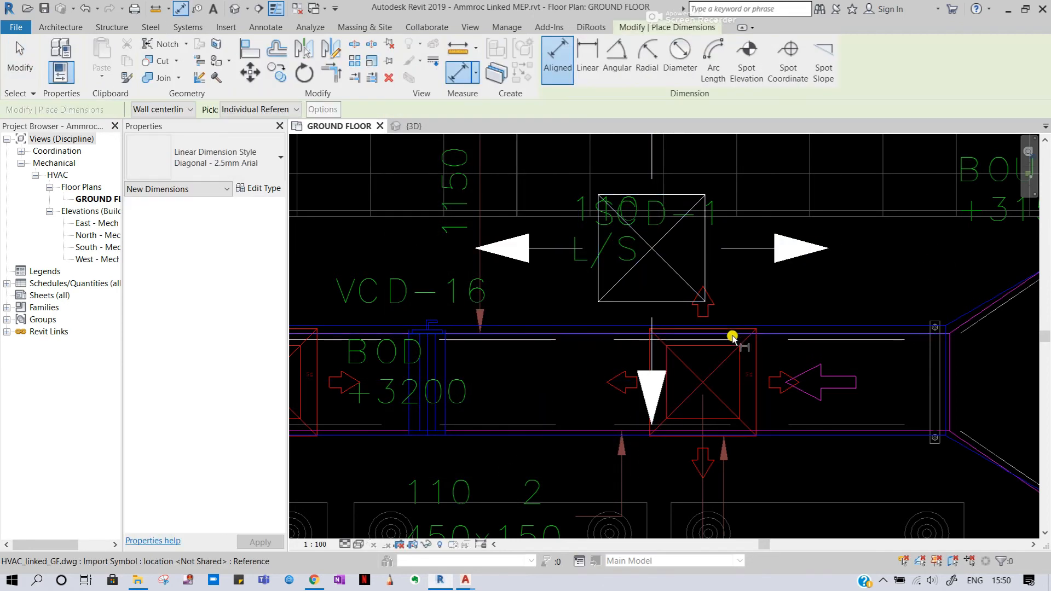
{"action": "scroll", "coordinate": [733, 337], "scroll_direction": "up", "scroll_amount": 2}
{"action": "scroll", "coordinate": [603, 375], "scroll_direction": "up", "scroll_amount": 3}
{"action": "left_click", "coordinate": [610, 372]}
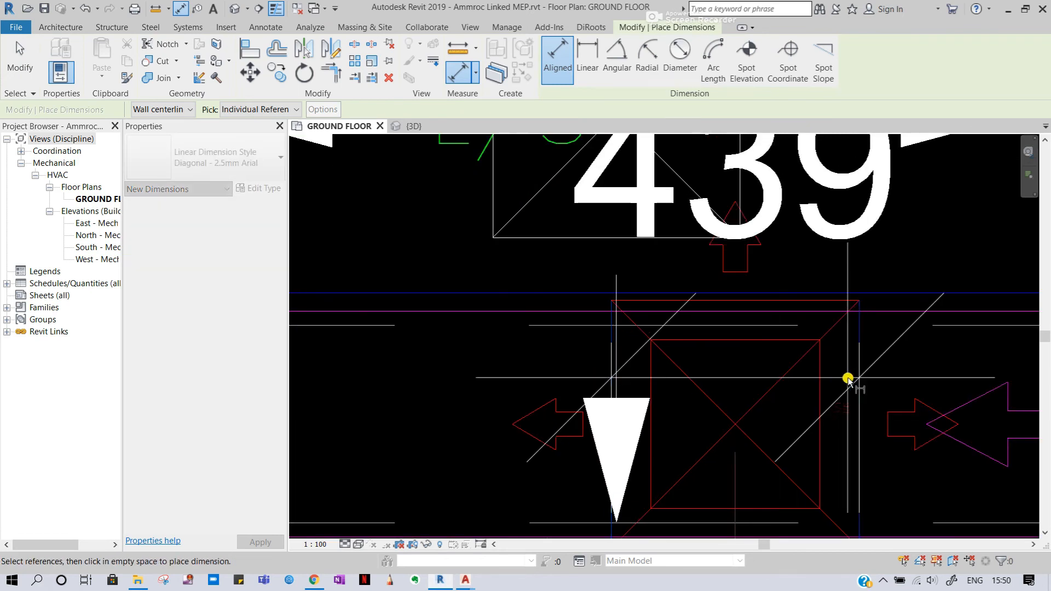
{"action": "scroll", "coordinate": [849, 376], "scroll_direction": "down", "scroll_amount": 2}
{"action": "key", "text": "Escape"}
{"action": "key", "text": "Escape"}
{"action": "scroll", "coordinate": [726, 308], "scroll_direction": "down", "scroll_amount": 2}
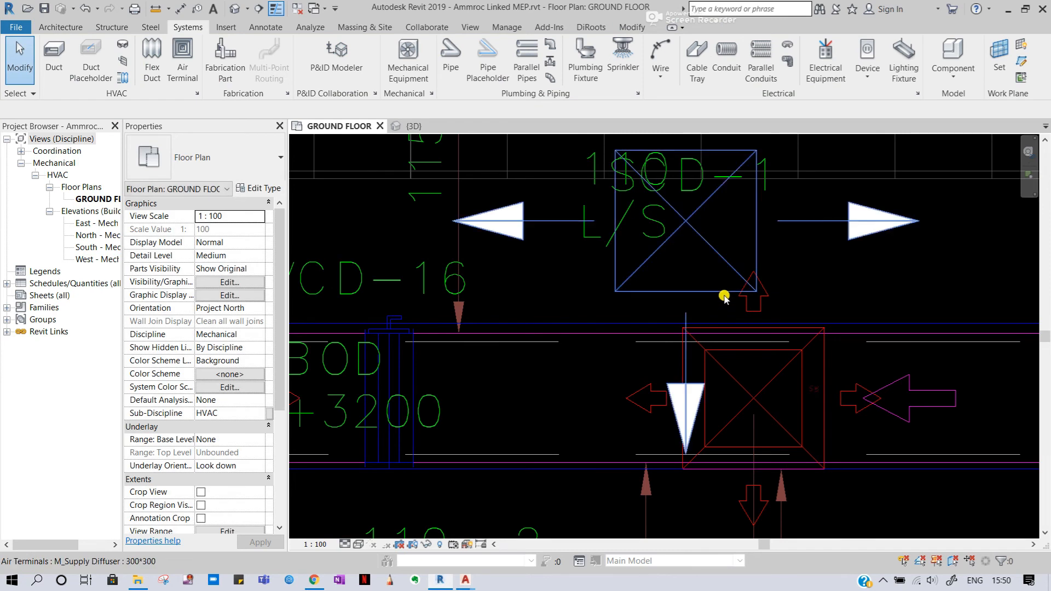
Set the Diffuser Width and Diffuser Height of the 300*300 supply diffuser type to 439 mm.
{"action": "left_click", "coordinate": [724, 295]}
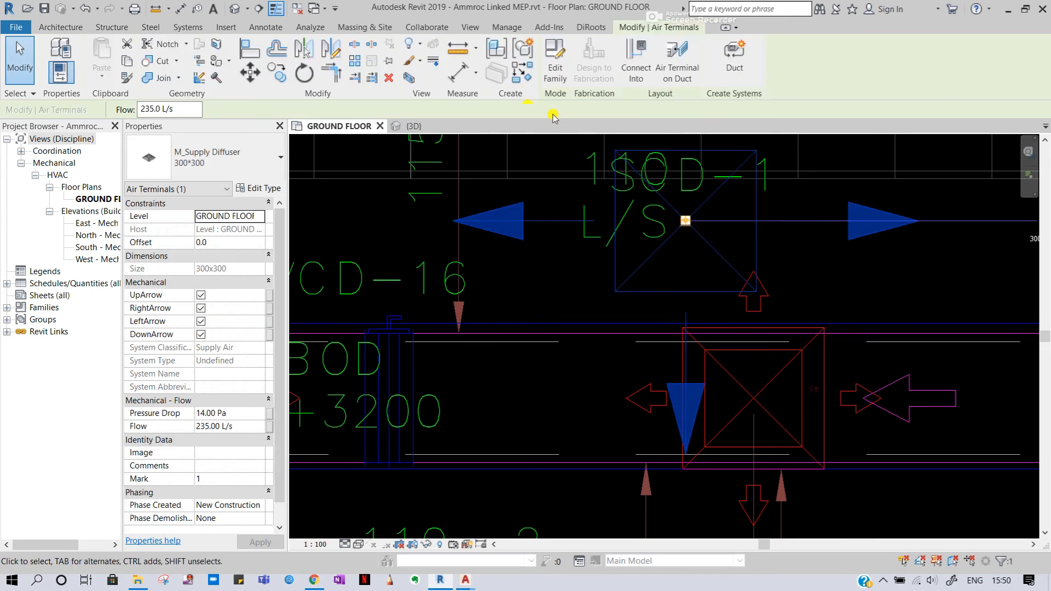
{"action": "left_click", "coordinate": [258, 189]}
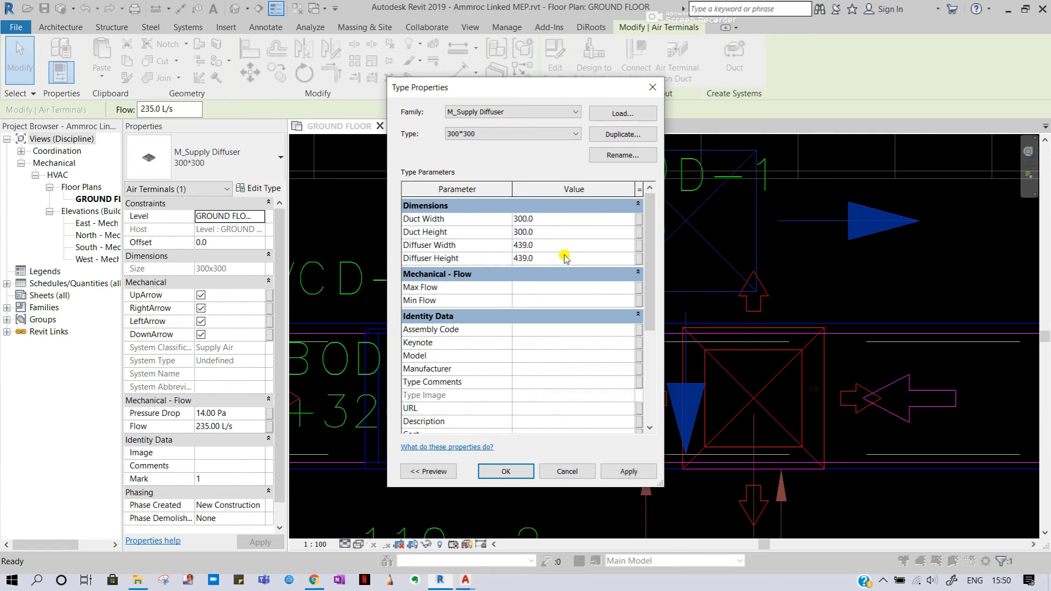
{"action": "left_click", "coordinate": [505, 472]}
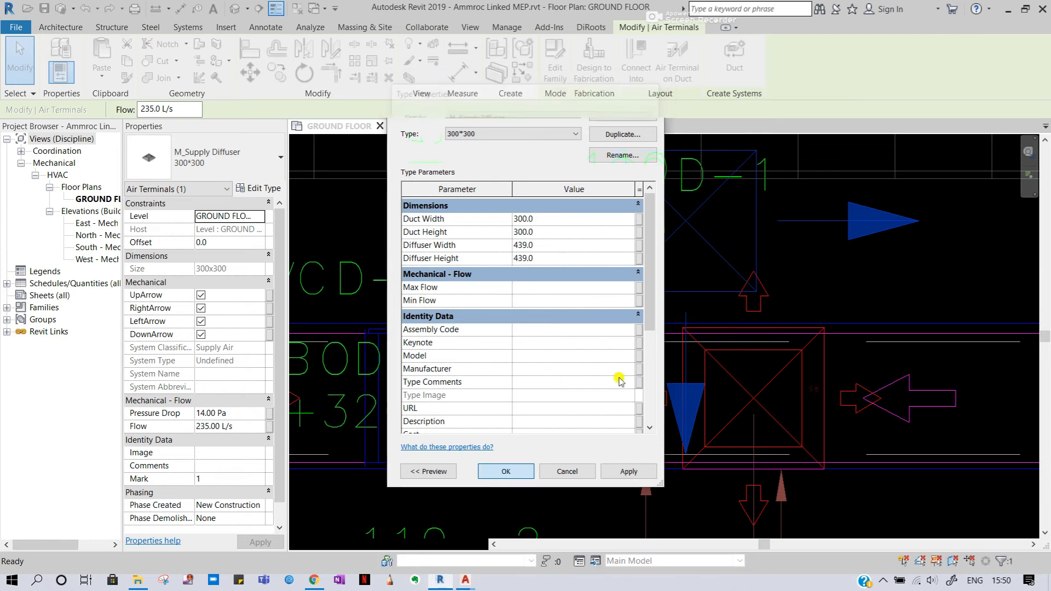
Recheck the inner square's width of the linked drawing's middle diffuser, without keeping the dimension.
{"action": "scroll", "coordinate": [718, 387], "scroll_direction": "up", "scroll_amount": 3}
{"action": "key", "text": "d"}
{"action": "key", "text": "i"}
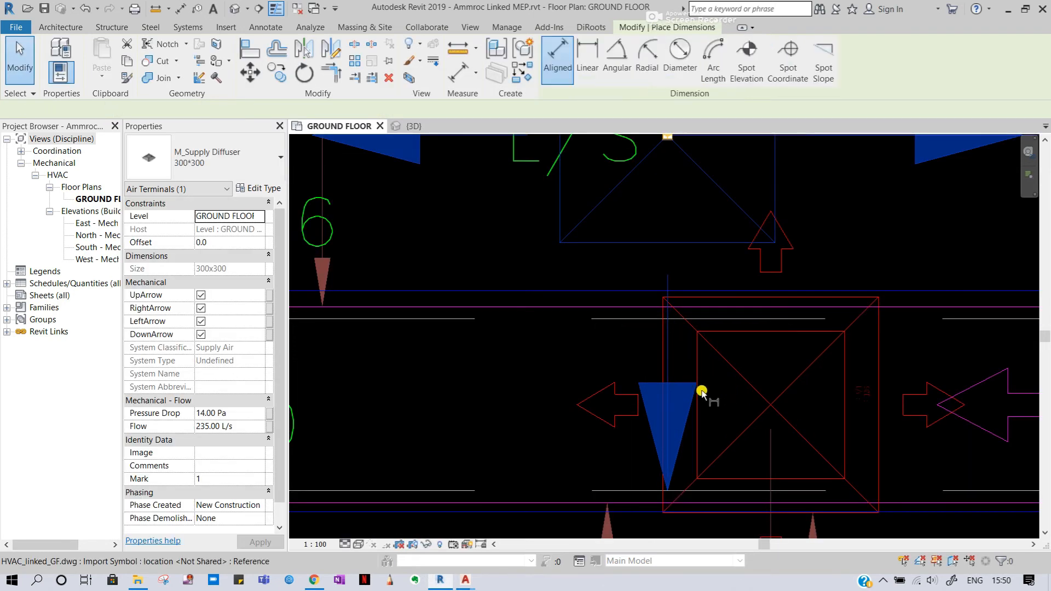
{"action": "left_click", "coordinate": [842, 375]}
{"action": "scroll", "coordinate": [842, 376], "scroll_direction": "down", "scroll_amount": 1}
{"action": "key", "text": "Escape"}
{"action": "key", "text": "Escape"}
{"action": "scroll", "coordinate": [842, 375], "scroll_direction": "down", "scroll_amount": 4}
Try to move the placed supply diffuser down onto the duct over the middle drawn diffuser.
{"action": "middle_click_drag", "start_coordinate": [818, 363], "coordinate": [663, 230]}
{"action": "left_click", "coordinate": [651, 229]}
{"action": "left_click_drag", "start_coordinate": [629, 212], "coordinate": [695, 328]}
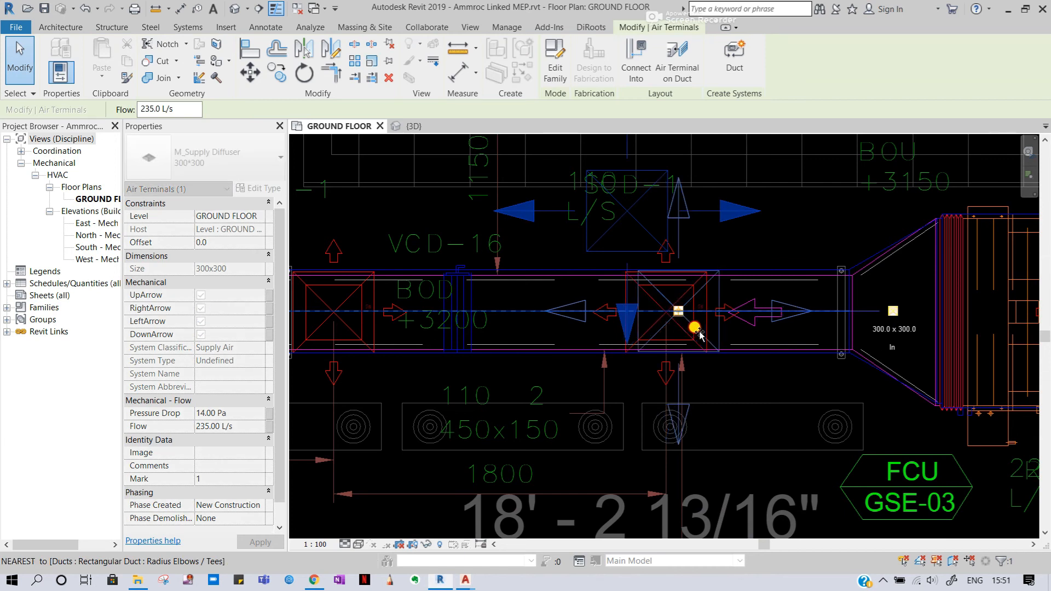
{"action": "key", "text": "Escape"}
{"action": "key", "text": "Escape"}
{"action": "scroll", "coordinate": [693, 272], "scroll_direction": "down", "scroll_amount": 2}
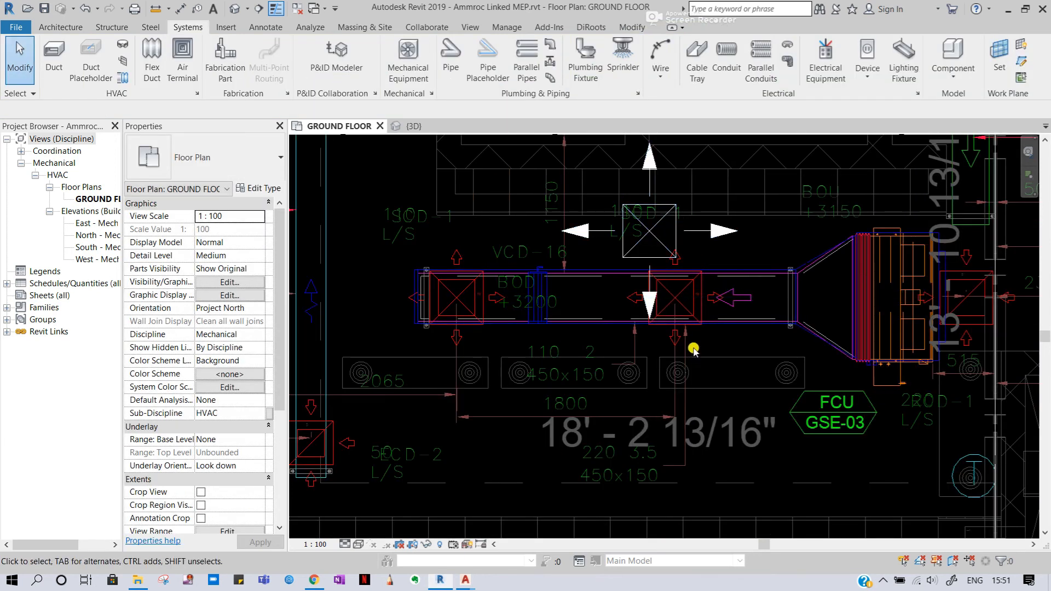
Delete the diffuser above the duct and place an M_Supply Diffuser 300*300 on the duct, centred on the middle drawn diffuser.
{"action": "left_click", "coordinate": [643, 225]}
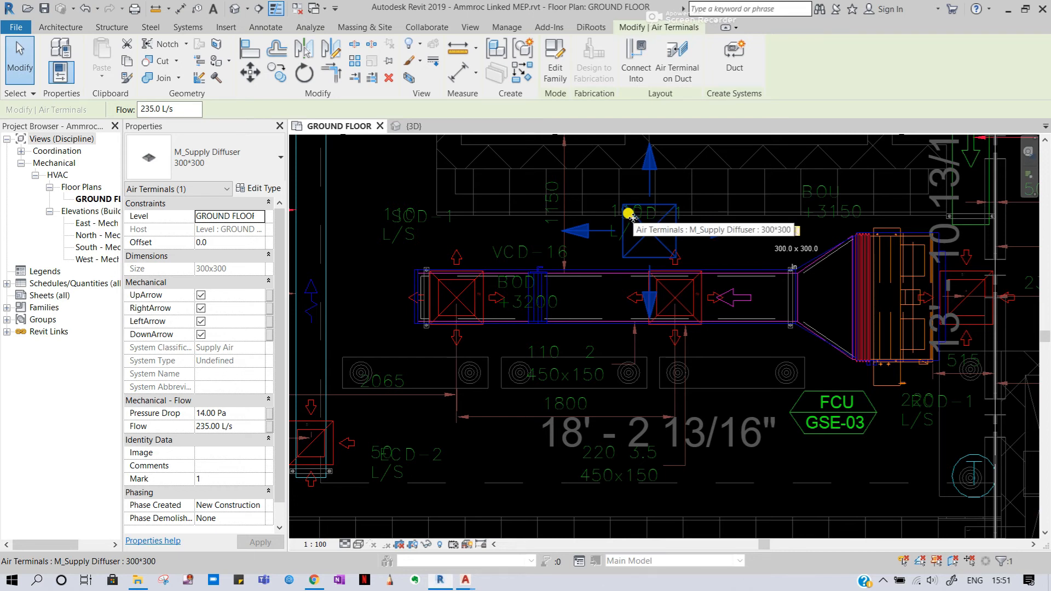
{"action": "key", "text": "Delete"}
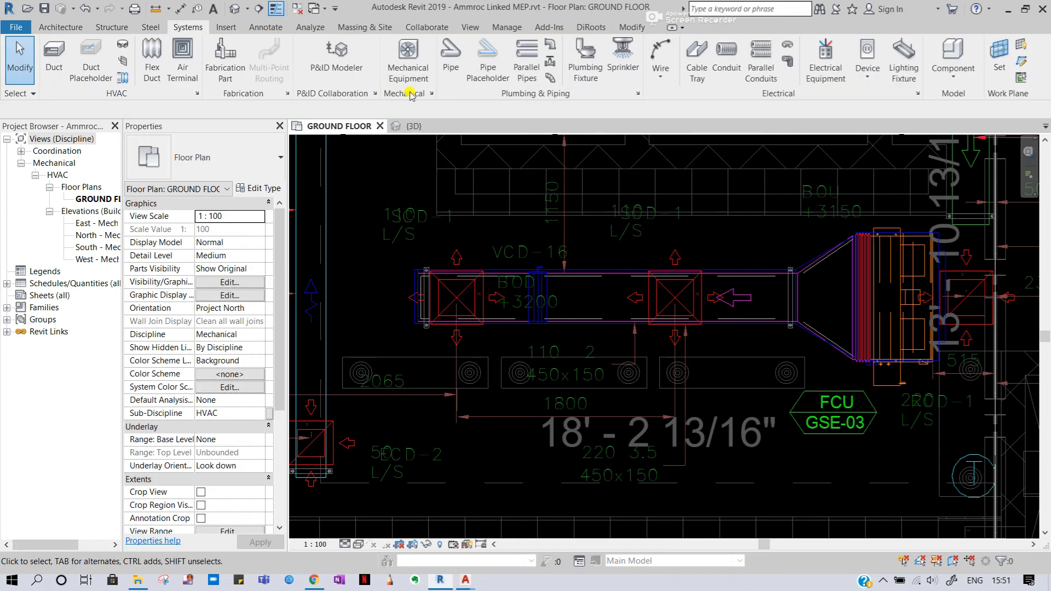
{"action": "left_click", "coordinate": [182, 55]}
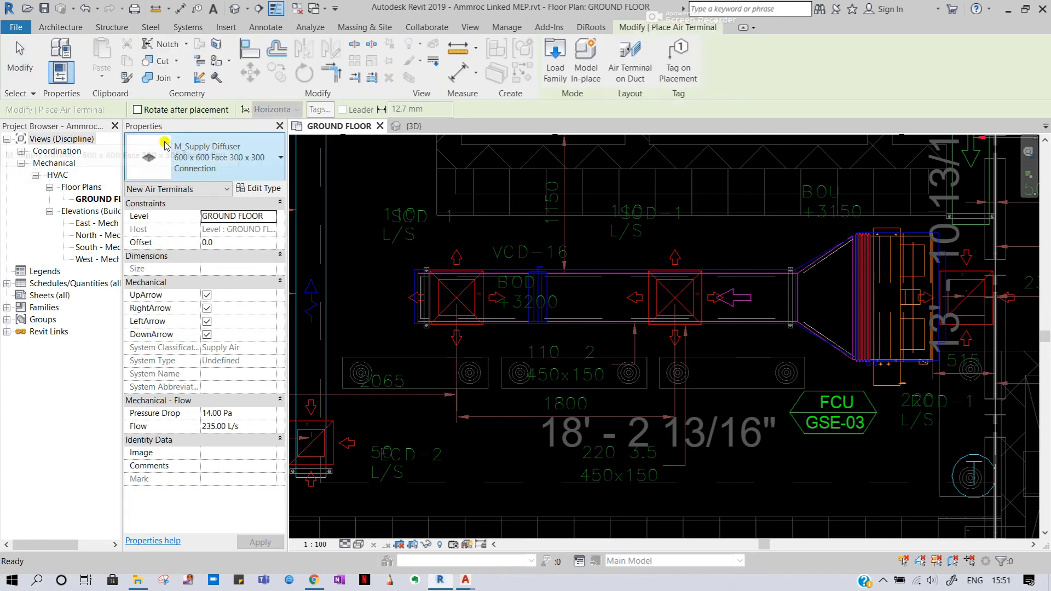
{"action": "left_click", "coordinate": [212, 164]}
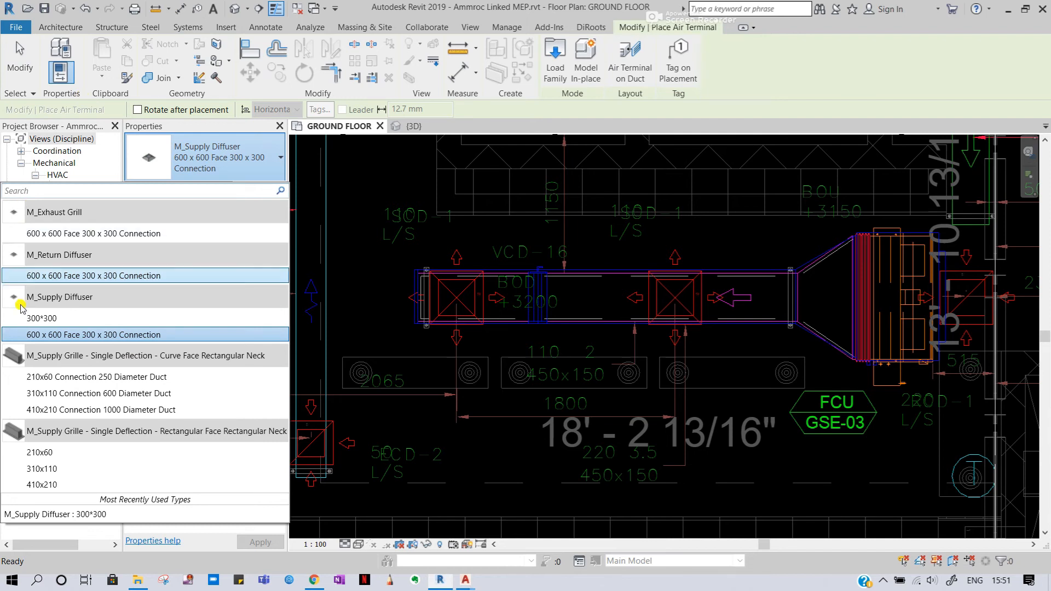
{"action": "left_click", "coordinate": [53, 319]}
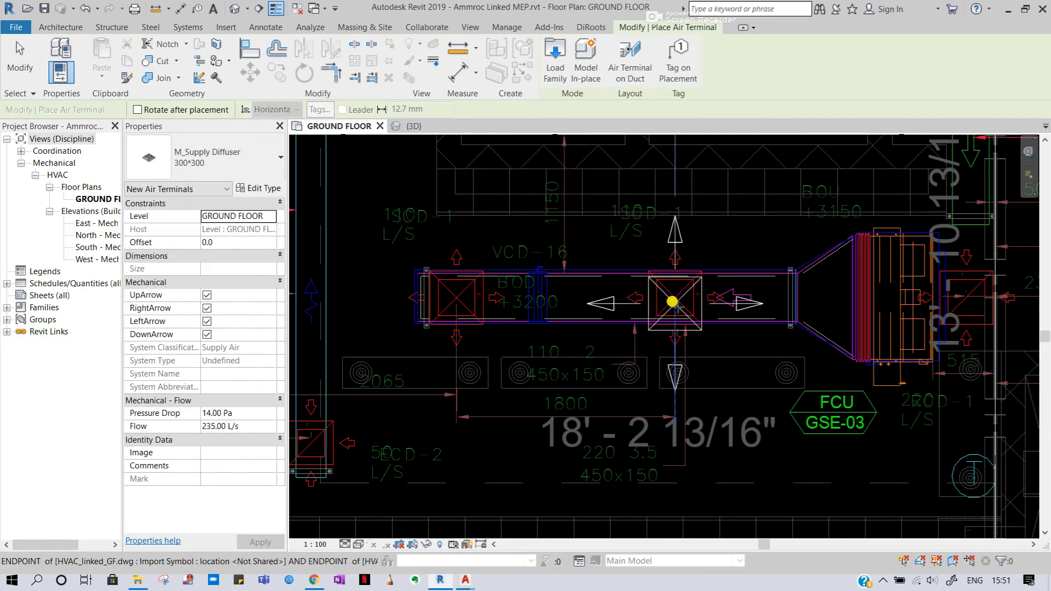
{"action": "scroll", "coordinate": [674, 230], "scroll_direction": "up", "scroll_amount": 2}
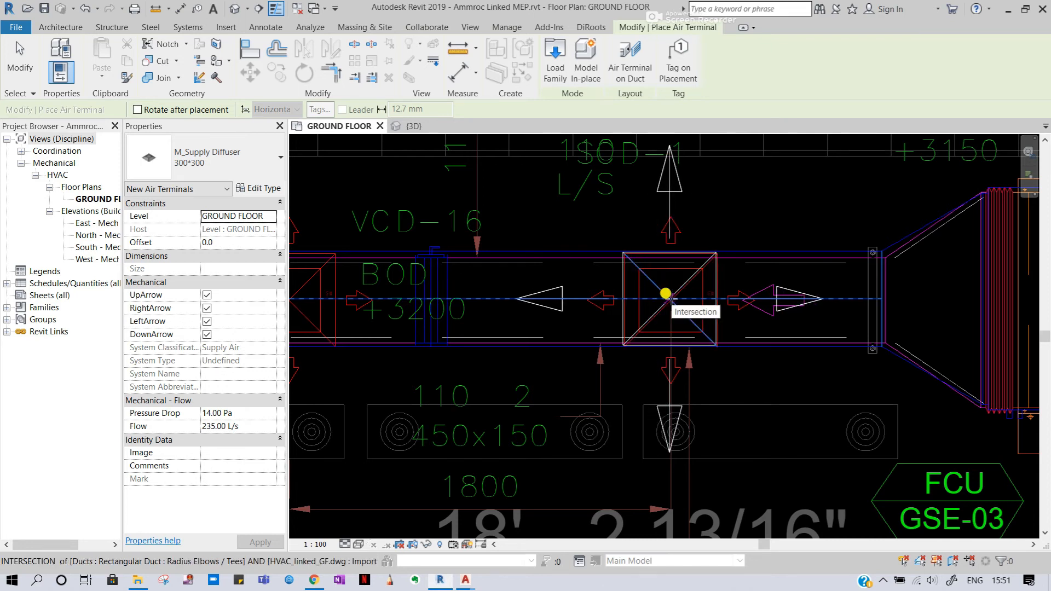
{"action": "left_click", "coordinate": [542, 340]}
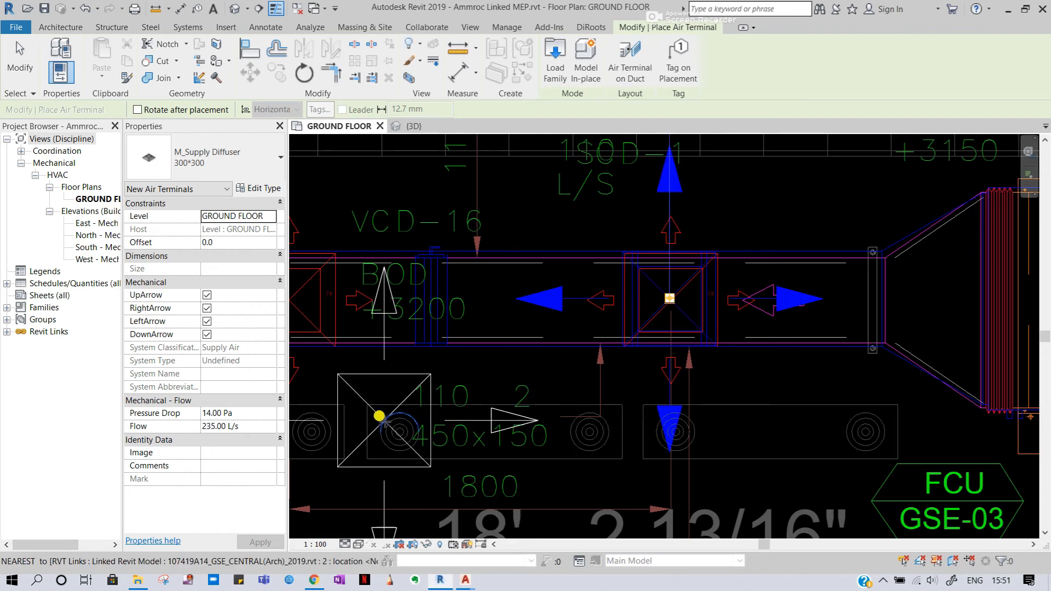
Place a second M_Supply Diffuser 300*300 on the duct over the drawn diffuser near its capped end, then finish placing.
{"action": "middle_click_drag", "start_coordinate": [412, 378], "coordinate": [743, 376]}
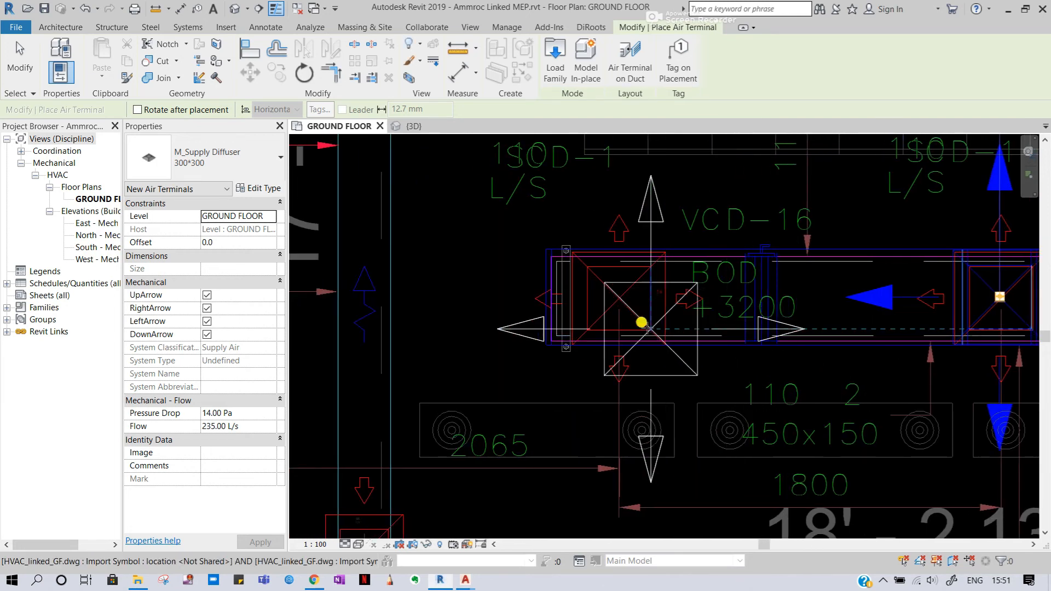
{"action": "left_click", "coordinate": [619, 295]}
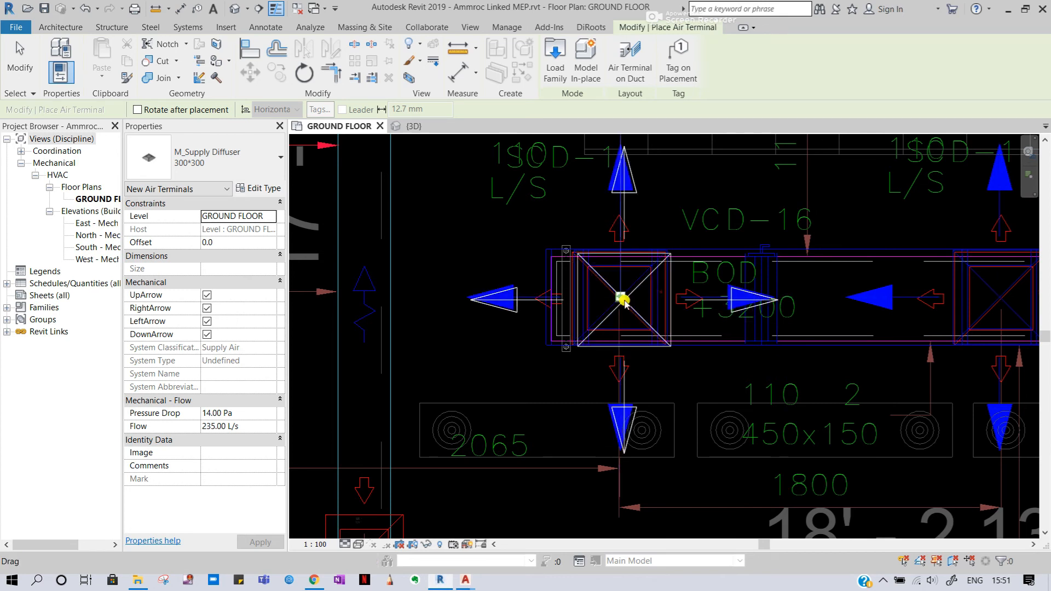
{"action": "key", "text": "Escape"}
{"action": "key", "text": "Escape"}
{"action": "middle_click_drag", "start_coordinate": [815, 366], "coordinate": [635, 377]}
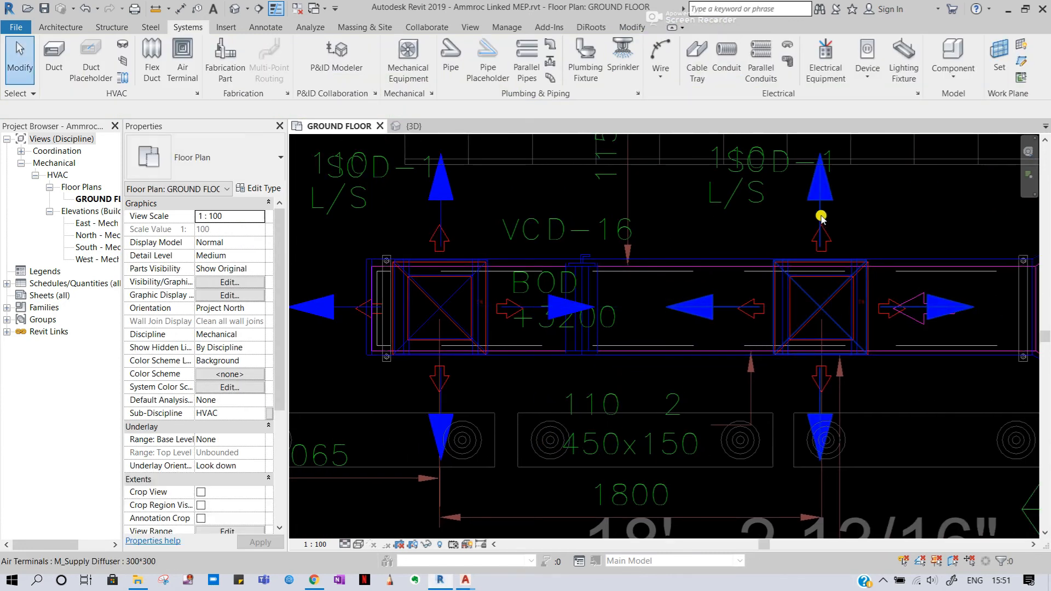
Check the middle diffuser's properties, then inspect both diffusers' connections to the duct in the 3D view.
{"action": "left_click", "coordinate": [821, 218]}
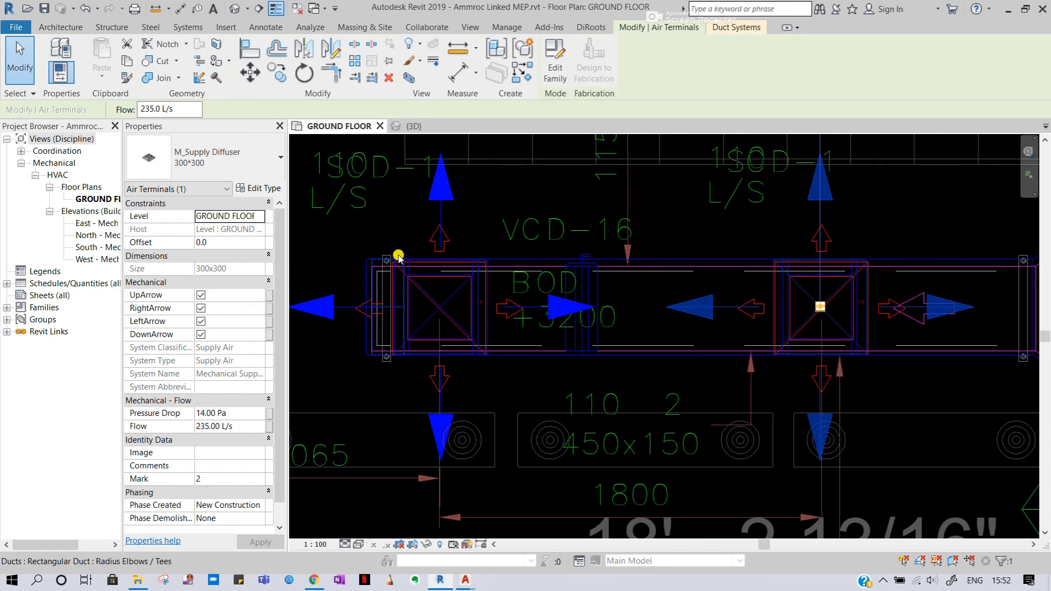
{"action": "key", "text": "Escape"}
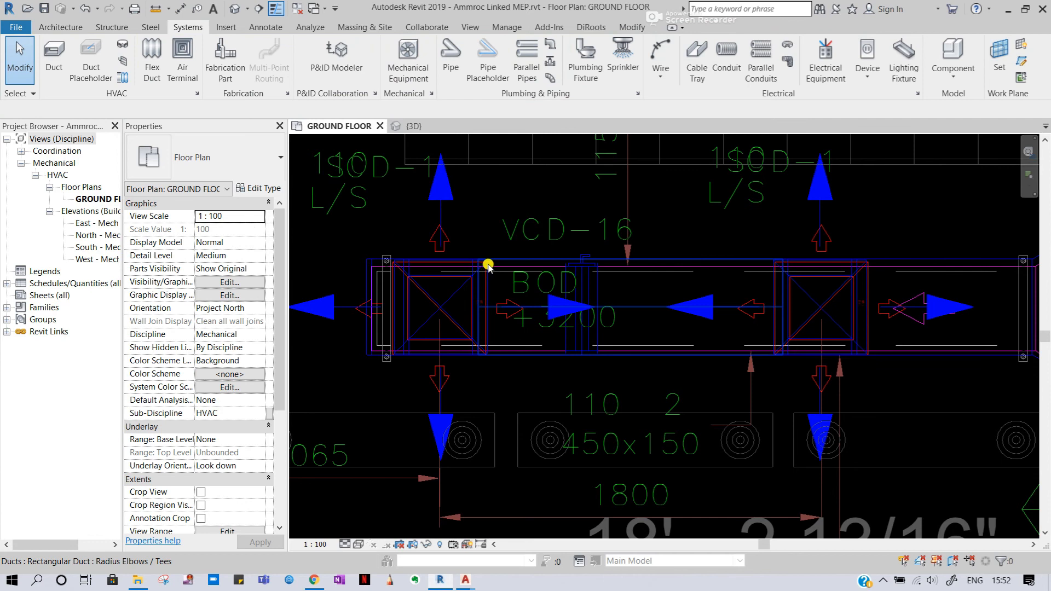
{"action": "left_click", "coordinate": [419, 127]}
{"action": "middle_click_drag", "start_coordinate": [634, 375], "coordinate": [608, 373], "text": "shift"}
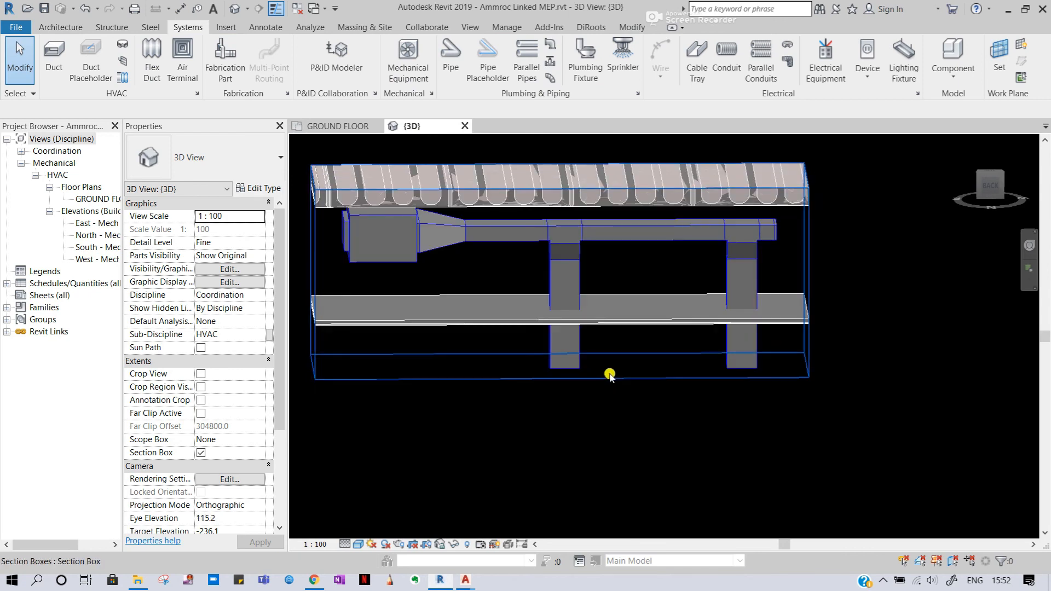
Extend the 3D view's section box downward to take in the floor, benches and lower ends of both diffusers.
{"action": "left_click", "coordinate": [606, 372]}
{"action": "left_click_drag", "start_coordinate": [562, 364], "coordinate": [540, 509]}
{"action": "middle_click_drag", "start_coordinate": [610, 445], "coordinate": [629, 382], "text": "shift"}
{"action": "left_click_drag", "start_coordinate": [628, 432], "coordinate": [628, 454]}
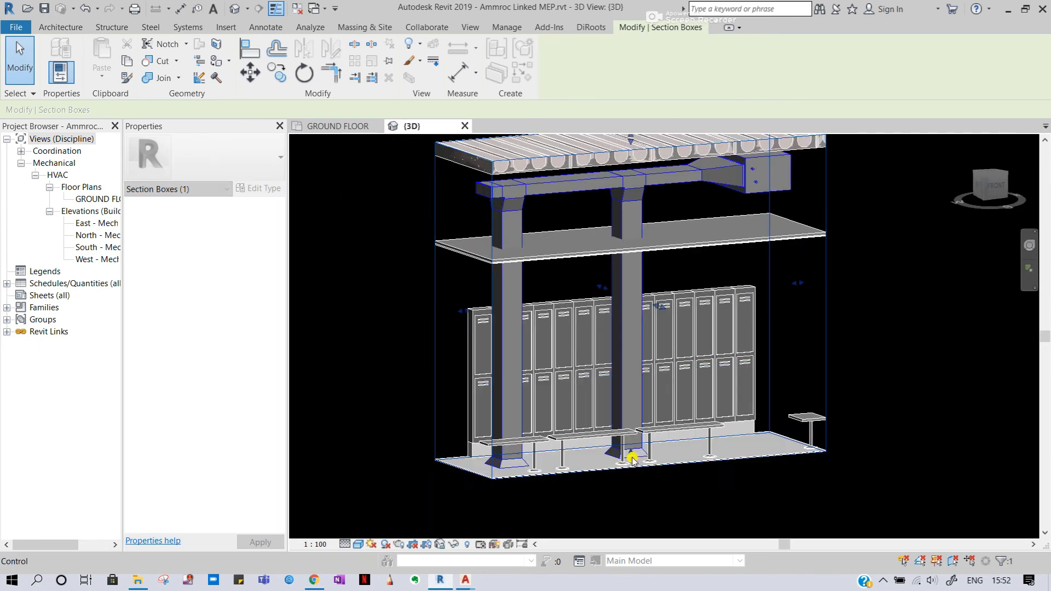
{"action": "middle_click_drag", "start_coordinate": [679, 462], "coordinate": [601, 453], "text": "shift"}
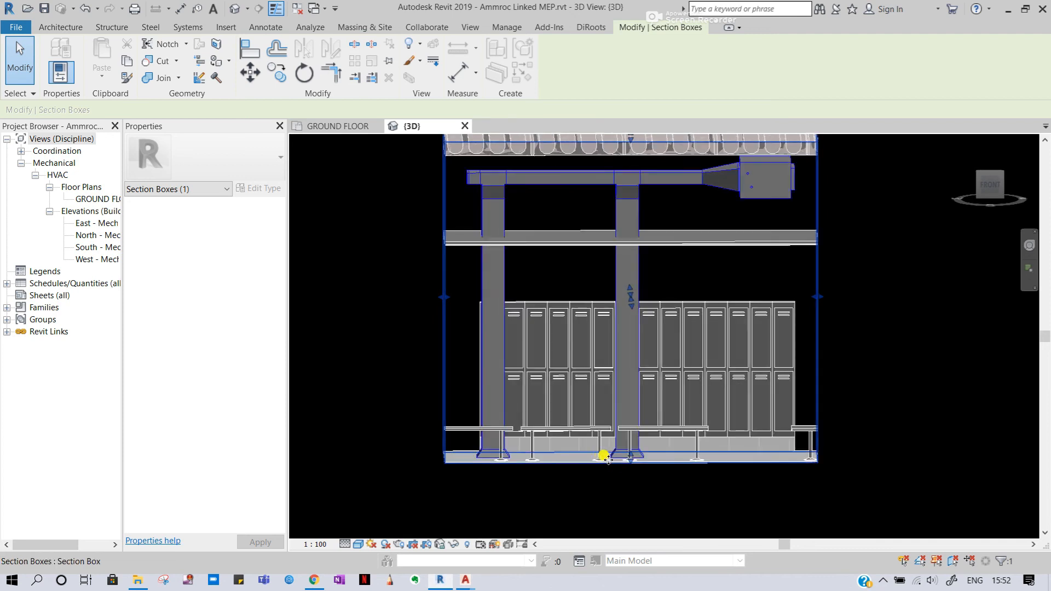
{"action": "scroll", "coordinate": [601, 453], "scroll_direction": "up", "scroll_amount": 2}
{"action": "left_click_drag", "start_coordinate": [642, 462], "coordinate": [638, 478]}
{"action": "middle_click_drag", "start_coordinate": [634, 467], "coordinate": [607, 464], "text": "shift"}
Examine where both diffuser drops pass through the ceiling and how they join the supply duct.
{"action": "middle_click_drag", "start_coordinate": [669, 404], "coordinate": [651, 565]}
{"action": "middle_click_drag", "start_coordinate": [608, 227], "coordinate": [570, 172], "text": "shift"}
{"action": "scroll", "coordinate": [653, 286], "scroll_direction": "up", "scroll_amount": 4}
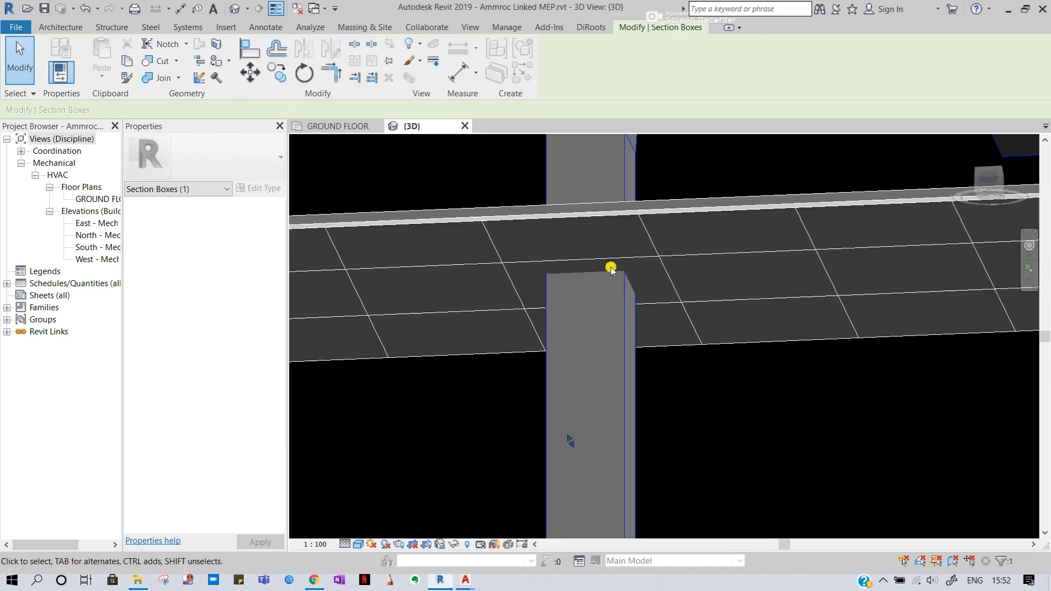
{"action": "scroll", "coordinate": [582, 278], "scroll_direction": "down", "scroll_amount": 3}
{"action": "middle_click_drag", "start_coordinate": [498, 277], "coordinate": [649, 310]}
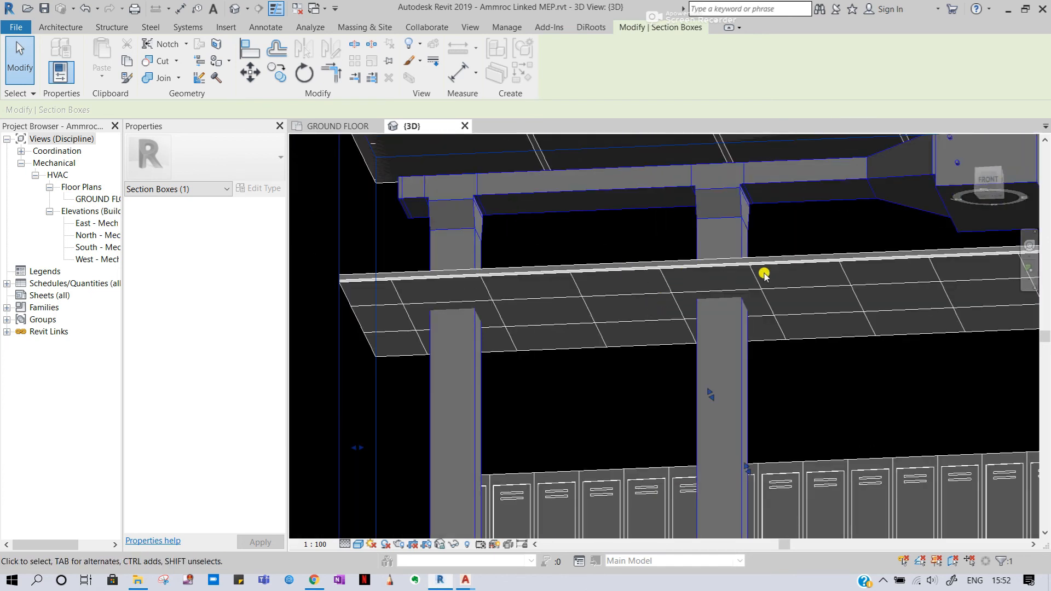
{"action": "middle_click_drag", "start_coordinate": [737, 259], "coordinate": [789, 310], "text": "shift"}
{"action": "scroll", "coordinate": [772, 302], "scroll_direction": "up", "scroll_amount": 2}
{"action": "scroll", "coordinate": [756, 304], "scroll_direction": "up", "scroll_amount": 4}
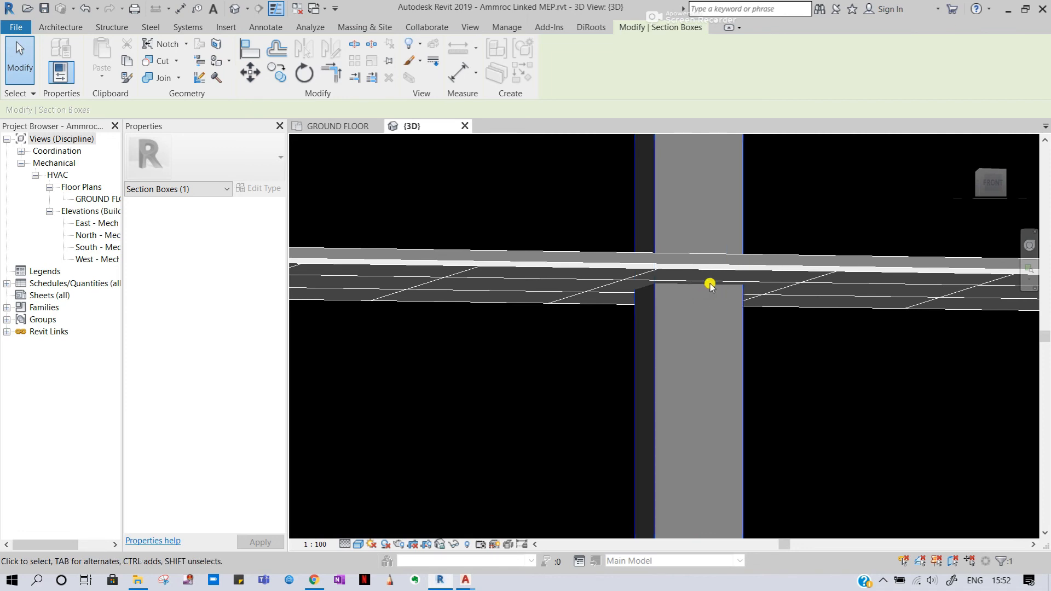
{"action": "scroll", "coordinate": [710, 286], "scroll_direction": "down", "scroll_amount": 2}
{"action": "scroll", "coordinate": [711, 284], "scroll_direction": "up", "scroll_amount": 1}
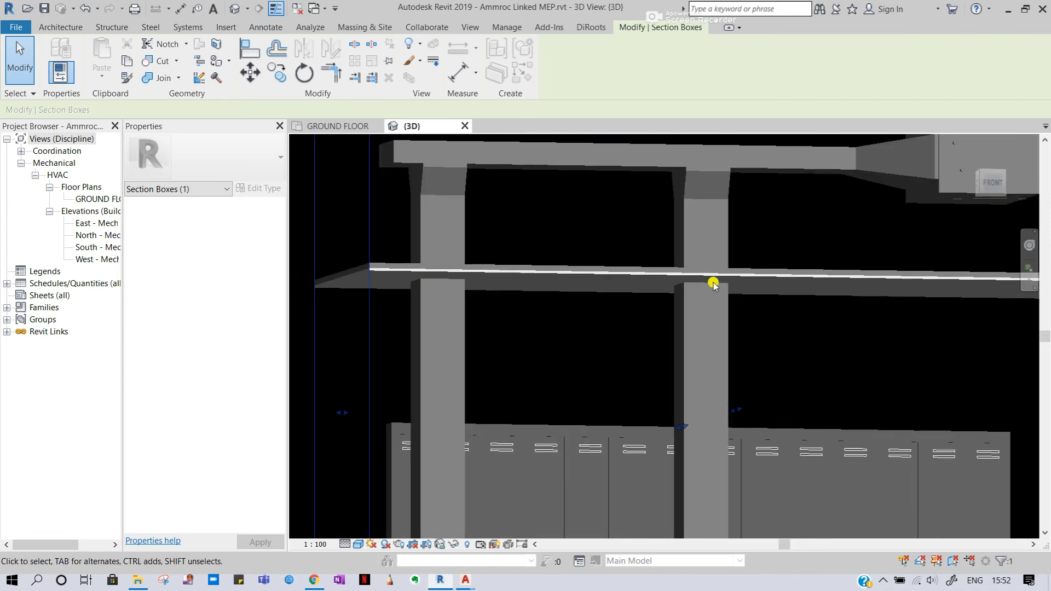
{"action": "scroll", "coordinate": [698, 145], "scroll_direction": "up", "scroll_amount": 3}
{"action": "scroll", "coordinate": [698, 145], "scroll_direction": "up", "scroll_amount": 3}
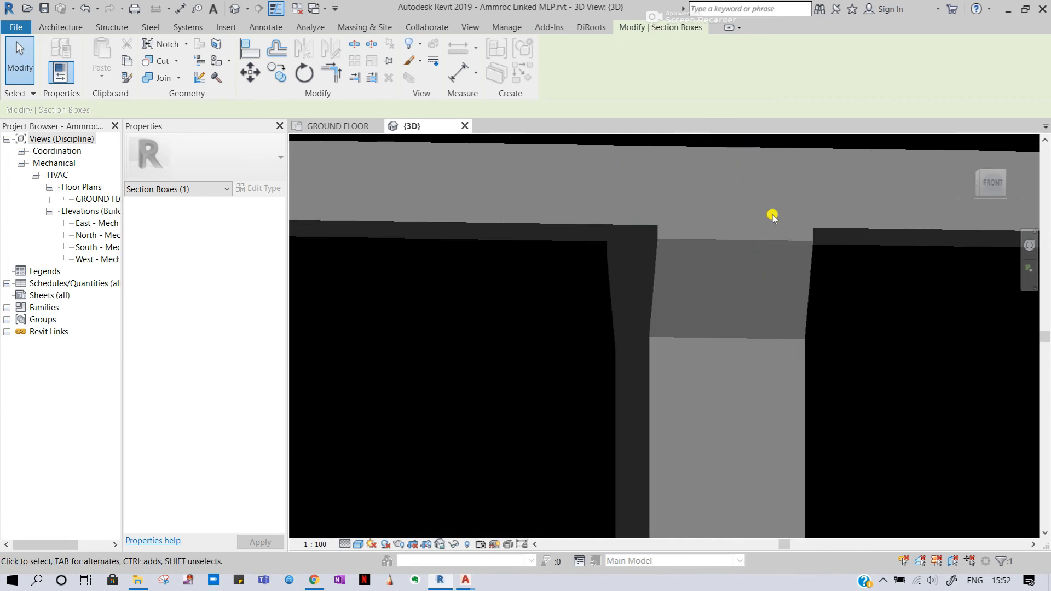
{"action": "scroll", "coordinate": [687, 256], "scroll_direction": "down", "scroll_amount": 4}
{"action": "scroll", "coordinate": [680, 245], "scroll_direction": "down", "scroll_amount": 2}
{"action": "middle_click_drag", "start_coordinate": [706, 258], "coordinate": [613, 352], "text": "shift"}
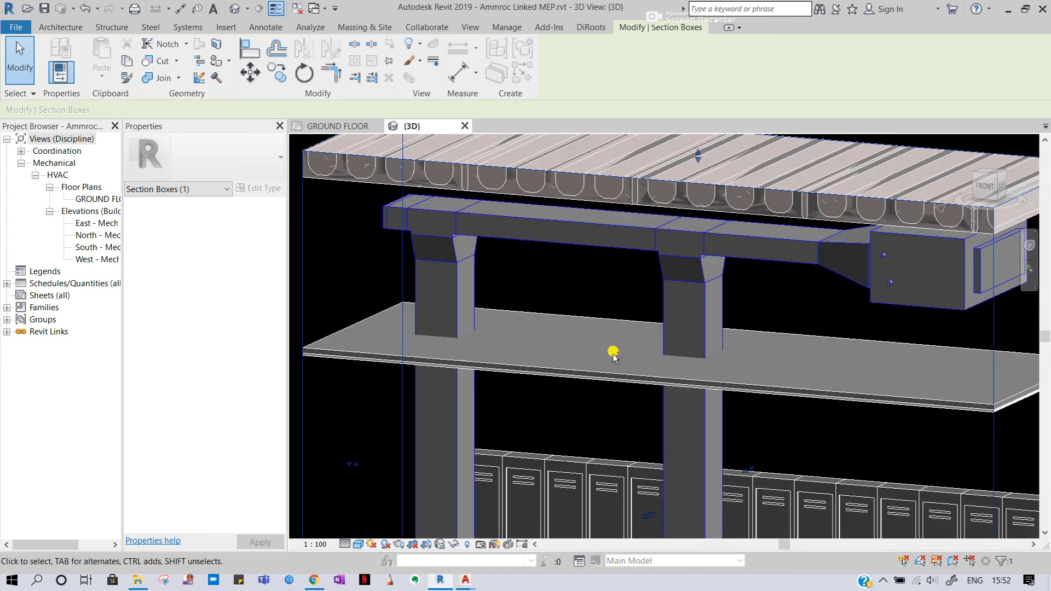
Check the rectangular tee near the duct's capped end, then review both diffusers' heights relative to the ceiling and floor.
{"action": "left_click", "coordinate": [452, 225]}
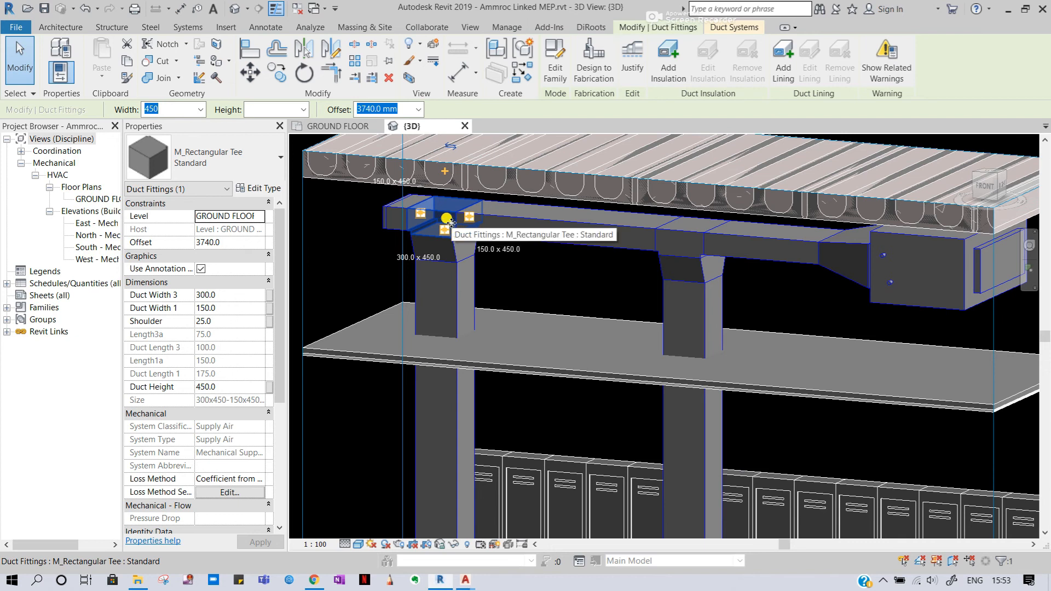
{"action": "key", "text": "Escape"}
{"action": "middle_click_drag", "start_coordinate": [772, 306], "coordinate": [732, 298]}
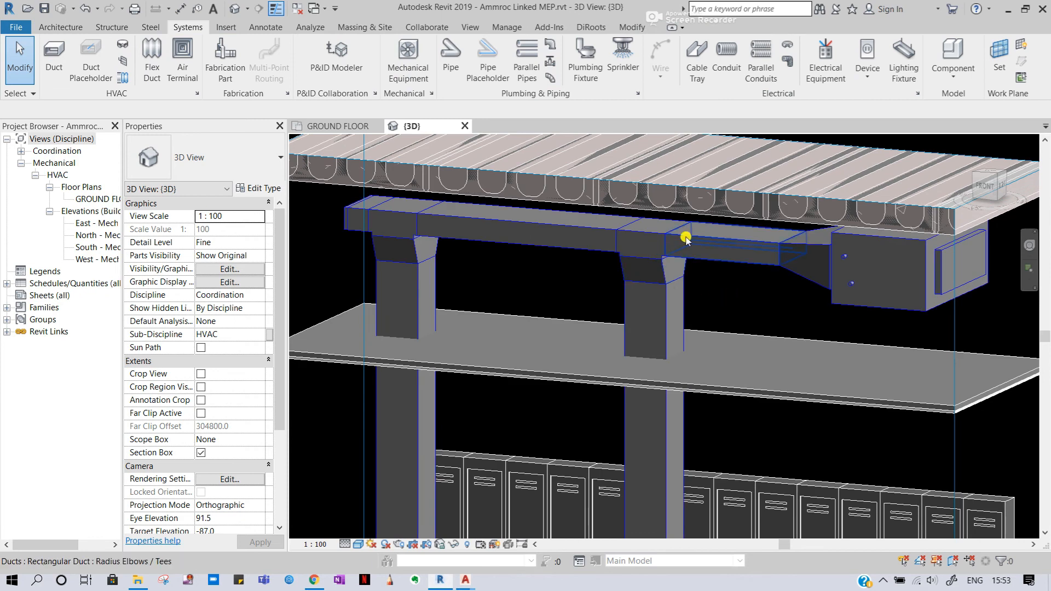
{"action": "middle_click_drag", "start_coordinate": [832, 304], "coordinate": [857, 307], "text": "shift"}
{"action": "scroll", "coordinate": [853, 307], "scroll_direction": "down", "scroll_amount": 2}
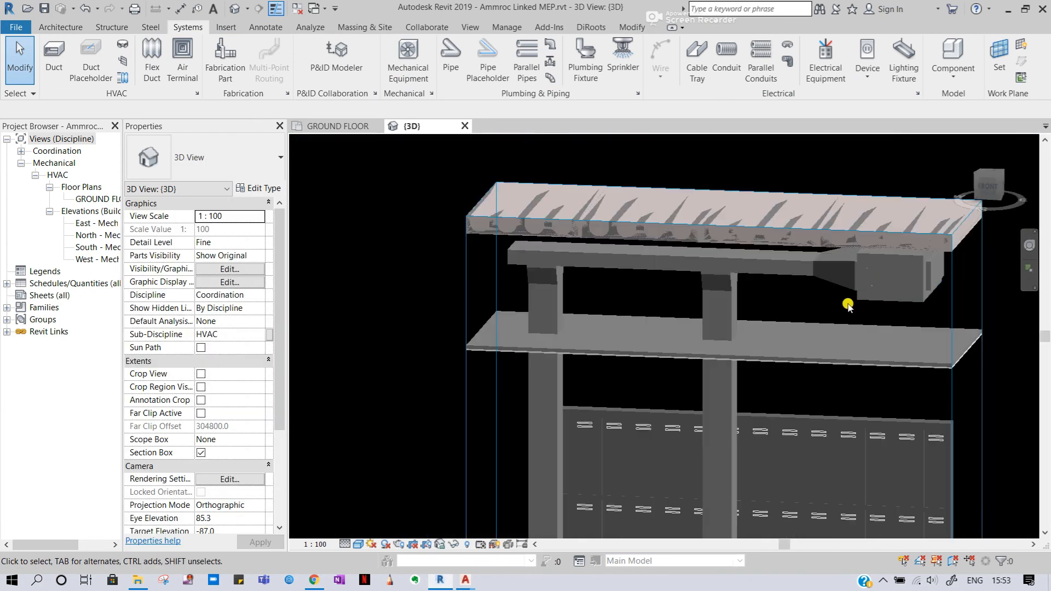
{"action": "scroll", "coordinate": [830, 347], "scroll_direction": "down", "scroll_amount": 1}
{"action": "middle_click_drag", "start_coordinate": [831, 347], "coordinate": [846, 235]}
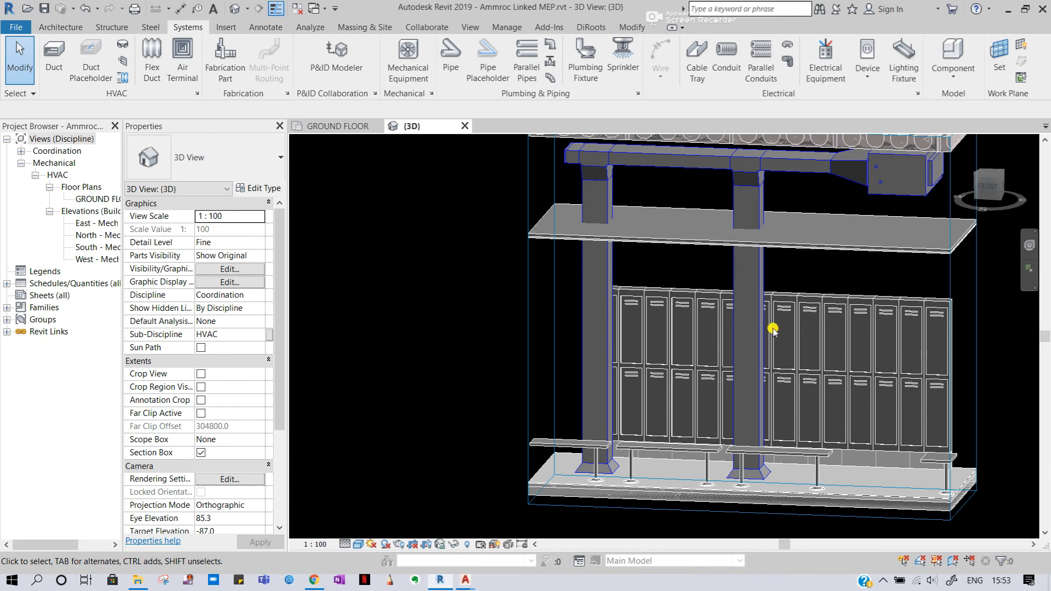
{"action": "scroll", "coordinate": [753, 452], "scroll_direction": "up", "scroll_amount": 1}
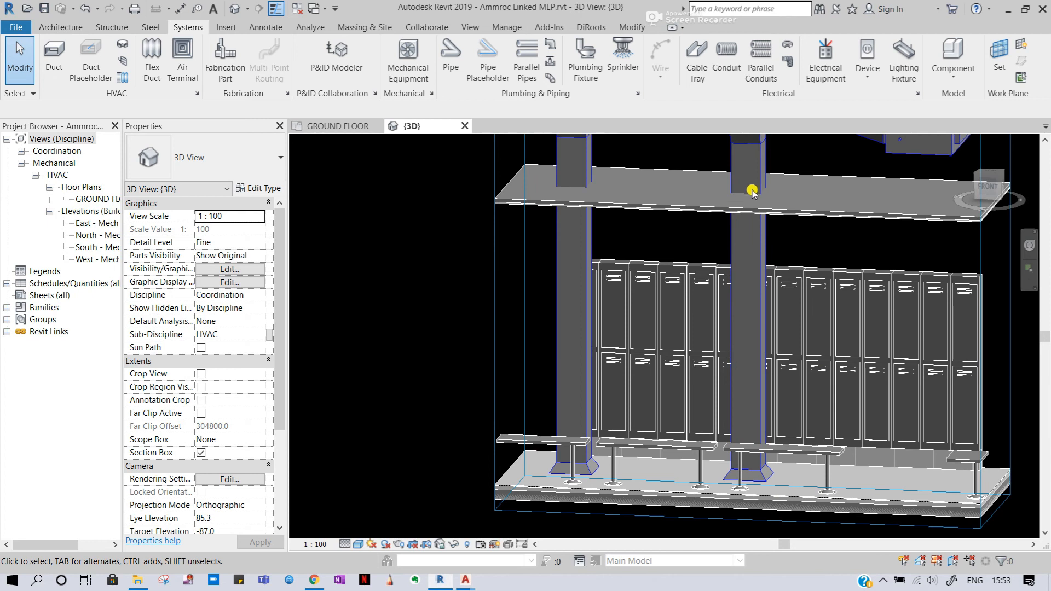
{"action": "scroll", "coordinate": [729, 219], "scroll_direction": "up", "scroll_amount": 2}
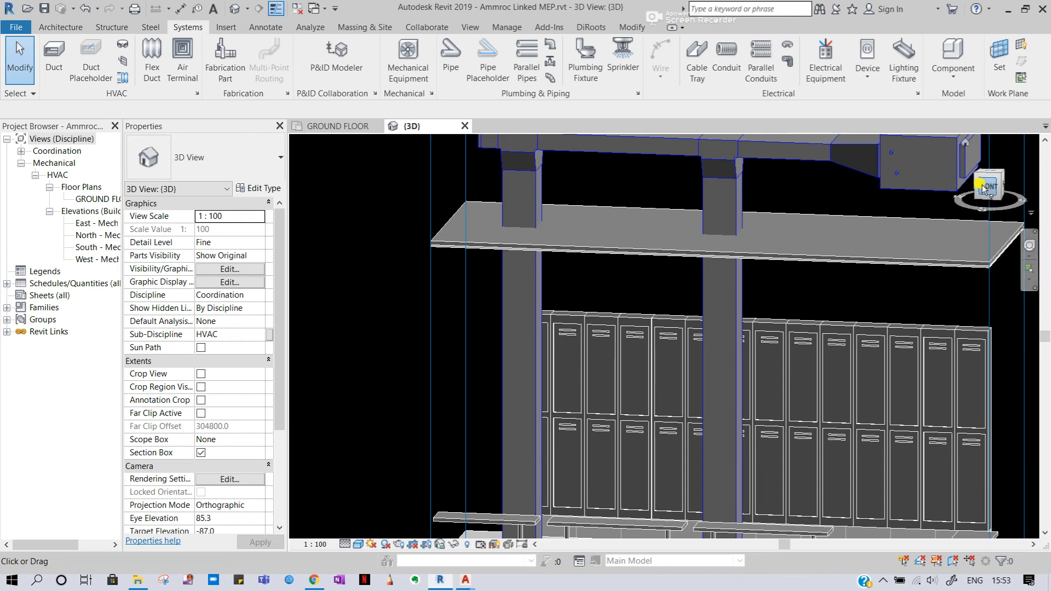
{"action": "middle_click_drag", "start_coordinate": [828, 271], "coordinate": [808, 136]}
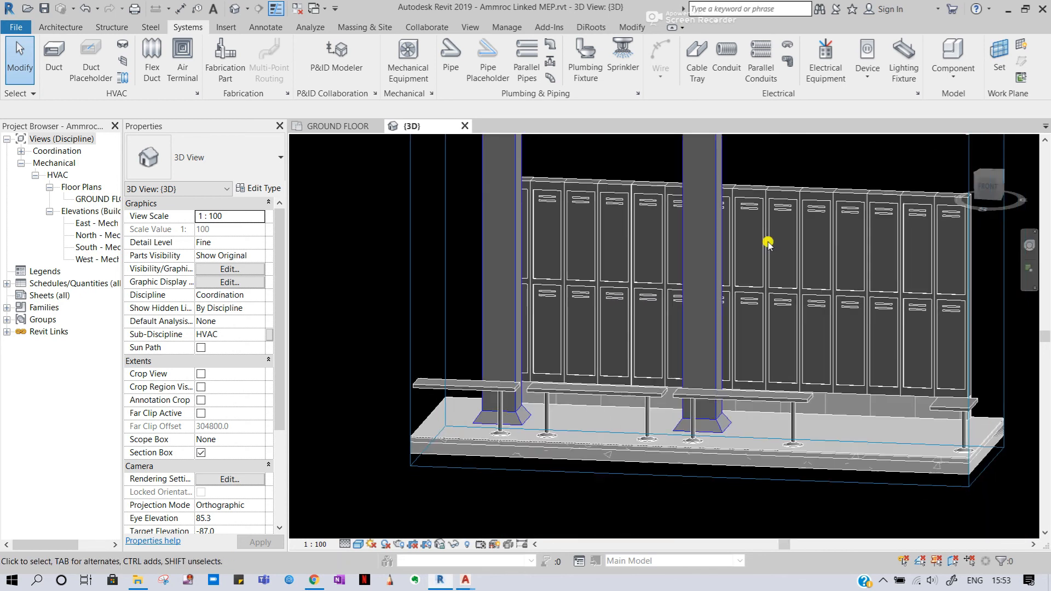
{"action": "mouse_move", "coordinate": [768, 243]}
{"action": "middle_mouse_down", "text": "shift"}
{"action": "mouse_move", "coordinate": [728, 405]}
{"action": "mouse_move", "coordinate": [699, 416]}
{"action": "mouse_move", "coordinate": [695, 402]}
{"action": "middle_mouse_up", "text": "shift"}
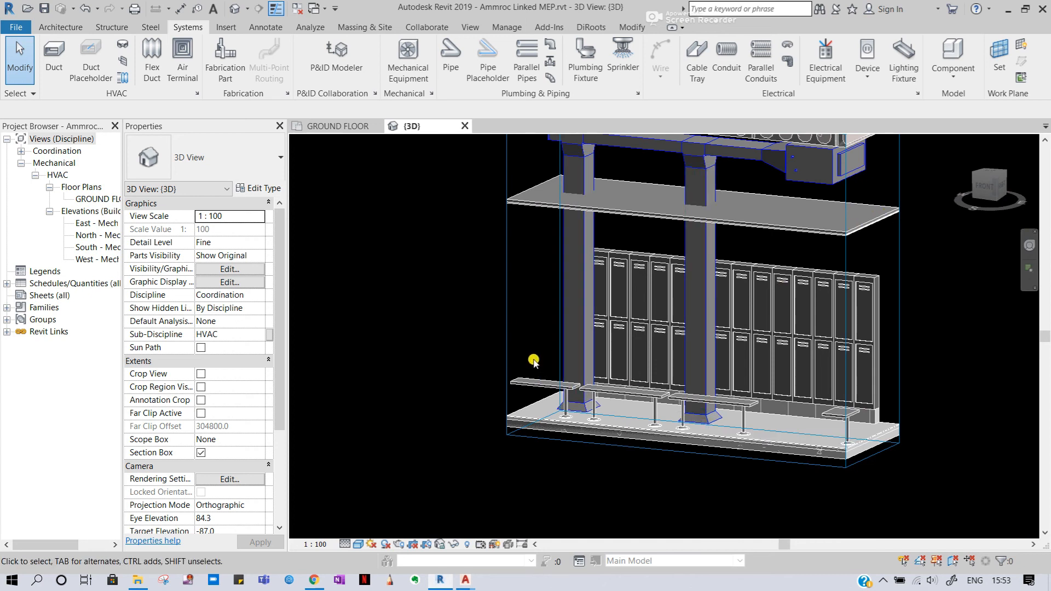
{"action": "middle_click_drag", "start_coordinate": [652, 356], "coordinate": [822, 328], "text": "shift"}
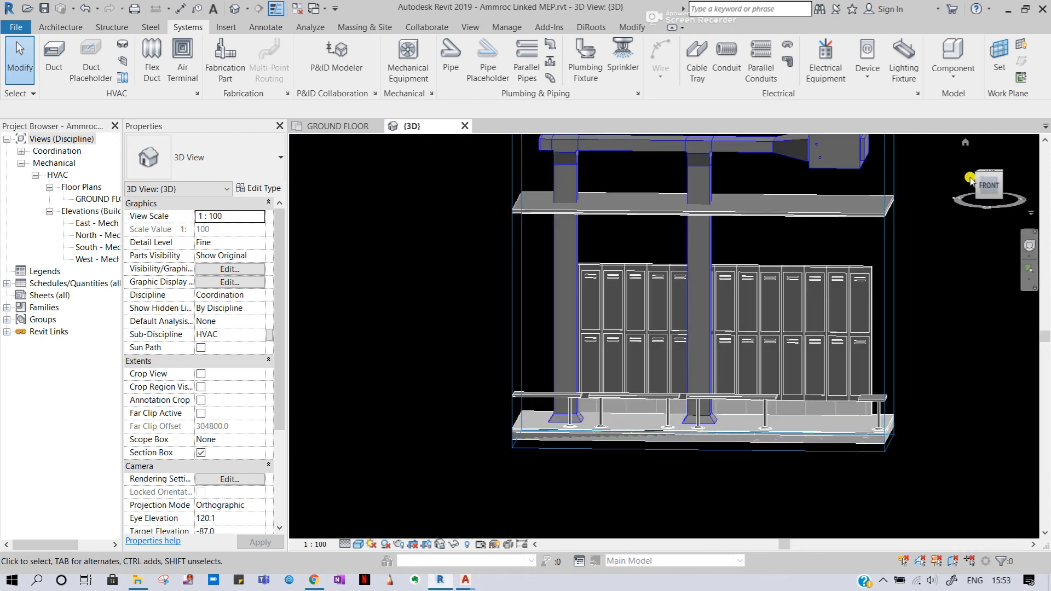
Orient the 3D view to the front and start aligning with the underside of the linked ceiling as reference.
{"action": "left_click", "coordinate": [980, 185]}
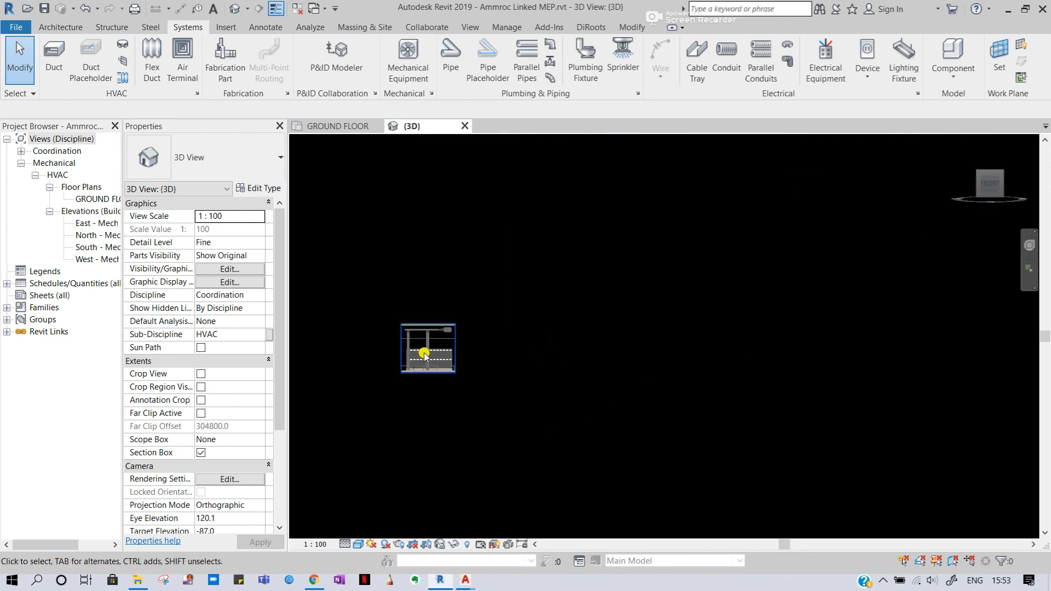
{"action": "scroll", "coordinate": [425, 378], "scroll_direction": "up", "scroll_amount": 5}
{"action": "scroll", "coordinate": [503, 387], "scroll_direction": "up", "scroll_amount": 5}
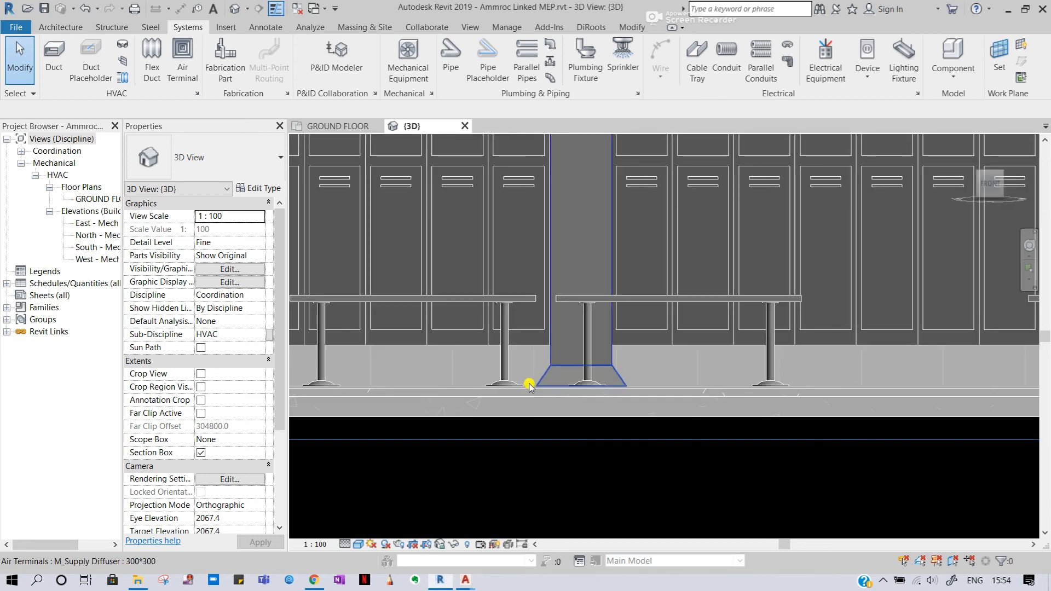
{"action": "key", "text": "a"}
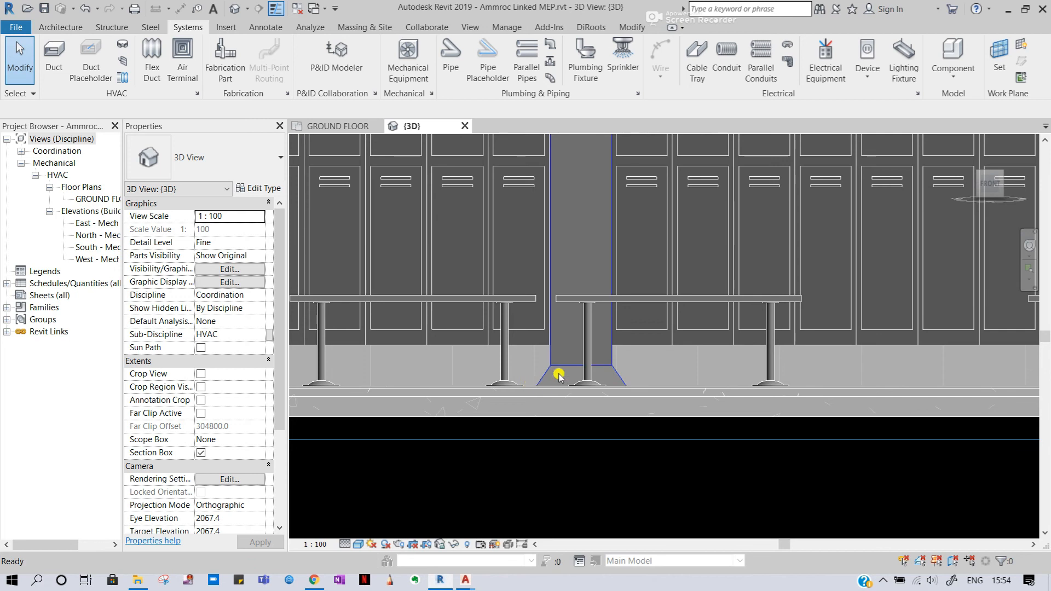
{"action": "left_click", "coordinate": [624, 29]}
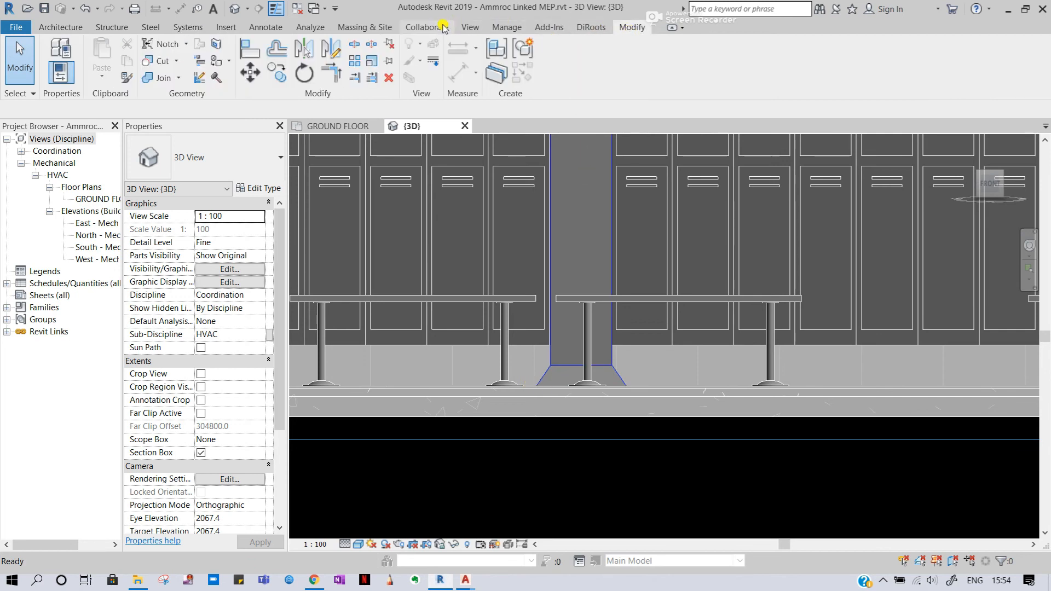
{"action": "left_click", "coordinate": [249, 50]}
{"action": "scroll", "coordinate": [553, 271], "scroll_direction": "down", "scroll_amount": 2}
{"action": "middle_click_drag", "start_coordinate": [604, 213], "coordinate": [608, 459]}
{"action": "scroll", "coordinate": [588, 216], "scroll_direction": "up", "scroll_amount": 4}
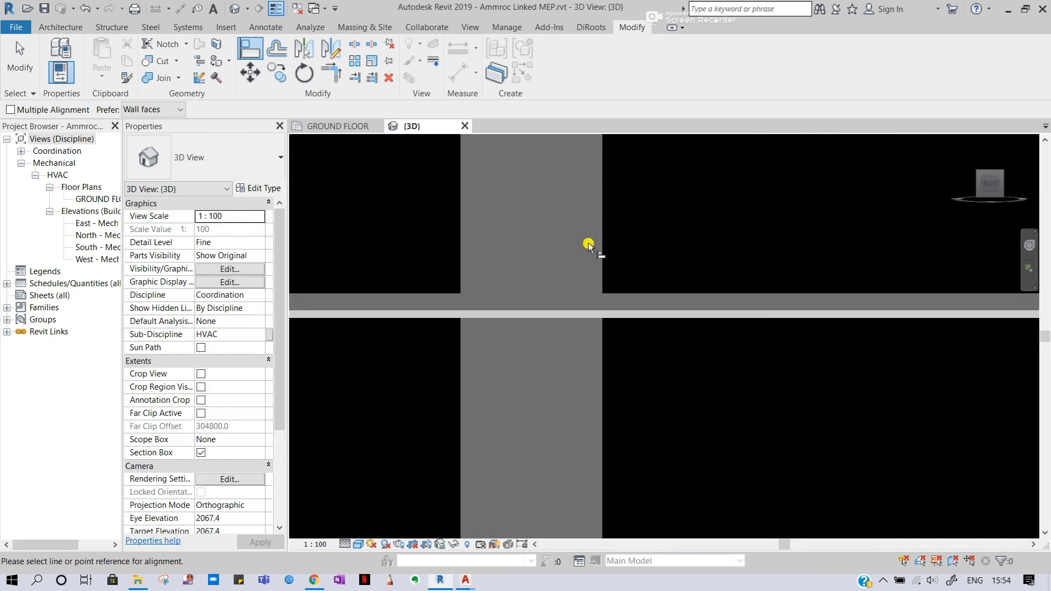
{"action": "scroll", "coordinate": [637, 327], "scroll_direction": "up", "scroll_amount": 2}
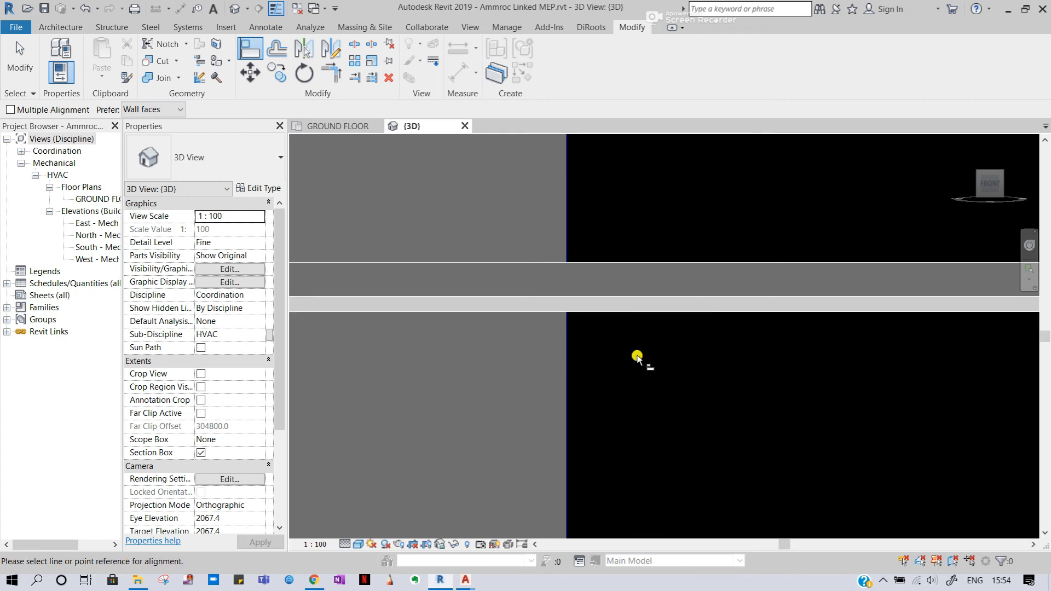
Align the bottom face of the middle supply diffuser with the ceiling's underside and finish the Align command.
{"action": "middle_click_drag", "start_coordinate": [639, 320], "coordinate": [653, 133]}
{"action": "scroll", "coordinate": [640, 175], "scroll_direction": "down", "scroll_amount": 4}
{"action": "middle_click_drag", "start_coordinate": [665, 392], "coordinate": [707, 79]}
{"action": "scroll", "coordinate": [659, 382], "scroll_direction": "down", "scroll_amount": 1}
{"action": "scroll", "coordinate": [674, 403], "scroll_direction": "up", "scroll_amount": 2}
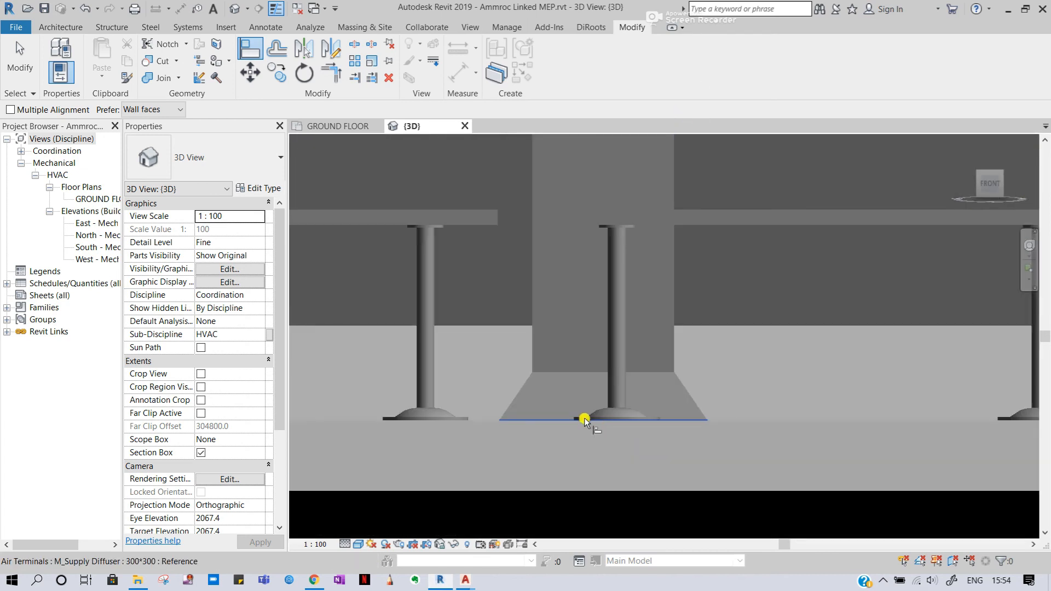
{"action": "scroll", "coordinate": [584, 419], "scroll_direction": "up", "scroll_amount": 2}
{"action": "scroll", "coordinate": [535, 423], "scroll_direction": "up", "scroll_amount": 2}
{"action": "scroll", "coordinate": [528, 411], "scroll_direction": "up", "scroll_amount": 1}
{"action": "middle_click_drag", "start_coordinate": [534, 409], "coordinate": [711, 379]}
{"action": "scroll", "coordinate": [475, 400], "scroll_direction": "up", "scroll_amount": 2}
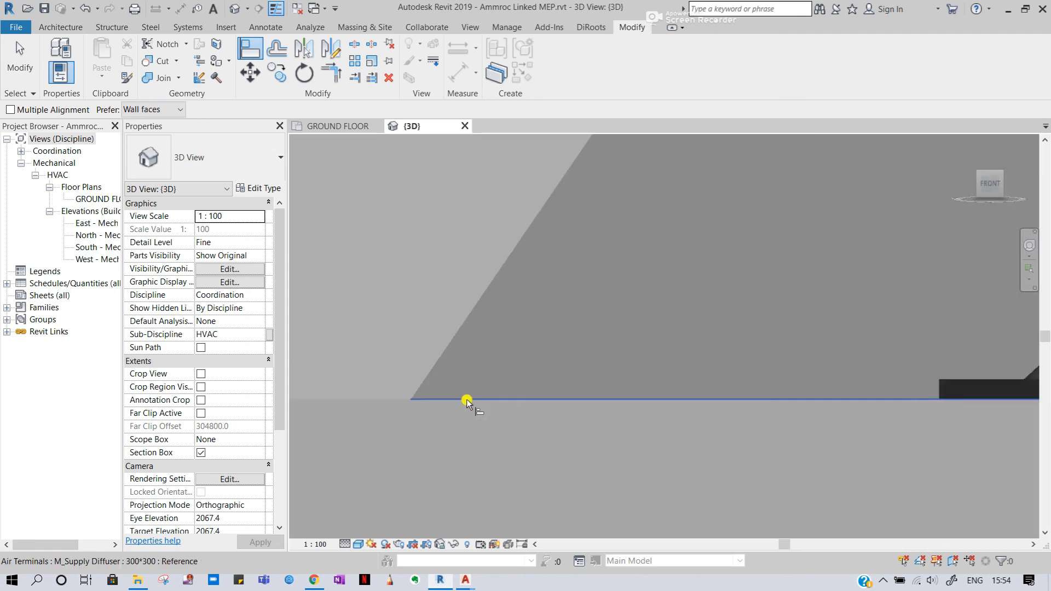
{"action": "scroll", "coordinate": [438, 403], "scroll_direction": "down", "scroll_amount": 5}
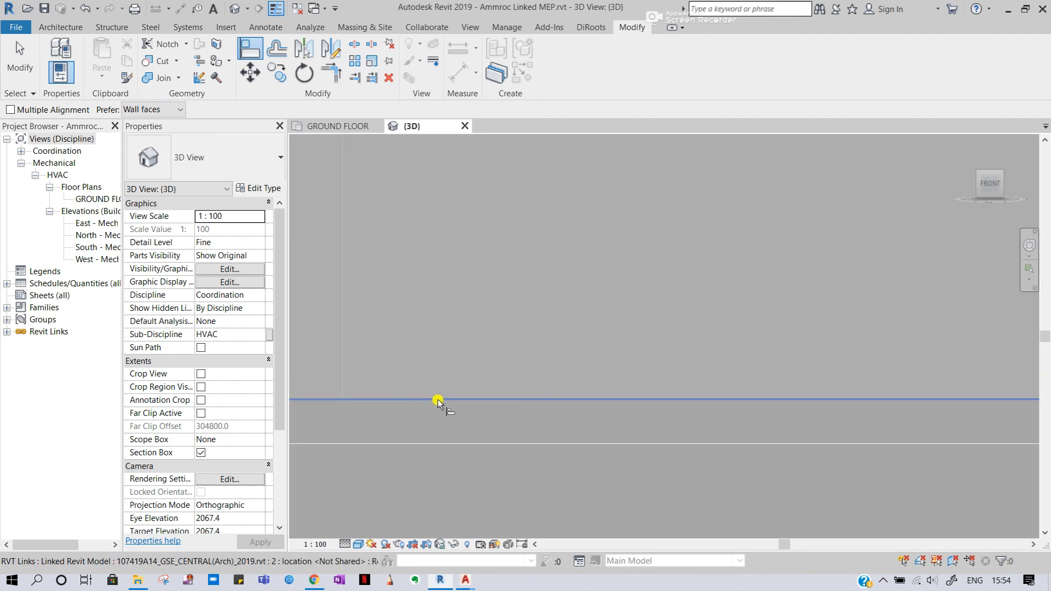
{"action": "scroll", "coordinate": [438, 401], "scroll_direction": "down", "scroll_amount": 4}
{"action": "middle_click_drag", "start_coordinate": [499, 218], "coordinate": [509, 443]}
{"action": "scroll", "coordinate": [475, 366], "scroll_direction": "up", "scroll_amount": 3}
{"action": "scroll", "coordinate": [446, 296], "scroll_direction": "up", "scroll_amount": 3}
{"action": "mouse_move", "coordinate": [534, 372]}
{"action": "middle_mouse_down", "text": "shift"}
{"action": "mouse_move", "coordinate": [552, 371]}
{"action": "mouse_move", "coordinate": [545, 334]}
{"action": "mouse_move", "coordinate": [529, 380]}
{"action": "middle_mouse_up", "text": "shift"}
{"action": "key", "text": "Escape"}
Inspect the aligned middle diffuser at the ceiling from below and compare it with the one near the capped end.
{"action": "scroll", "coordinate": [529, 381], "scroll_direction": "down", "scroll_amount": 3}
{"action": "scroll", "coordinate": [515, 355], "scroll_direction": "down", "scroll_amount": 4}
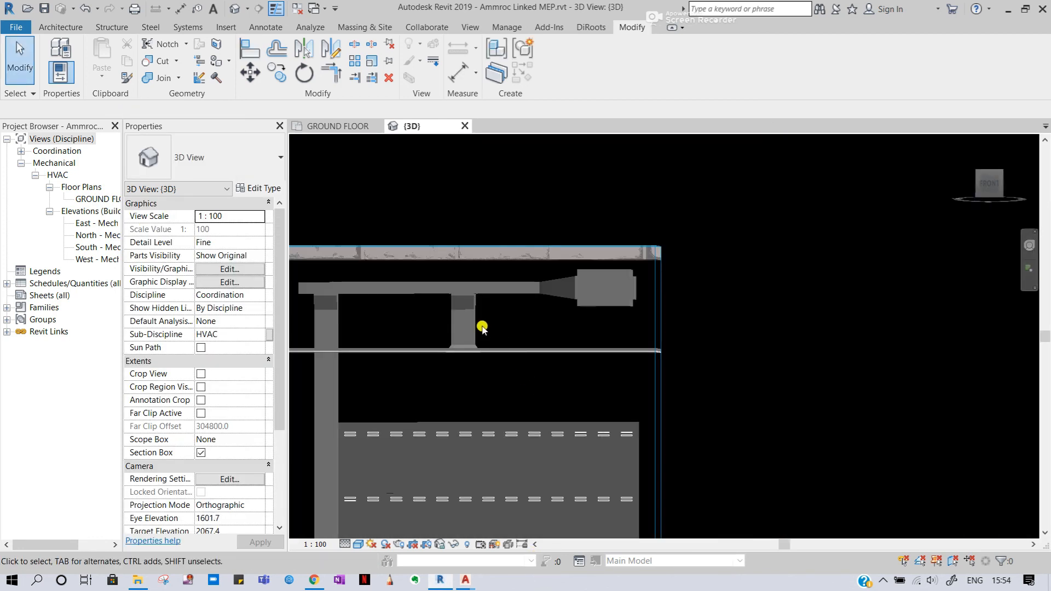
{"action": "left_click", "coordinate": [465, 352]}
{"action": "middle_click_drag", "start_coordinate": [466, 352], "coordinate": [506, 376], "text": "shift"}
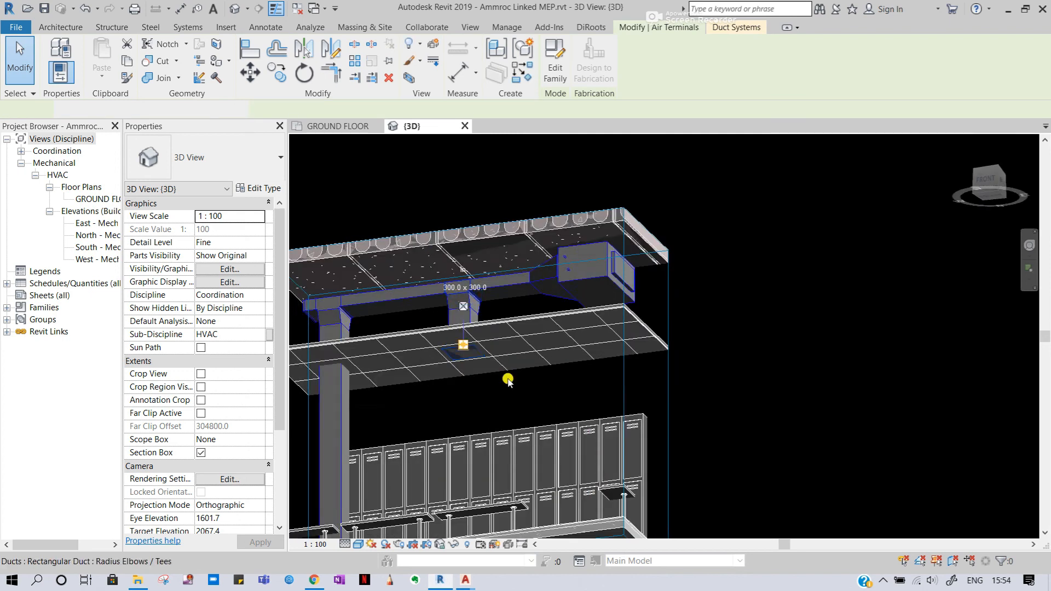
{"action": "scroll", "coordinate": [506, 378], "scroll_direction": "up", "scroll_amount": 2}
{"action": "left_click", "coordinate": [451, 411]}
{"action": "scroll", "coordinate": [419, 324], "scroll_direction": "up", "scroll_amount": 1}
{"action": "scroll", "coordinate": [419, 324], "scroll_direction": "up", "scroll_amount": 2}
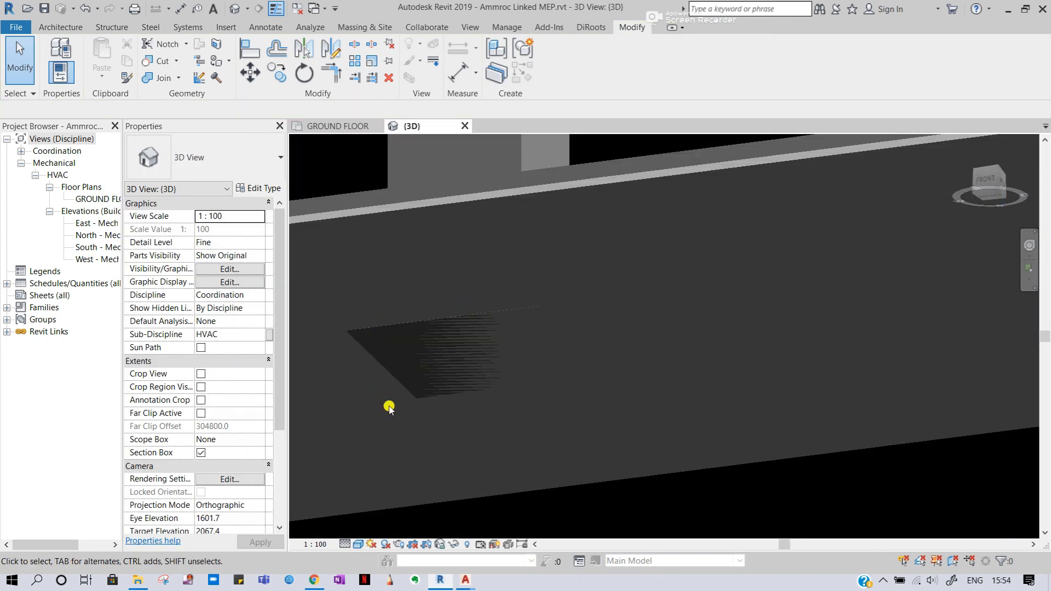
{"action": "middle_click_drag", "start_coordinate": [415, 324], "coordinate": [639, 380], "text": "shift"}
{"action": "scroll", "coordinate": [639, 384], "scroll_direction": "up", "scroll_amount": 2}
{"action": "scroll", "coordinate": [638, 383], "scroll_direction": "down", "scroll_amount": 4}
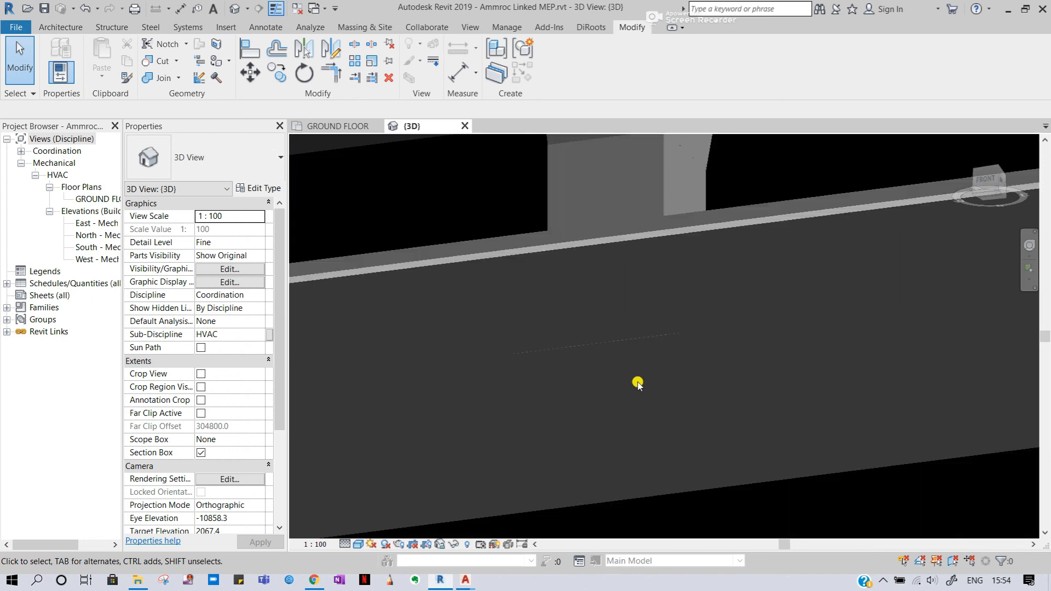
{"action": "middle_click_drag", "start_coordinate": [697, 486], "coordinate": [577, 436], "text": "shift"}
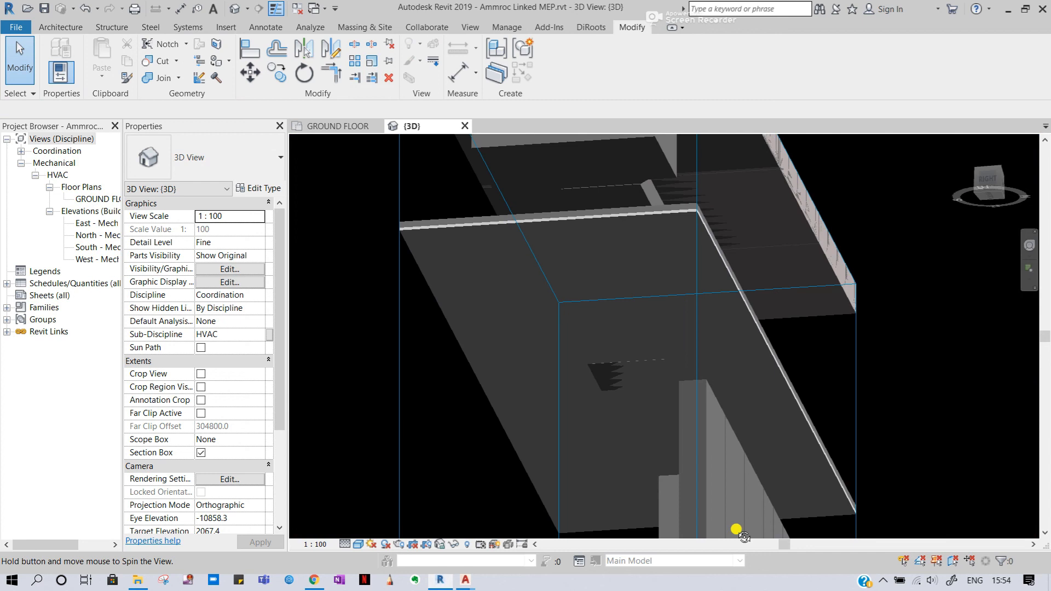
{"action": "middle_click_drag", "start_coordinate": [657, 399], "coordinate": [718, 366], "text": "shift"}
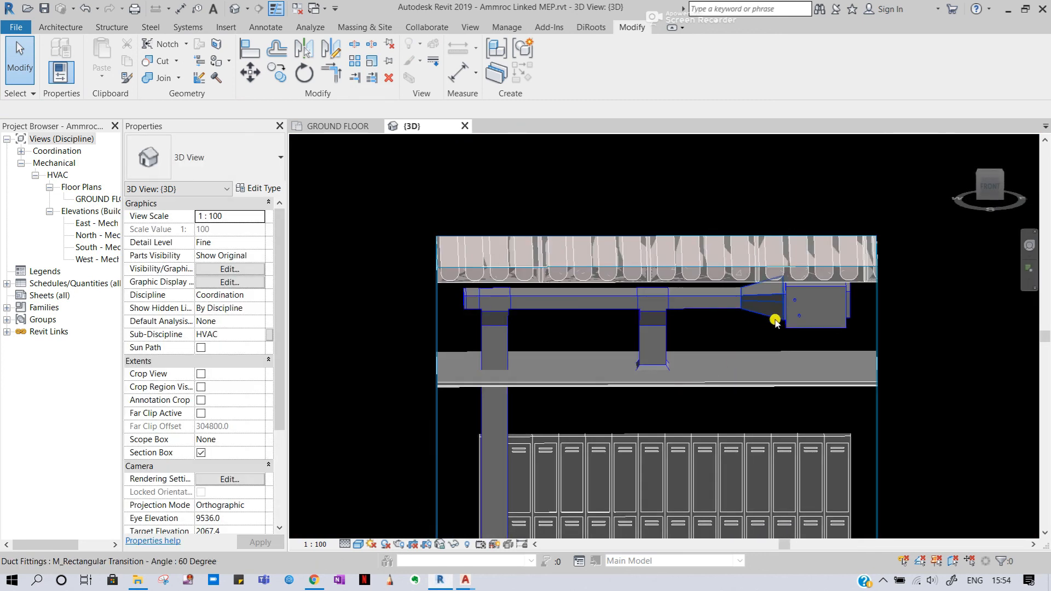
{"action": "middle_click_drag", "start_coordinate": [671, 322], "coordinate": [766, 229]}
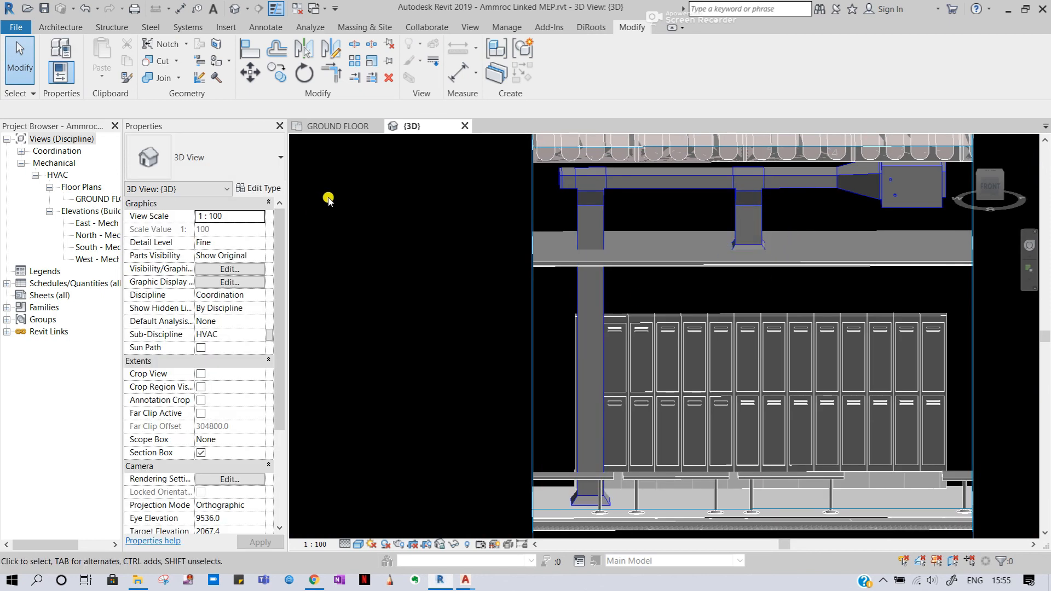
Draw a building section along the lower side of the supply duct in the GROUND FLOOR plan, looking towards the duct.
{"action": "left_click", "coordinate": [315, 130]}
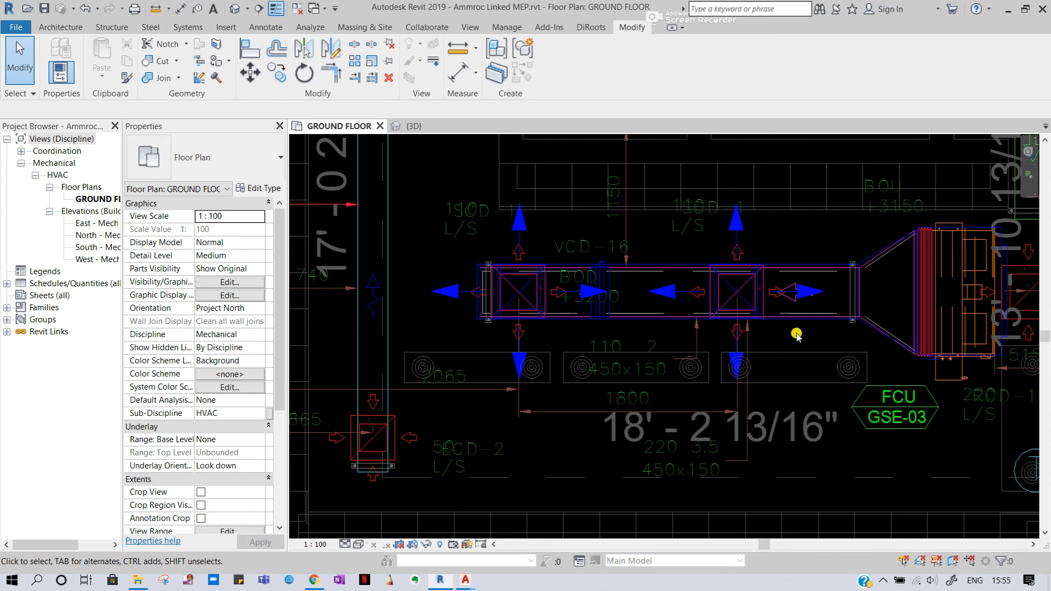
{"action": "left_click", "coordinate": [259, 10]}
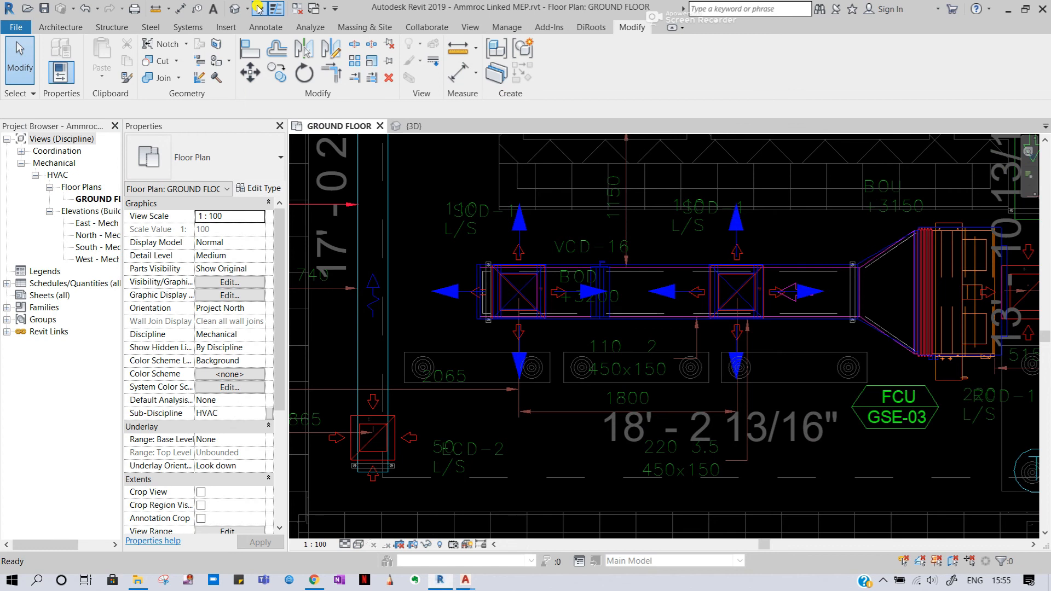
{"action": "left_click", "coordinate": [432, 330]}
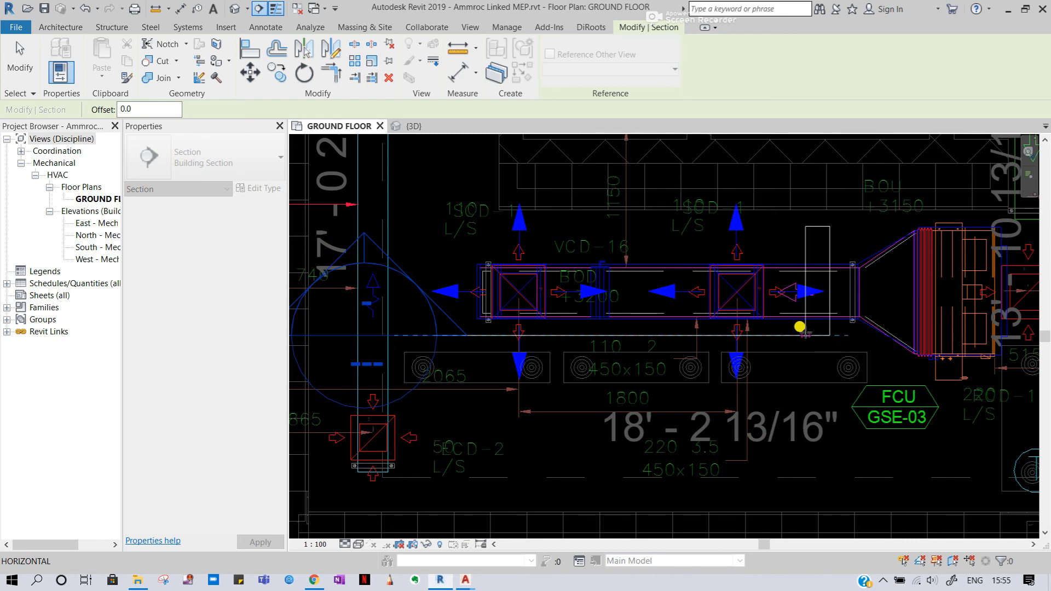
{"action": "left_click", "coordinate": [797, 324]}
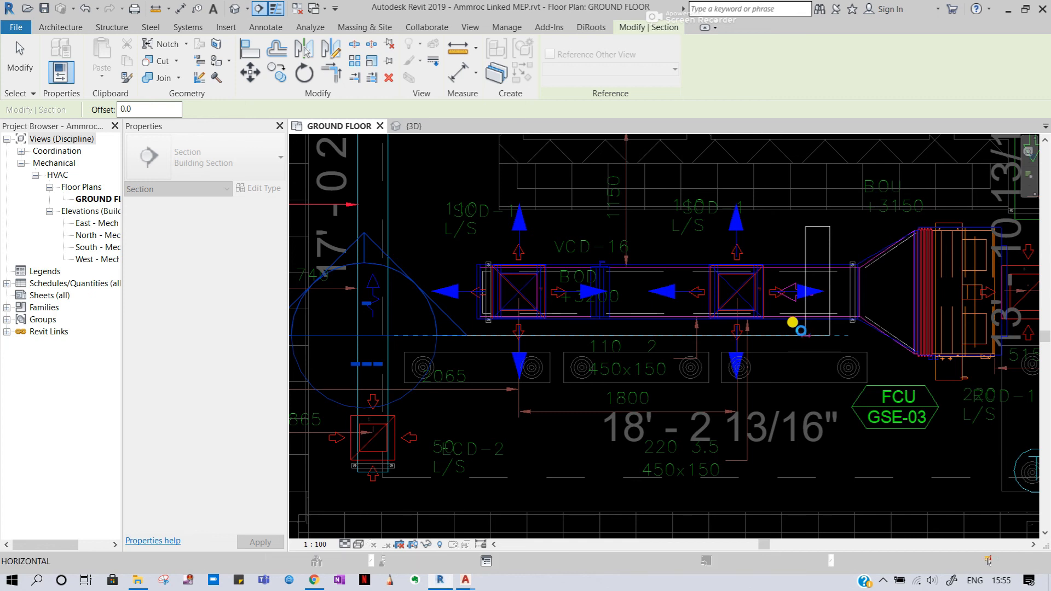
Reduce the section's far clip depth to about 1054 mm and extend its crop and tail to the duct transition near the fan coil unit.
{"action": "scroll", "coordinate": [749, 316], "scroll_direction": "down", "scroll_amount": 2}
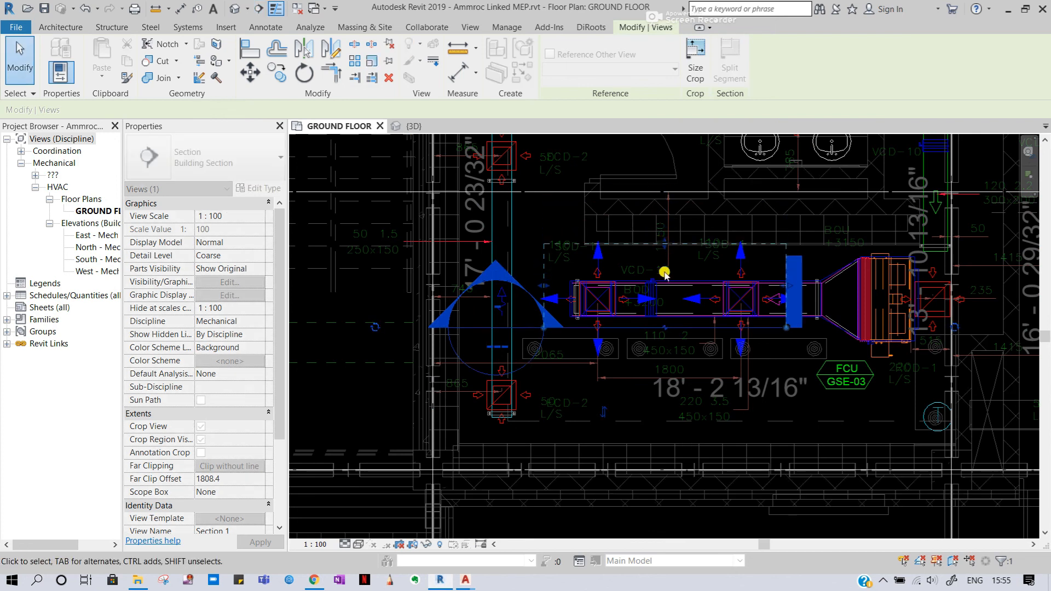
{"action": "scroll", "coordinate": [664, 275], "scroll_direction": "up", "scroll_amount": 2}
{"action": "left_click_drag", "start_coordinate": [883, 292], "coordinate": [919, 290]}
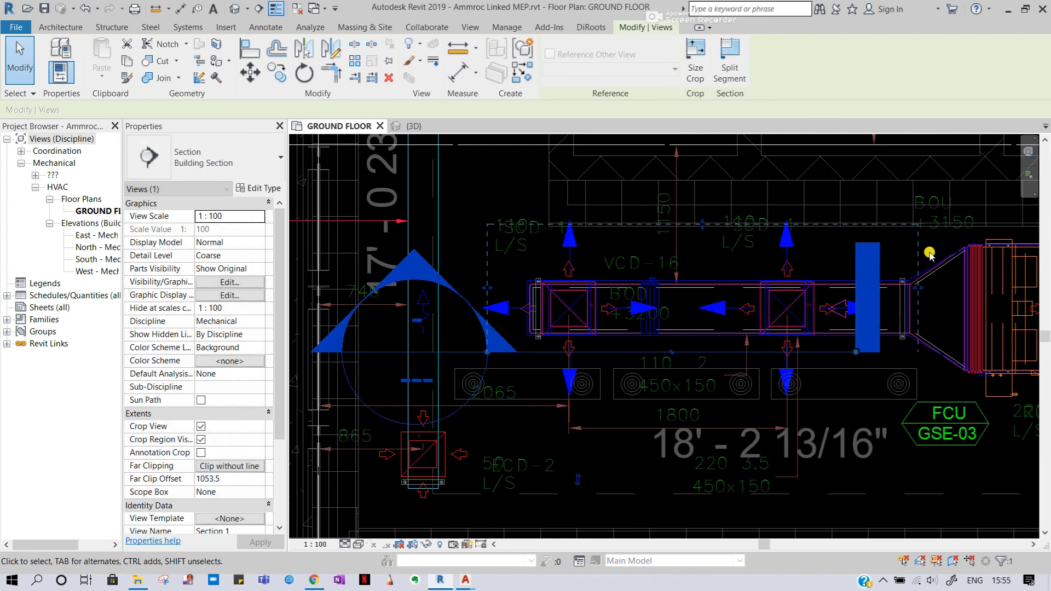
{"action": "left_click", "coordinate": [858, 353]}
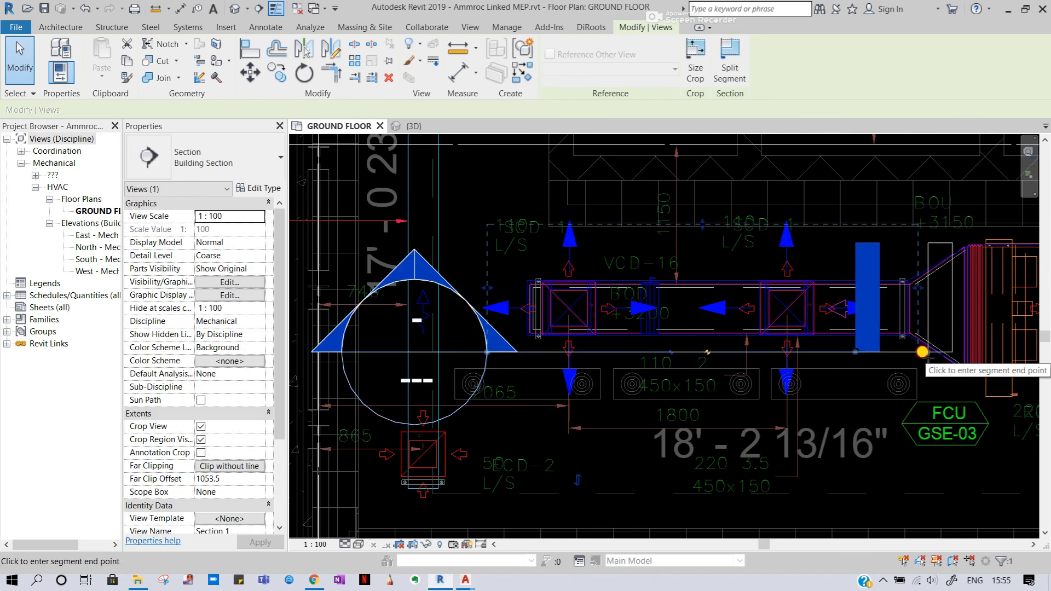
{"action": "left_click", "coordinate": [923, 351]}
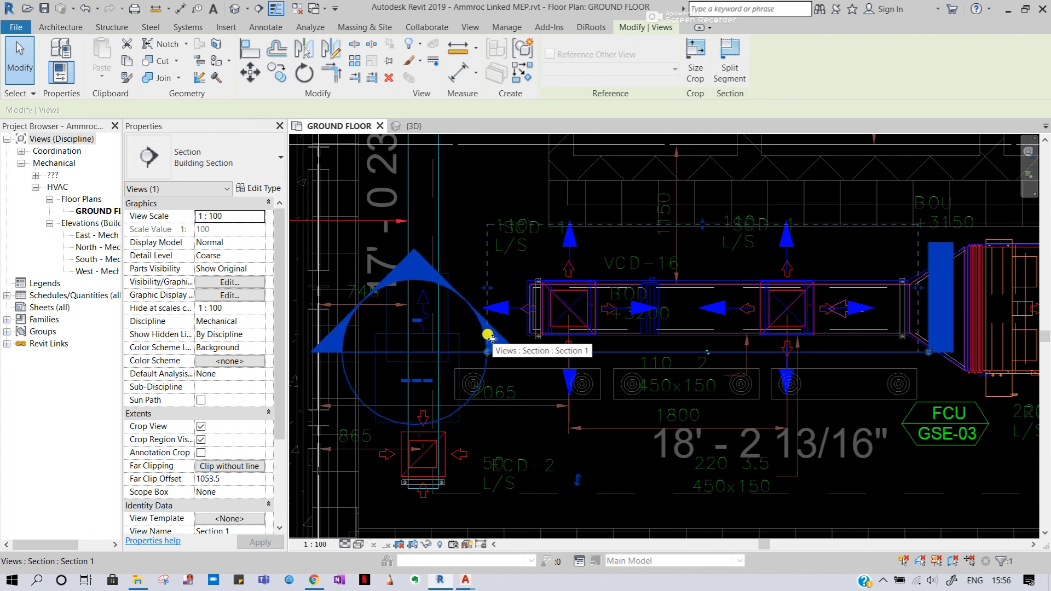
Go to the new section's view and set its detail level to Fine and its visual style to Wireframe.
{"action": "right_click", "coordinate": [491, 338]}
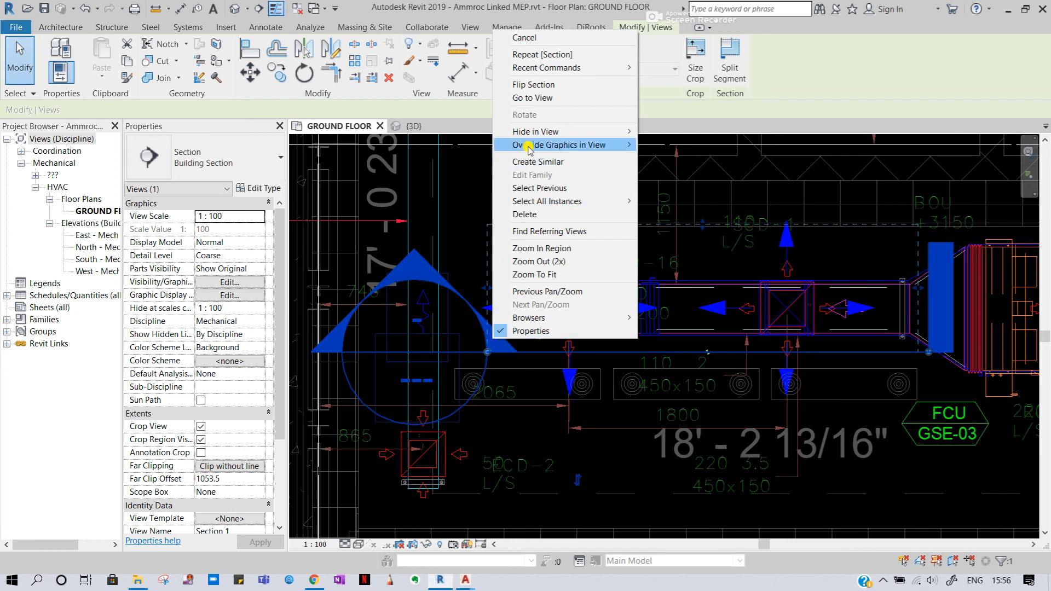
{"action": "left_click", "coordinate": [530, 99]}
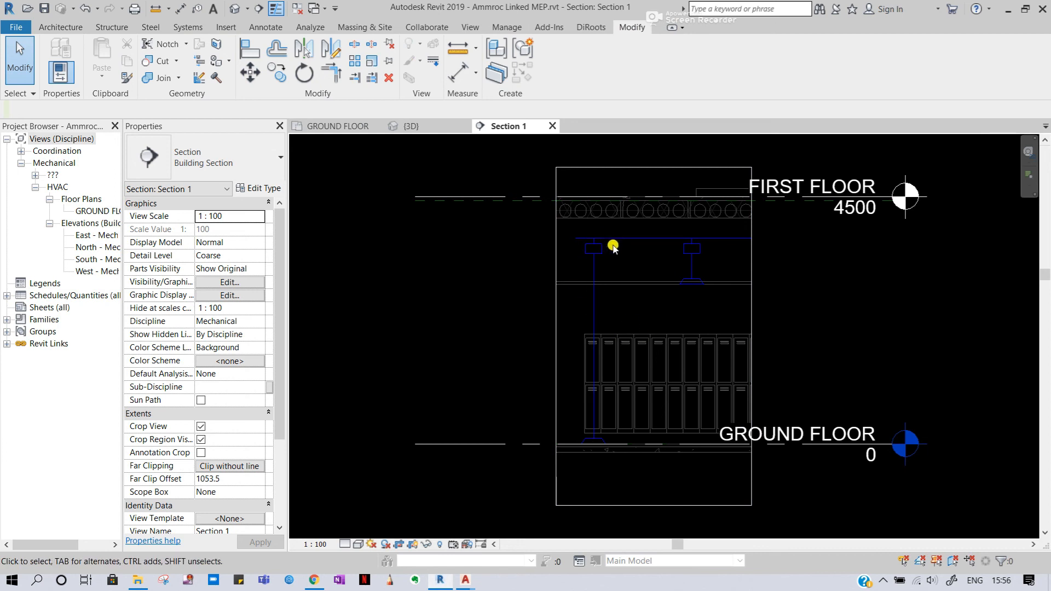
{"action": "left_click", "coordinate": [346, 545]}
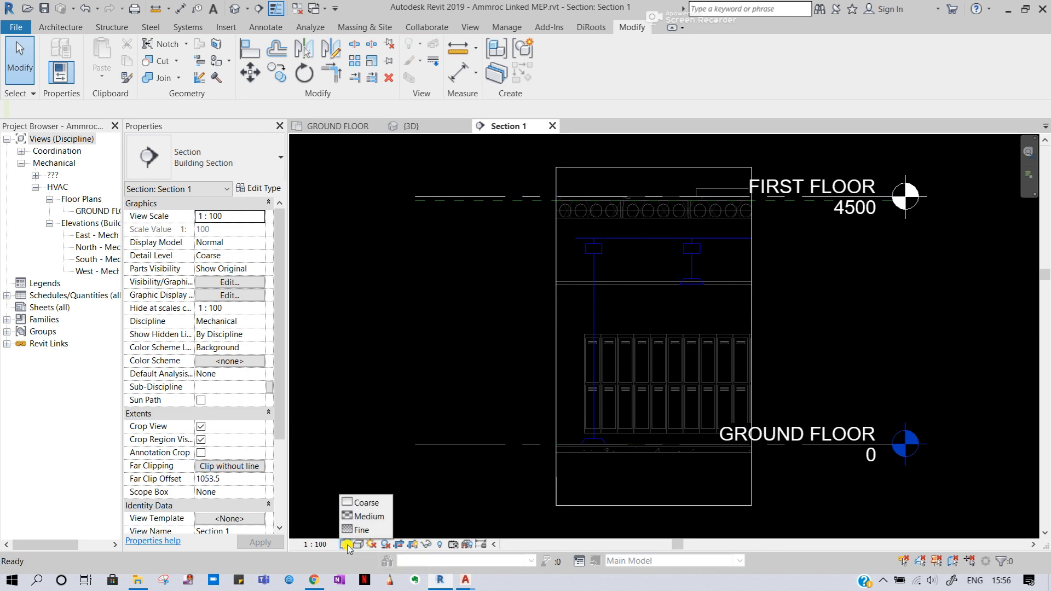
{"action": "left_click", "coordinate": [361, 530]}
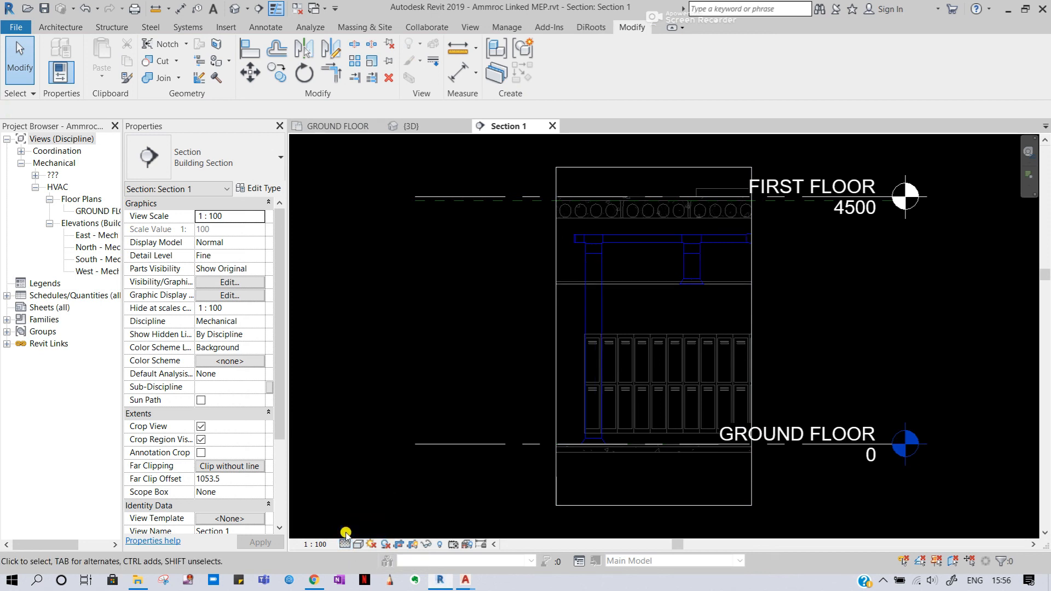
{"action": "left_click", "coordinate": [357, 541]}
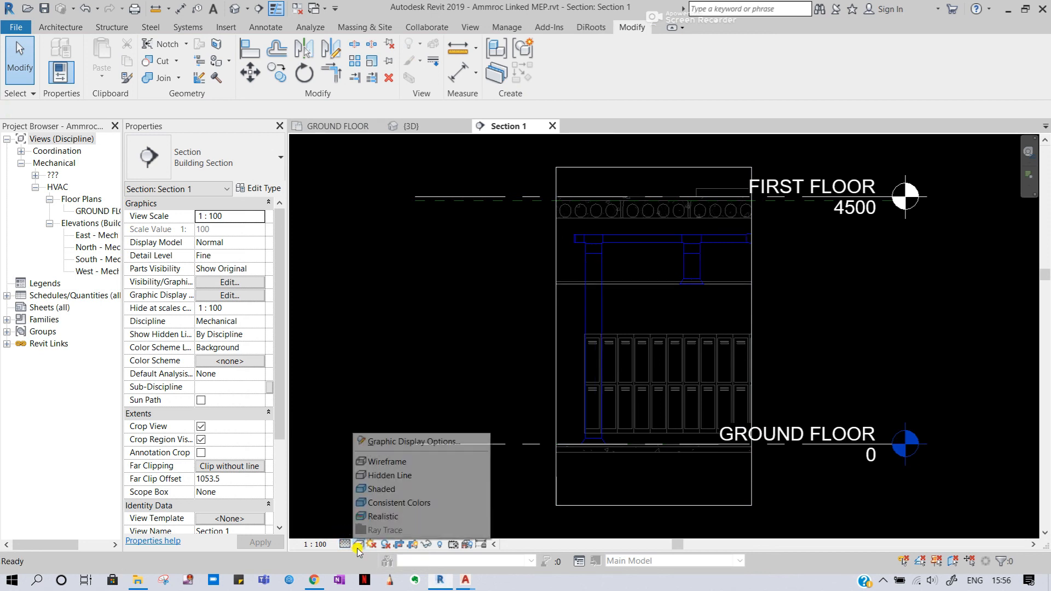
{"action": "left_click", "coordinate": [379, 466]}
Align the bottom of the low supply diffuser near the duct's capped end with the underside of the linked ceiling in the section.
{"action": "scroll", "coordinate": [702, 415], "scroll_direction": "up", "scroll_amount": 2}
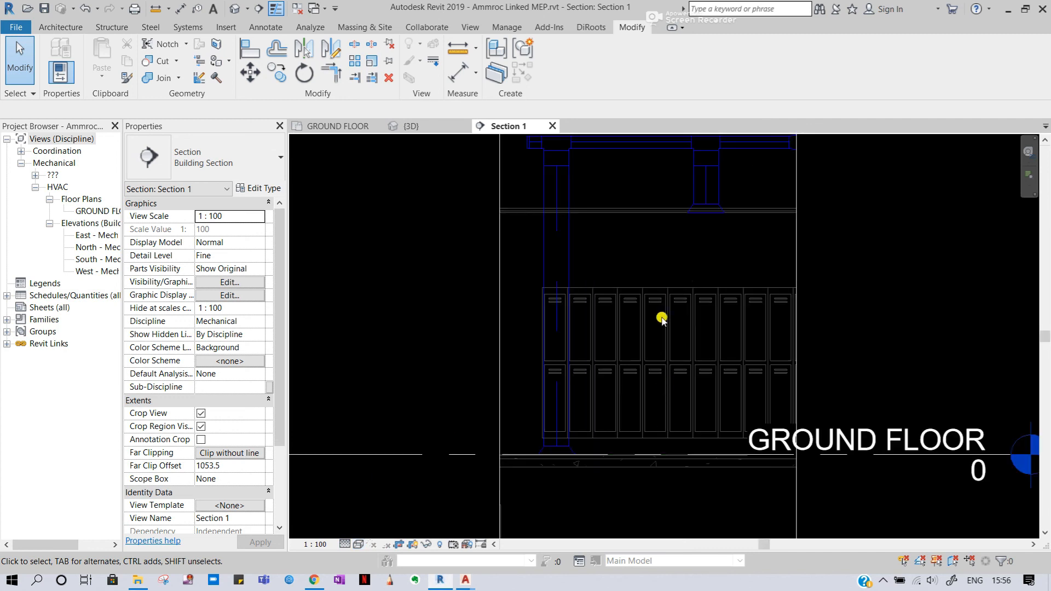
{"action": "scroll", "coordinate": [613, 436], "scroll_direction": "up", "scroll_amount": 6}
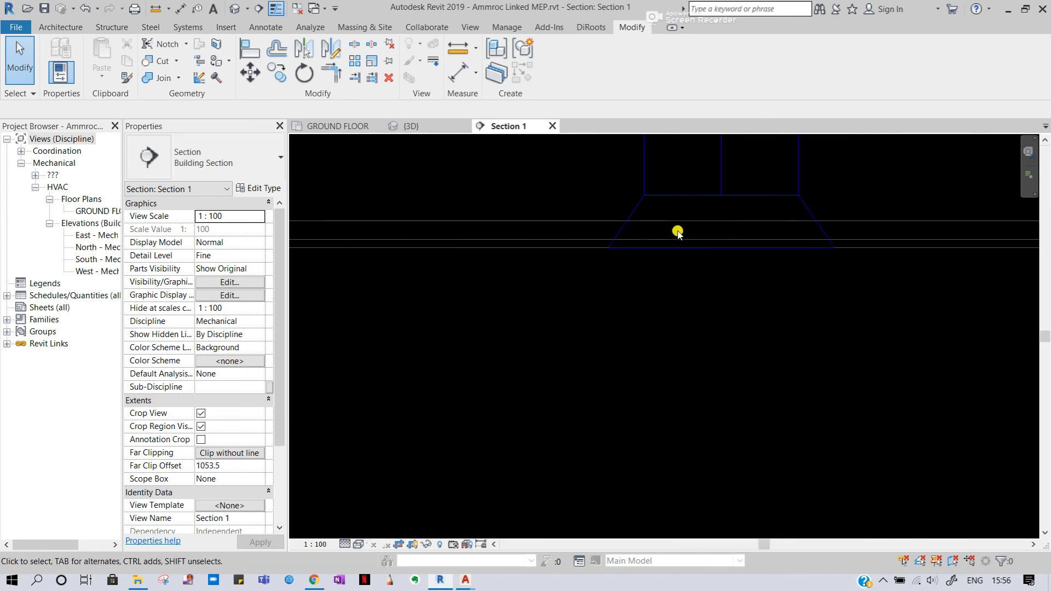
{"action": "scroll", "coordinate": [671, 235], "scroll_direction": "down", "scroll_amount": 5}
{"action": "scroll", "coordinate": [567, 431], "scroll_direction": "up", "scroll_amount": 2}
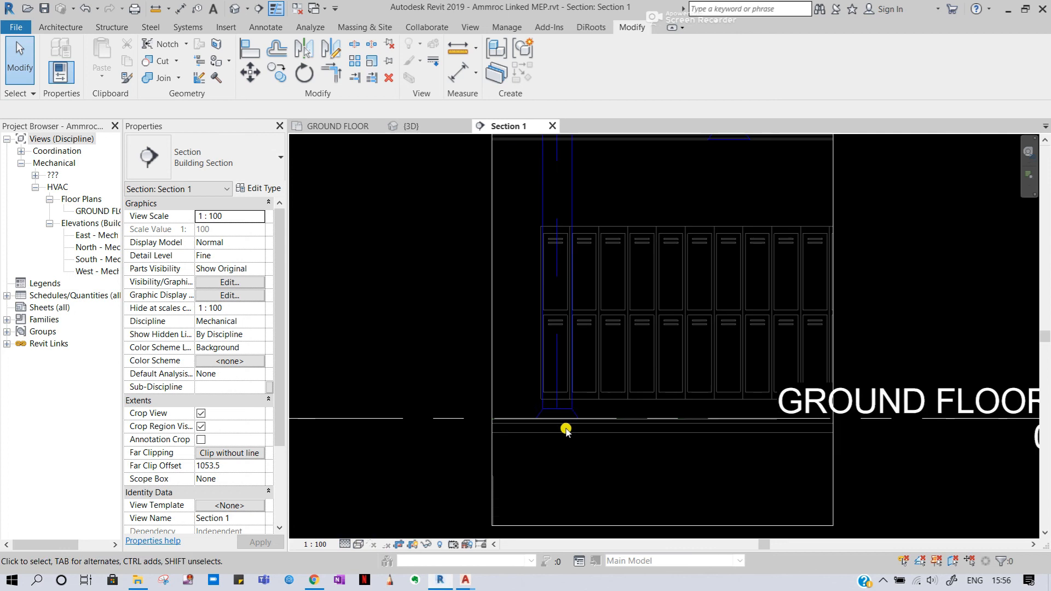
{"action": "middle_click_drag", "start_coordinate": [581, 378], "coordinate": [570, 491]}
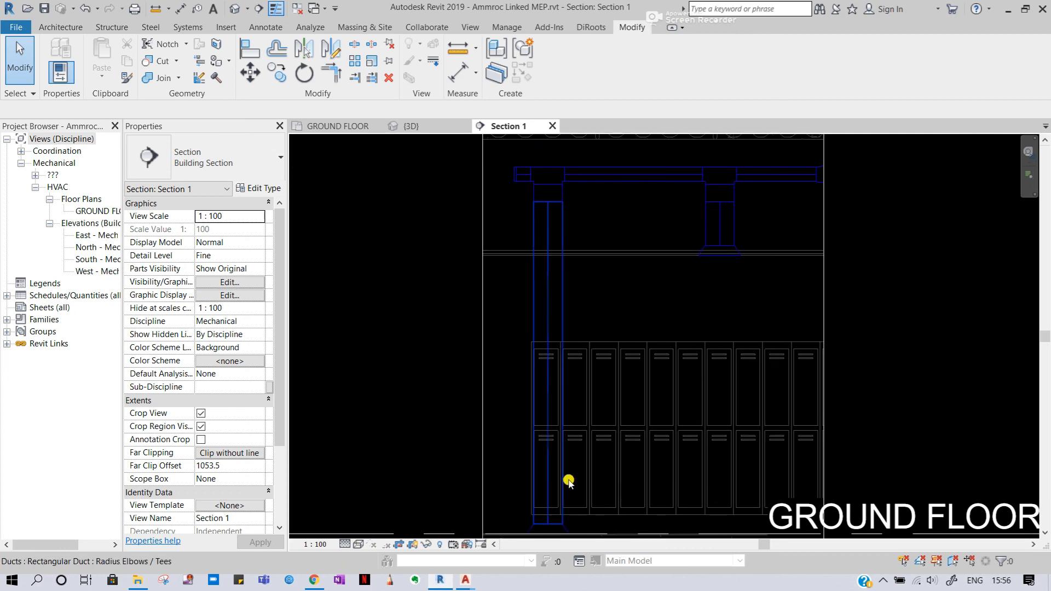
{"action": "key", "text": "a"}
{"action": "key", "text": "l"}
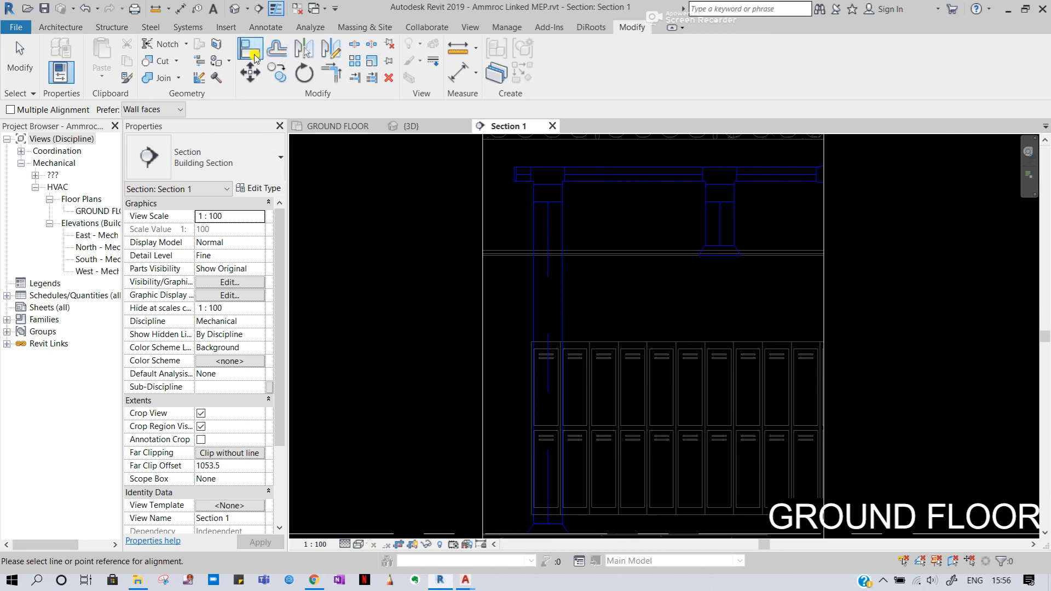
{"action": "scroll", "coordinate": [547, 247], "scroll_direction": "up", "scroll_amount": 5}
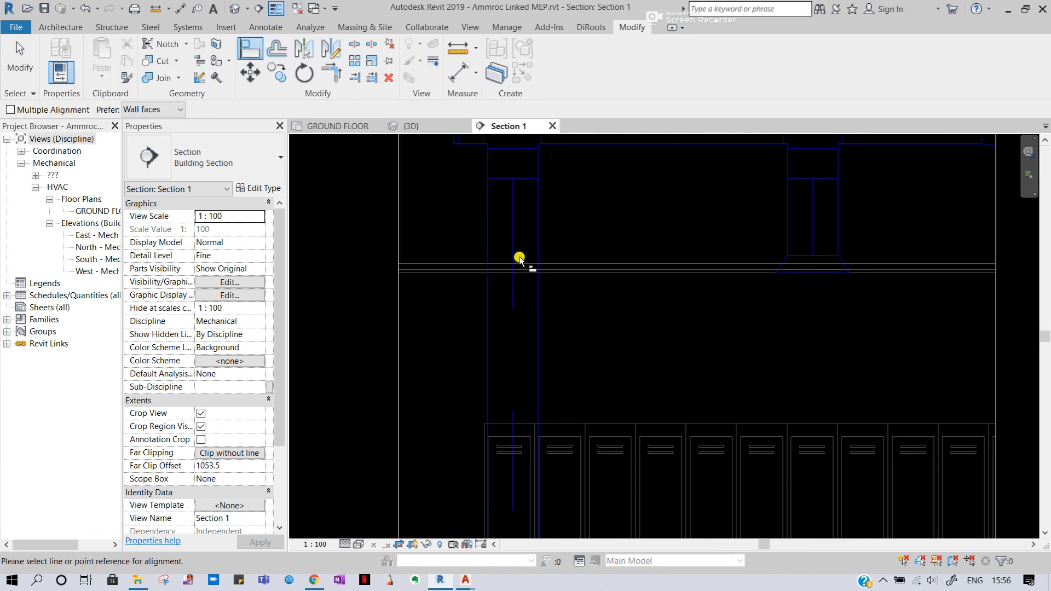
{"action": "scroll", "coordinate": [501, 273], "scroll_direction": "up", "scroll_amount": 2}
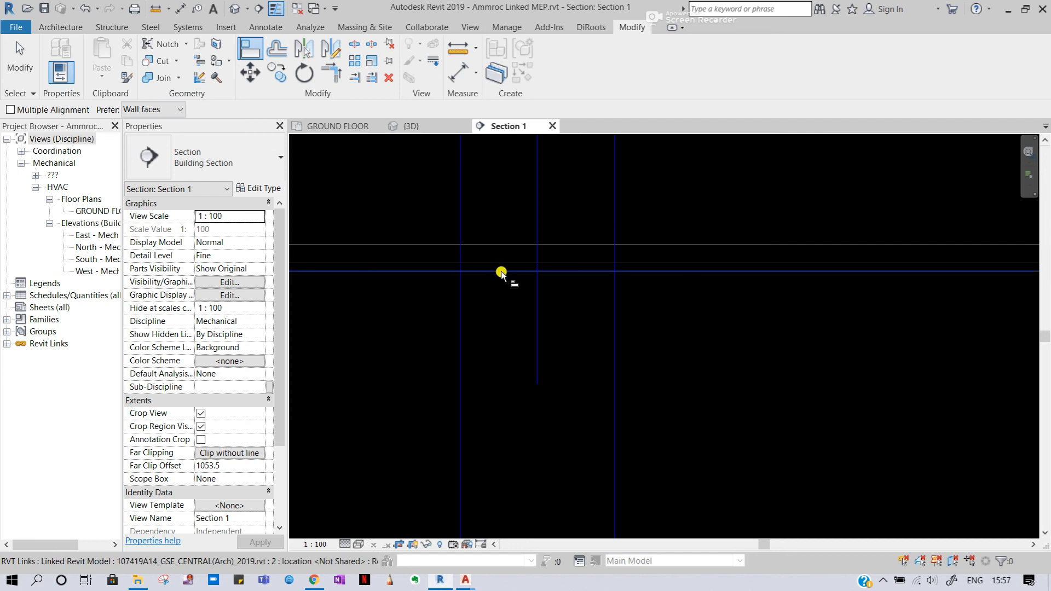
{"action": "left_click", "coordinate": [502, 271]}
{"action": "scroll", "coordinate": [502, 272], "scroll_direction": "down", "scroll_amount": 5}
{"action": "middle_click_drag", "start_coordinate": [515, 340], "coordinate": [565, 266]}
{"action": "scroll", "coordinate": [564, 403], "scroll_direction": "up", "scroll_amount": 2}
{"action": "scroll", "coordinate": [537, 422], "scroll_direction": "up", "scroll_amount": 6}
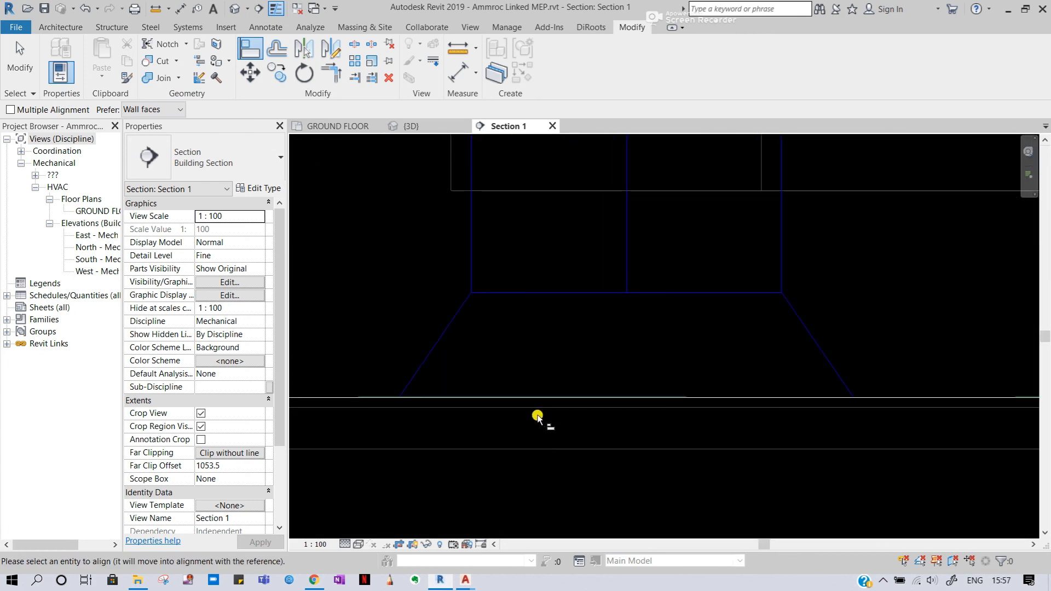
{"action": "scroll", "coordinate": [427, 404], "scroll_direction": "up", "scroll_amount": 3}
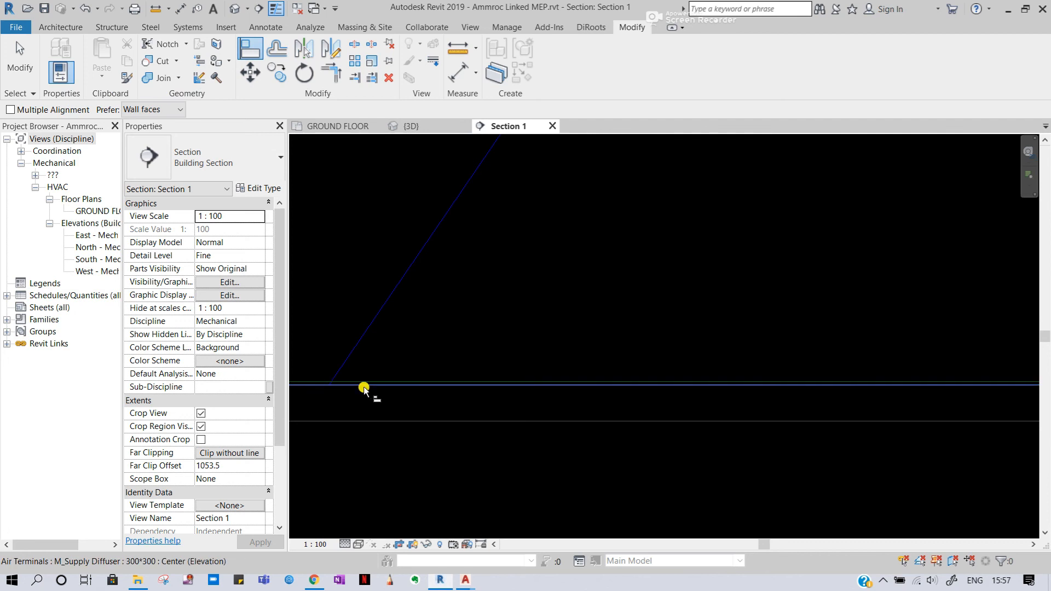
{"action": "scroll", "coordinate": [475, 436], "scroll_direction": "down", "scroll_amount": 8}
{"action": "scroll", "coordinate": [500, 312], "scroll_direction": "down", "scroll_amount": 1}
{"action": "key", "text": "Escape"}
{"action": "scroll", "coordinate": [488, 305], "scroll_direction": "up", "scroll_amount": 5}
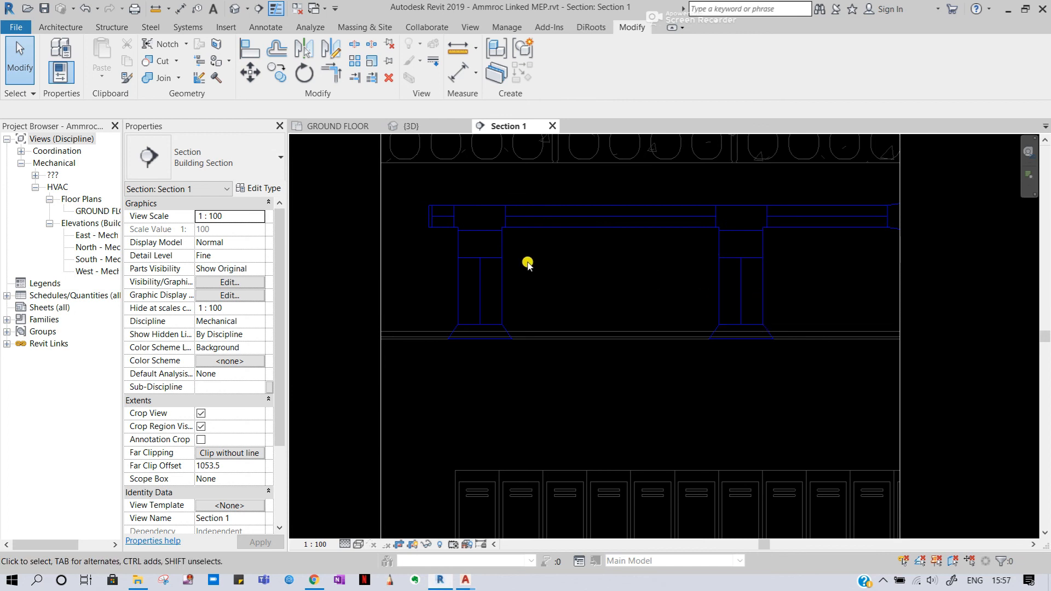
Inspect both ceiling-level diffusers, their duct drops and the fan coil unit in the 3D view from several angles.
{"action": "left_click", "coordinate": [431, 126]}
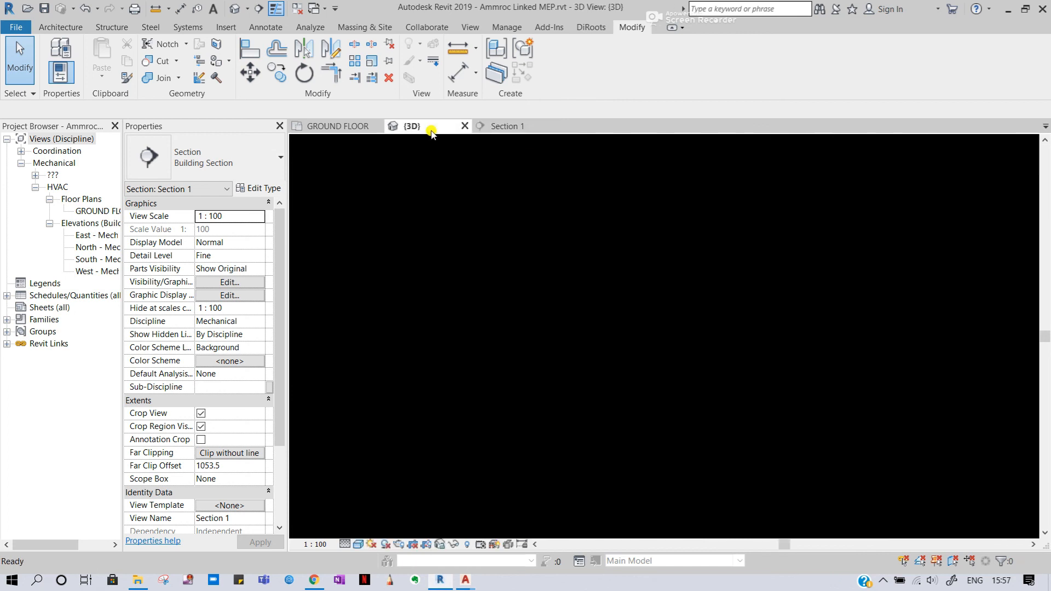
{"action": "middle_click_drag", "start_coordinate": [783, 248], "coordinate": [853, 278], "text": "shift"}
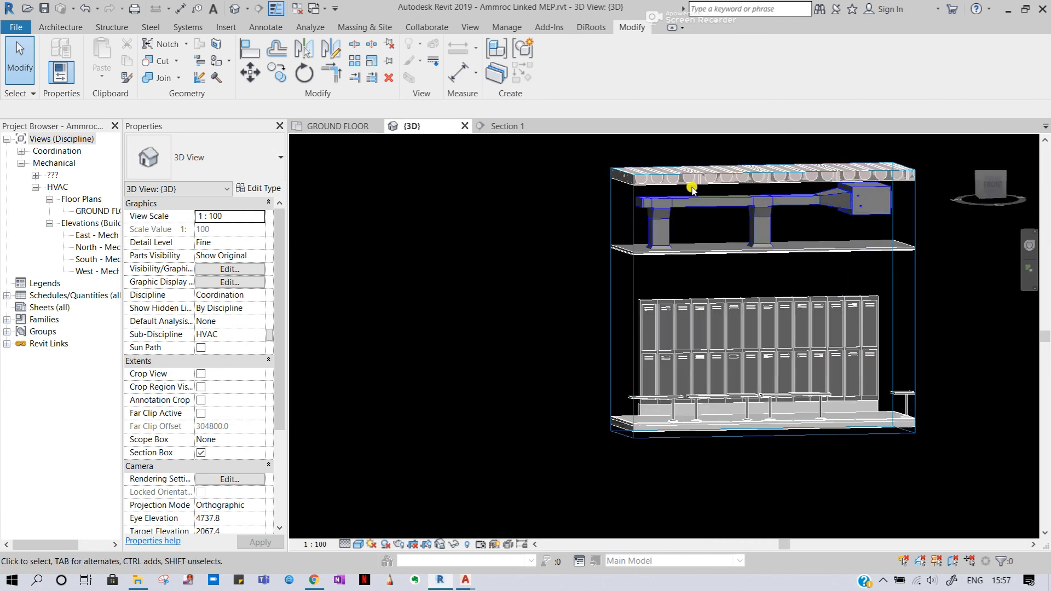
{"action": "scroll", "coordinate": [633, 197], "scroll_direction": "up", "scroll_amount": 4}
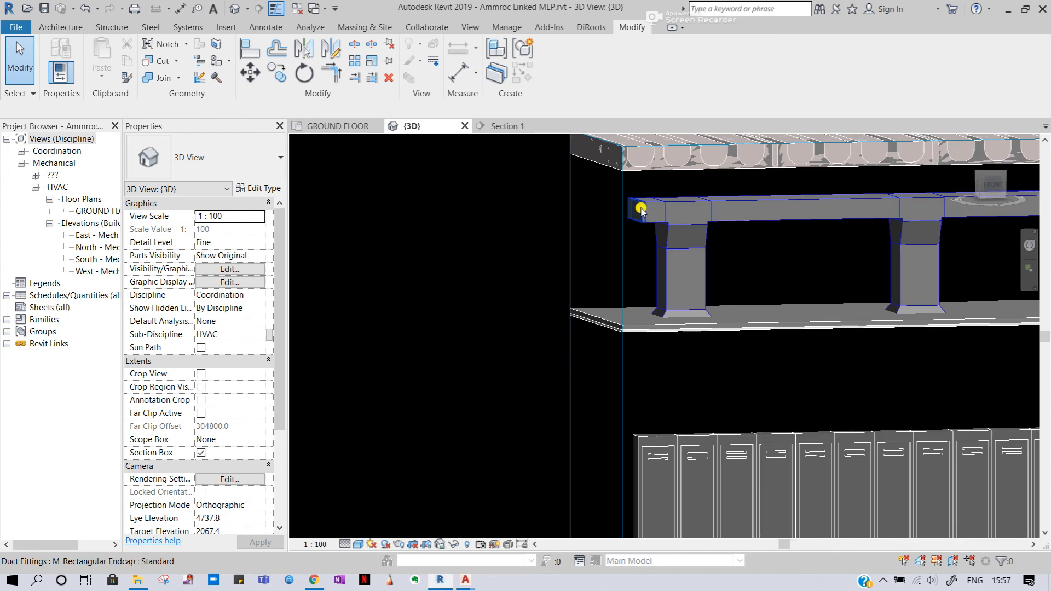
{"action": "middle_click_drag", "start_coordinate": [641, 206], "coordinate": [721, 260], "text": "shift"}
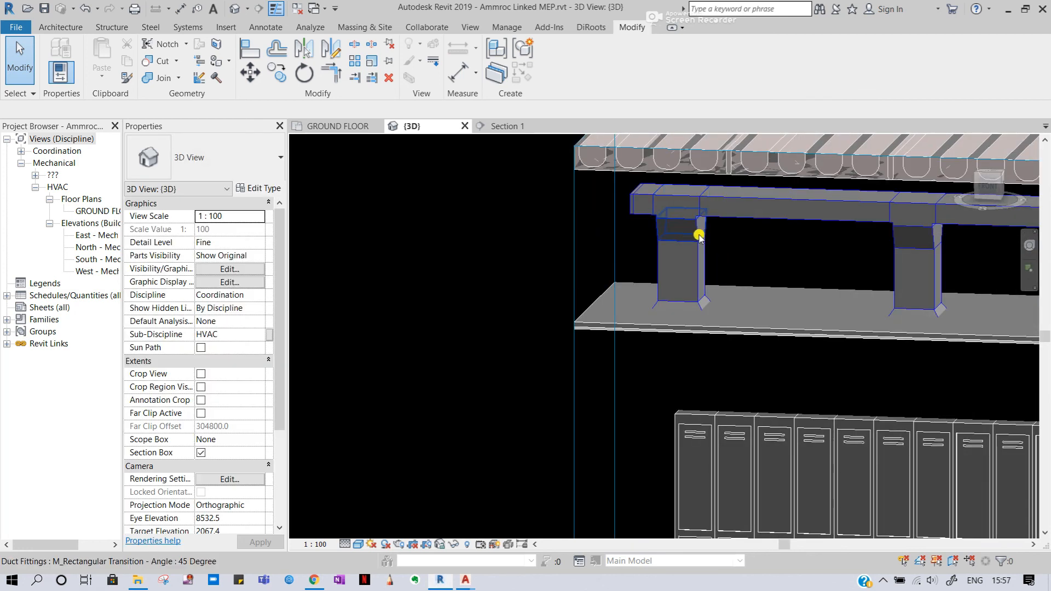
{"action": "middle_click_drag", "start_coordinate": [820, 230], "coordinate": [545, 248], "text": "shift"}
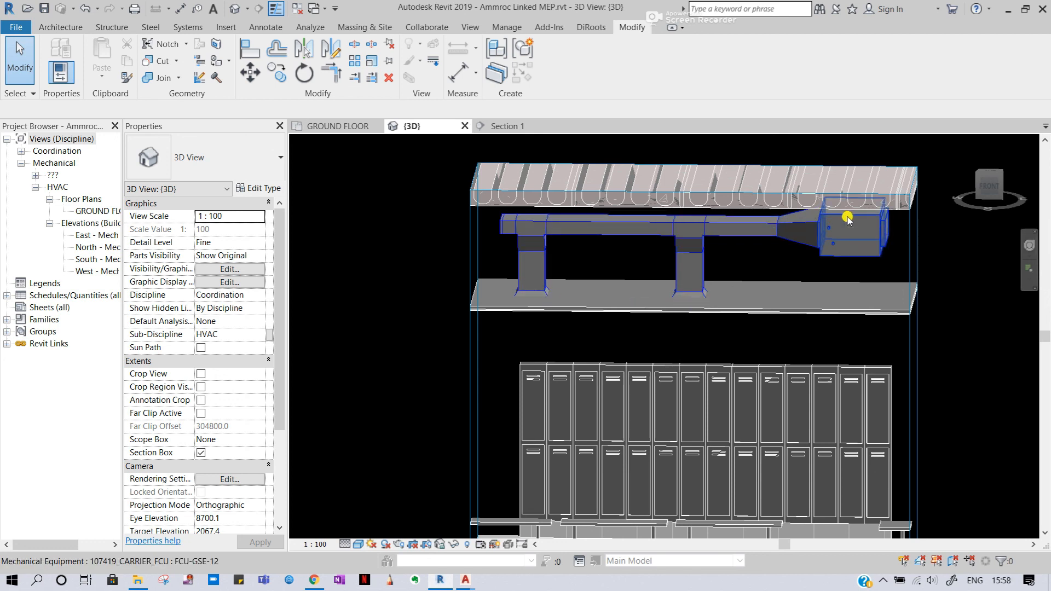
Return to the GROUND FLOOR plan and show the fan coil unit with the return diffuser beside it.
{"action": "left_click", "coordinate": [494, 126]}
{"action": "left_click", "coordinate": [424, 126]}
{"action": "left_click", "coordinate": [341, 127]}
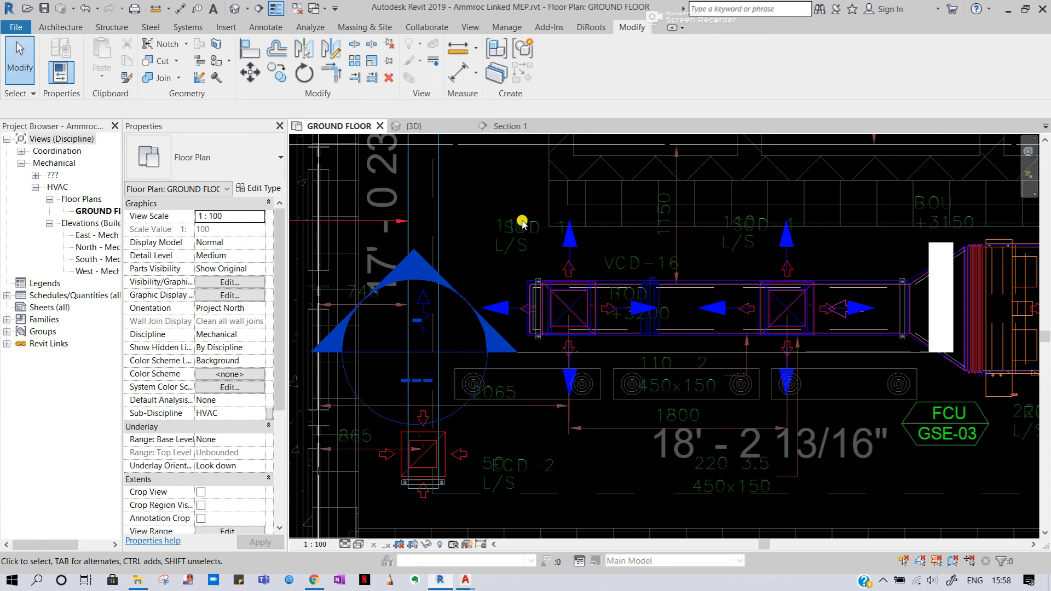
{"action": "middle_click_drag", "start_coordinate": [750, 253], "coordinate": [519, 258]}
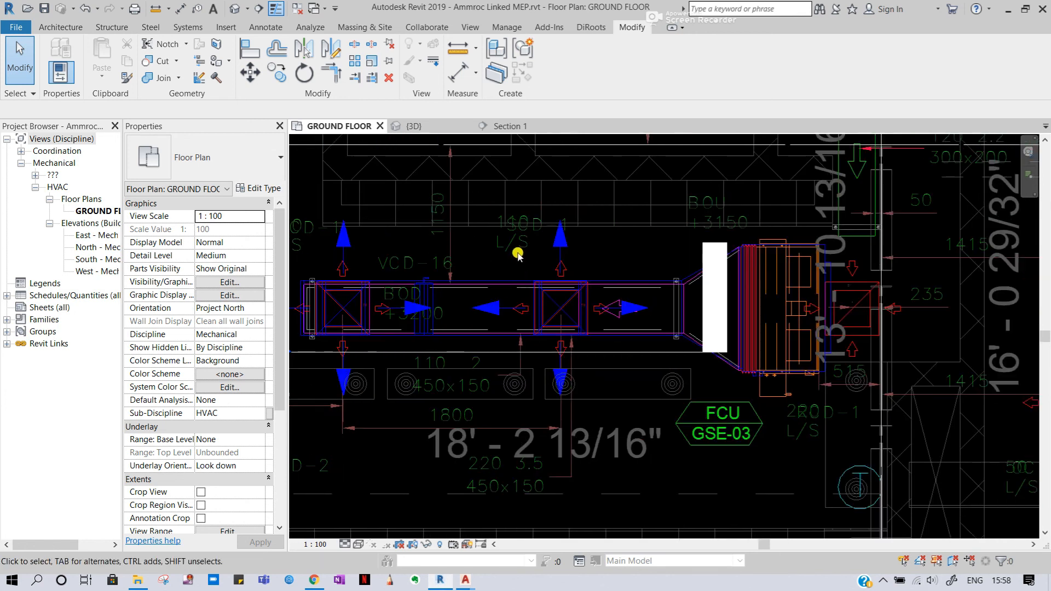